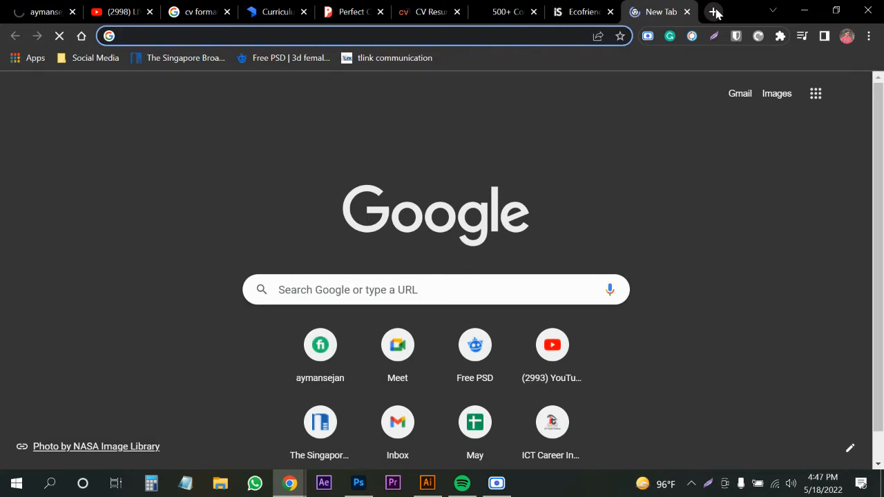
Search Google for 'social media post' and show only the image results.
{"action": "type", "text": "socia"}
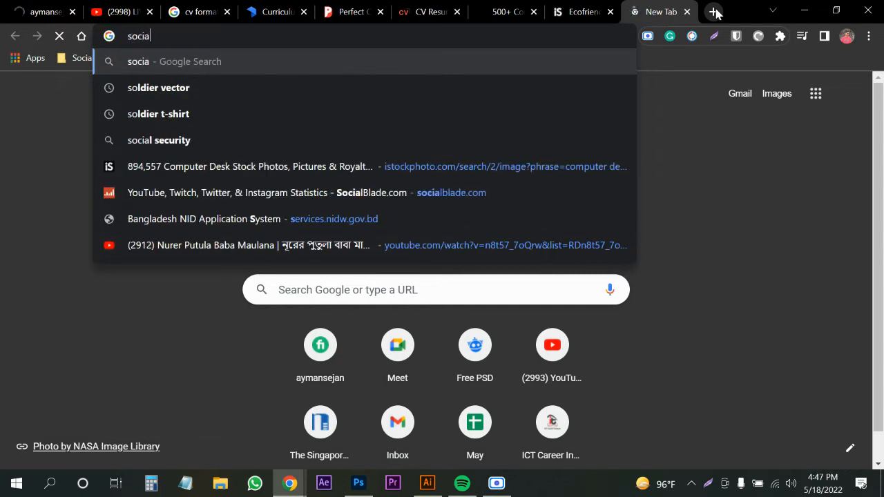
{"action": "type", "text": "l media"}
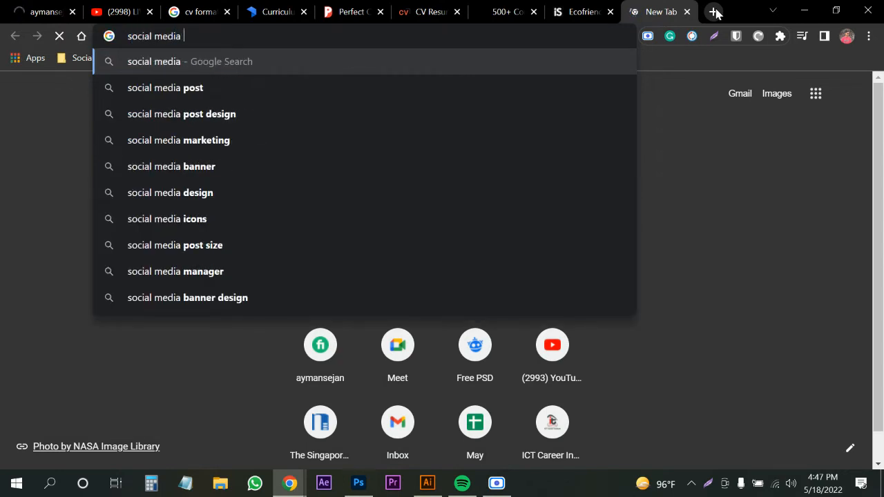
{"action": "left_click", "coordinate": [157, 92]}
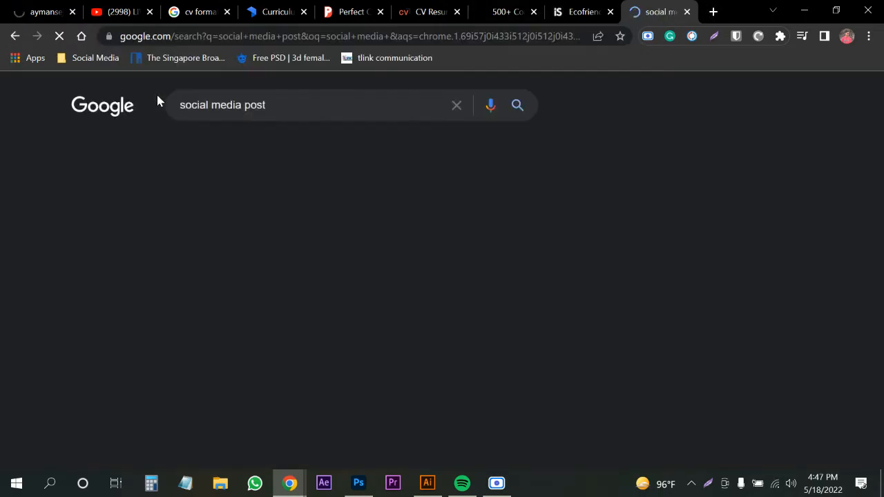
{"action": "left_click", "coordinate": [152, 150]}
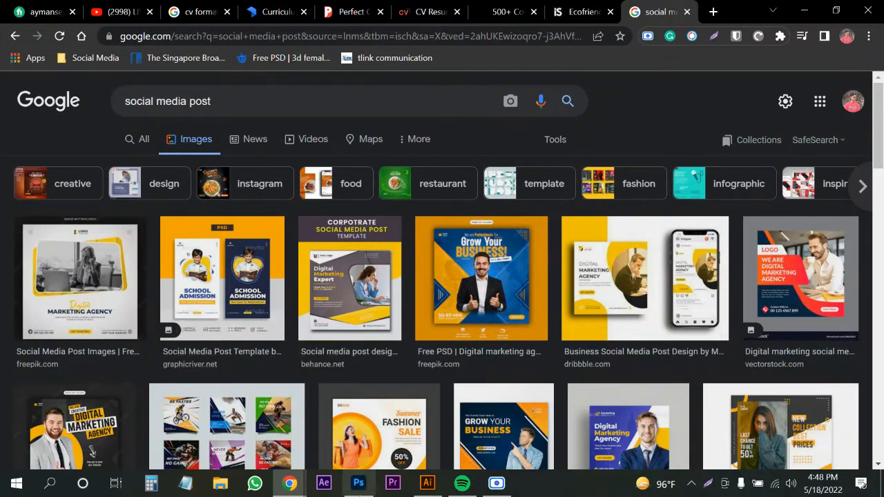
Return to Illustrator from the image results and start a new document with Ctrl+N.
{"action": "left_click", "coordinate": [419, 486]}
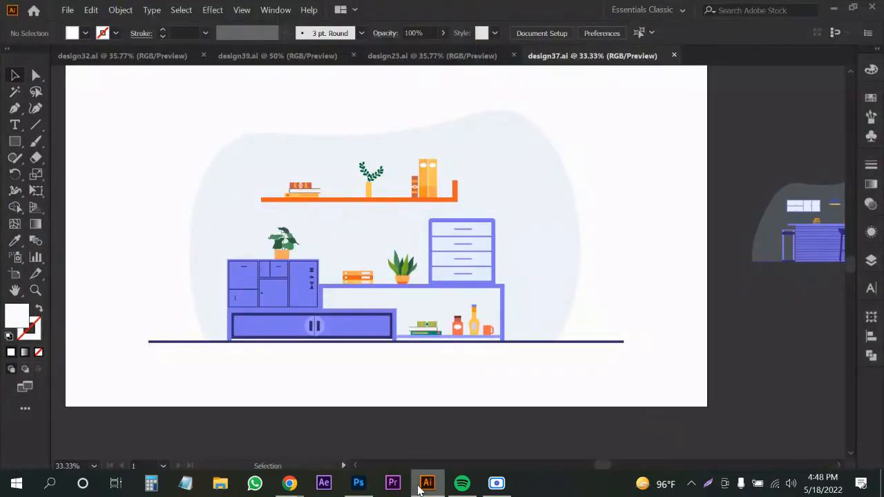
{"action": "left_click", "coordinate": [419, 486]}
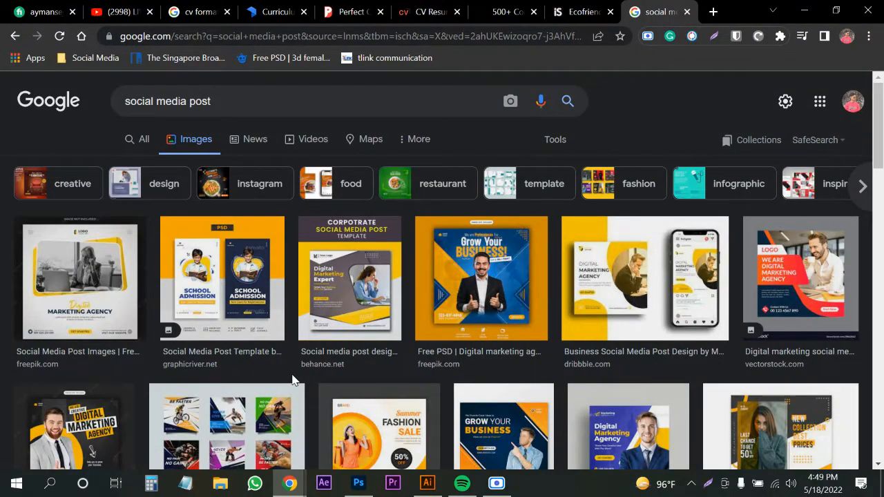
{"action": "left_click", "coordinate": [436, 487]}
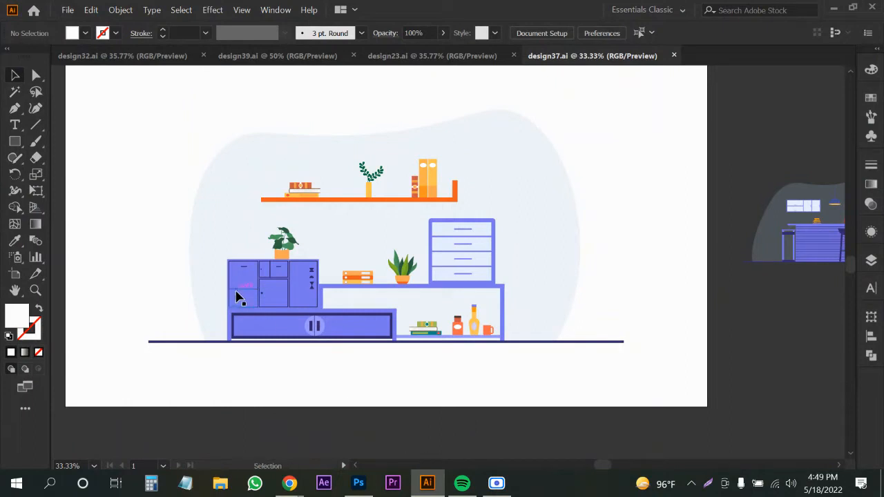
{"action": "key", "text": "ctrl+n"}
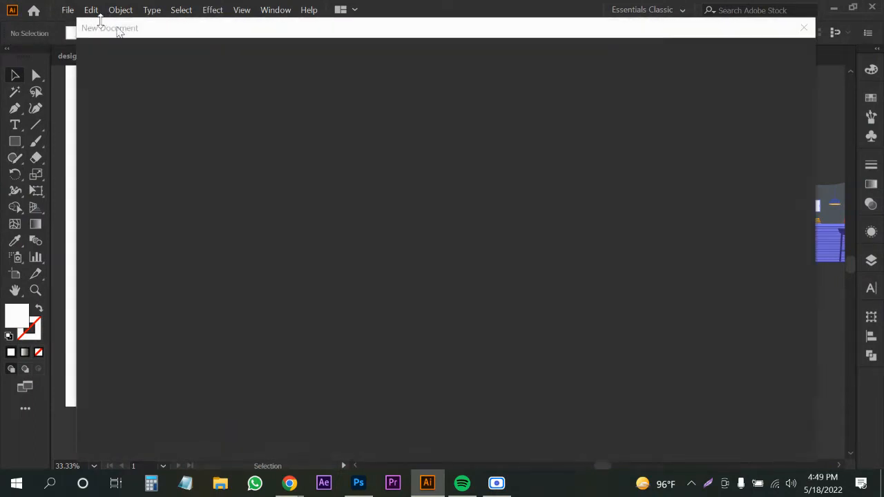
Create a 1080 x 1080 px portrait document in RGB colour at 300 ppi.
{"action": "left_click", "coordinate": [636, 153]}
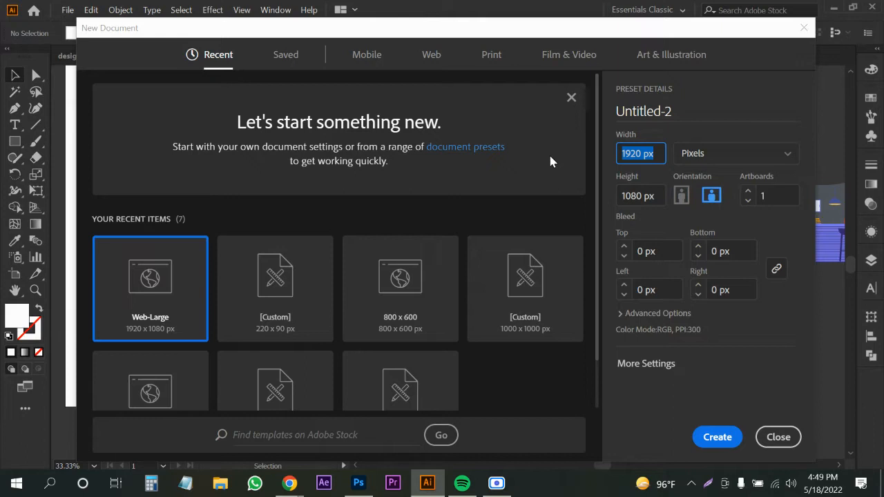
{"action": "type", "text": "1080"}
{"action": "left_click", "coordinate": [680, 196]}
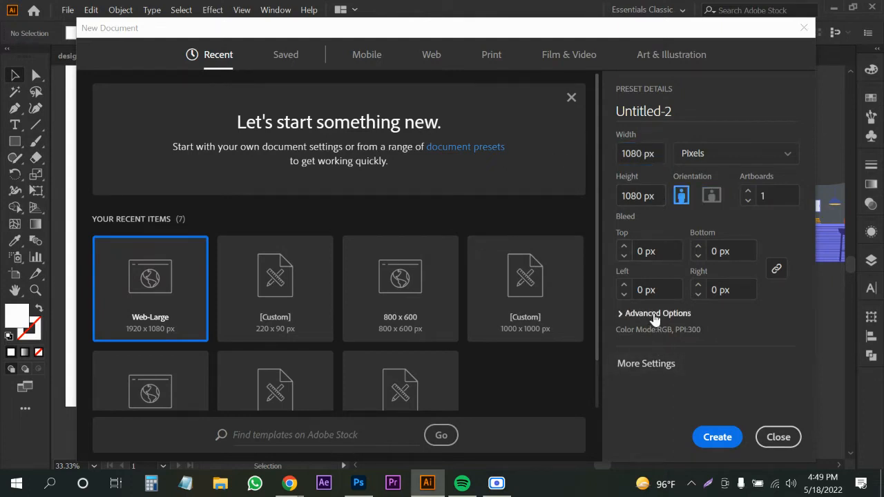
{"action": "left_click", "coordinate": [656, 314]}
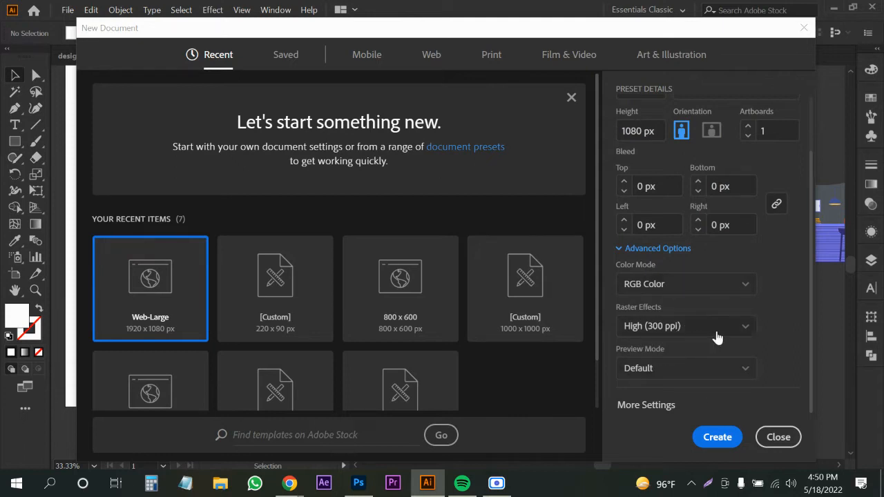
{"action": "scroll", "coordinate": [711, 336], "scroll_direction": "up", "scroll_amount": 2}
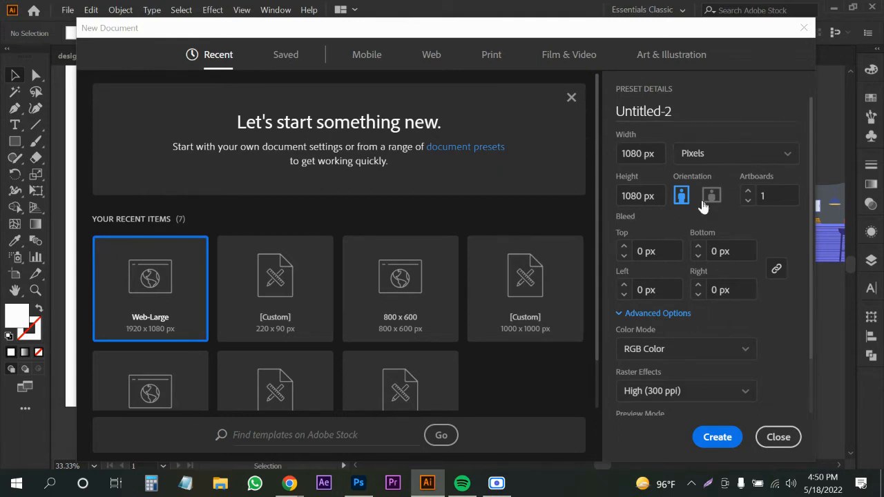
{"action": "left_click", "coordinate": [711, 436]}
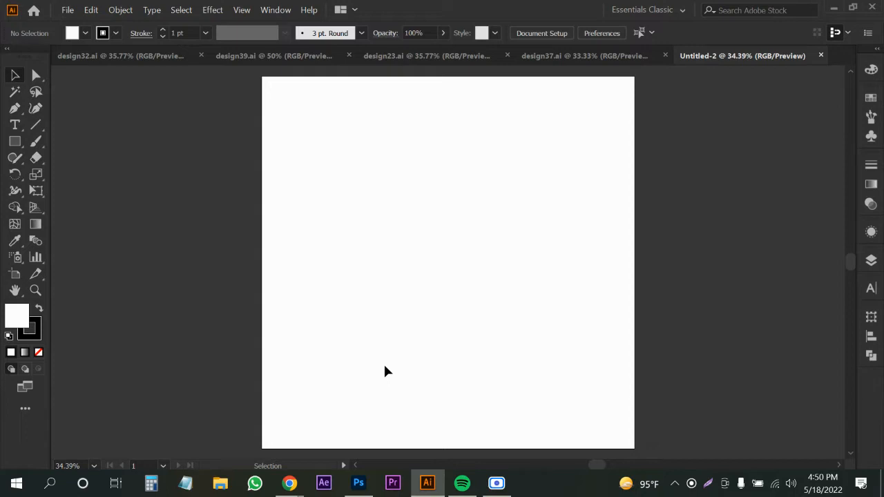
With stroke set to None, draw a 1080 x 1080 px rectangle on the artboard.
{"action": "left_click", "coordinate": [115, 34]}
{"action": "left_click", "coordinate": [10, 58]}
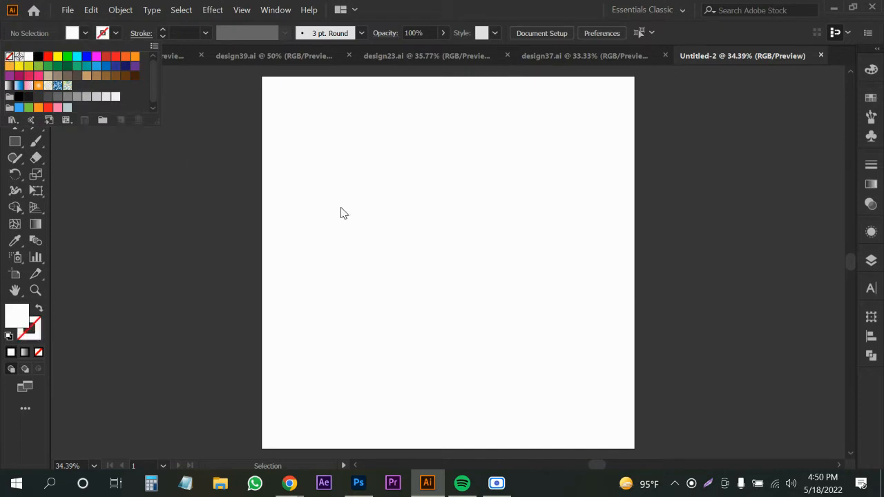
{"action": "scroll", "coordinate": [283, 248], "scroll_direction": "down", "scroll_amount": 2}
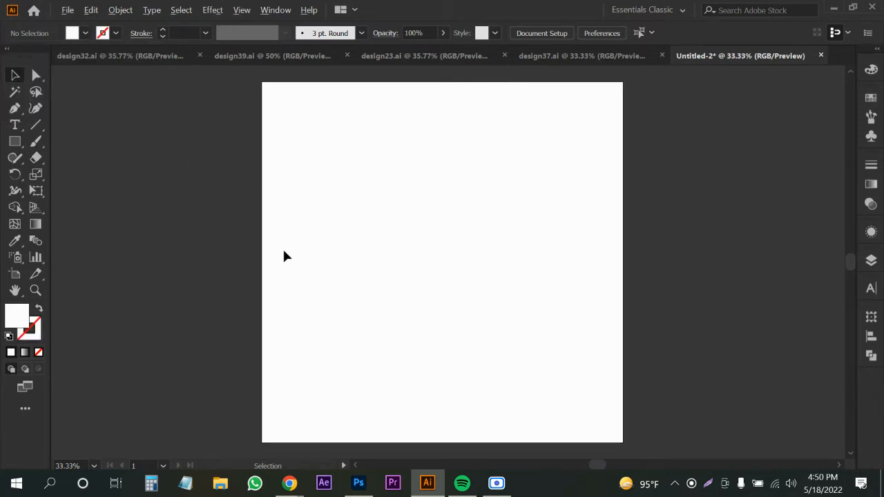
{"action": "left_click_drag", "start_coordinate": [389, 216], "coordinate": [369, 232]}
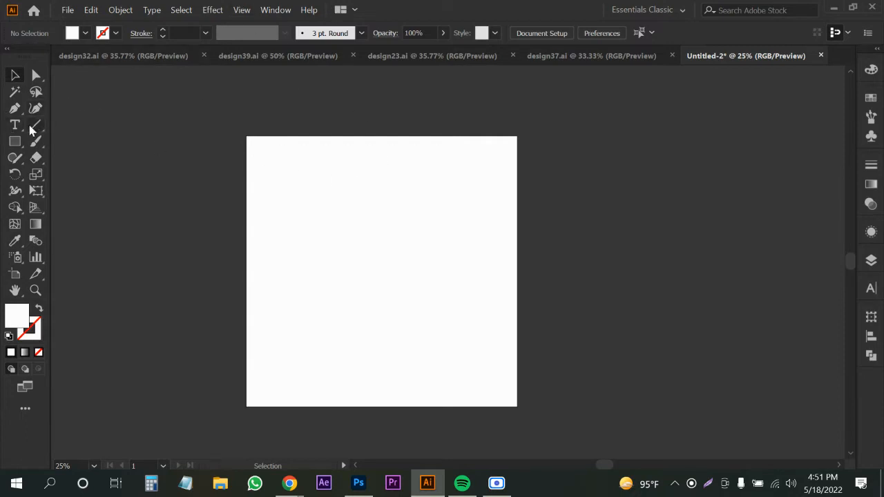
{"action": "left_click", "coordinate": [15, 141]}
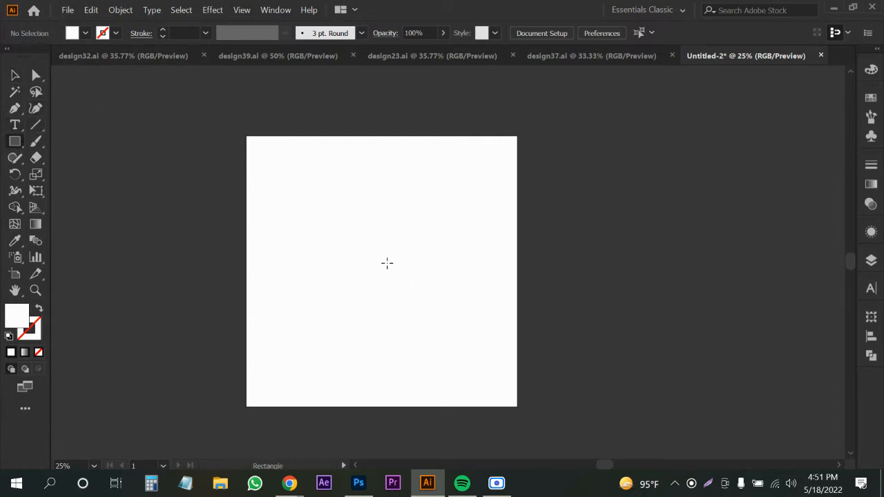
{"action": "left_click", "coordinate": [387, 262]}
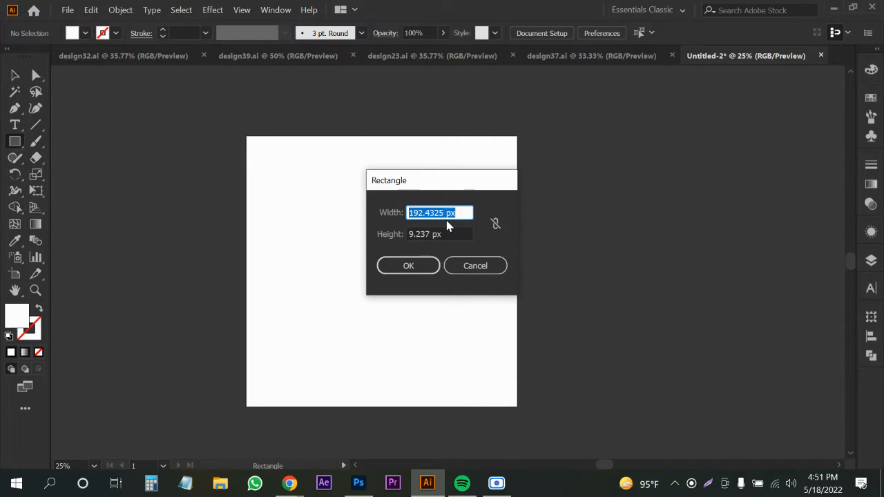
{"action": "type", "text": "1080"}
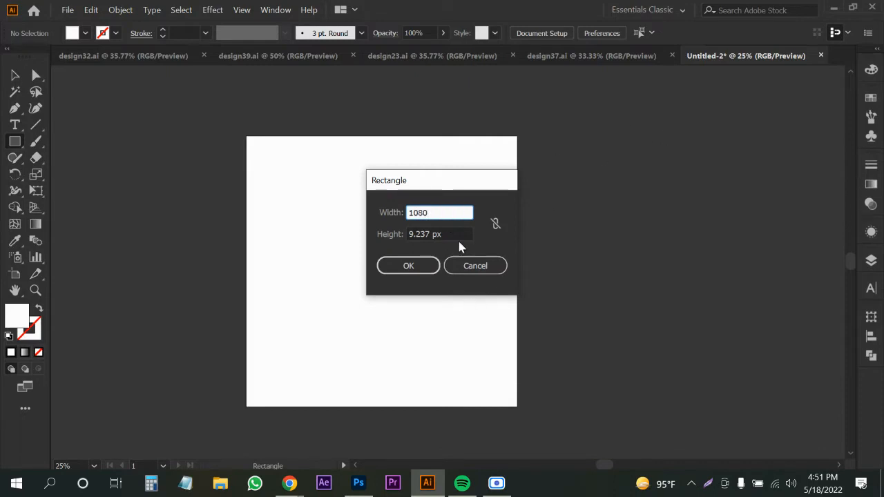
{"action": "left_click", "coordinate": [454, 235]}
{"action": "left_click_drag", "start_coordinate": [454, 235], "coordinate": [376, 246]}
{"action": "type", "text": "108"}
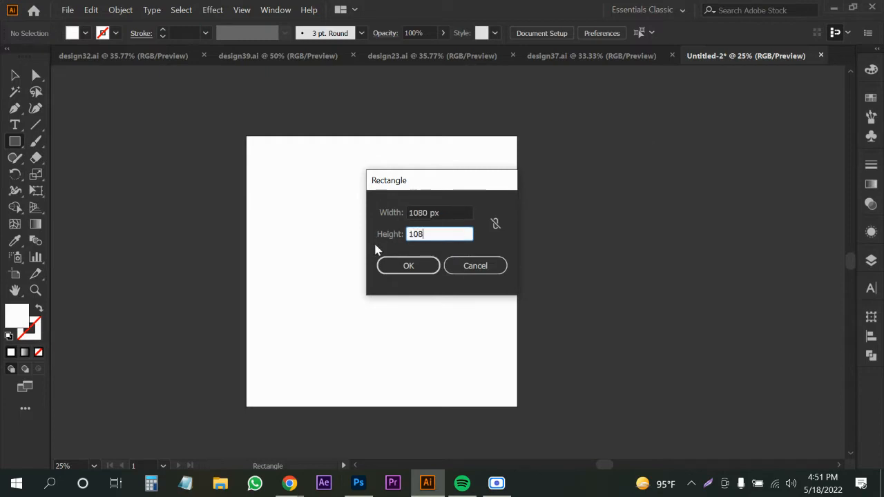
{"action": "type", "text": "0"}
{"action": "key", "text": "Return"}
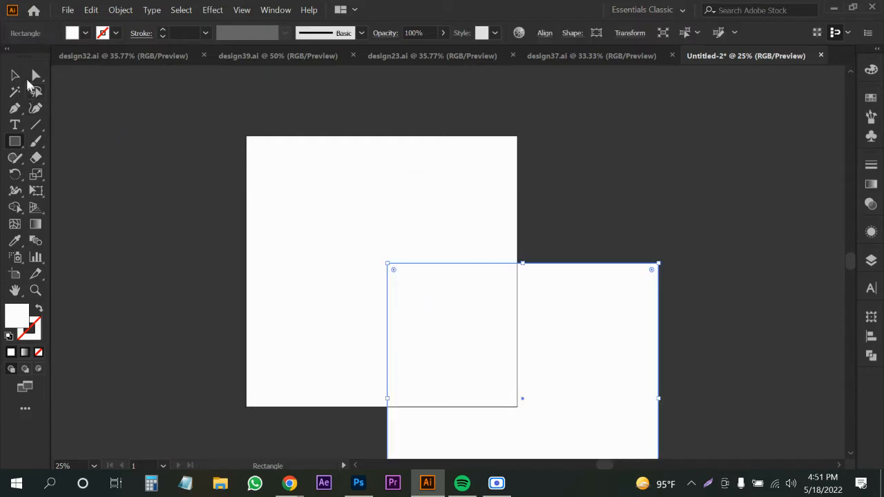
Center the square horizontally and vertically on the artboard, then go back to the Google Images results.
{"action": "left_click", "coordinate": [17, 76]}
{"action": "left_click", "coordinate": [545, 33]}
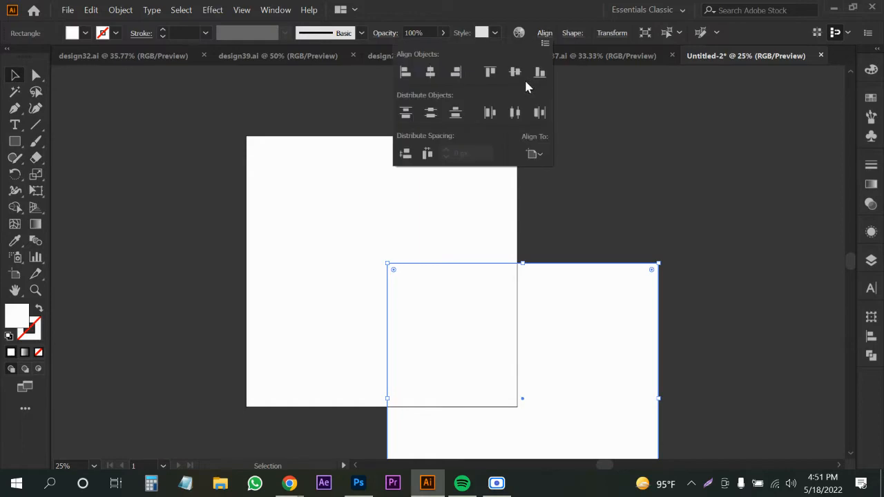
{"action": "left_click", "coordinate": [515, 71]}
{"action": "left_click", "coordinate": [430, 71]}
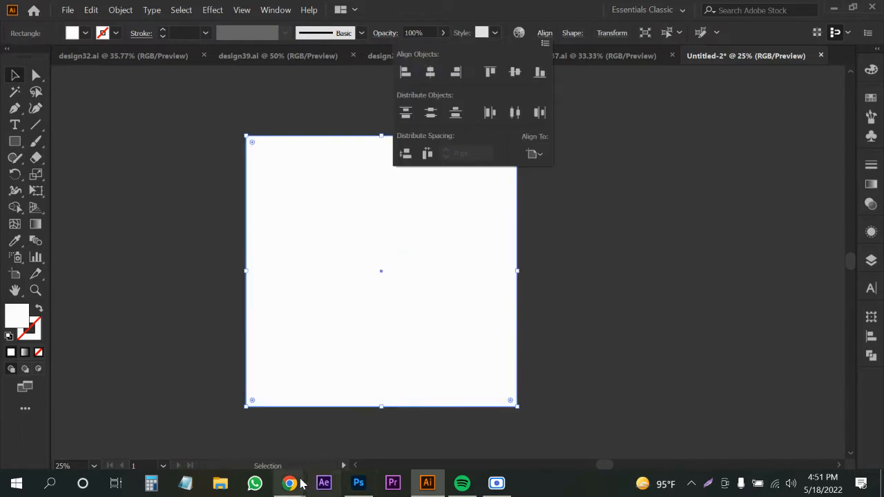
{"action": "mouse_move", "coordinate": [292, 482]}
{"action": "left_click", "coordinate": [214, 422]}
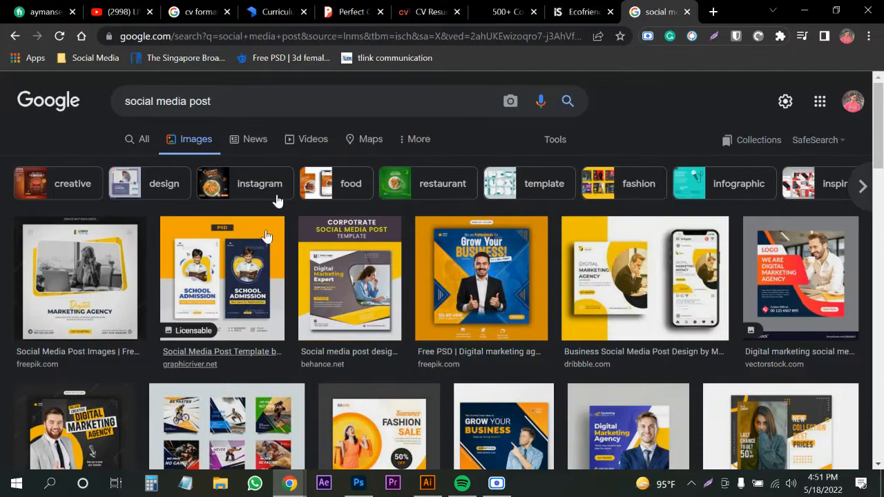
Search Google for 'social media kit size' in a new tab.
{"action": "left_click", "coordinate": [713, 12]}
{"action": "type", "text": "socia"}
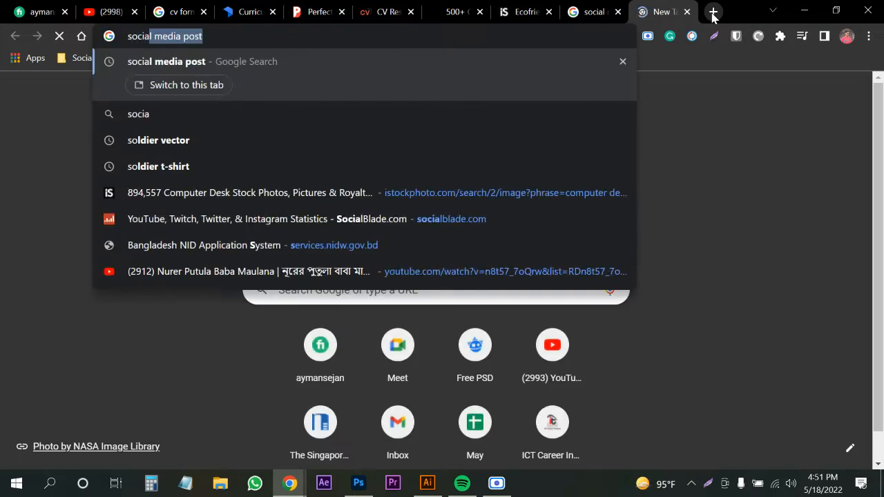
{"action": "type", "text": "l media "}
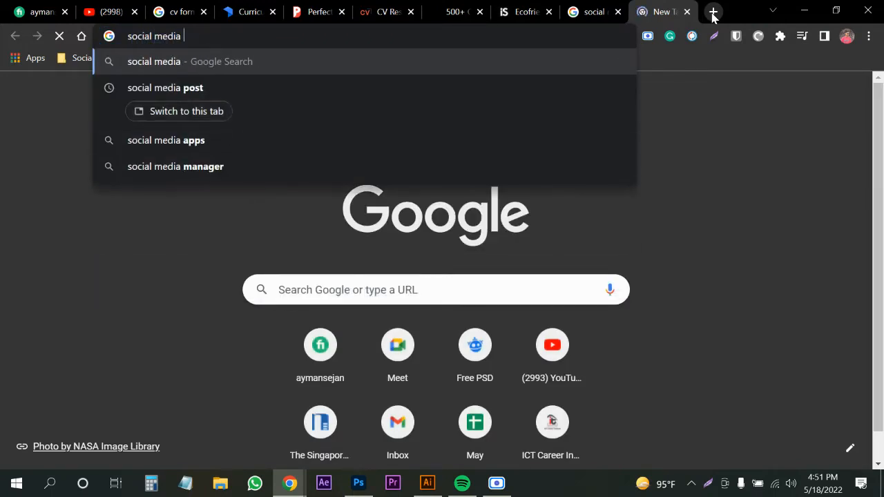
{"action": "type", "text": "kit siz"}
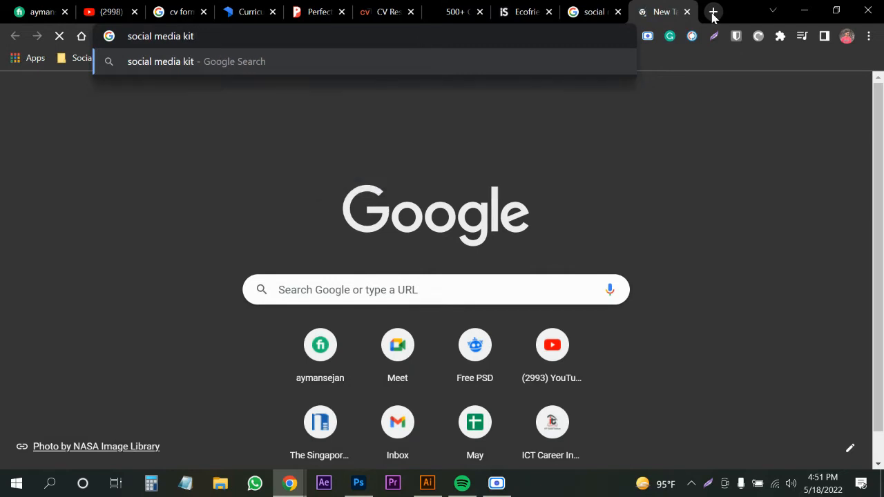
{"action": "type", "text": "e"}
{"action": "key", "text": "Return"}
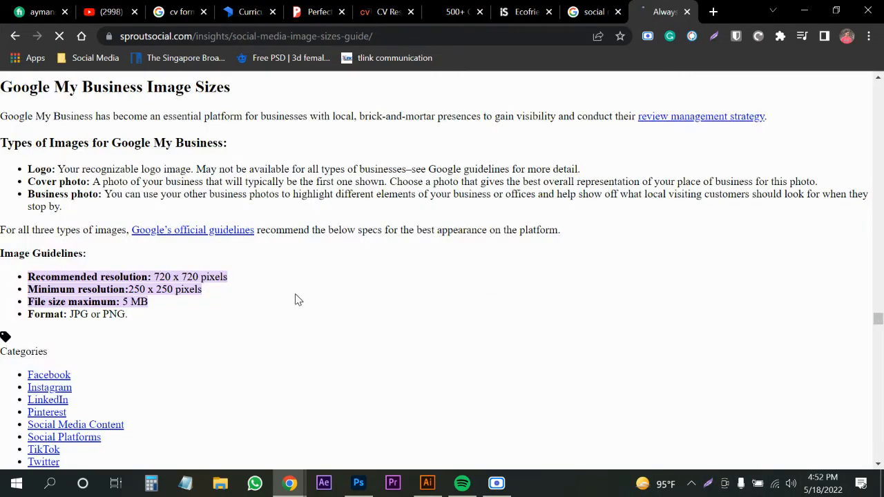
Scroll the sizes guide, highlighting the 180 x 180 profile picture and cover photo sizes.
{"action": "scroll", "coordinate": [345, 279], "scroll_direction": "up", "scroll_amount": 3}
{"action": "scroll", "coordinate": [636, 268], "scroll_direction": "down", "scroll_amount": 3}
{"action": "scroll", "coordinate": [636, 267], "scroll_direction": "up", "scroll_amount": 5}
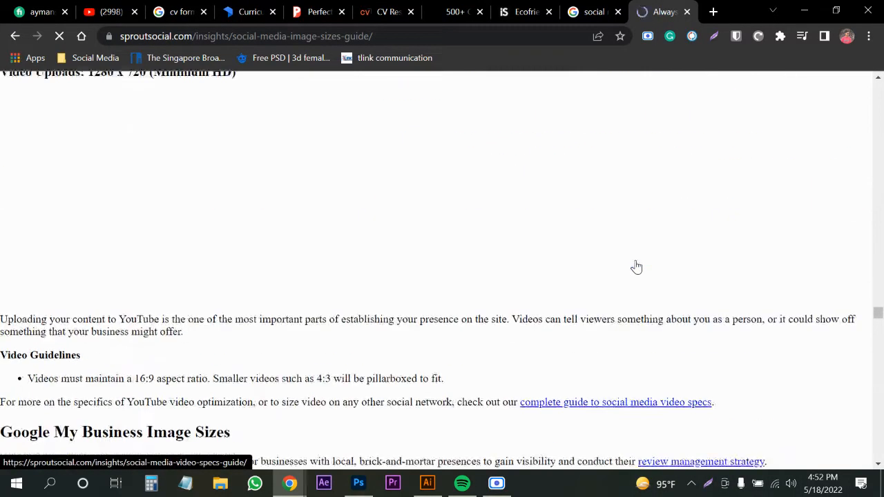
{"action": "scroll", "coordinate": [634, 267], "scroll_direction": "down", "scroll_amount": 10}
{"action": "scroll", "coordinate": [685, 257], "scroll_direction": "up", "scroll_amount": 4}
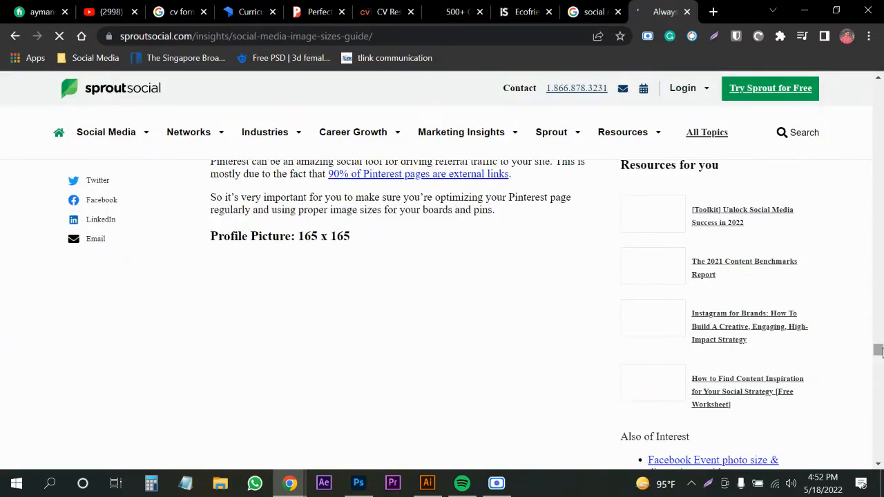
{"action": "left_click_drag", "start_coordinate": [879, 351], "coordinate": [878, 90]}
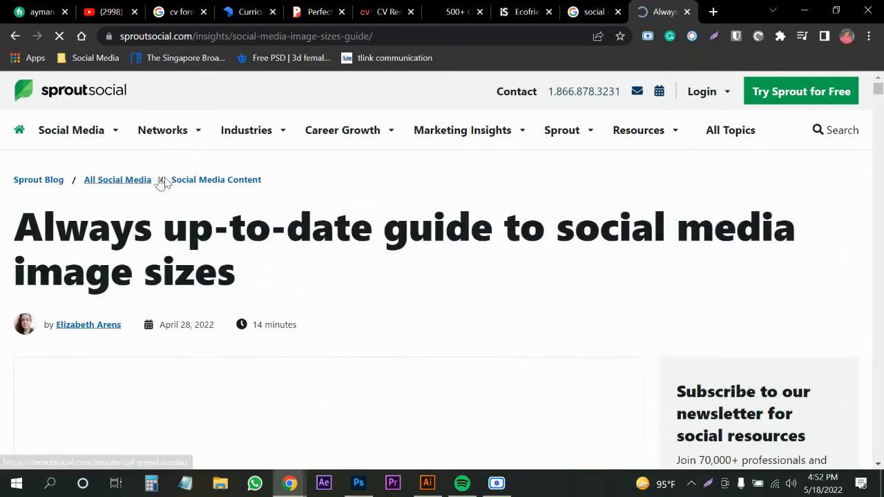
{"action": "scroll", "coordinate": [205, 182], "scroll_direction": "down", "scroll_amount": 3}
{"action": "scroll", "coordinate": [369, 213], "scroll_direction": "up", "scroll_amount": 3}
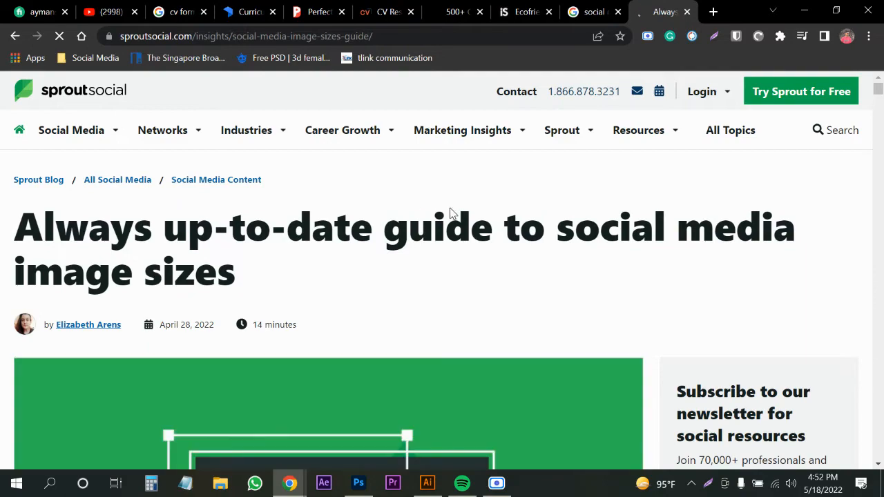
{"action": "scroll", "coordinate": [429, 214], "scroll_direction": "down", "scroll_amount": 8}
{"action": "scroll", "coordinate": [256, 299], "scroll_direction": "down", "scroll_amount": 10}
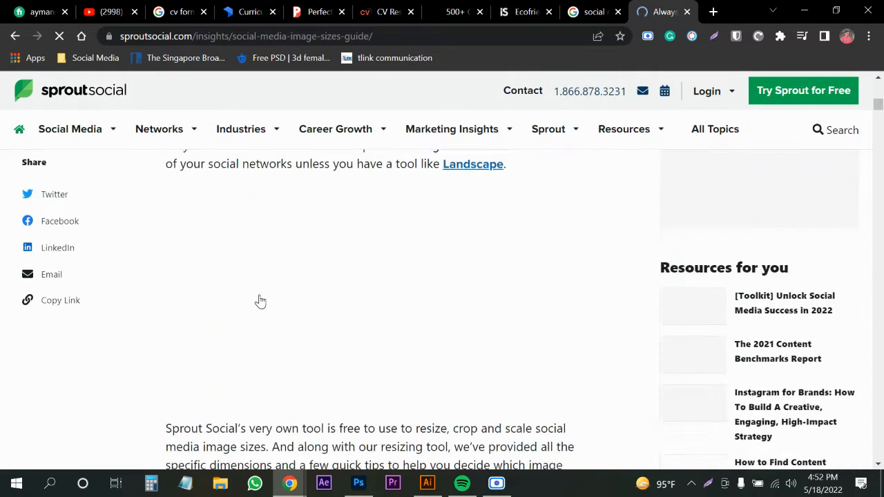
{"action": "scroll", "coordinate": [276, 286], "scroll_direction": "down", "scroll_amount": 4}
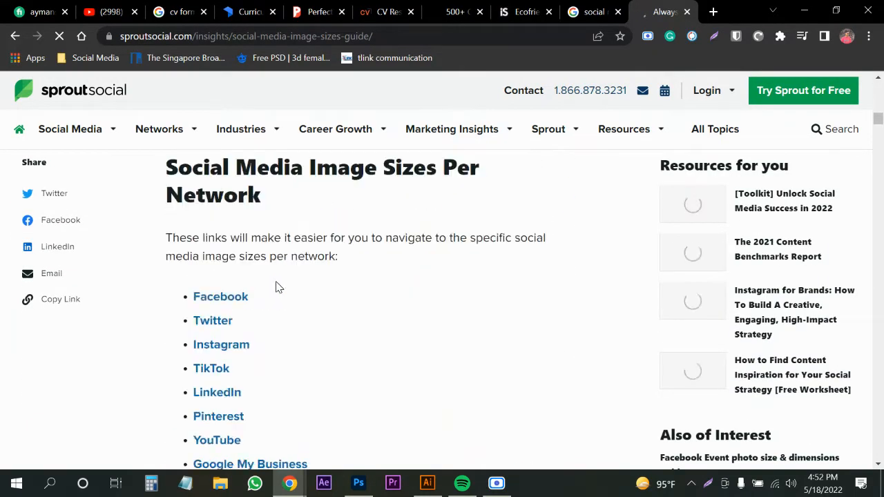
{"action": "scroll", "coordinate": [235, 291], "scroll_direction": "down", "scroll_amount": 3}
{"action": "scroll", "coordinate": [235, 292], "scroll_direction": "up", "scroll_amount": 3}
{"action": "scroll", "coordinate": [222, 336], "scroll_direction": "down", "scroll_amount": 2}
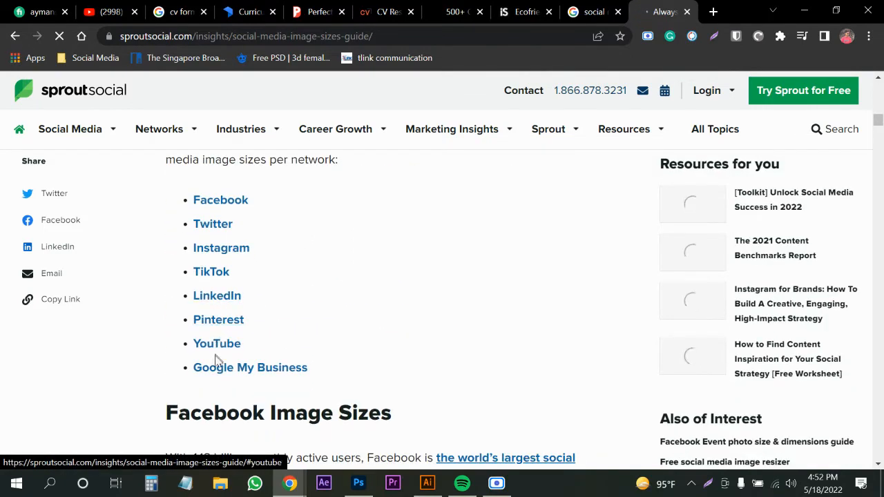
{"action": "scroll", "coordinate": [217, 369], "scroll_direction": "down", "scroll_amount": 3}
{"action": "scroll", "coordinate": [225, 359], "scroll_direction": "down", "scroll_amount": 8}
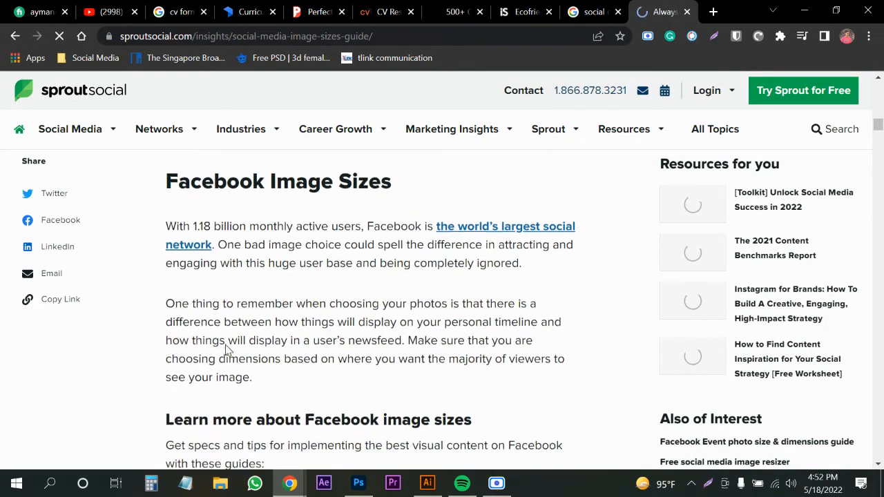
{"action": "scroll", "coordinate": [242, 335], "scroll_direction": "up", "scroll_amount": 2}
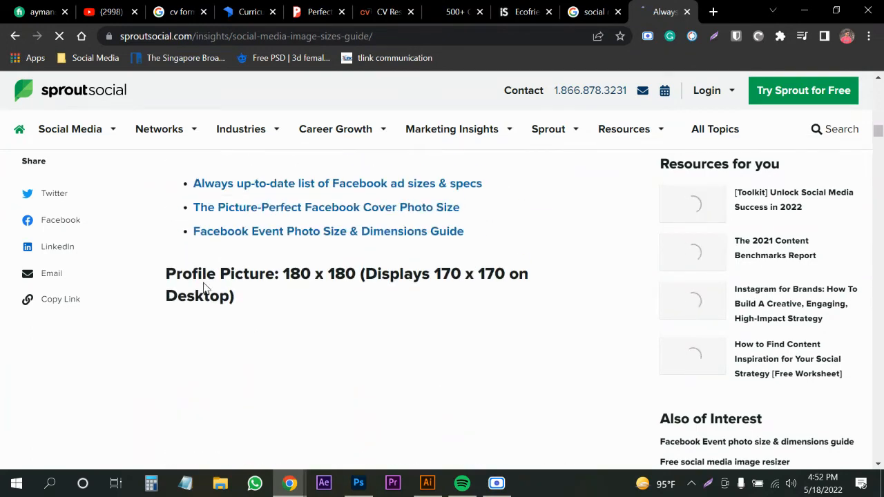
{"action": "left_click_drag", "start_coordinate": [281, 275], "coordinate": [363, 277]}
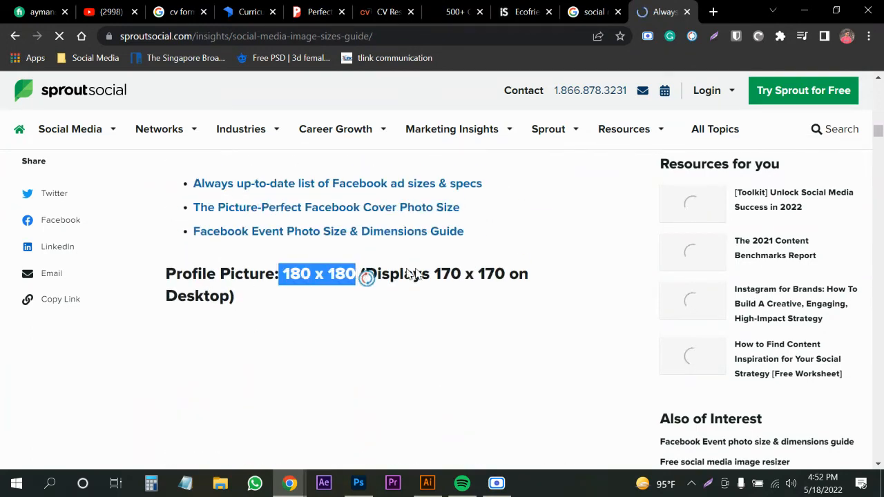
{"action": "left_click", "coordinate": [453, 274]}
{"action": "scroll", "coordinate": [237, 338], "scroll_direction": "down", "scroll_amount": 9}
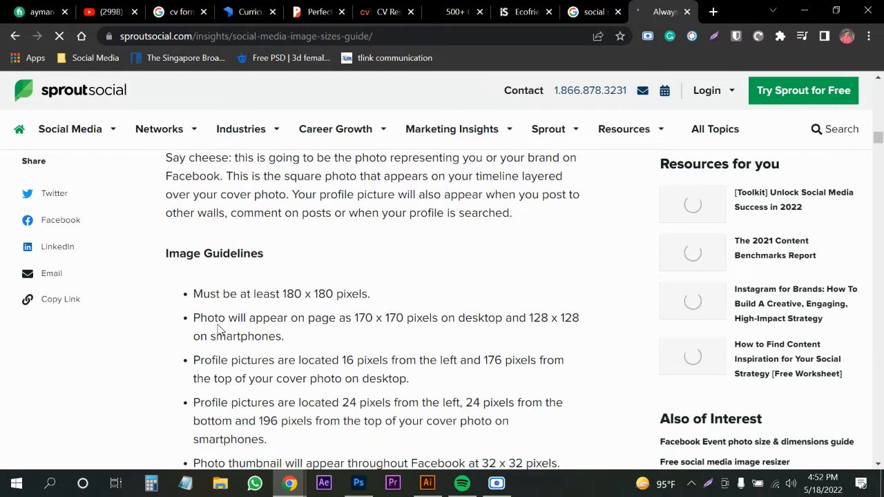
{"action": "scroll", "coordinate": [336, 264], "scroll_direction": "down", "scroll_amount": 1}
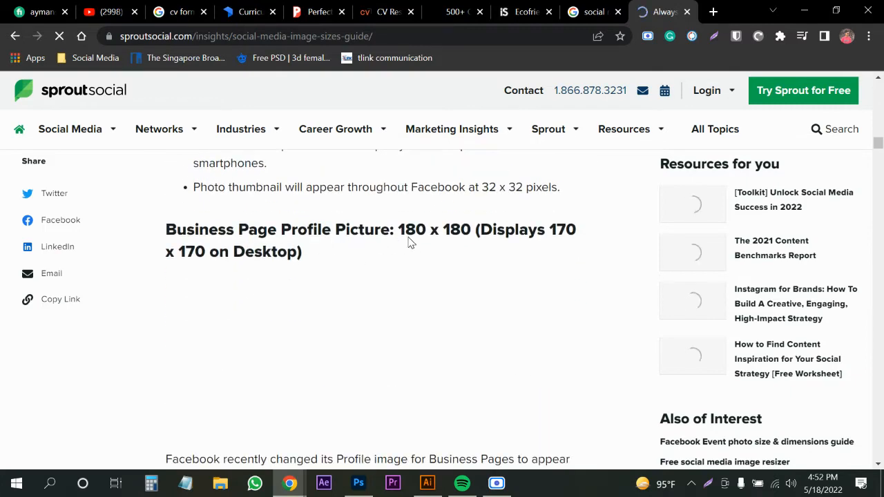
{"action": "left_click_drag", "start_coordinate": [415, 237], "coordinate": [507, 239]}
{"action": "scroll", "coordinate": [324, 264], "scroll_direction": "down", "scroll_amount": 6}
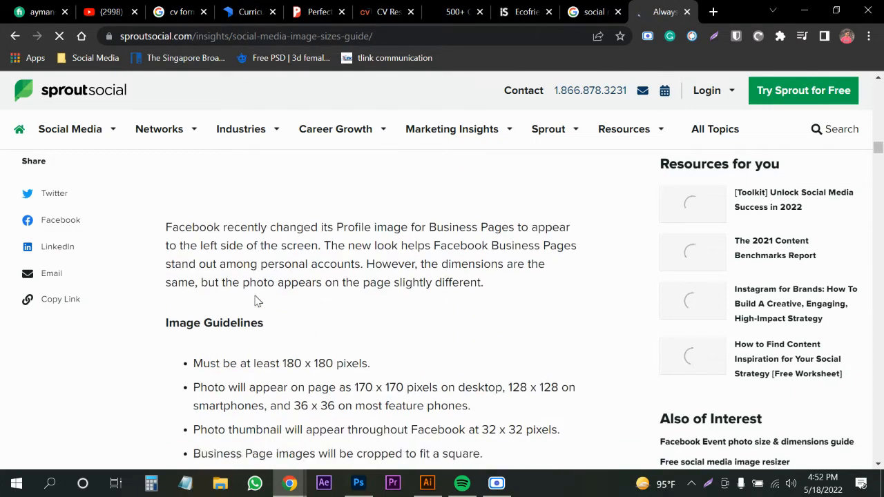
{"action": "left_click_drag", "start_coordinate": [251, 320], "coordinate": [357, 322]}
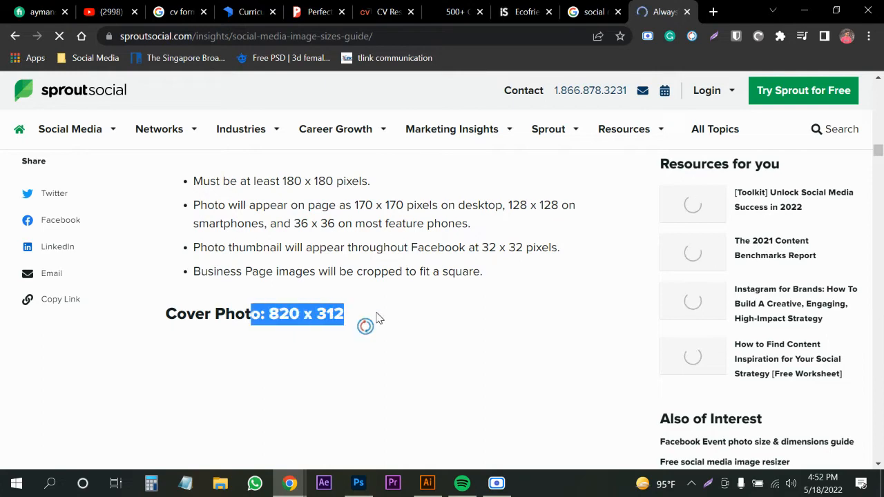
{"action": "left_click", "coordinate": [395, 312]}
Highlight the 1,200 x 630 shared image size and the shared link size.
{"action": "scroll", "coordinate": [410, 316], "scroll_direction": "down", "scroll_amount": 2}
{"action": "scroll", "coordinate": [409, 316], "scroll_direction": "down", "scroll_amount": 8}
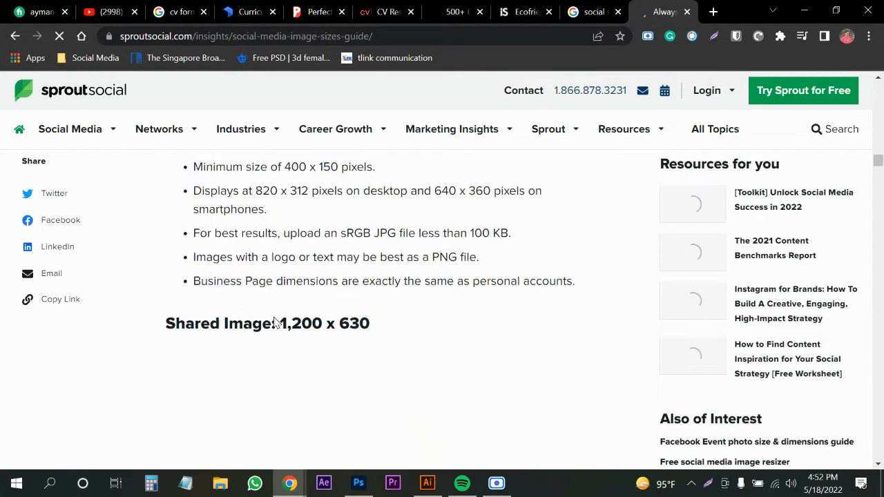
{"action": "scroll", "coordinate": [273, 304], "scroll_direction": "up", "scroll_amount": 1}
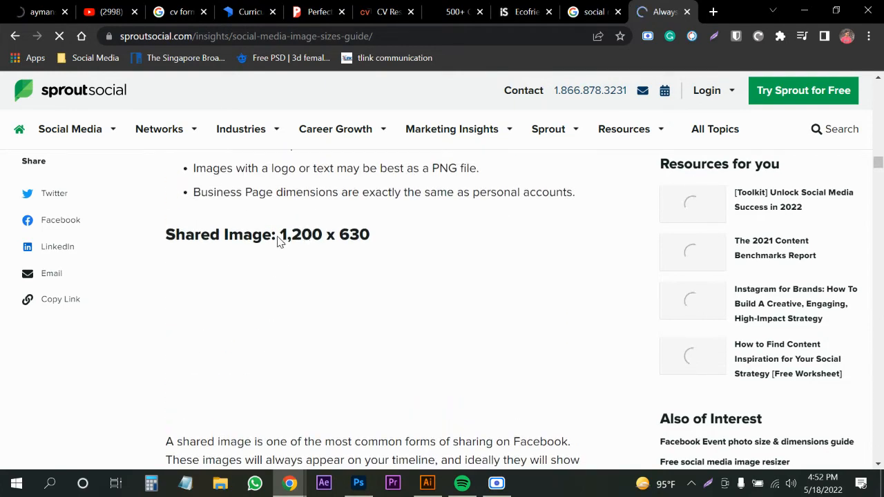
{"action": "left_click_drag", "start_coordinate": [277, 235], "coordinate": [445, 232]}
{"action": "left_click", "coordinate": [446, 232]}
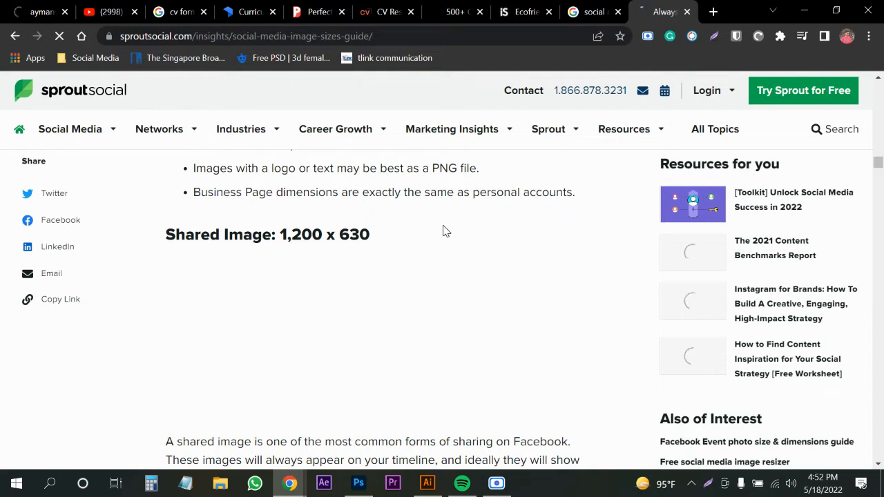
{"action": "left_click_drag", "start_coordinate": [389, 247], "coordinate": [230, 241]}
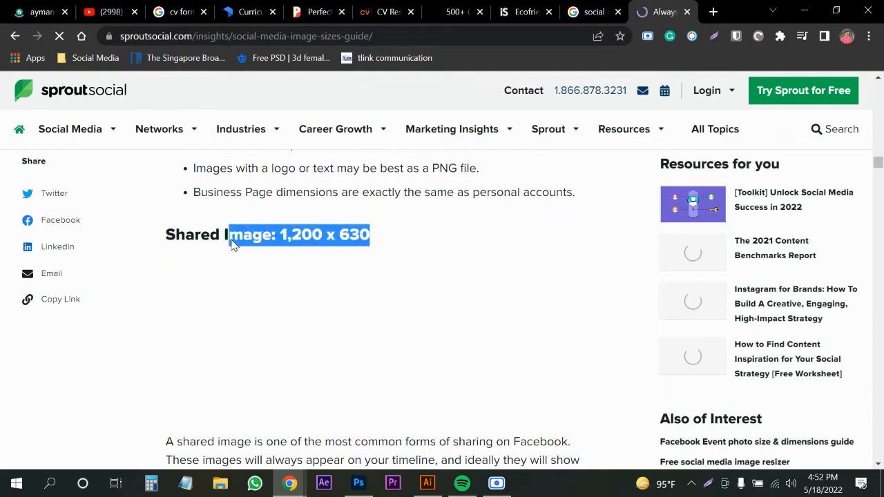
{"action": "left_click", "coordinate": [423, 228]}
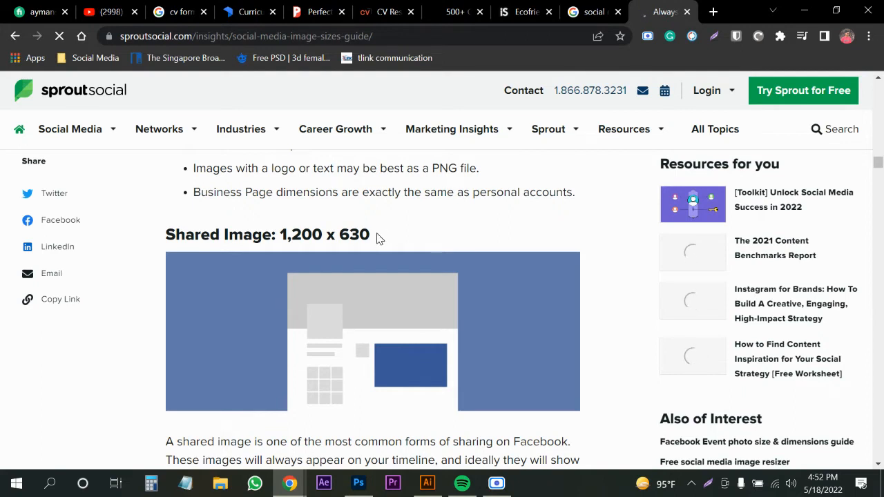
{"action": "left_click_drag", "start_coordinate": [379, 239], "coordinate": [279, 236]}
{"action": "left_click", "coordinate": [305, 243]}
{"action": "scroll", "coordinate": [371, 237], "scroll_direction": "down", "scroll_amount": 4}
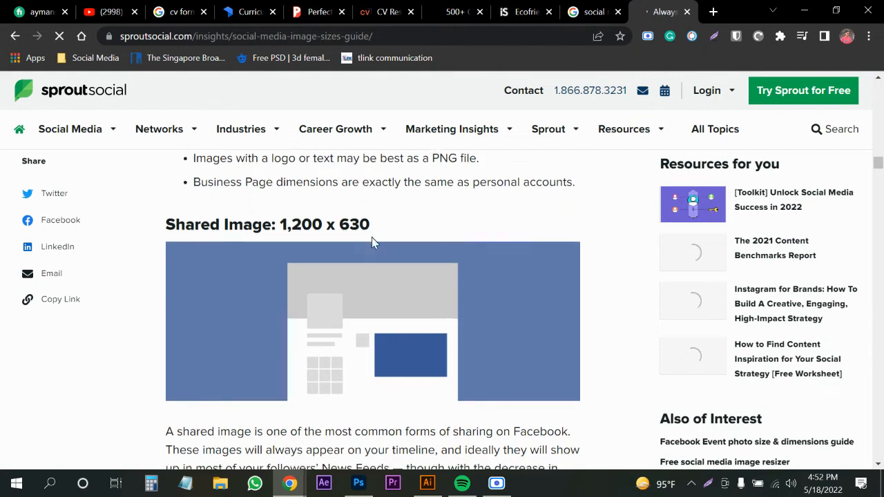
{"action": "scroll", "coordinate": [268, 305], "scroll_direction": "down", "scroll_amount": 4}
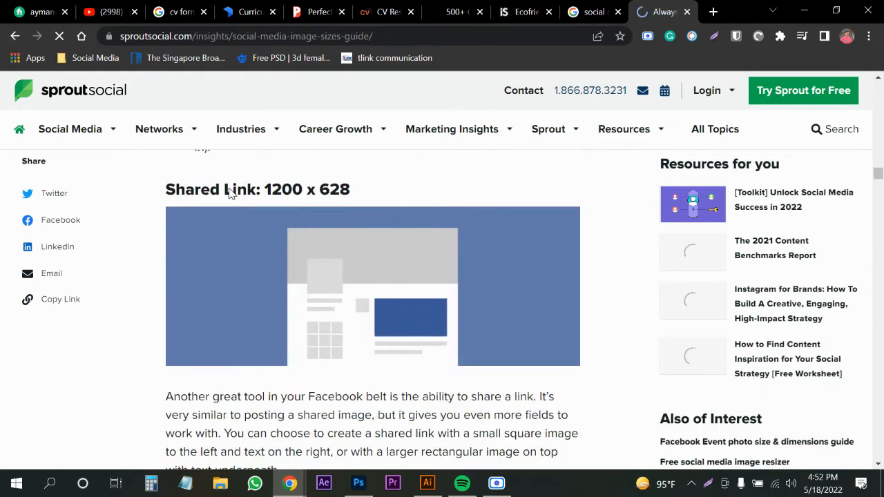
{"action": "left_click_drag", "start_coordinate": [277, 196], "coordinate": [339, 192]}
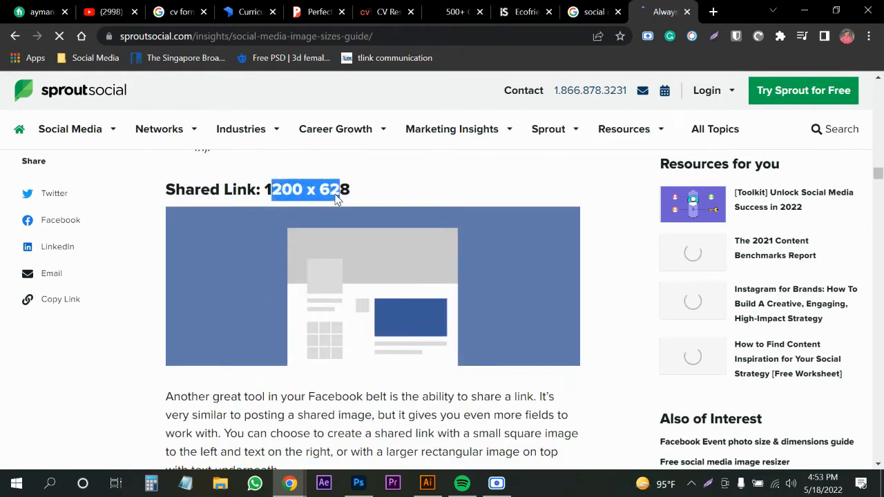
{"action": "left_click", "coordinate": [429, 197]}
{"action": "scroll", "coordinate": [291, 288], "scroll_direction": "up", "scroll_amount": 6}
{"action": "scroll", "coordinate": [290, 289], "scroll_direction": "up", "scroll_amount": 3}
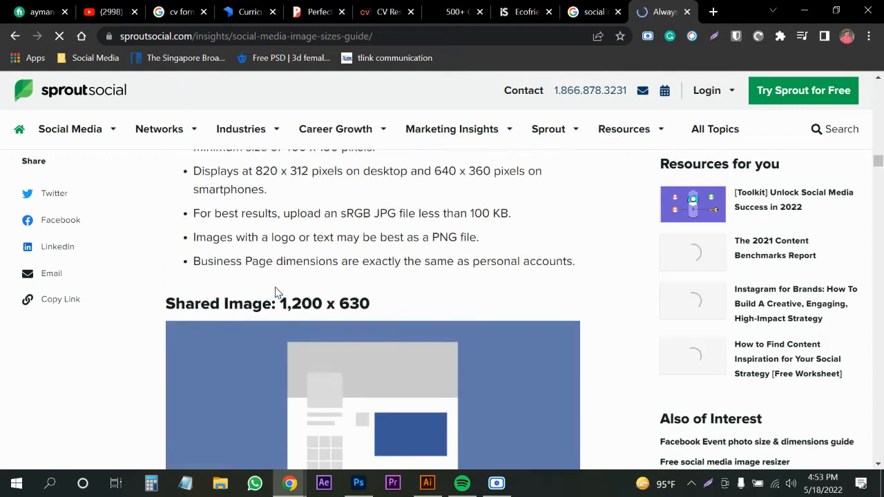
Highlight the 1920 x 1005 event image size and the fundraiser image size.
{"action": "left_click_drag", "start_coordinate": [279, 304], "coordinate": [424, 296]}
{"action": "scroll", "coordinate": [415, 296], "scroll_direction": "down", "scroll_amount": 6}
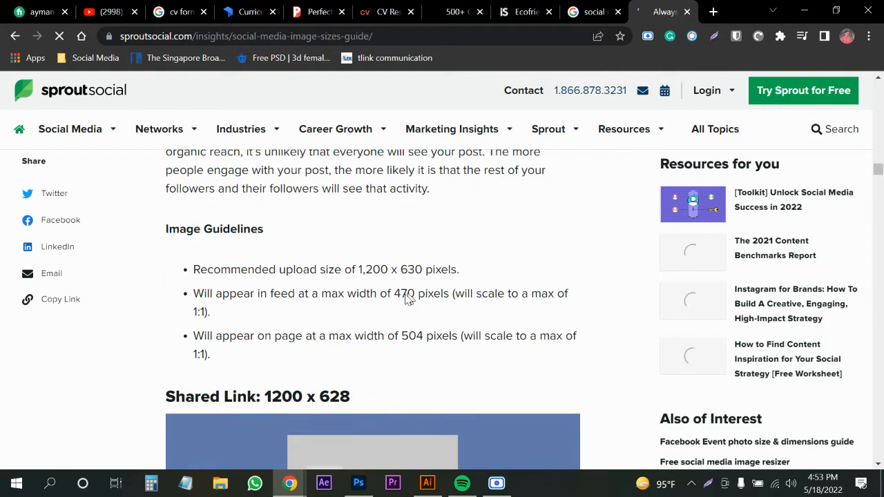
{"action": "left_click_drag", "start_coordinate": [266, 400], "coordinate": [357, 389]}
{"action": "scroll", "coordinate": [367, 356], "scroll_direction": "down", "scroll_amount": 10}
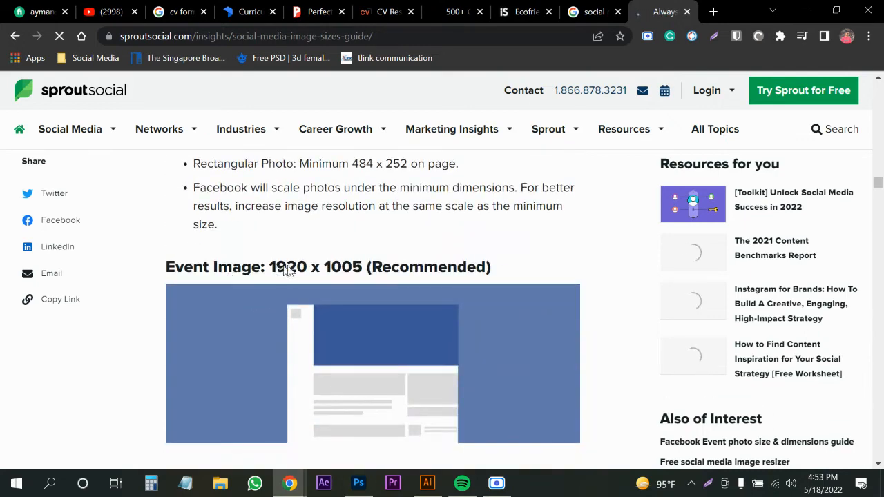
{"action": "left_click_drag", "start_coordinate": [277, 270], "coordinate": [371, 267]}
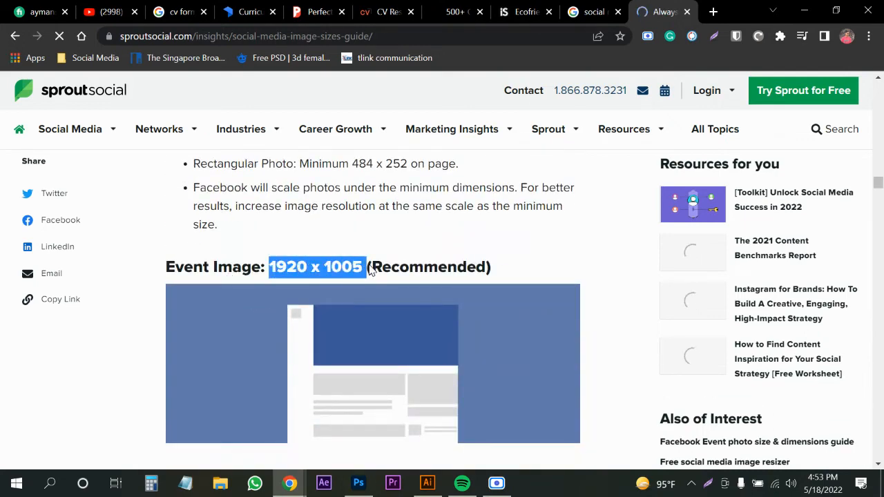
{"action": "left_click", "coordinate": [390, 265]}
{"action": "scroll", "coordinate": [349, 298], "scroll_direction": "down", "scroll_amount": 6}
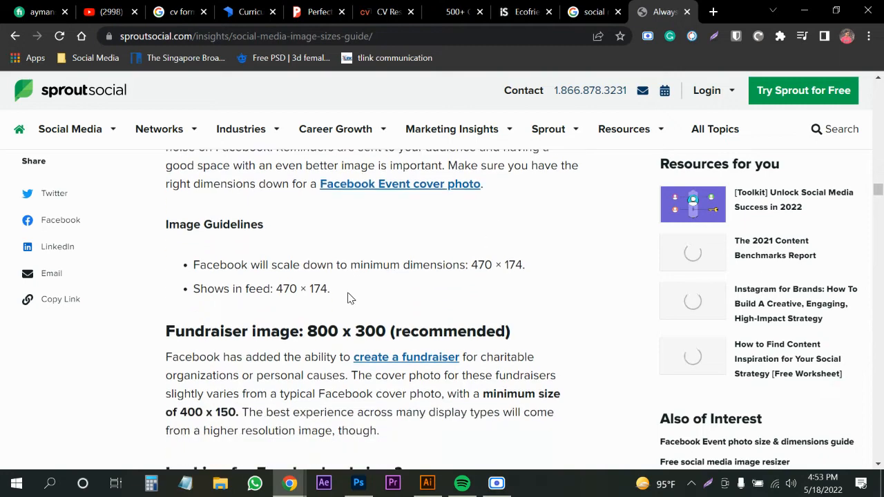
{"action": "scroll", "coordinate": [329, 337], "scroll_direction": "down", "scroll_amount": 1}
{"action": "left_click_drag", "start_coordinate": [308, 262], "coordinate": [385, 263]}
{"action": "left_click", "coordinate": [447, 263]}
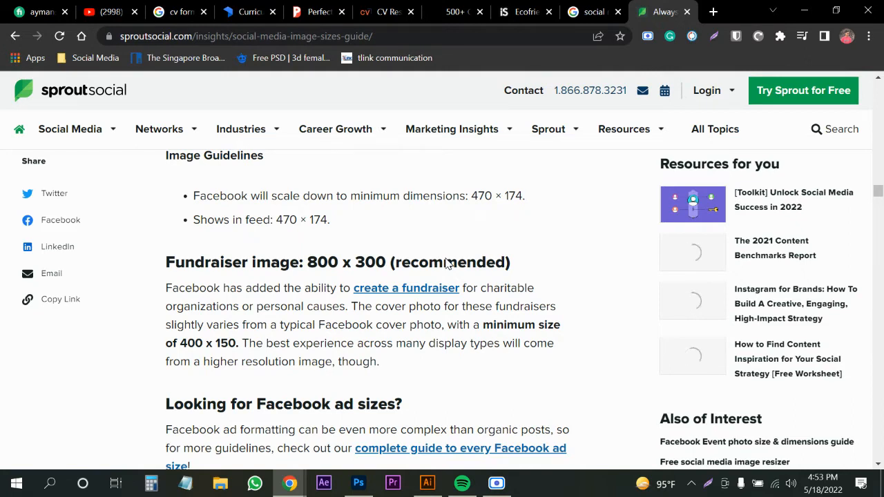
{"action": "left_click_drag", "start_coordinate": [309, 266], "coordinate": [395, 263]}
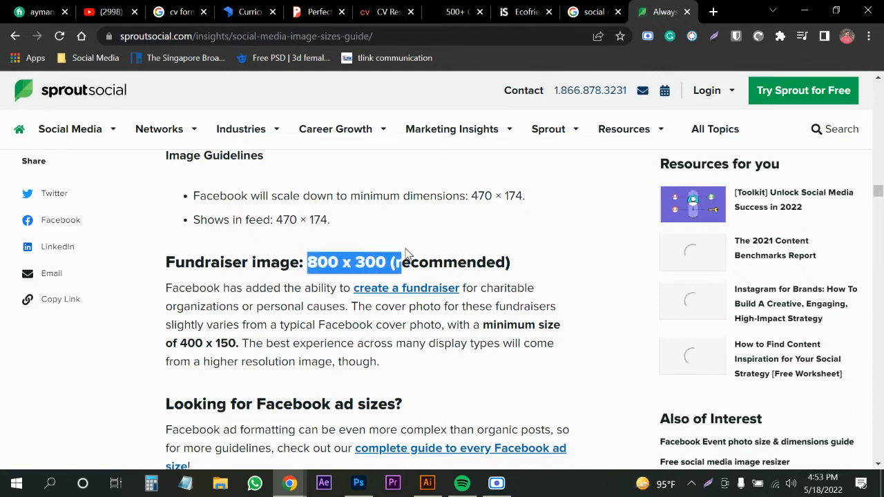
Scroll back to the Shared Image section and re-highlight its 1,200 x 630 size.
{"action": "scroll", "coordinate": [371, 265], "scroll_direction": "down", "scroll_amount": 4}
{"action": "scroll", "coordinate": [311, 295], "scroll_direction": "up", "scroll_amount": 15}
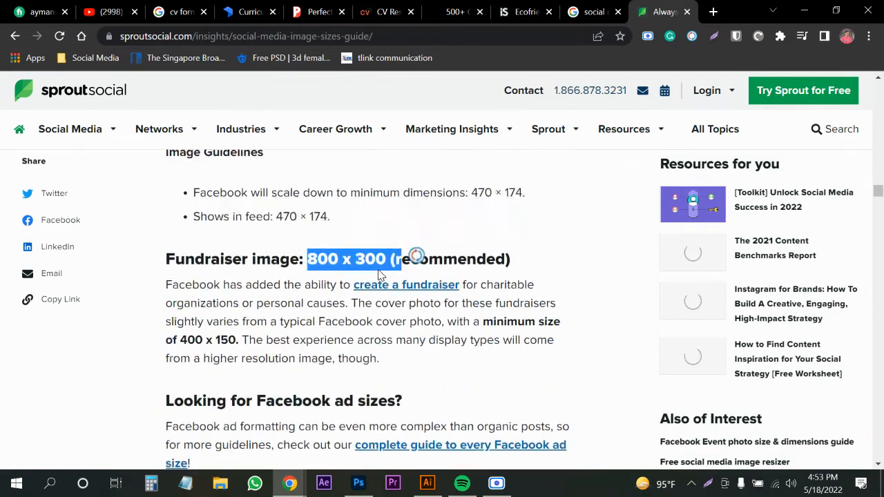
{"action": "scroll", "coordinate": [378, 274], "scroll_direction": "up", "scroll_amount": 10}
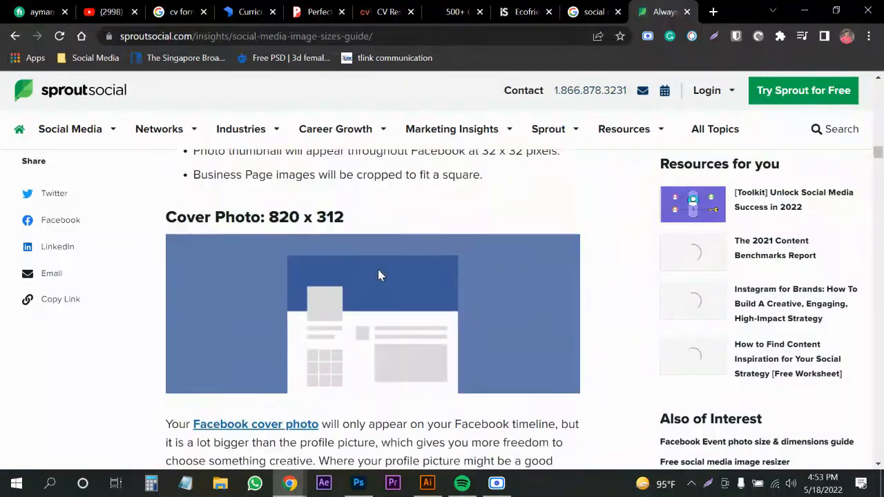
{"action": "scroll", "coordinate": [381, 273], "scroll_direction": "up", "scroll_amount": 6}
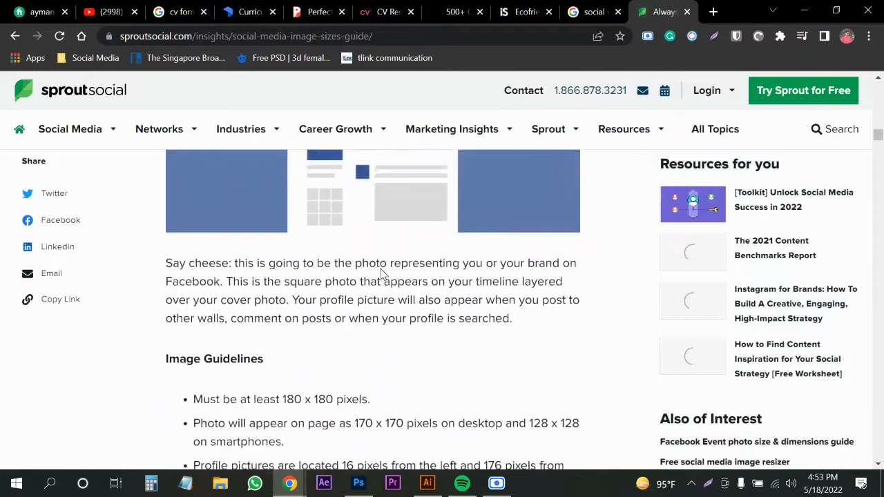
{"action": "scroll", "coordinate": [405, 342], "scroll_direction": "down", "scroll_amount": 12}
{"action": "scroll", "coordinate": [388, 320], "scroll_direction": "down", "scroll_amount": 2}
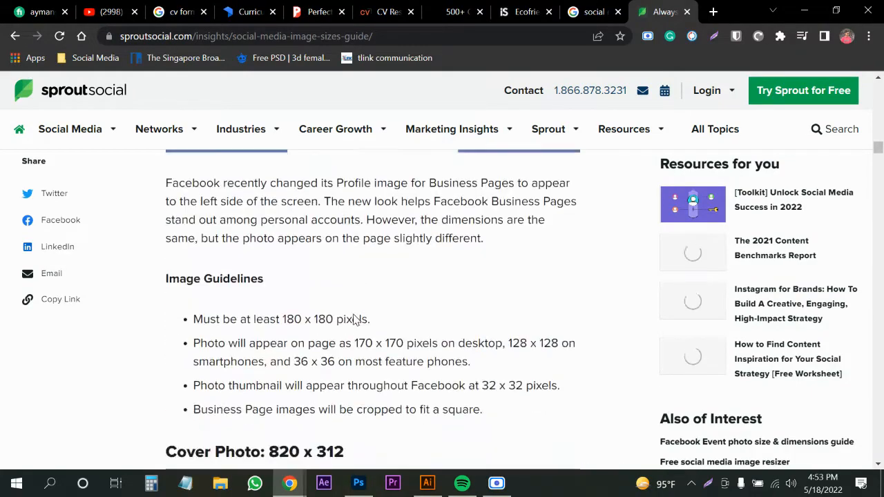
{"action": "scroll", "coordinate": [295, 315], "scroll_direction": "up", "scroll_amount": 5}
{"action": "scroll", "coordinate": [292, 329], "scroll_direction": "down", "scroll_amount": 6}
{"action": "scroll", "coordinate": [292, 329], "scroll_direction": "down", "scroll_amount": 15}
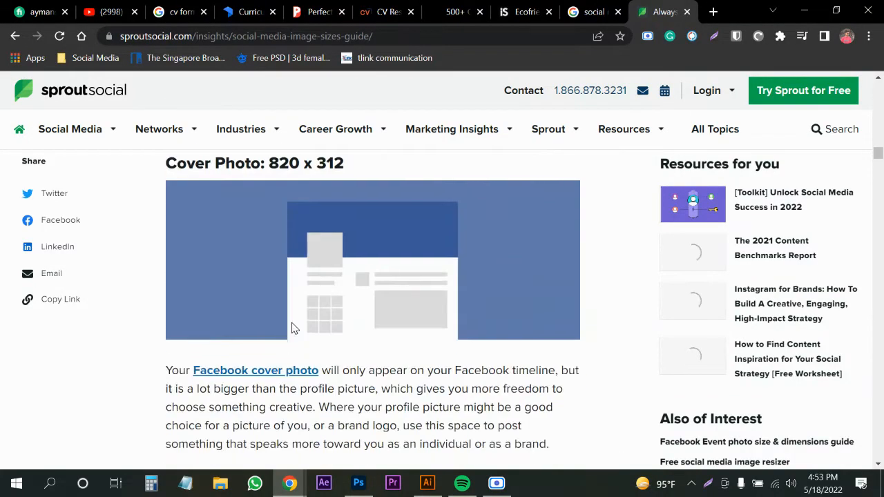
{"action": "scroll", "coordinate": [314, 272], "scroll_direction": "up", "scroll_amount": 2}
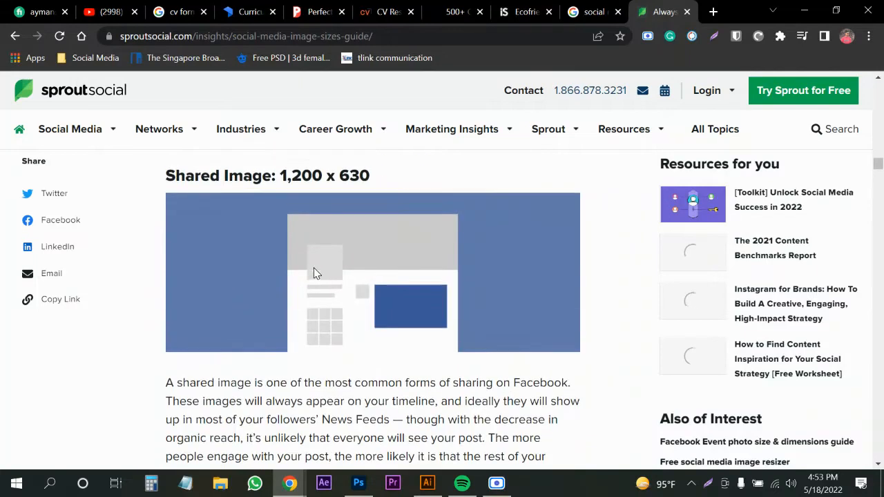
{"action": "left_click_drag", "start_coordinate": [280, 309], "coordinate": [394, 302]}
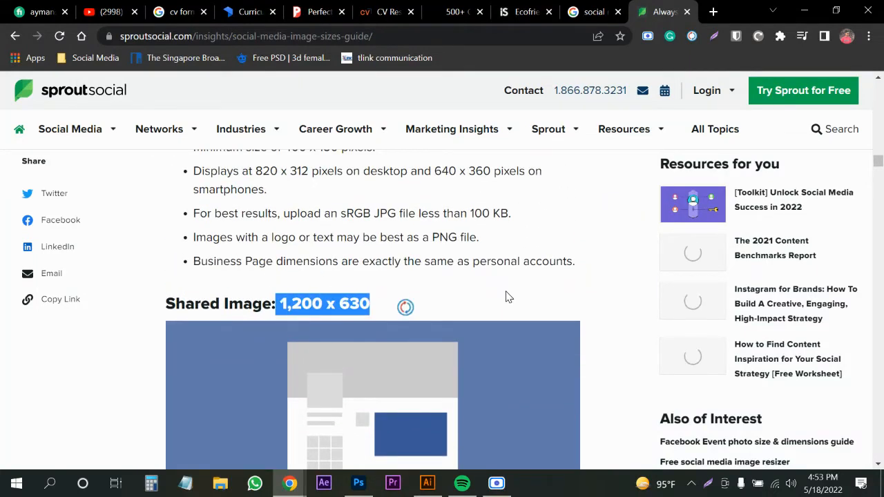
{"action": "left_click", "coordinate": [405, 306]}
{"action": "left_click_drag", "start_coordinate": [281, 313], "coordinate": [403, 301]}
{"action": "left_click", "coordinate": [484, 302]}
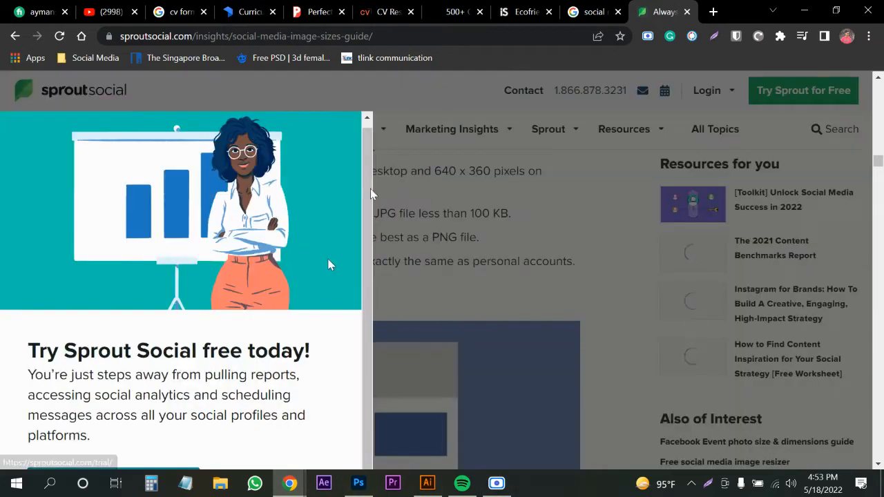
Dismiss the Sprout Social free trial promo and return to the 'social media post' image results.
{"action": "left_click", "coordinate": [659, 124]}
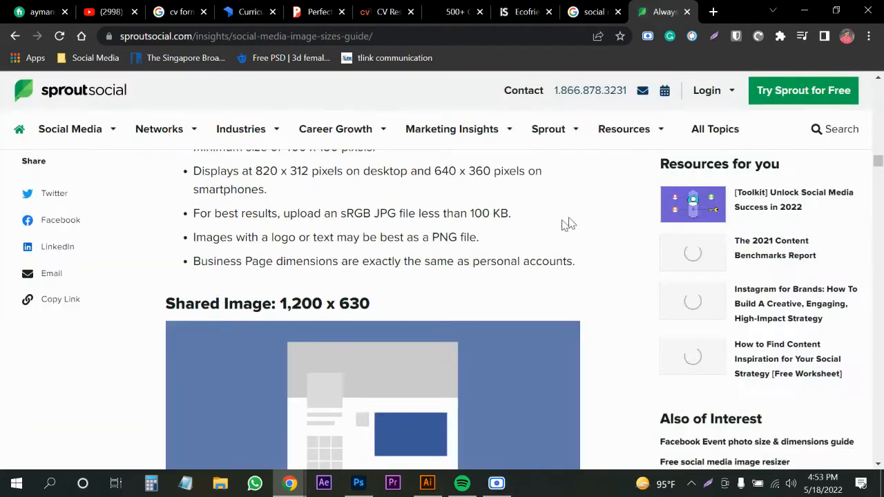
{"action": "scroll", "coordinate": [485, 243], "scroll_direction": "down", "scroll_amount": 2}
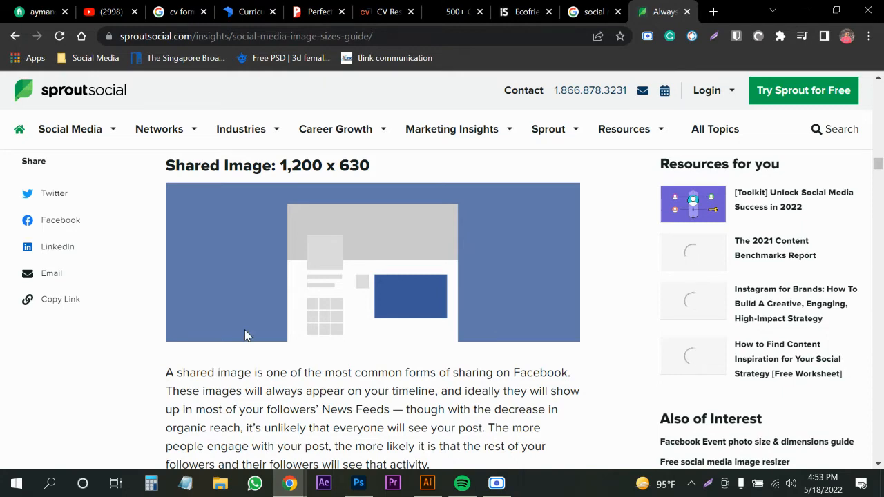
{"action": "scroll", "coordinate": [360, 313], "scroll_direction": "down", "scroll_amount": 4}
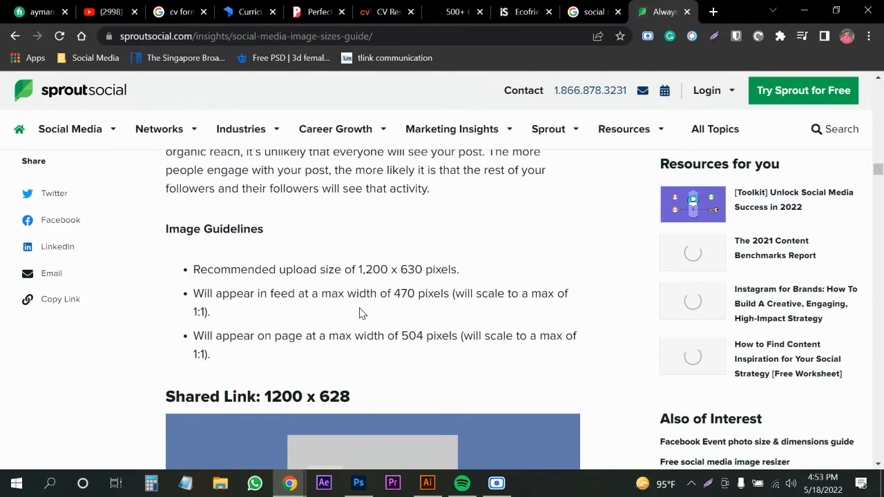
{"action": "scroll", "coordinate": [359, 313], "scroll_direction": "down", "scroll_amount": 4}
{"action": "left_click", "coordinate": [593, 12]}
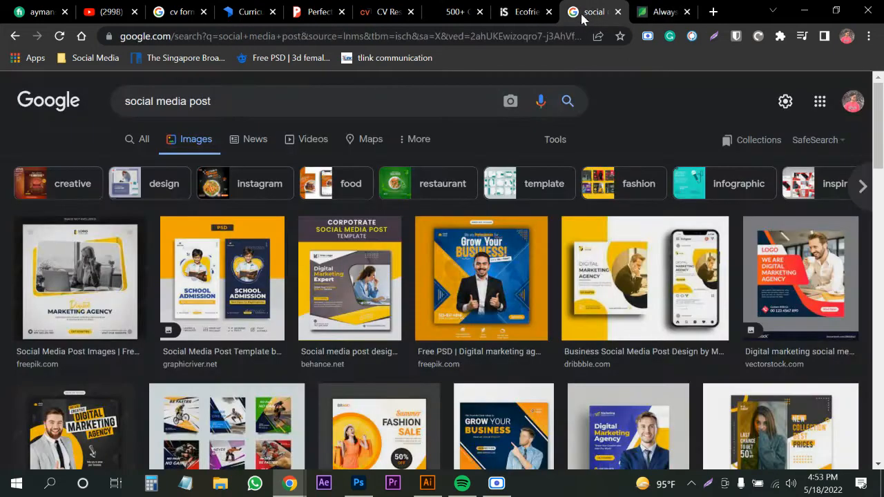
Glance at the Untitled-2 artboard, then preview the Dribbble and freepik Digital Marketing Agency post designs.
{"action": "left_click", "coordinate": [423, 482]}
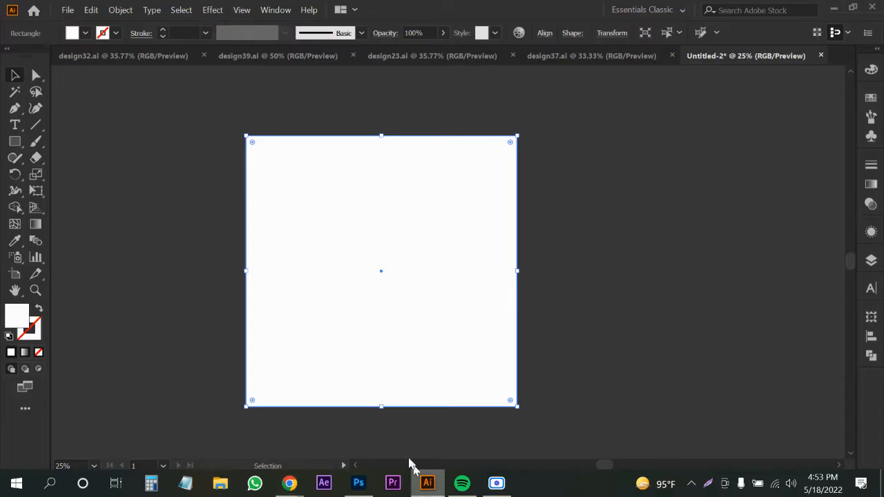
{"action": "left_click", "coordinate": [289, 483]}
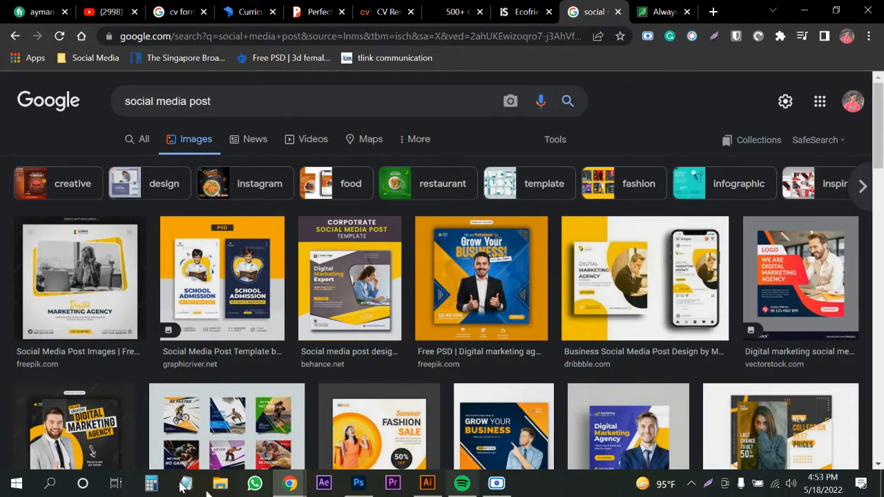
{"action": "left_click", "coordinate": [622, 287]}
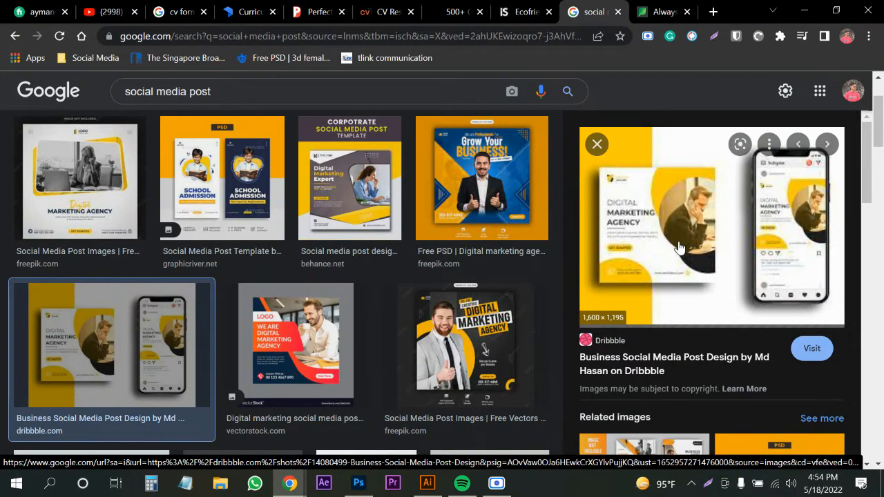
{"action": "left_click", "coordinate": [417, 335]}
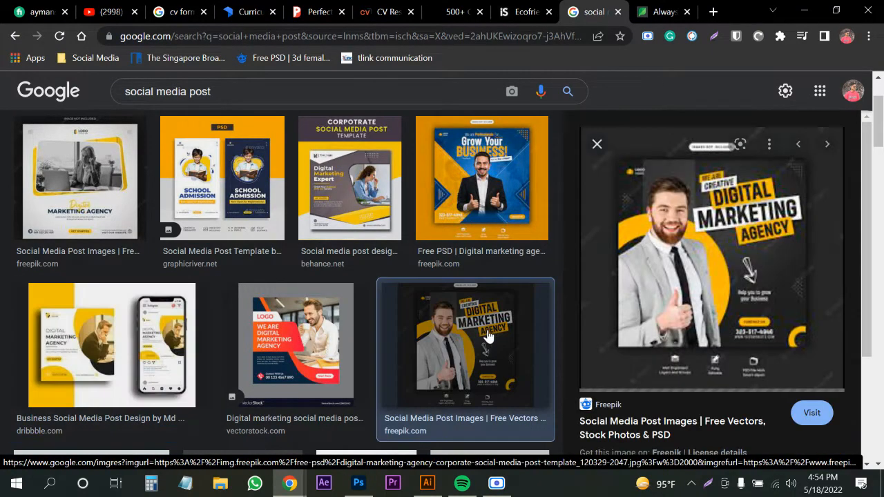
{"action": "left_click", "coordinate": [488, 335]}
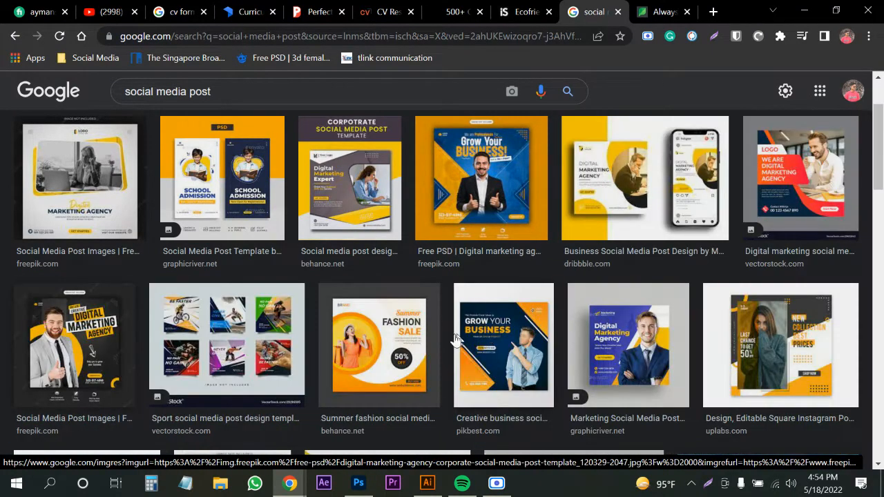
{"action": "left_click", "coordinate": [64, 337]}
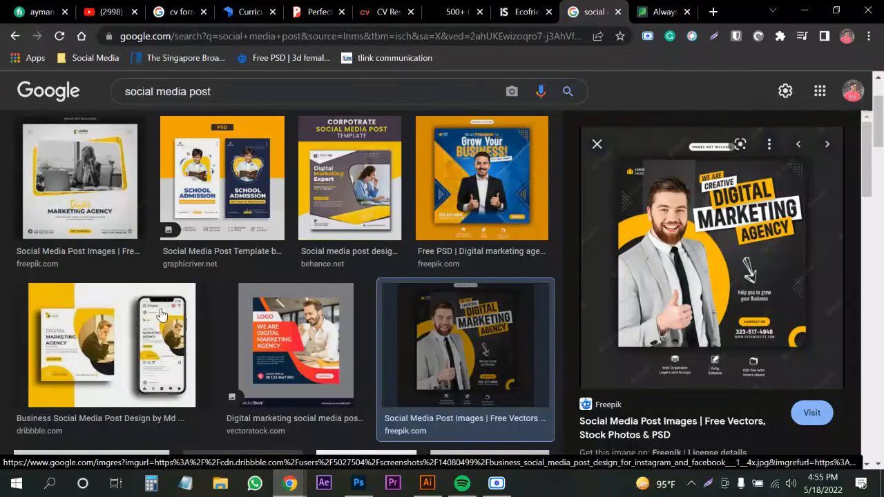
Preview freepik's 'We are creative Marketing Agency' post, checking the Illustrator artboard in between.
{"action": "scroll", "coordinate": [219, 280], "scroll_direction": "down", "scroll_amount": 5}
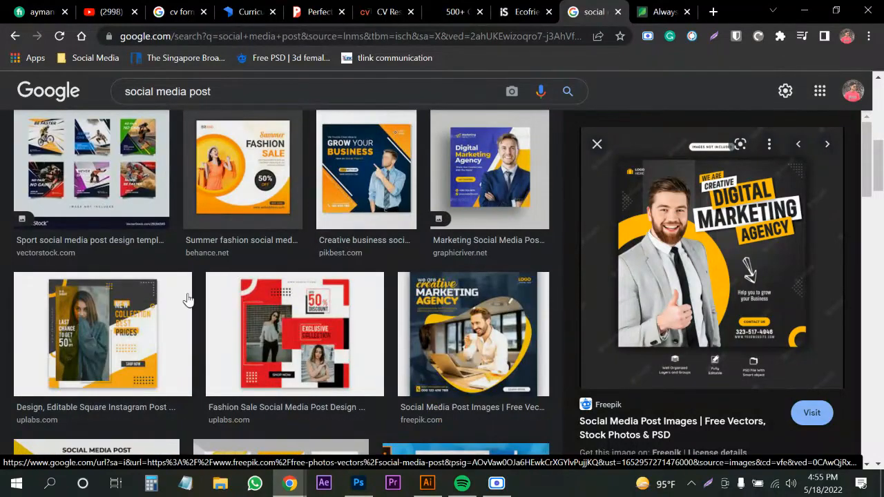
{"action": "scroll", "coordinate": [188, 300], "scroll_direction": "down", "scroll_amount": 1}
{"action": "scroll", "coordinate": [331, 283], "scroll_direction": "down", "scroll_amount": 1}
{"action": "scroll", "coordinate": [414, 311], "scroll_direction": "up", "scroll_amount": 2}
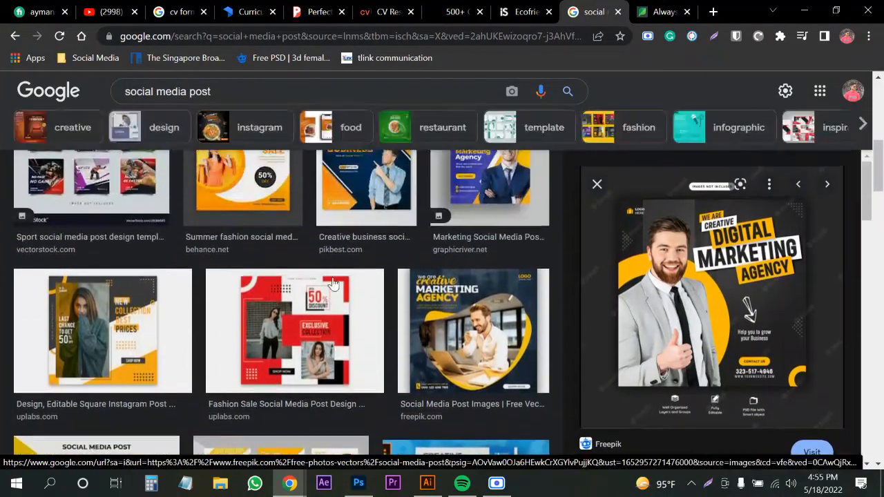
{"action": "left_click", "coordinate": [484, 343]}
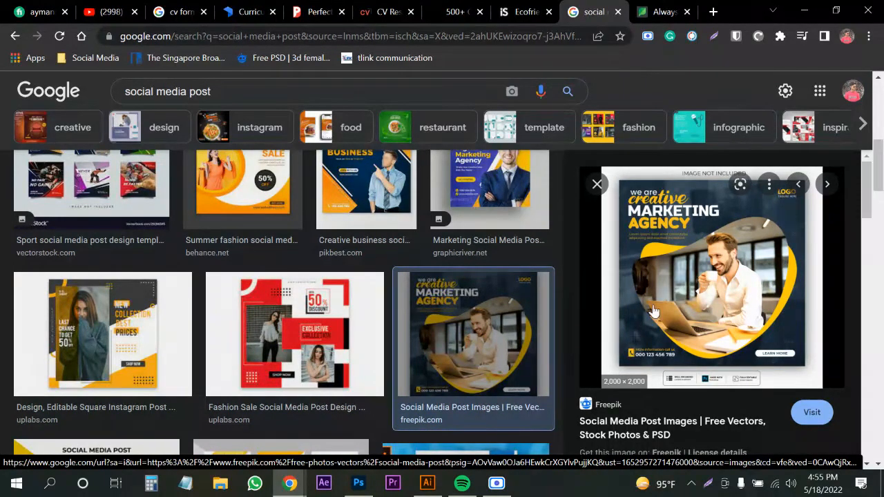
{"action": "left_click", "coordinate": [428, 483]}
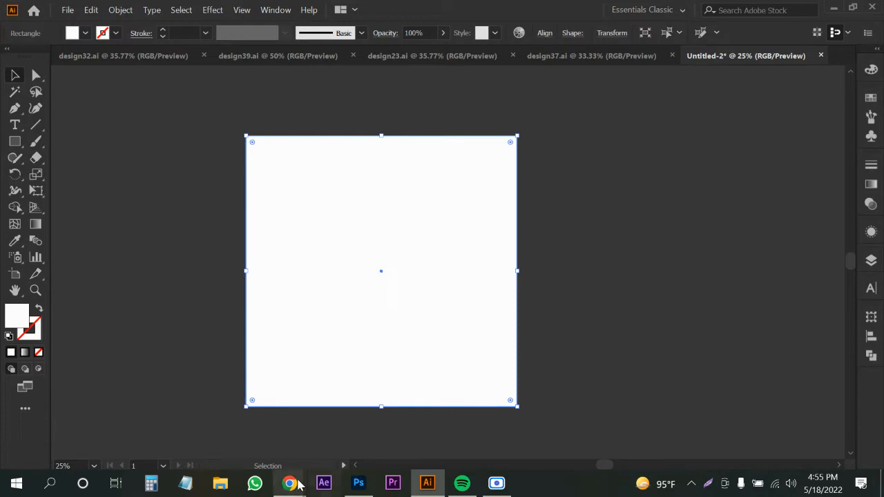
{"action": "mouse_move", "coordinate": [290, 484]}
{"action": "left_click", "coordinate": [207, 428]}
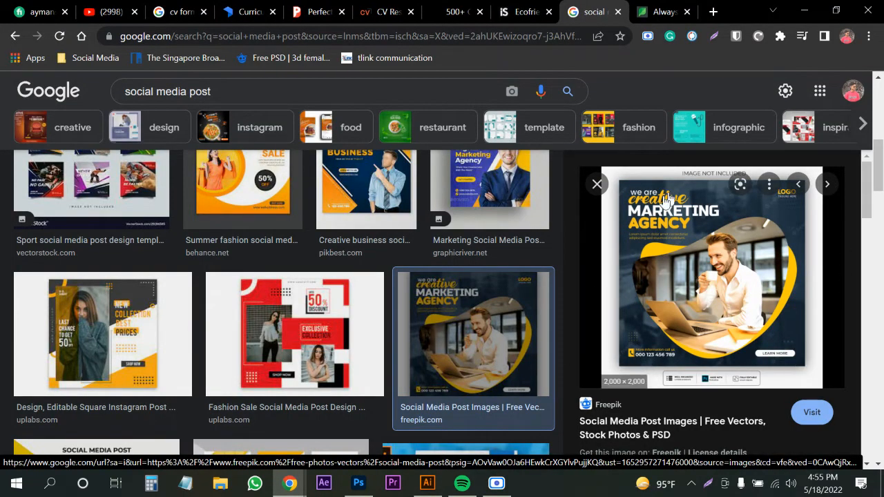
Search Google Images for 'business image' in a new tab.
{"action": "left_click", "coordinate": [714, 12]}
{"action": "type", "text": "bu"}
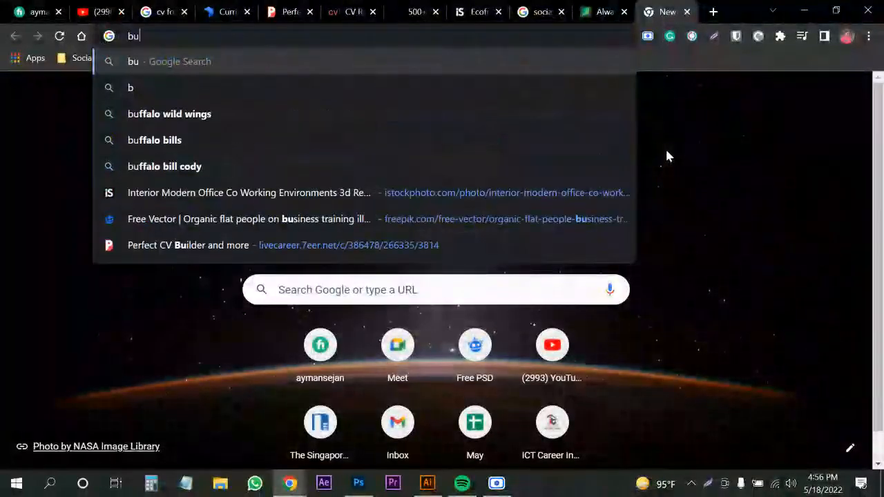
{"action": "type", "text": "siness image"}
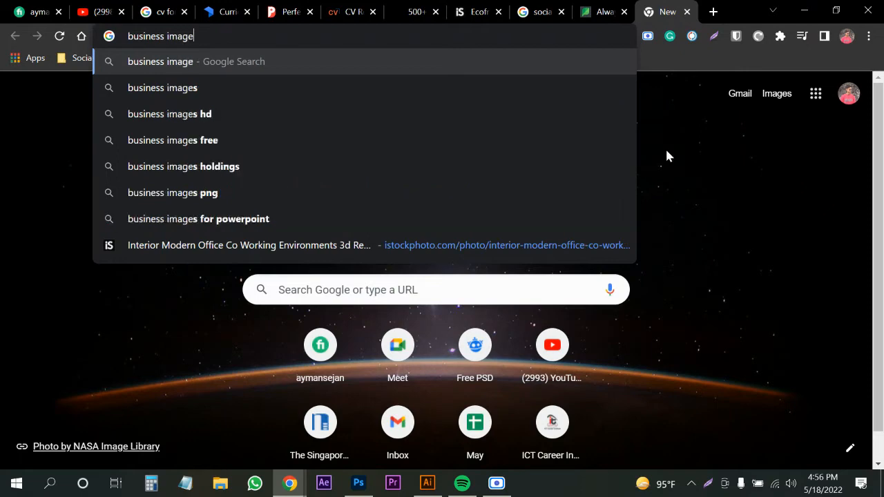
{"action": "key", "text": "Return"}
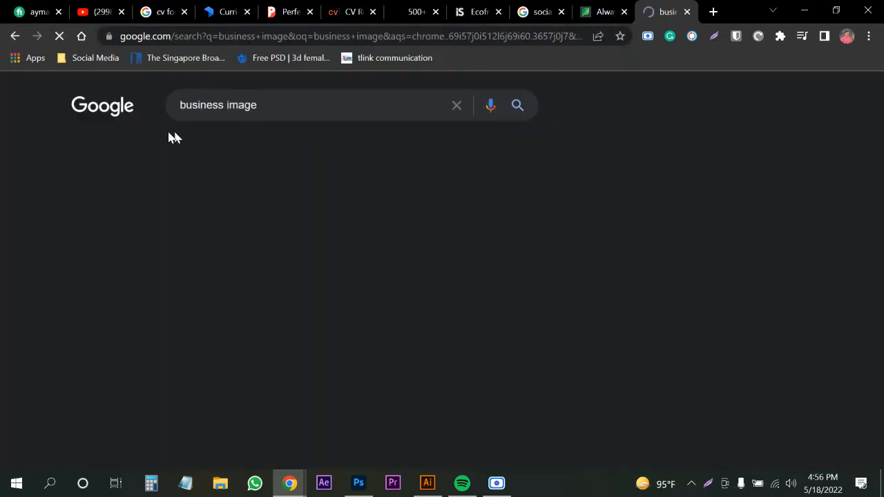
{"action": "left_click", "coordinate": [142, 150]}
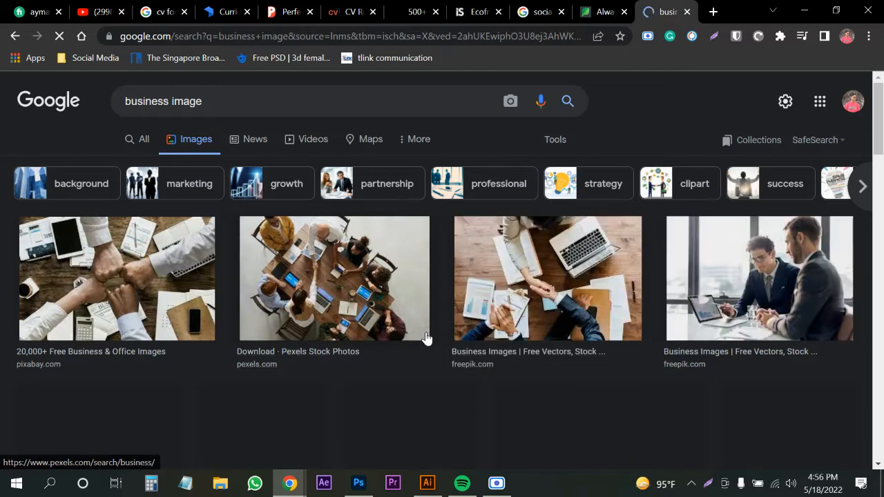
Search the web for 'unplash' from the address bar.
{"action": "left_click", "coordinate": [175, 36]}
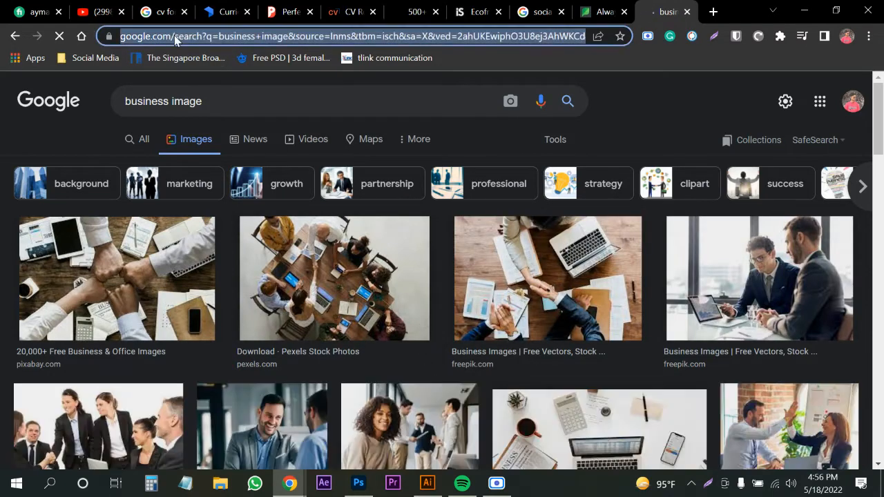
{"action": "type", "text": "unplash"}
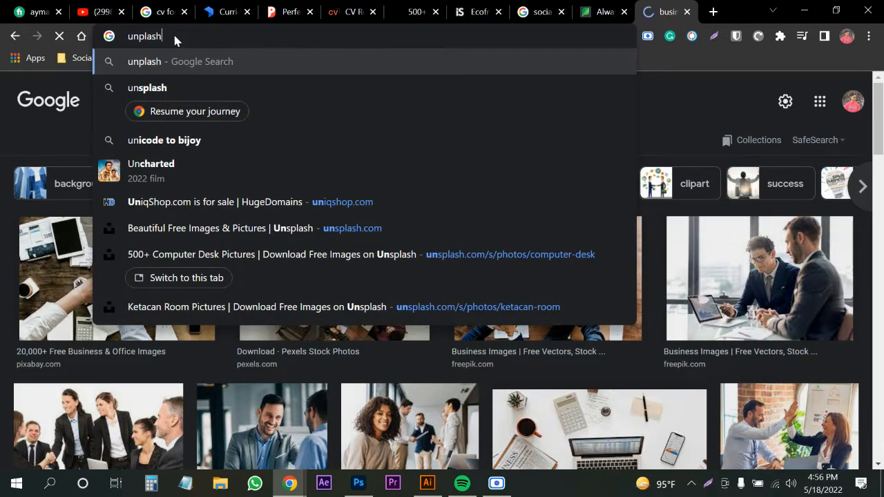
{"action": "key", "text": "Return"}
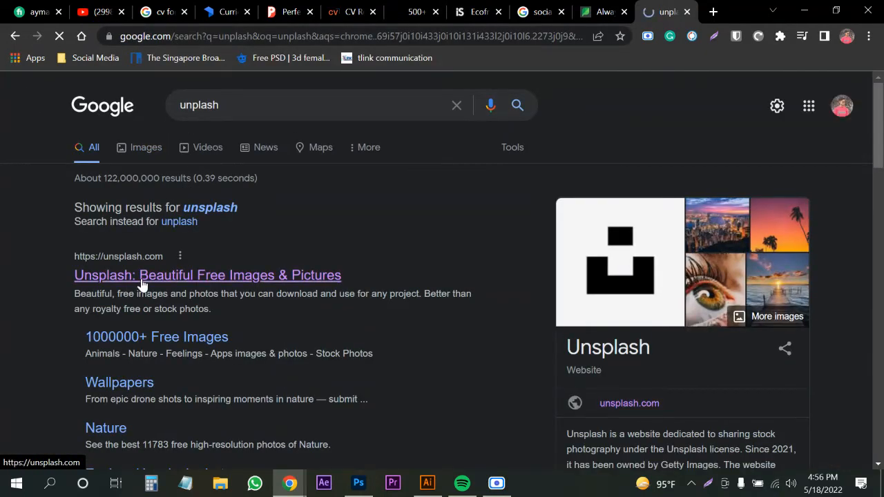
Go to the Unsplash site and search for 'business' photos.
{"action": "left_click", "coordinate": [246, 278]}
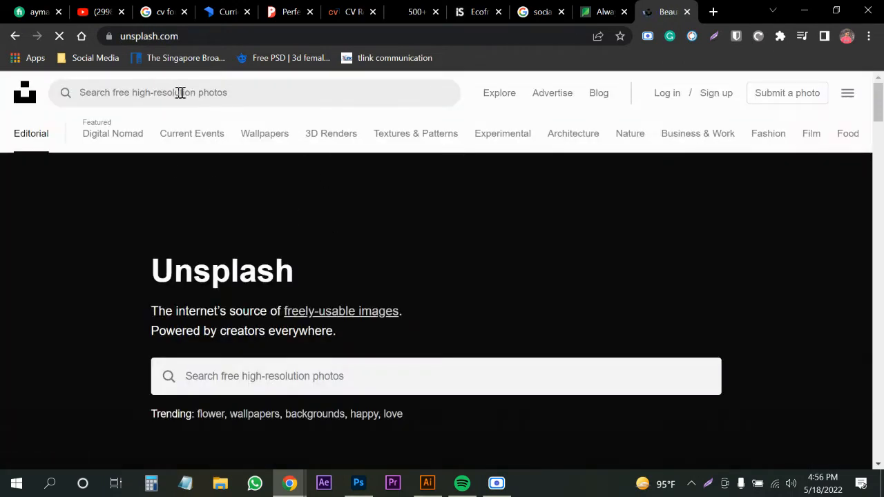
{"action": "left_click", "coordinate": [180, 93]}
{"action": "type", "text": "b"}
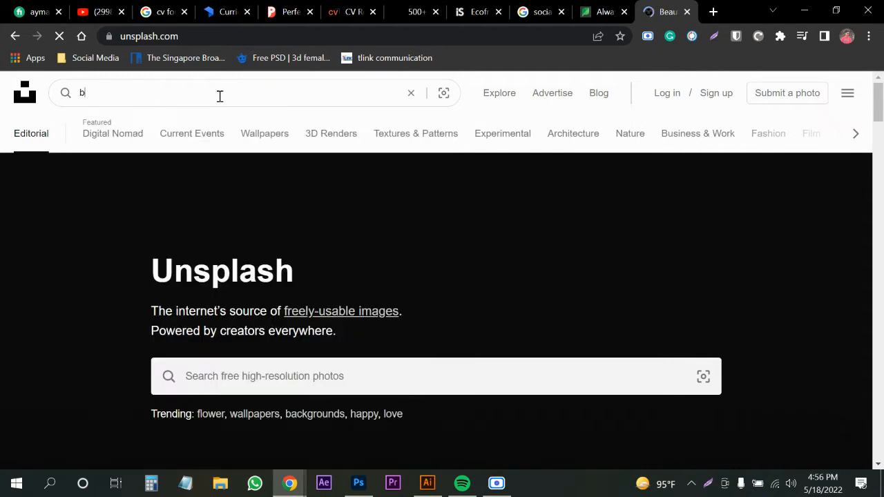
{"action": "type", "text": "usiness"}
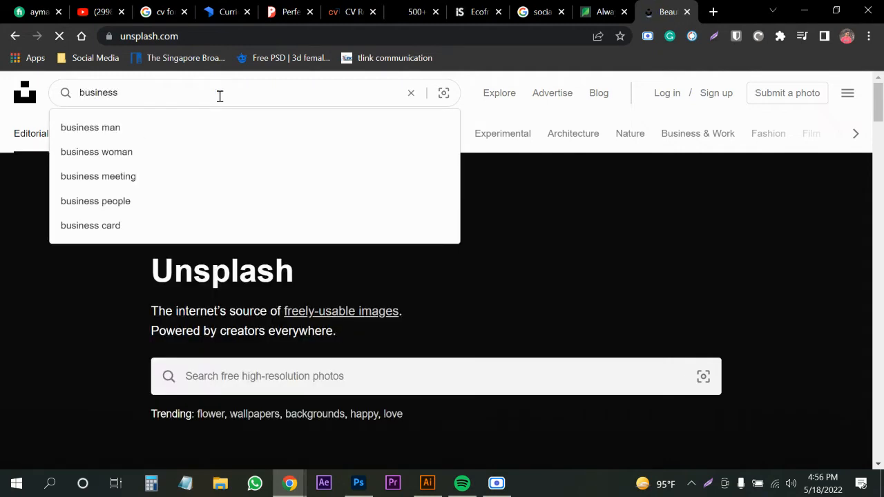
{"action": "key", "text": "Return"}
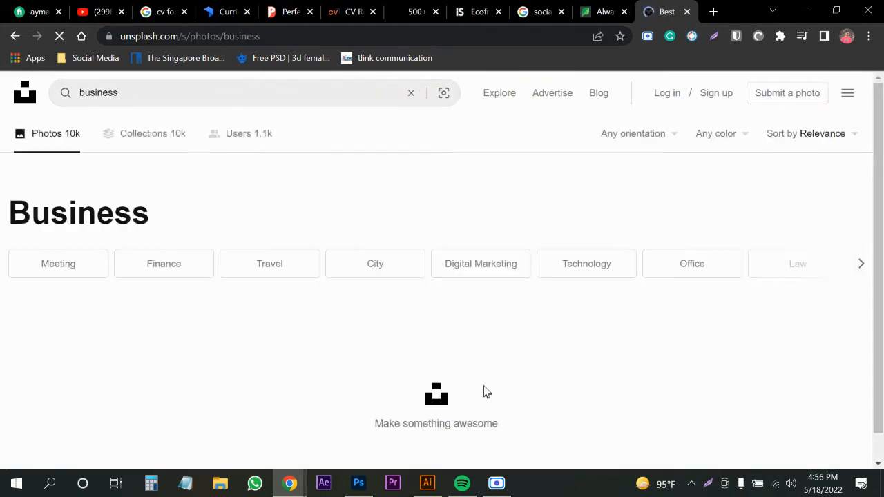
Browse the business results and open the low-angle skyscraper photo.
{"action": "scroll", "coordinate": [525, 277], "scroll_direction": "down", "scroll_amount": 2}
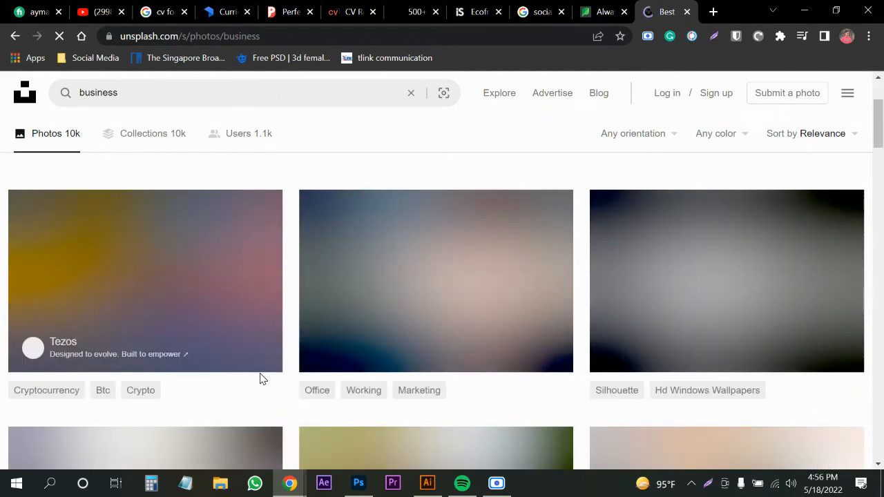
{"action": "scroll", "coordinate": [260, 376], "scroll_direction": "up", "scroll_amount": 2}
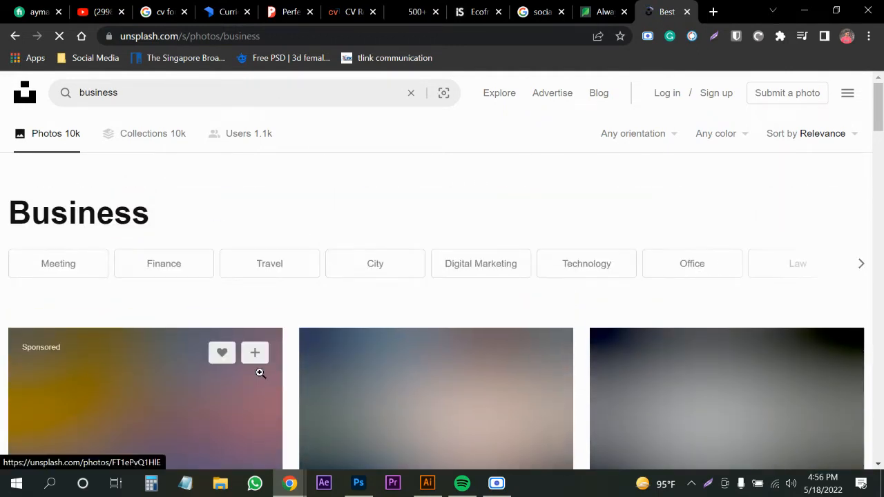
{"action": "scroll", "coordinate": [259, 373], "scroll_direction": "down", "scroll_amount": 2}
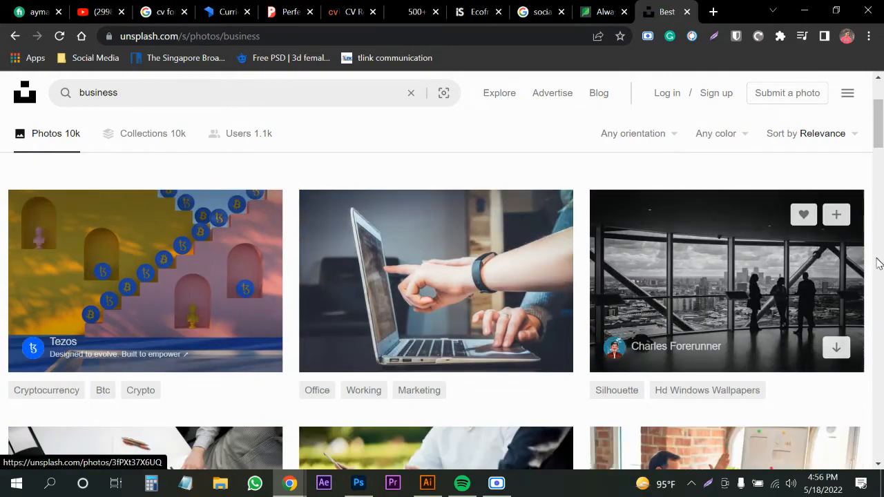
{"action": "scroll", "coordinate": [415, 304], "scroll_direction": "down", "scroll_amount": 5}
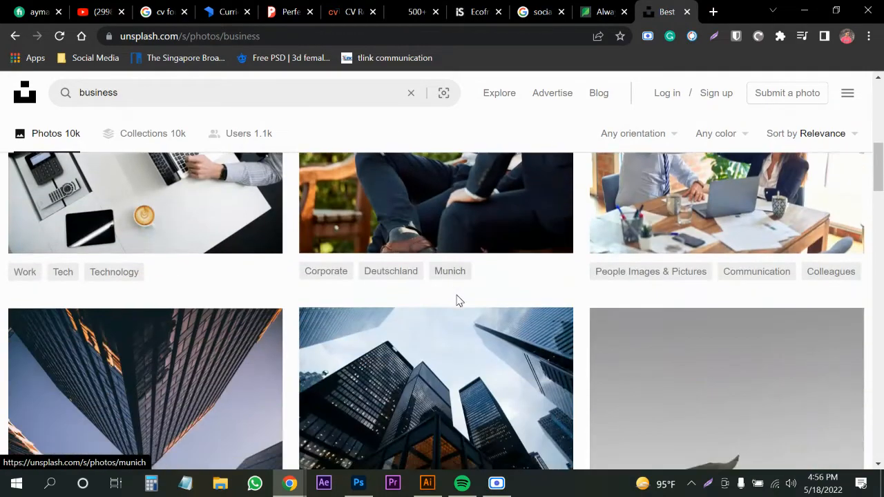
{"action": "scroll", "coordinate": [456, 297], "scroll_direction": "down", "scroll_amount": 5}
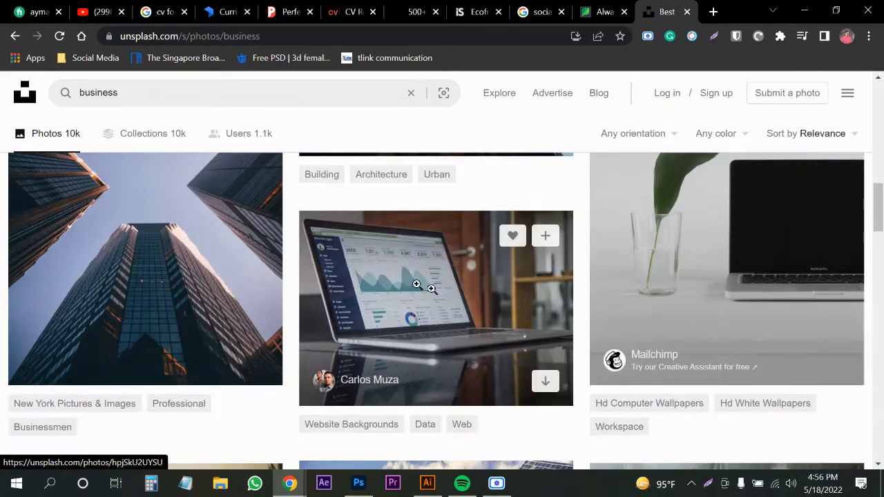
{"action": "left_click", "coordinate": [144, 271]}
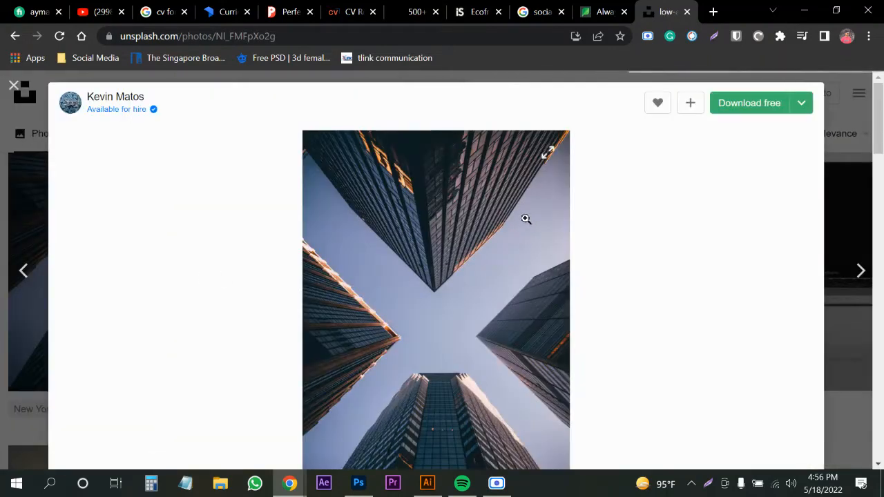
Download the skyscraper photo free from Unsplash, then come back to the browser.
{"action": "left_click", "coordinate": [771, 113]}
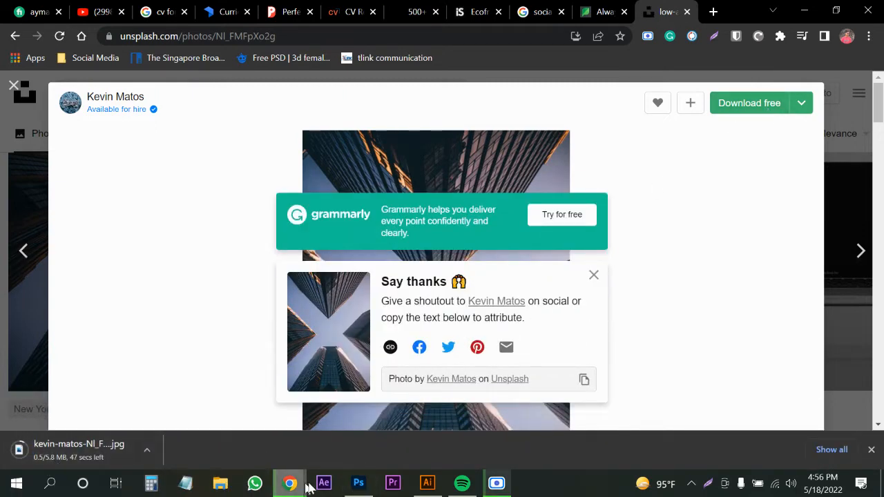
{"action": "left_click", "coordinate": [428, 484]}
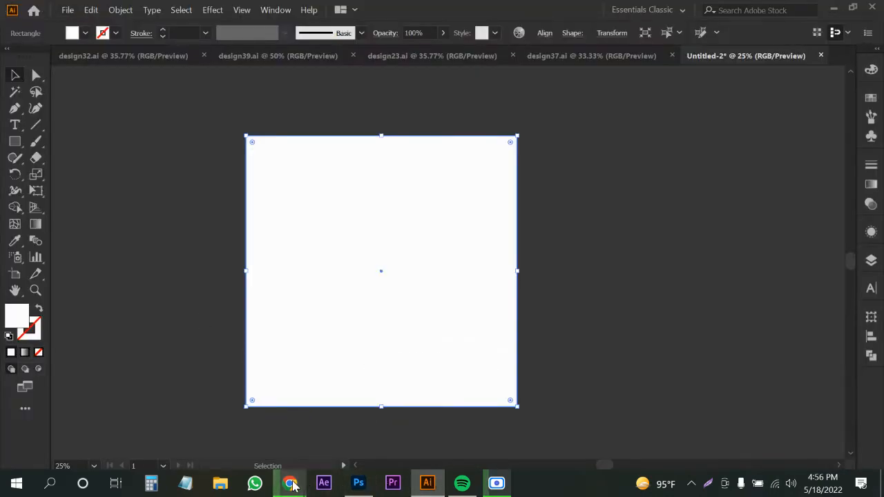
{"action": "mouse_move", "coordinate": [289, 482]}
{"action": "left_click", "coordinate": [223, 449]}
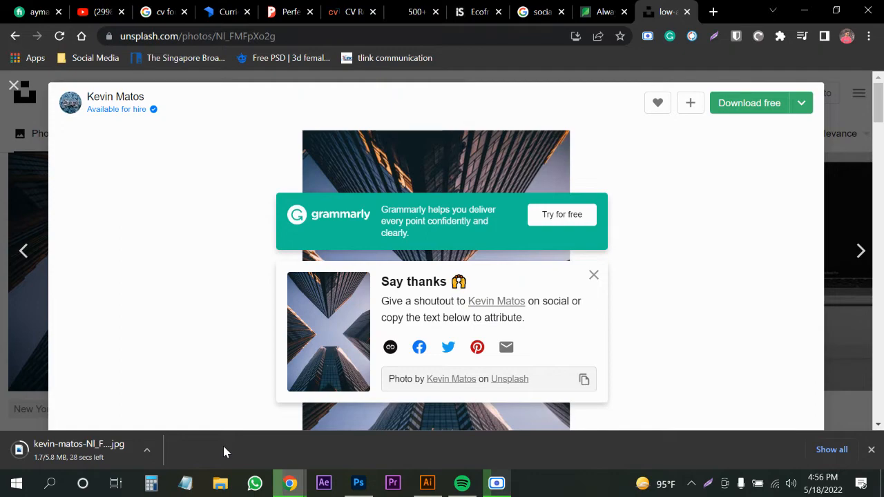
Dismiss the Say thanks popup and close the photo to return to the business results.
{"action": "left_click", "coordinate": [594, 274]}
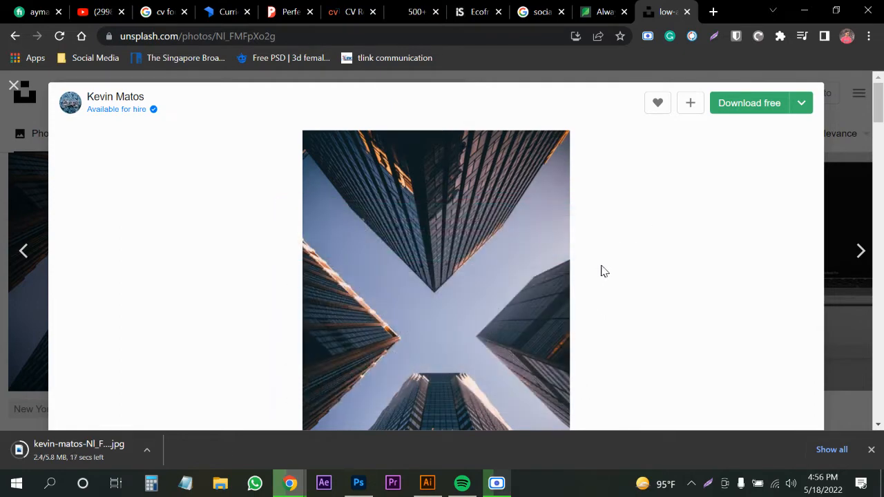
{"action": "left_click", "coordinate": [850, 105]}
{"action": "scroll", "coordinate": [398, 292], "scroll_direction": "down", "scroll_amount": 5}
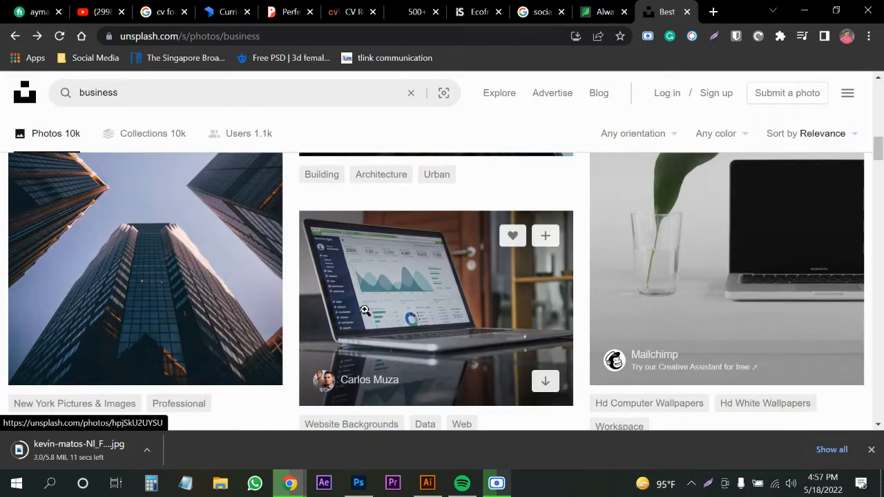
{"action": "scroll", "coordinate": [398, 291], "scroll_direction": "down", "scroll_amount": 2}
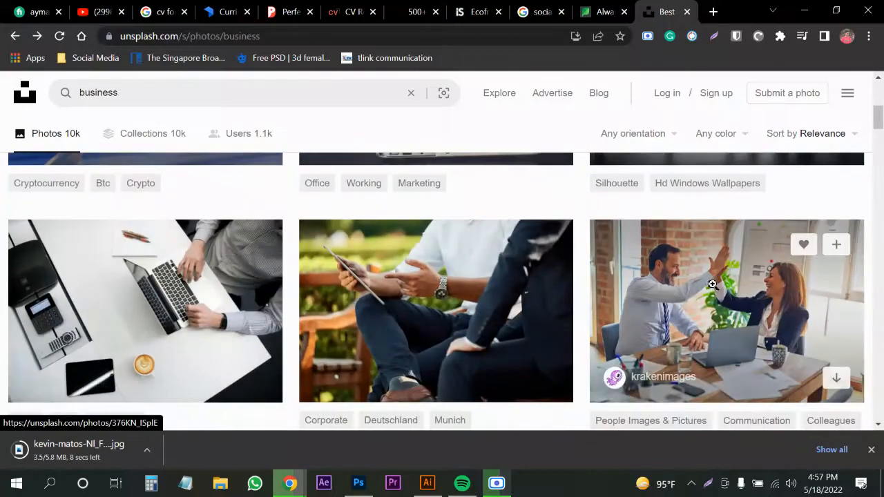
Download the high-five office photo at Original Size and switch back to Illustrator.
{"action": "left_click", "coordinate": [714, 284]}
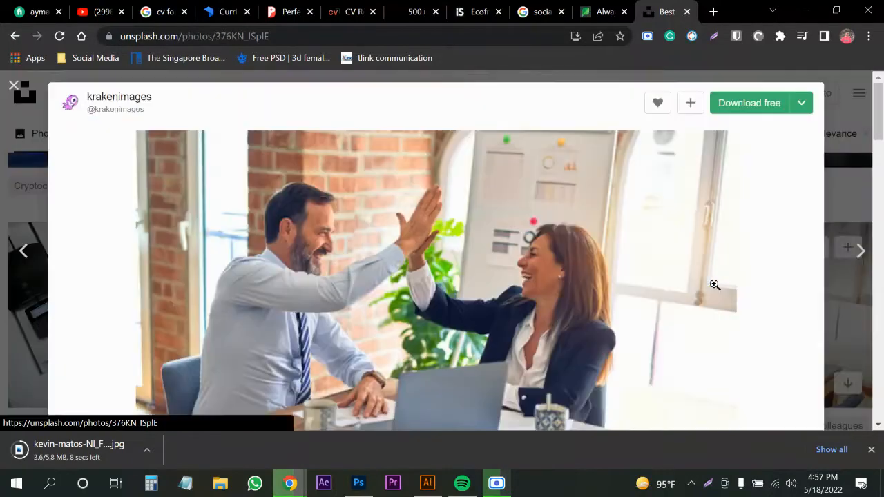
{"action": "left_click", "coordinate": [751, 108]}
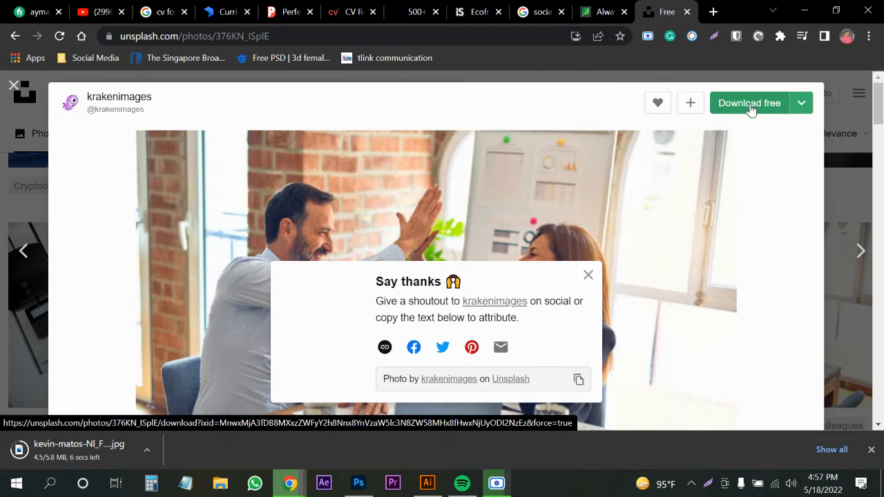
{"action": "left_click", "coordinate": [740, 110]}
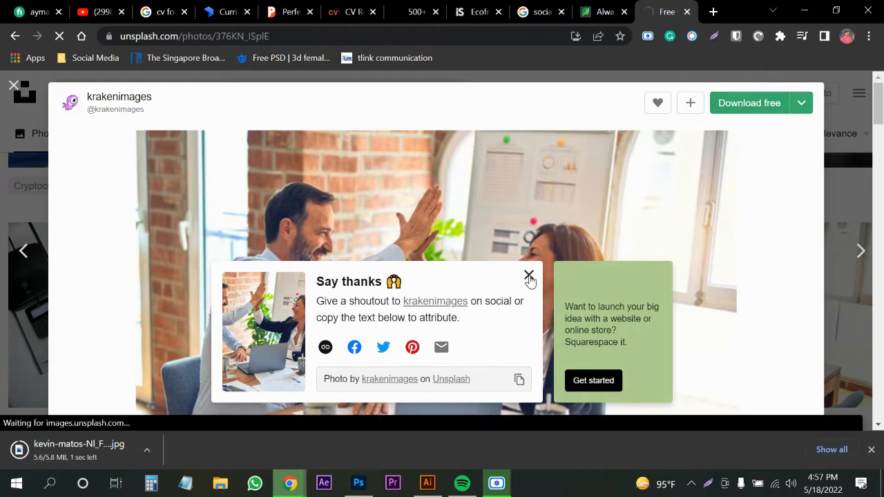
{"action": "left_click", "coordinate": [801, 105]}
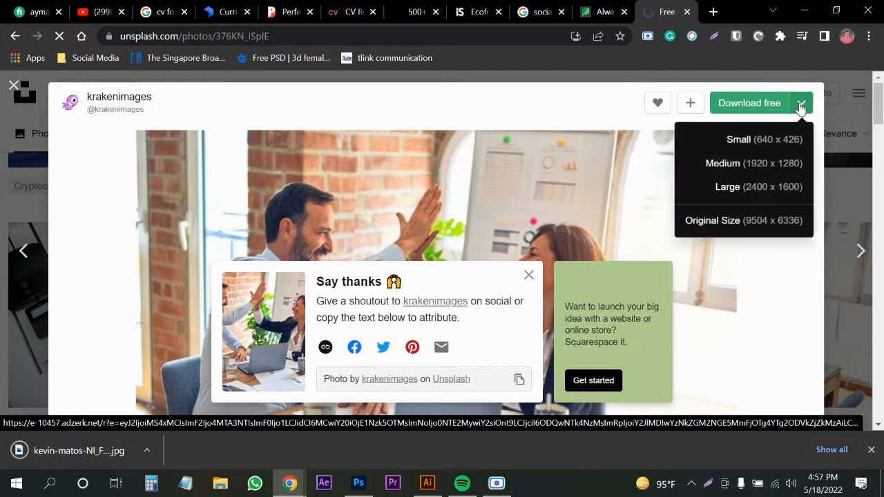
{"action": "left_click", "coordinate": [718, 221]}
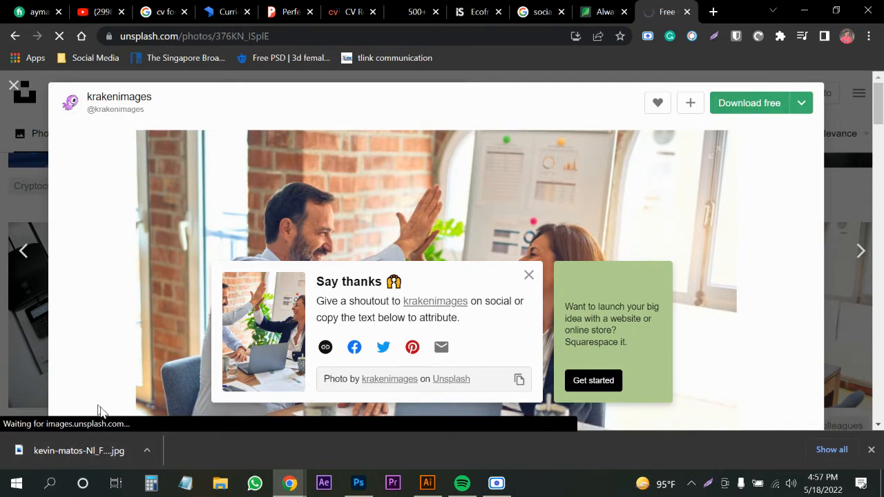
{"action": "left_click", "coordinate": [428, 483]}
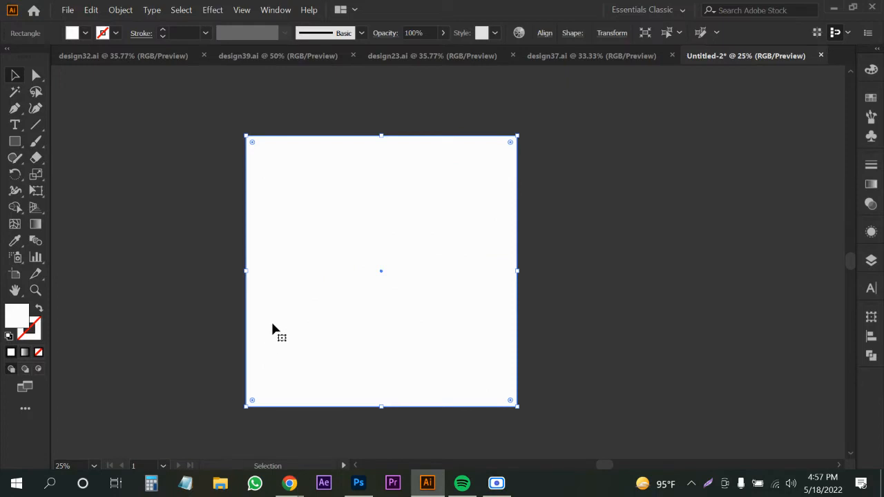
Place the downloaded skyscraper JPG from the Downloads folder with Ctrl+Shift+P.
{"action": "key", "text": "ctrl+shift+p"}
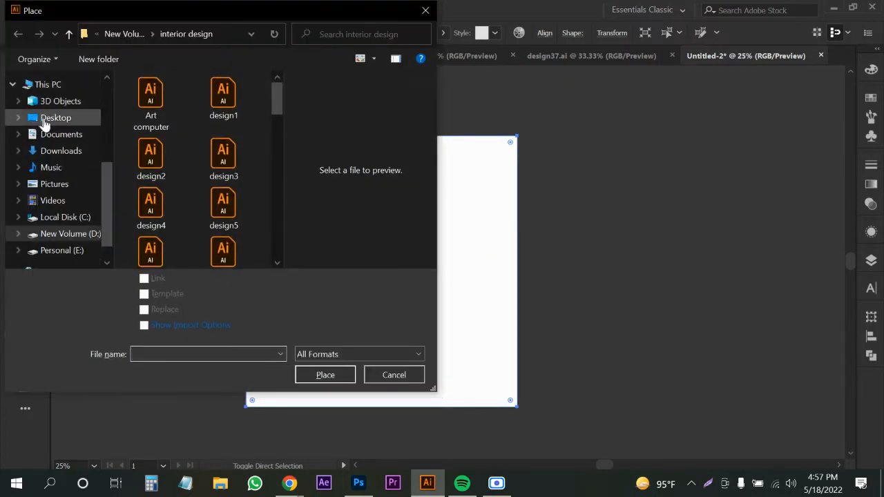
{"action": "left_click", "coordinate": [59, 152]}
{"action": "left_click", "coordinate": [173, 119]}
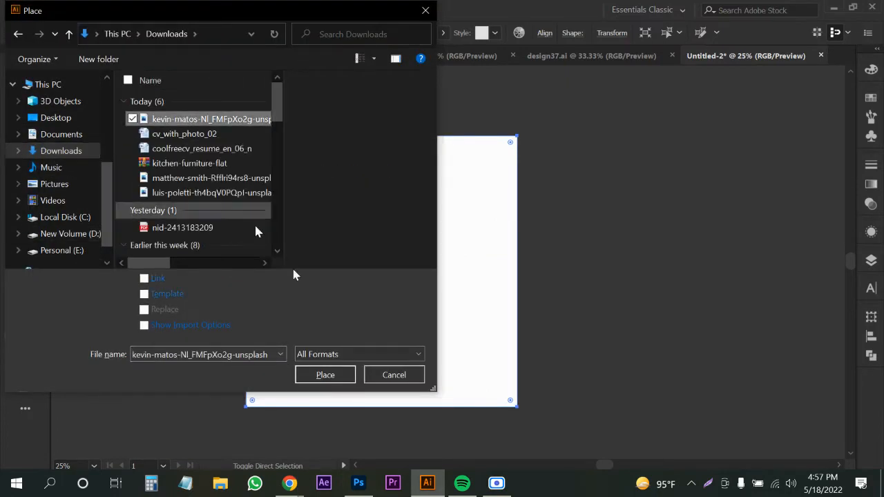
{"action": "left_click", "coordinate": [325, 376]}
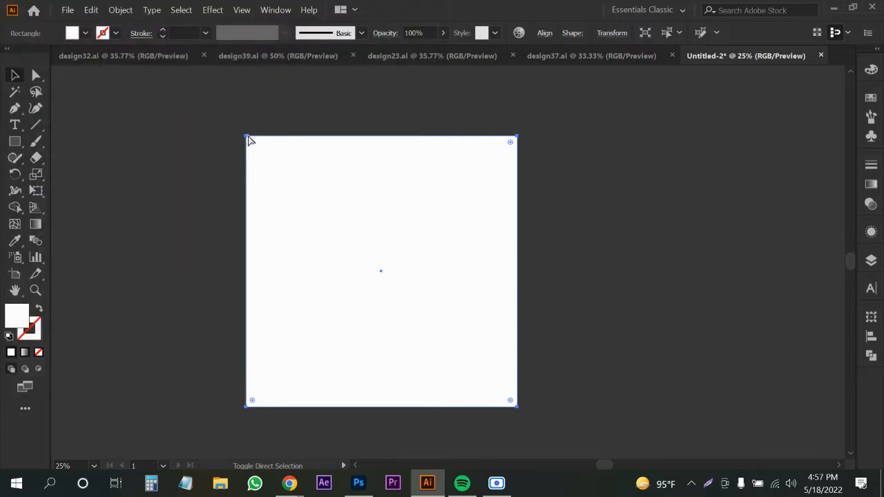
Size the skyscraper photo to cover the 1080 px artboard and center it vertically.
{"action": "left_click_drag", "start_coordinate": [248, 137], "coordinate": [383, 307]}
{"action": "left_click_drag", "start_coordinate": [578, 434], "coordinate": [595, 451]}
{"action": "scroll", "coordinate": [440, 311], "scroll_direction": "up", "scroll_amount": 1}
{"action": "left_click_drag", "start_coordinate": [436, 315], "coordinate": [430, 308]}
{"action": "left_click_drag", "start_coordinate": [500, 285], "coordinate": [517, 285]}
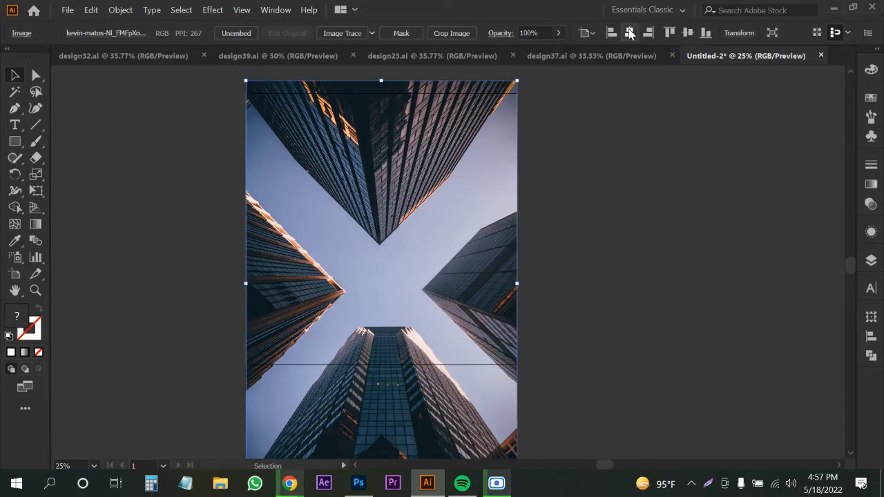
{"action": "left_click", "coordinate": [687, 32]}
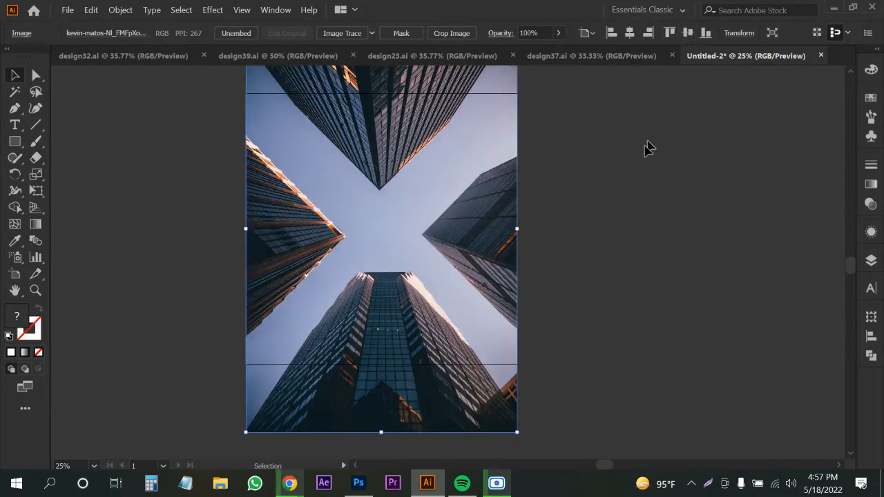
Clip the photo to the white square with Make Clipping Mask and send it backward.
{"action": "left_click", "coordinate": [506, 276]}
{"action": "key", "text": "ctrl+["}
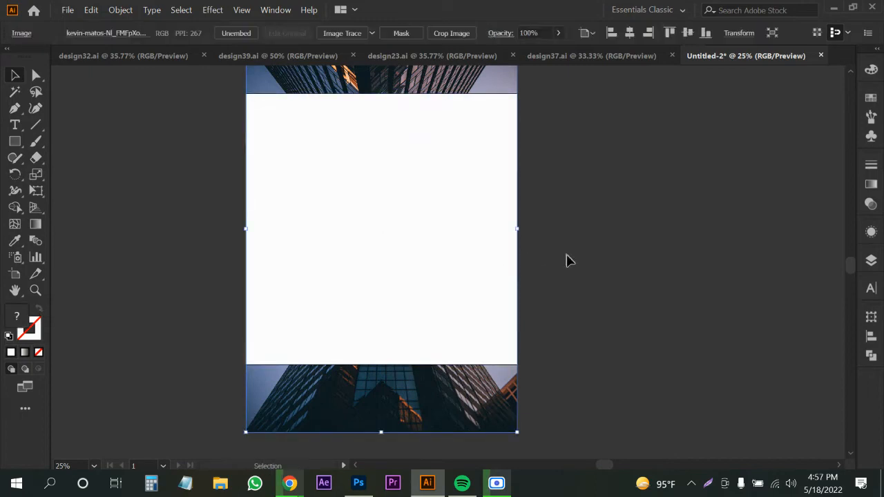
{"action": "left_click_drag", "start_coordinate": [466, 267], "coordinate": [467, 300]}
{"action": "left_click", "coordinate": [370, 285]}
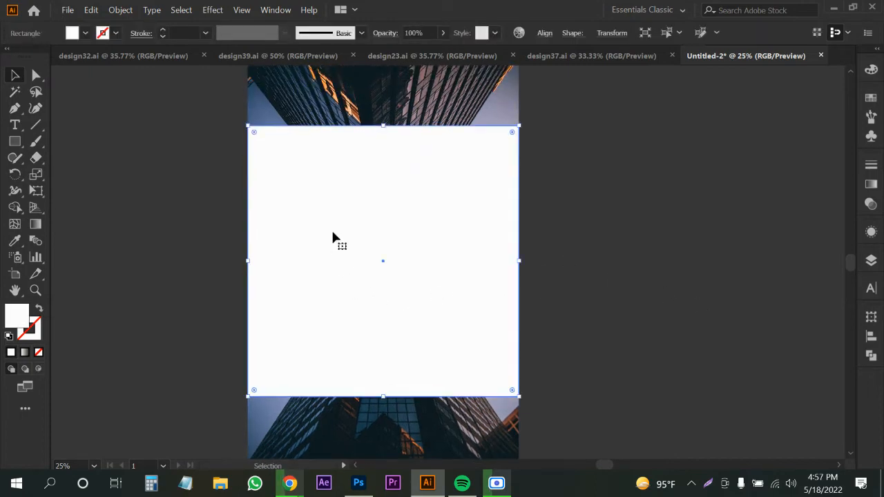
{"action": "left_click", "coordinate": [394, 85], "text": "shift"}
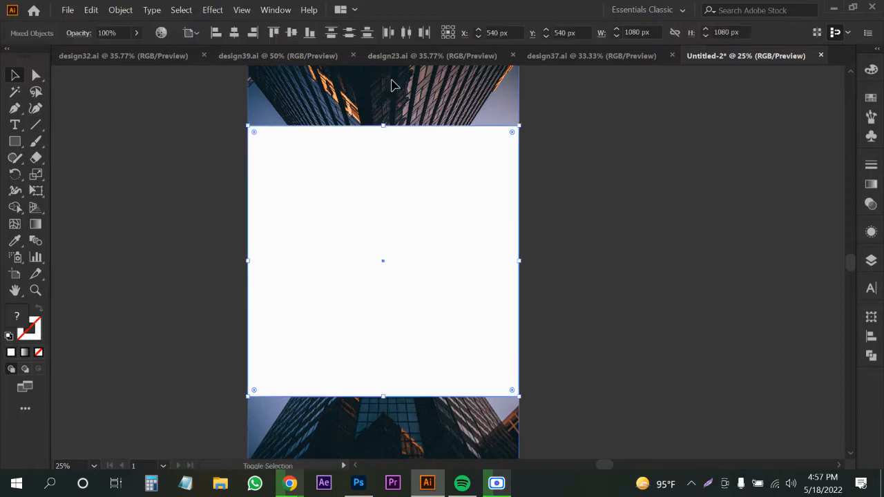
{"action": "right_click", "coordinate": [391, 91]}
{"action": "left_click", "coordinate": [442, 201]}
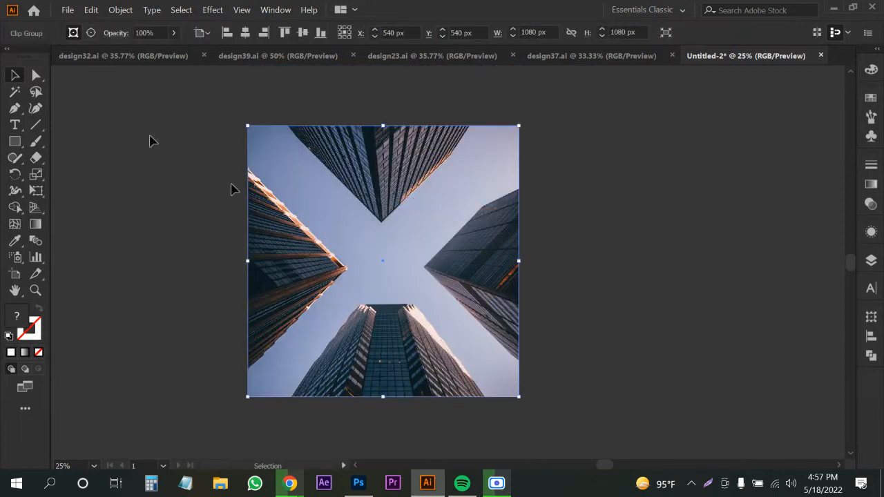
{"action": "left_click", "coordinate": [599, 359]}
{"action": "left_click", "coordinate": [369, 311]}
{"action": "key", "text": "ctrl+shift+["}
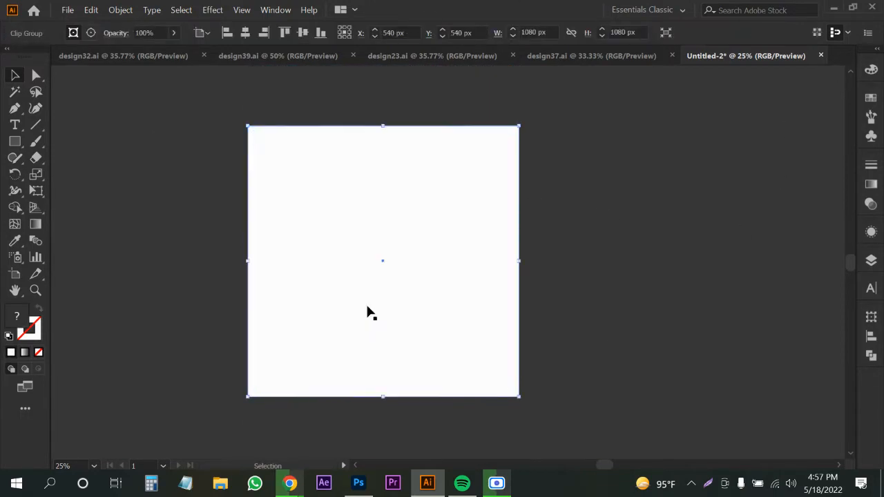
Fill the white square with black.
{"action": "left_click", "coordinate": [737, 315]}
{"action": "left_click", "coordinate": [367, 282]}
{"action": "left_click", "coordinate": [84, 33]}
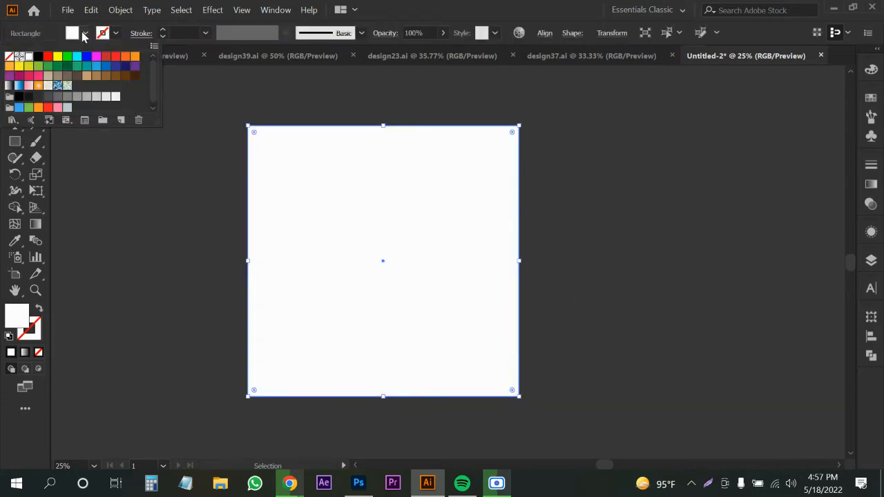
{"action": "left_click", "coordinate": [38, 56]}
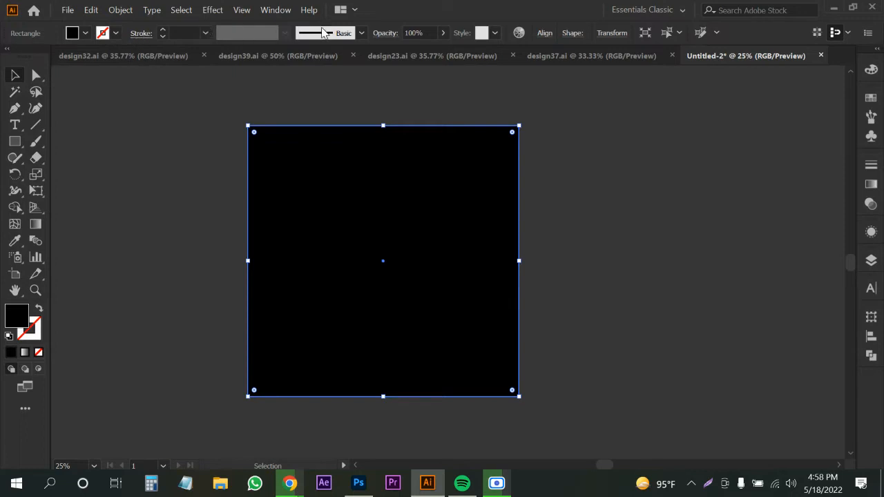
Try the Darken, Multiply, Color Burn, Screen, Color Dodge and Overlay blend modes, settling on Normal.
{"action": "left_click", "coordinate": [379, 33]}
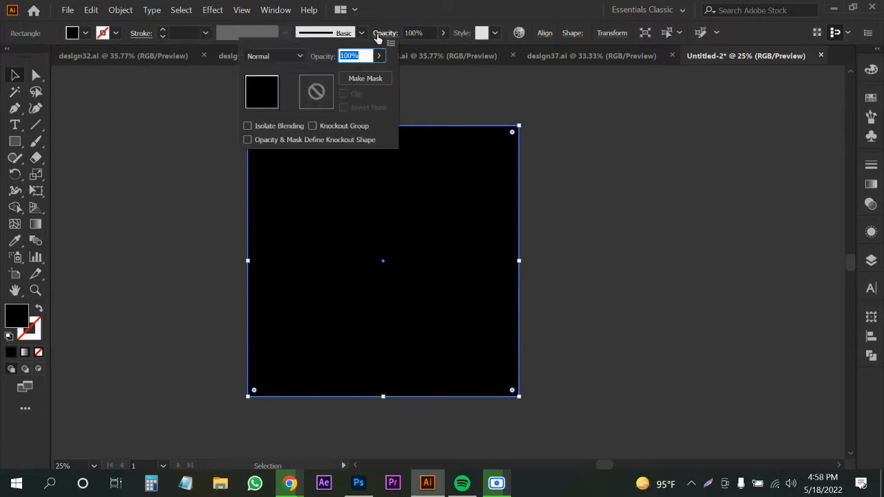
{"action": "left_click", "coordinate": [262, 58]}
{"action": "left_click", "coordinate": [262, 90]}
{"action": "left_click", "coordinate": [266, 58]}
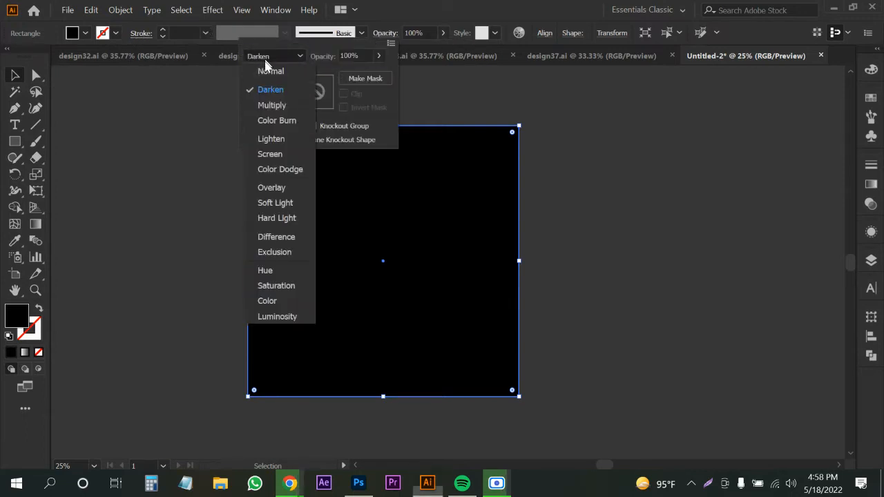
{"action": "left_click", "coordinate": [267, 105]}
{"action": "left_click", "coordinate": [269, 58]}
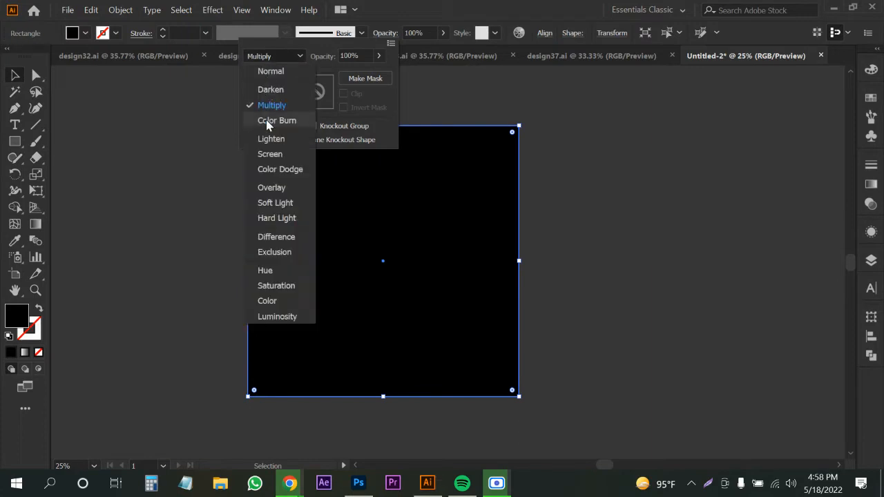
{"action": "left_click", "coordinate": [266, 120]}
{"action": "left_click", "coordinate": [267, 55]}
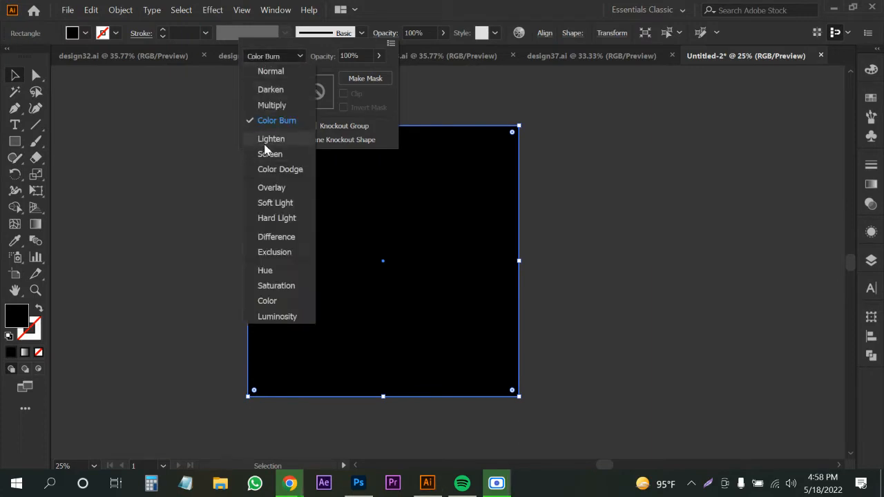
{"action": "left_click", "coordinate": [266, 139]}
{"action": "left_click", "coordinate": [267, 57]}
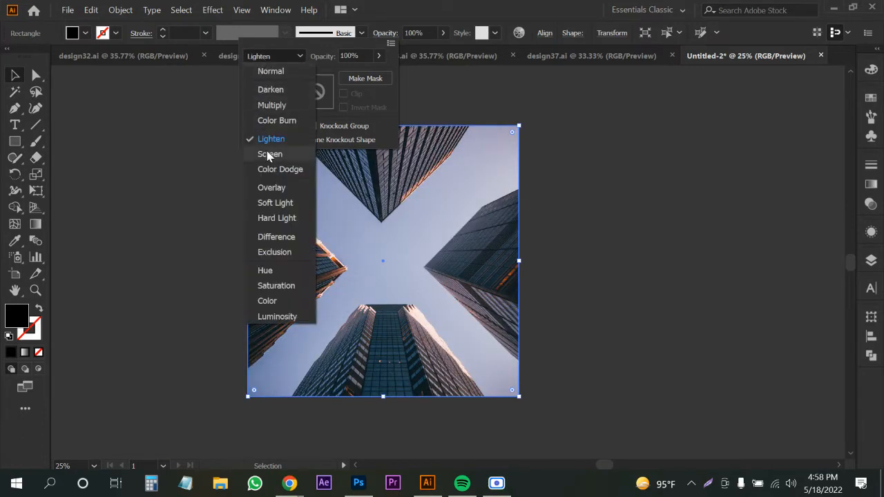
{"action": "left_click", "coordinate": [268, 153]}
{"action": "left_click", "coordinate": [265, 57]}
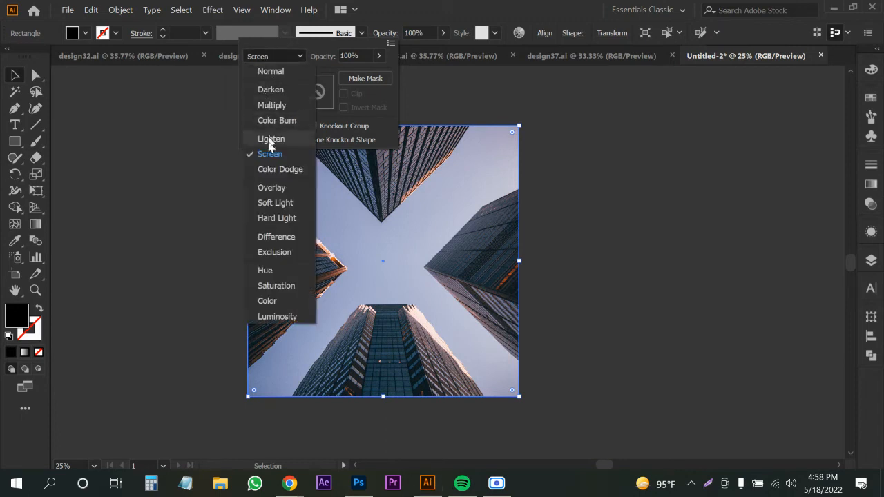
{"action": "left_click", "coordinate": [270, 170]}
{"action": "left_click", "coordinate": [264, 56]}
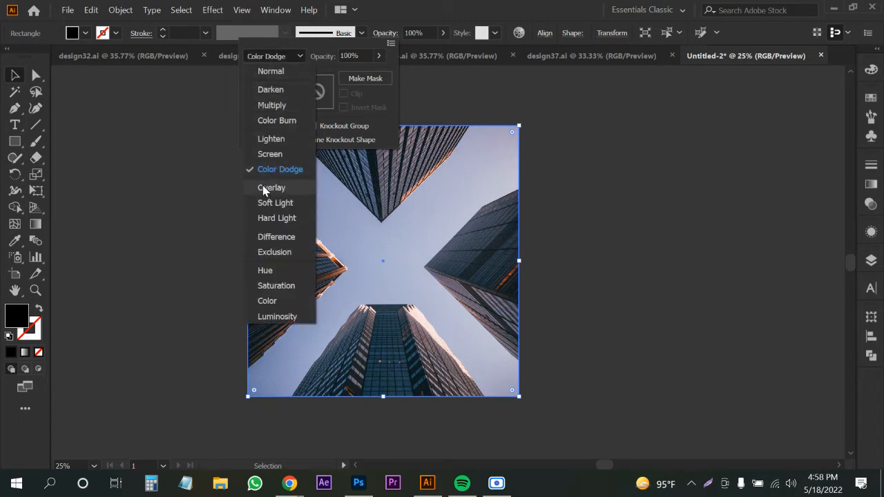
{"action": "left_click", "coordinate": [266, 187]}
{"action": "left_click", "coordinate": [261, 58]}
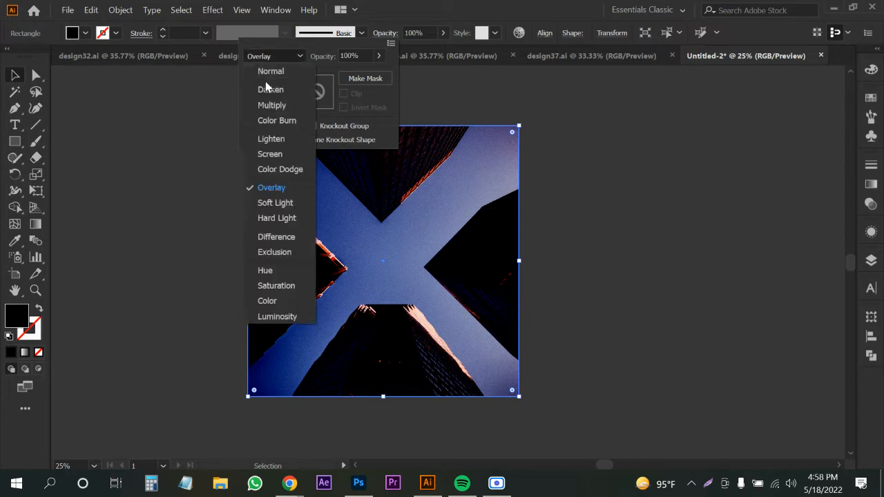
{"action": "left_click", "coordinate": [273, 70]}
Lower the black square's opacity to 66% so the buildings show through.
{"action": "left_click", "coordinate": [378, 55]}
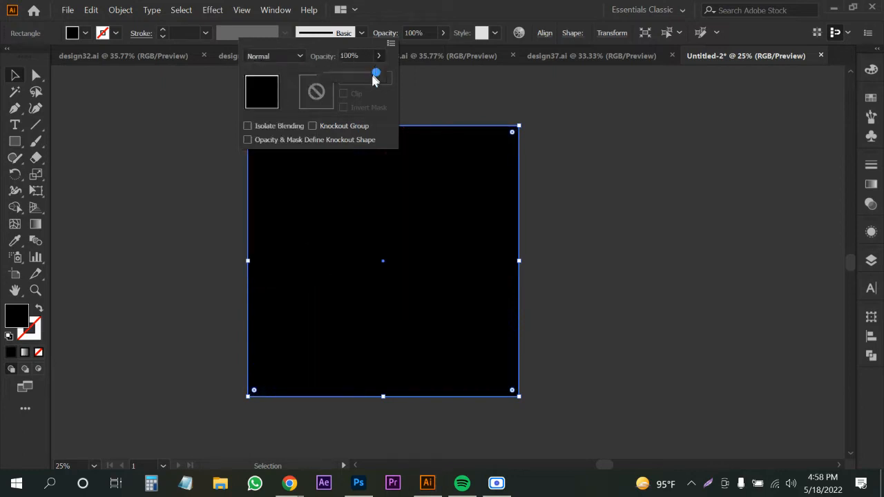
{"action": "left_click_drag", "start_coordinate": [365, 74], "coordinate": [363, 73]}
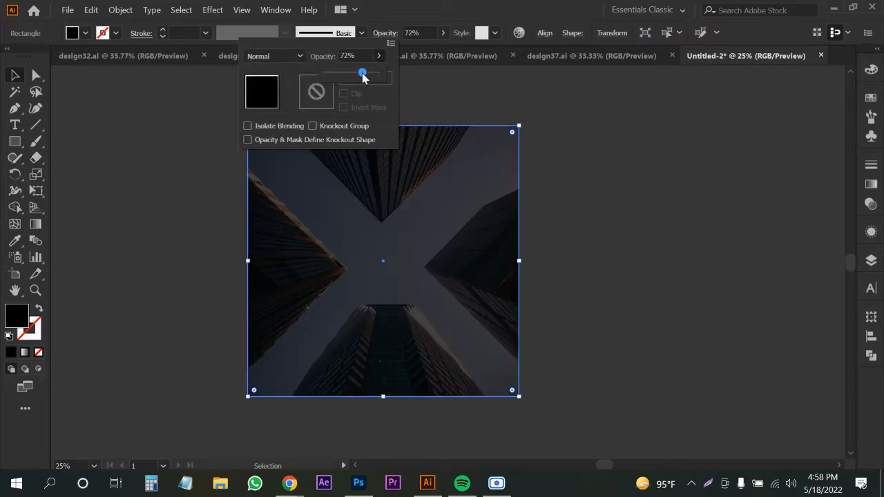
{"action": "left_click", "coordinate": [121, 291]}
{"action": "left_click", "coordinate": [120, 290]}
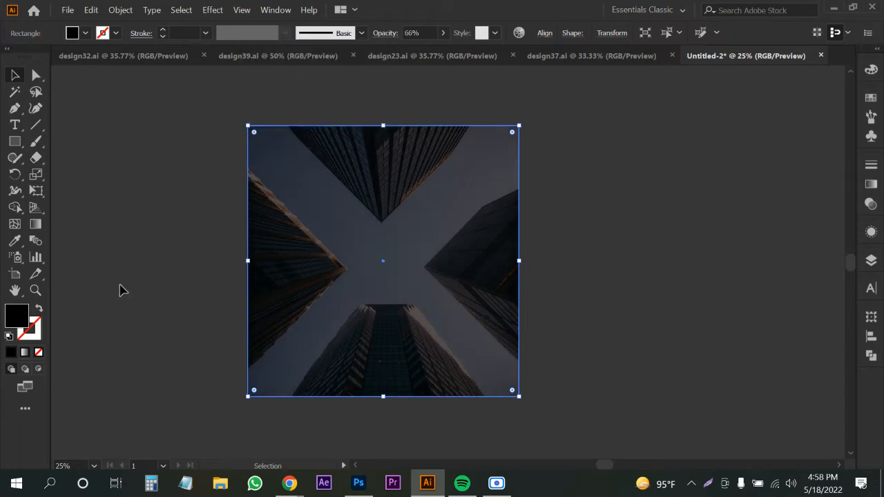
{"action": "left_click", "coordinate": [109, 156]}
{"action": "left_click_drag", "start_coordinate": [297, 265], "coordinate": [277, 274]}
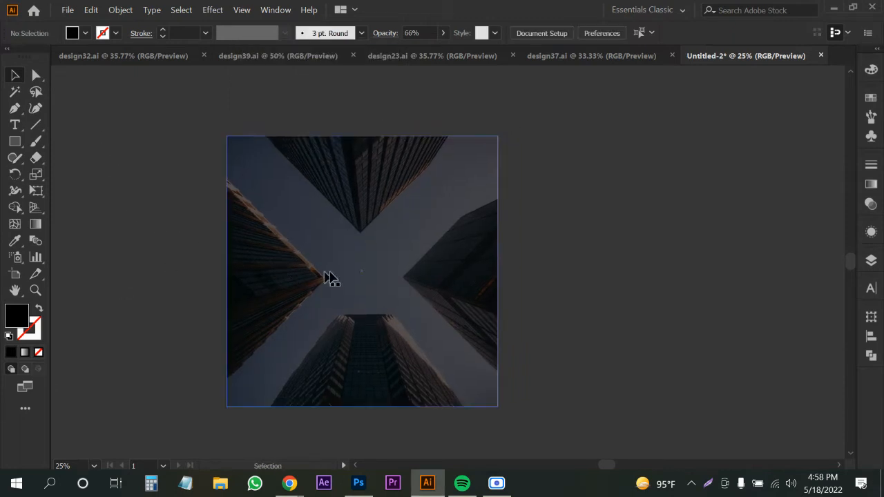
{"action": "left_click", "coordinate": [475, 239]}
Draw a closed curvy blob around the artboard centre with the Curvature Tool.
{"action": "left_click", "coordinate": [581, 283]}
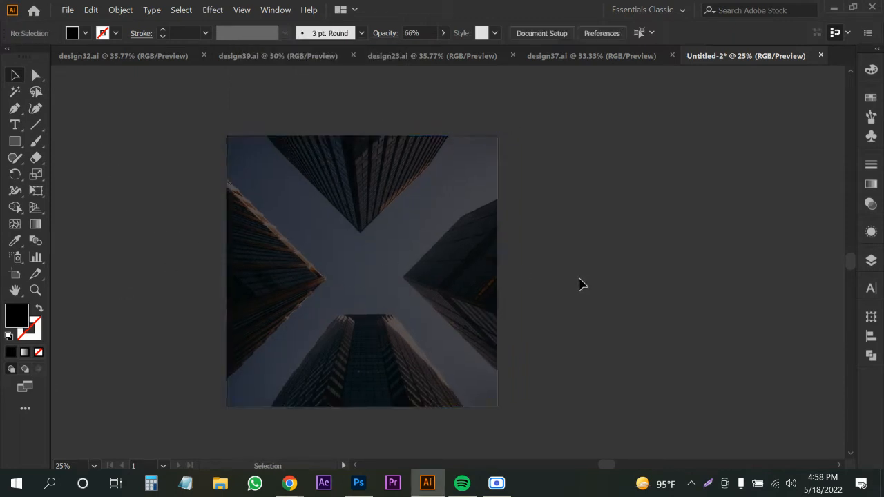
{"action": "left_click", "coordinate": [35, 109]}
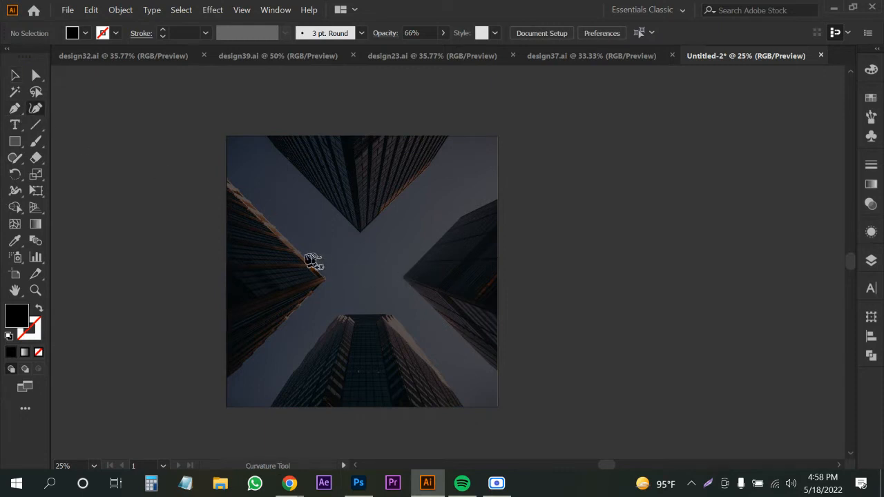
{"action": "left_click", "coordinate": [275, 262]}
{"action": "left_click", "coordinate": [311, 219]}
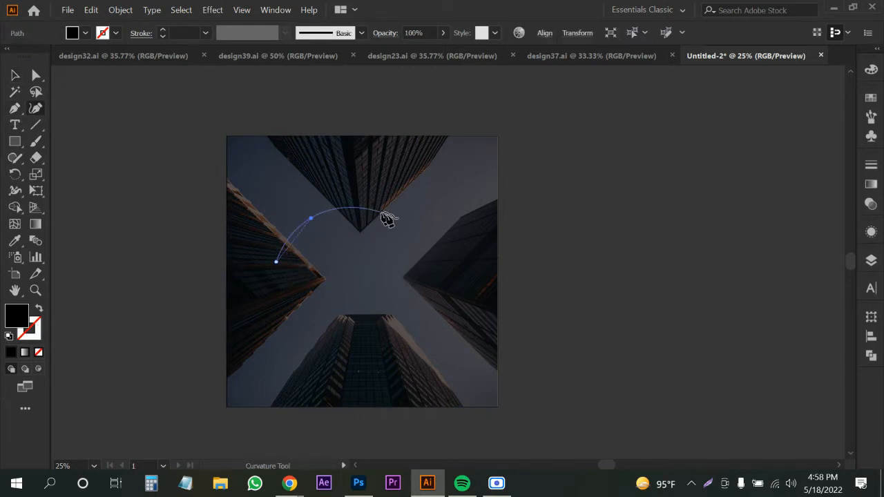
{"action": "left_click", "coordinate": [427, 231]}
{"action": "left_click_drag", "start_coordinate": [427, 231], "coordinate": [378, 218]}
{"action": "left_click", "coordinate": [438, 208]}
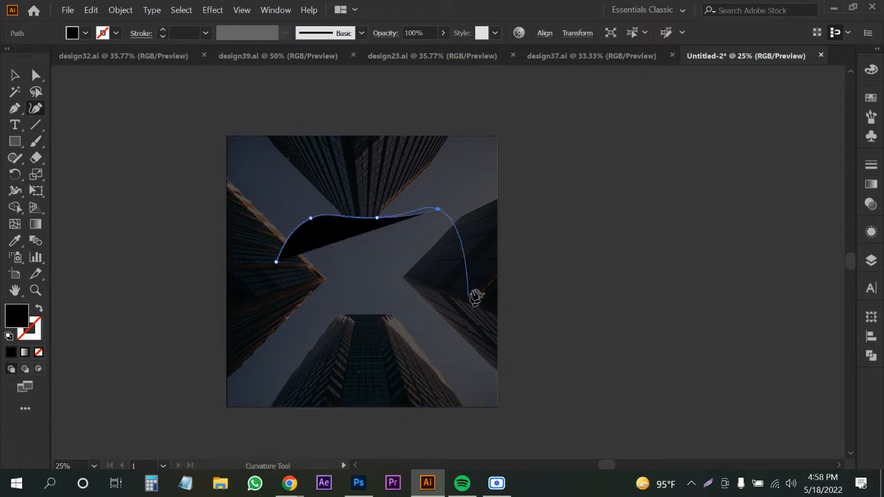
{"action": "left_click", "coordinate": [471, 284]}
{"action": "left_click", "coordinate": [348, 341]}
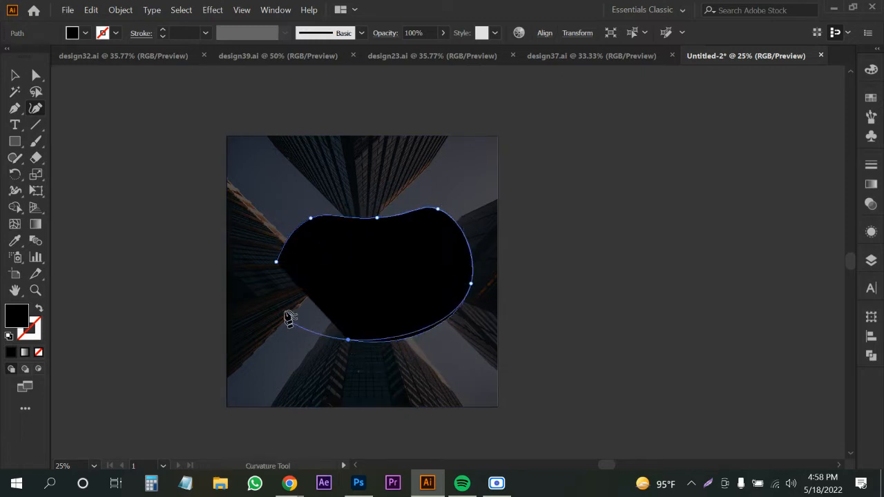
{"action": "left_click", "coordinate": [277, 263]}
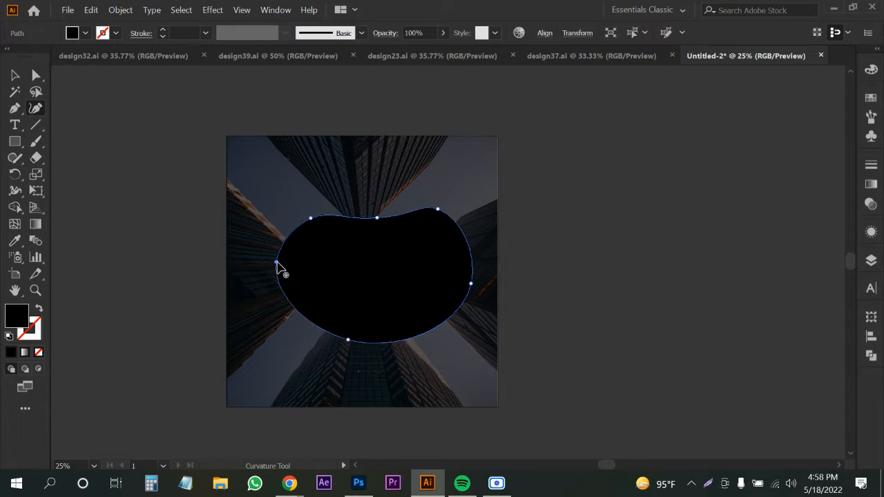
Reselect the blob, then check the Unsplash office photo and Google Images tabs before returning.
{"action": "key", "text": "v"}
{"action": "left_click", "coordinate": [578, 311]}
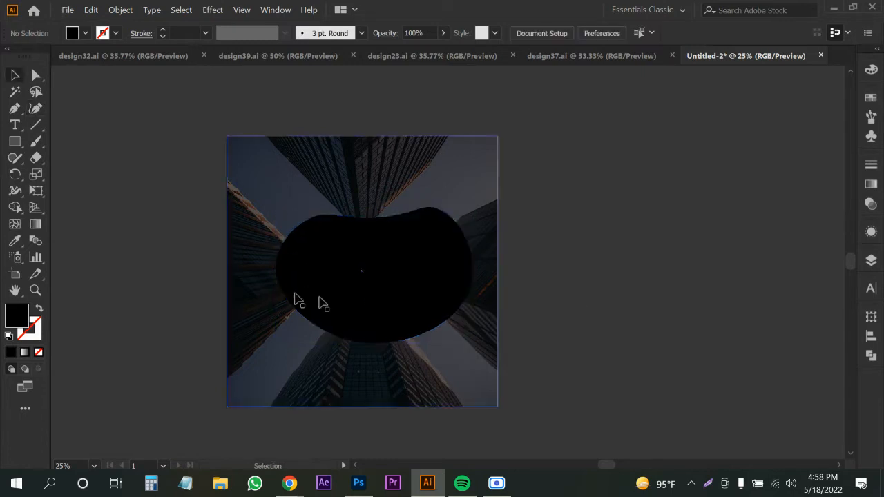
{"action": "left_click", "coordinate": [331, 297]}
{"action": "mouse_move", "coordinate": [291, 483]}
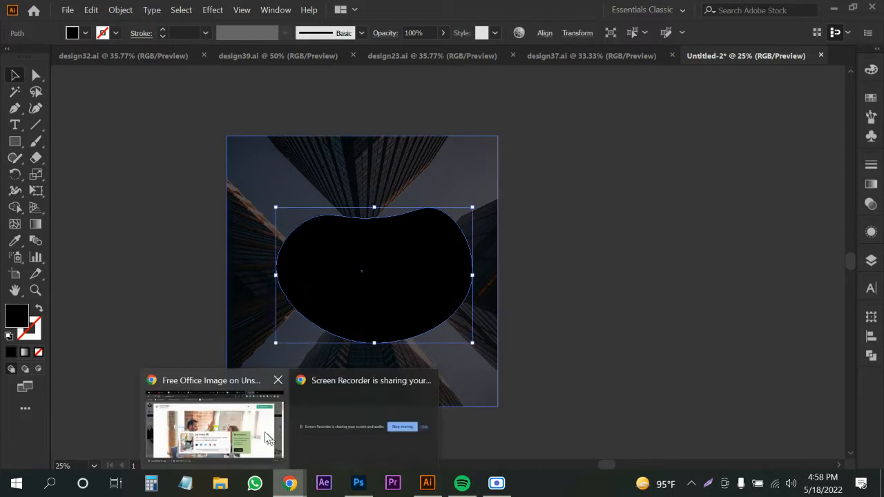
{"action": "left_click", "coordinate": [283, 408]}
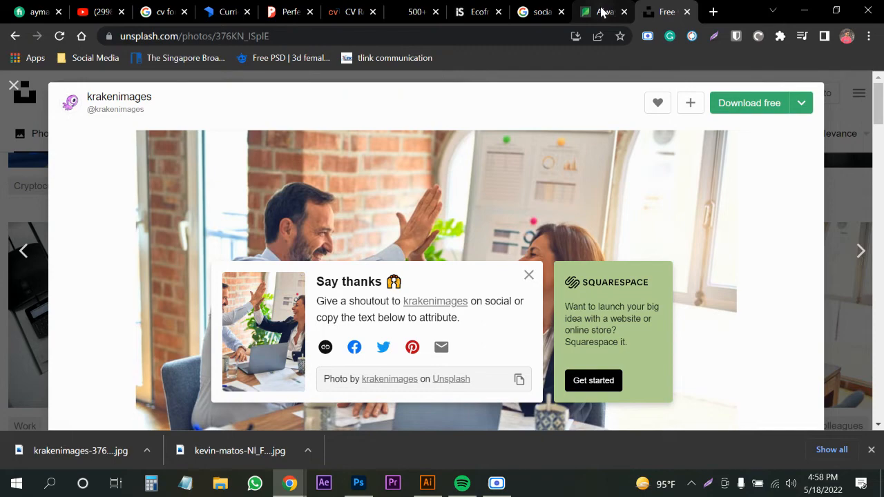
{"action": "left_click", "coordinate": [539, 11]}
{"action": "left_click", "coordinate": [803, 11]}
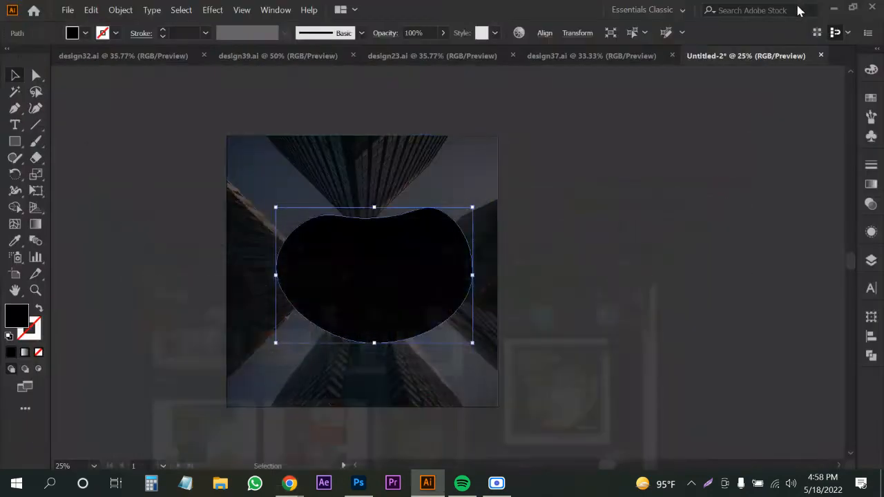
Fill the overlay rectangle with dark navy #020019 via the Color Picker.
{"action": "left_click", "coordinate": [311, 173]}
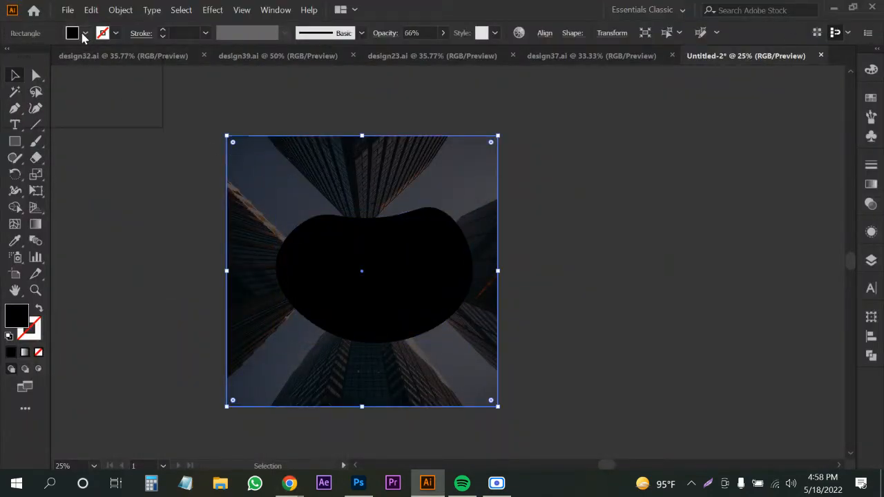
{"action": "double_click", "coordinate": [20, 318]}
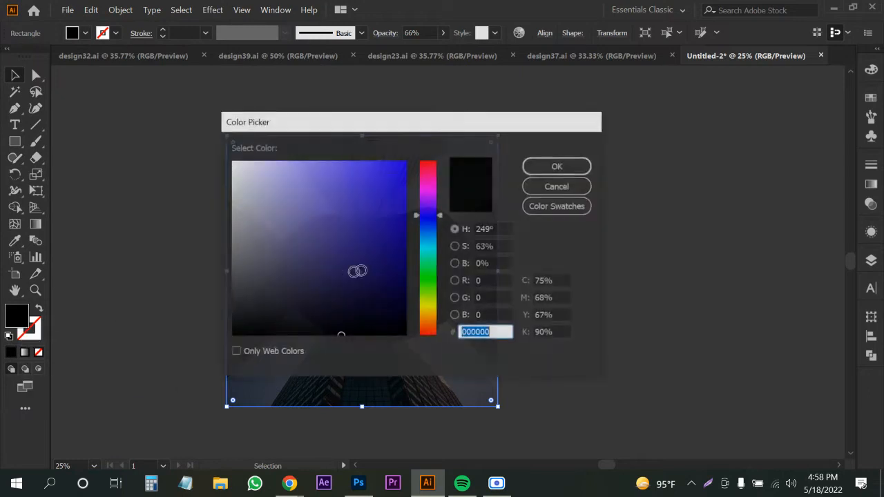
{"action": "left_click", "coordinate": [402, 314]}
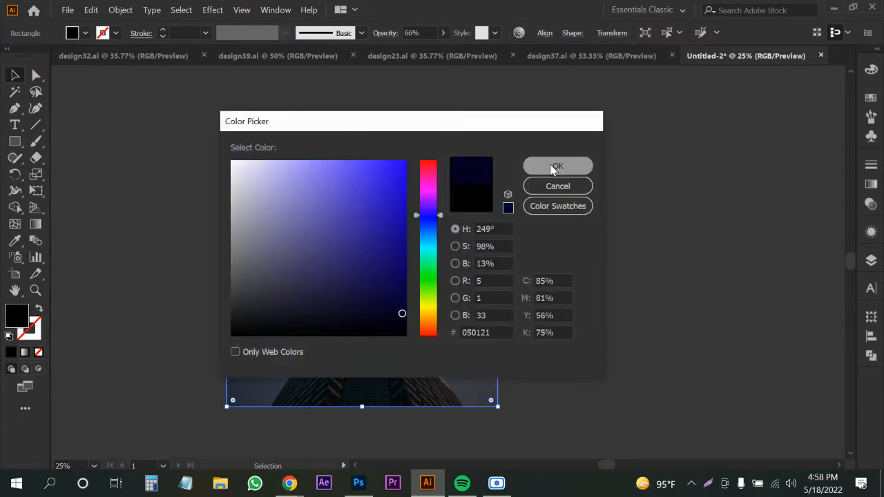
{"action": "left_click", "coordinate": [557, 167]}
{"action": "left_click", "coordinate": [644, 323]}
{"action": "left_click", "coordinate": [349, 394]}
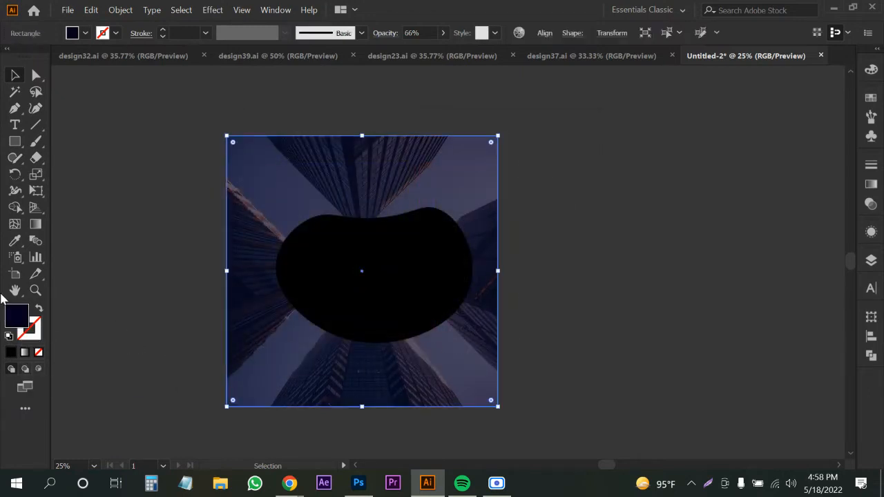
{"action": "double_click", "coordinate": [22, 317]}
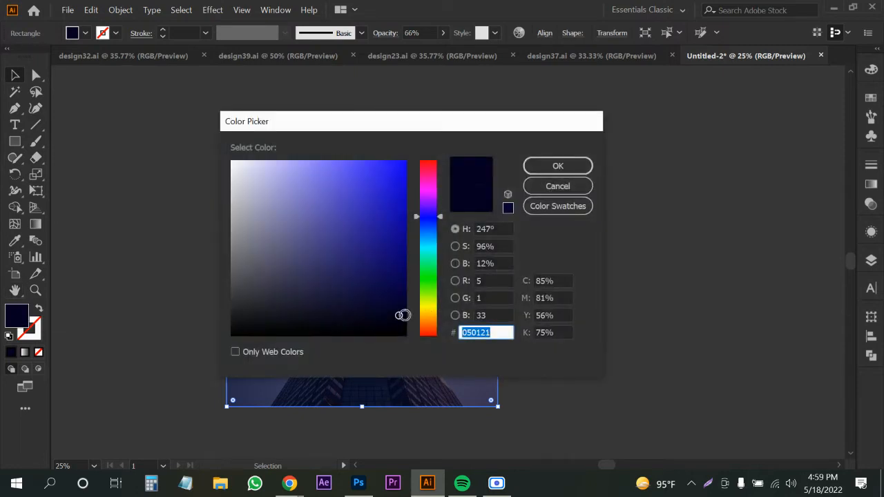
{"action": "left_click_drag", "start_coordinate": [403, 315], "coordinate": [405, 319]}
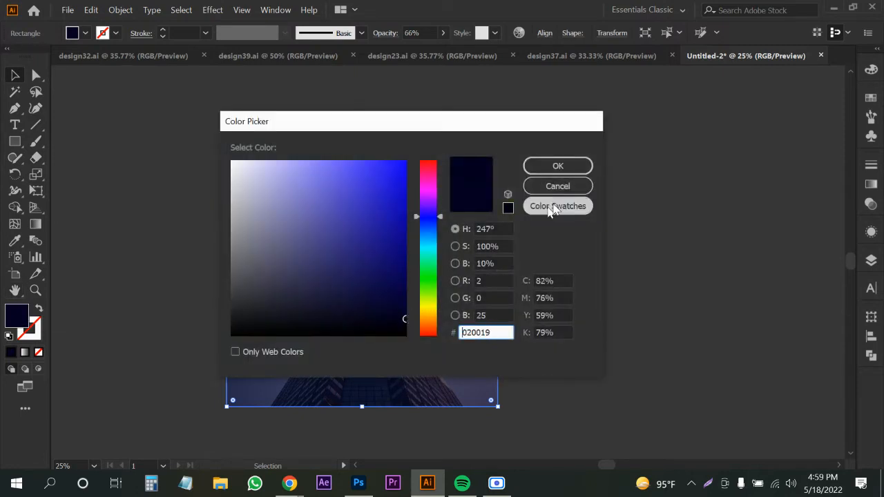
{"action": "left_click", "coordinate": [560, 164]}
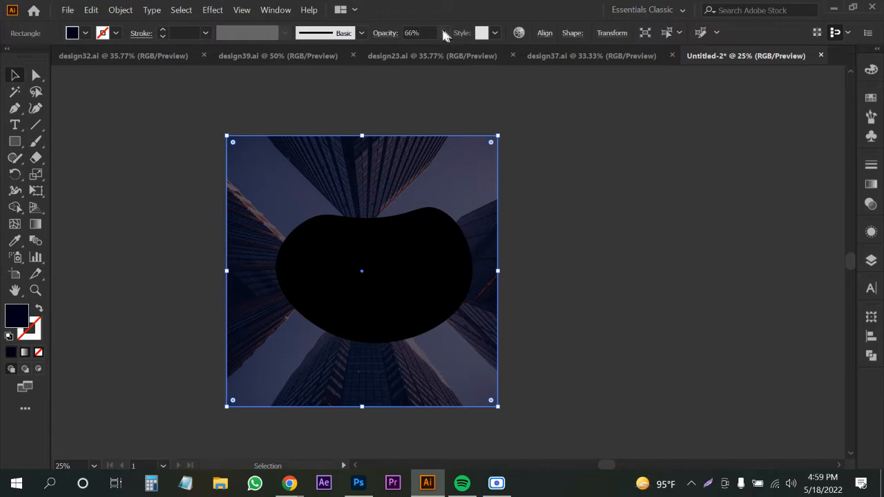
Raise the navy overlay's opacity to 82%, then select the black blob.
{"action": "left_click", "coordinate": [385, 34]}
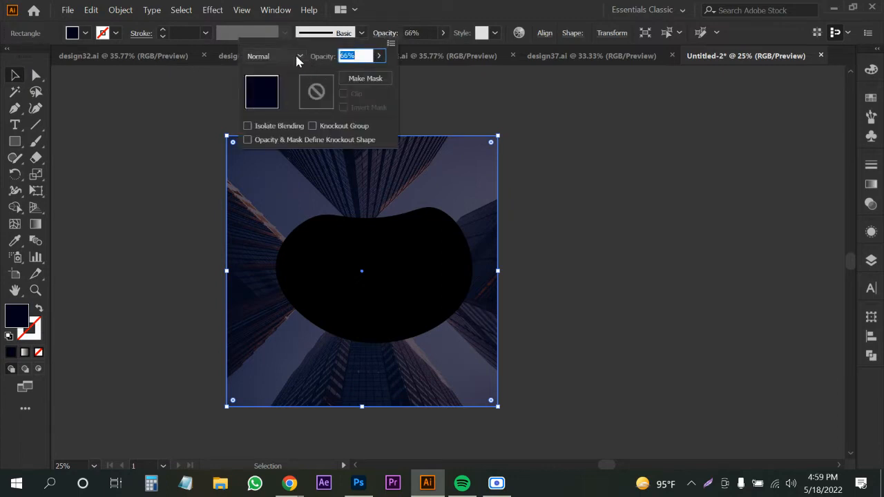
{"action": "left_click", "coordinate": [379, 55]}
{"action": "left_click_drag", "start_coordinate": [359, 72], "coordinate": [369, 72]}
{"action": "left_click", "coordinate": [642, 325]}
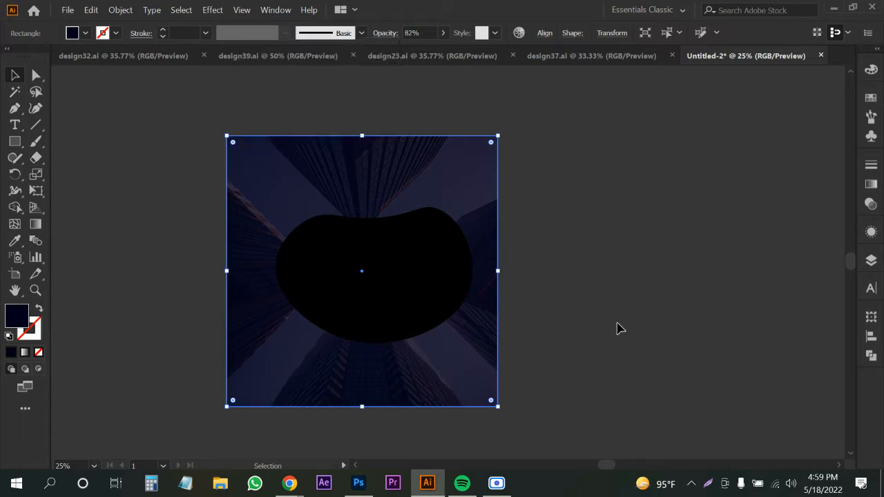
{"action": "left_click", "coordinate": [367, 308]}
{"action": "left_click", "coordinate": [68, 9]}
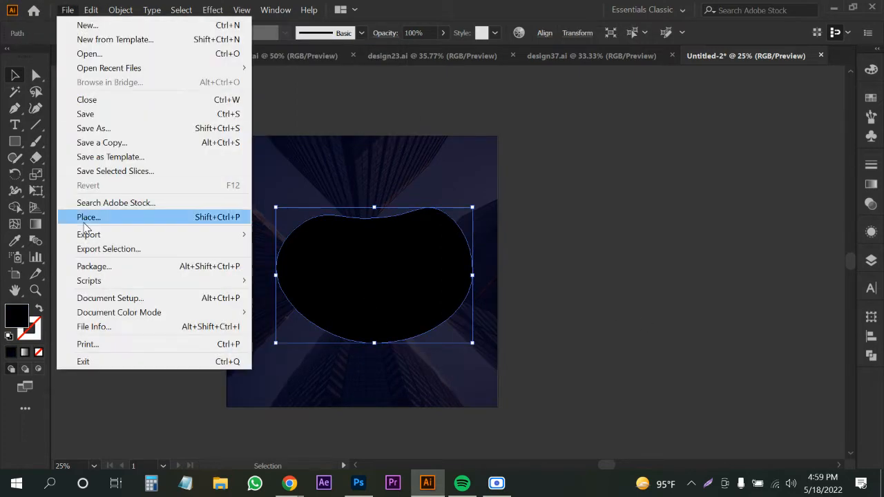
{"action": "left_click", "coordinate": [108, 216]}
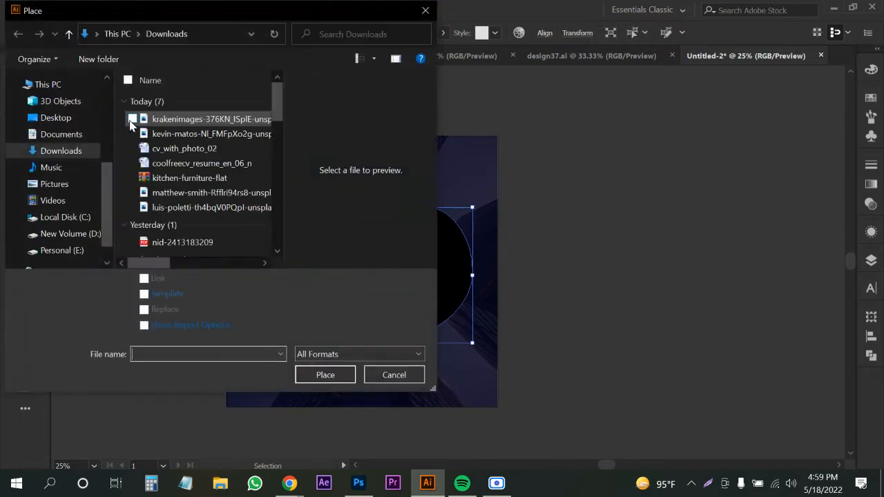
{"action": "left_click", "coordinate": [134, 119]}
{"action": "left_click", "coordinate": [310, 373]}
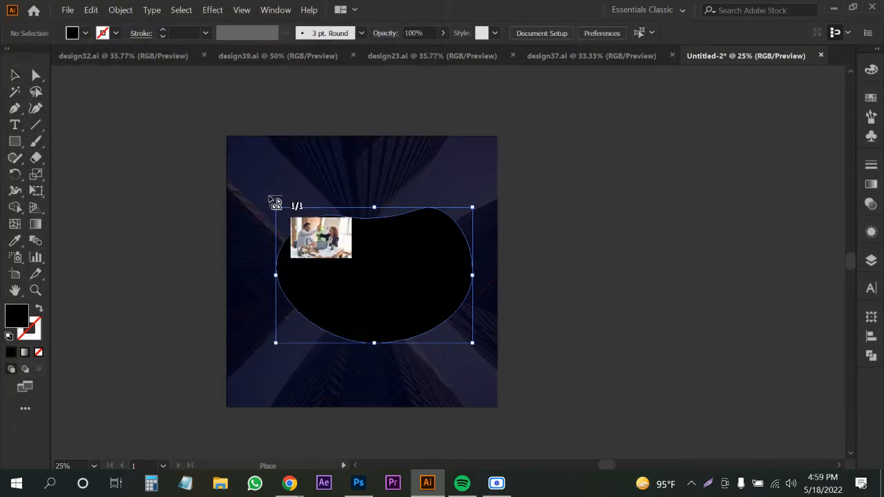
{"action": "left_click_drag", "start_coordinate": [257, 188], "coordinate": [484, 360]}
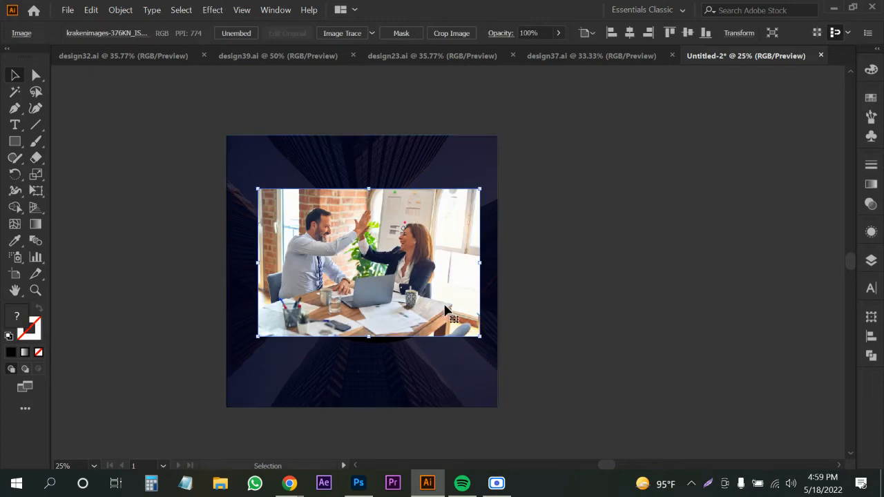
{"action": "left_click_drag", "start_coordinate": [449, 311], "coordinate": [351, 312]}
{"action": "left_click", "coordinate": [425, 291]}
{"action": "key", "text": "ctrl+shift+bracketright"}
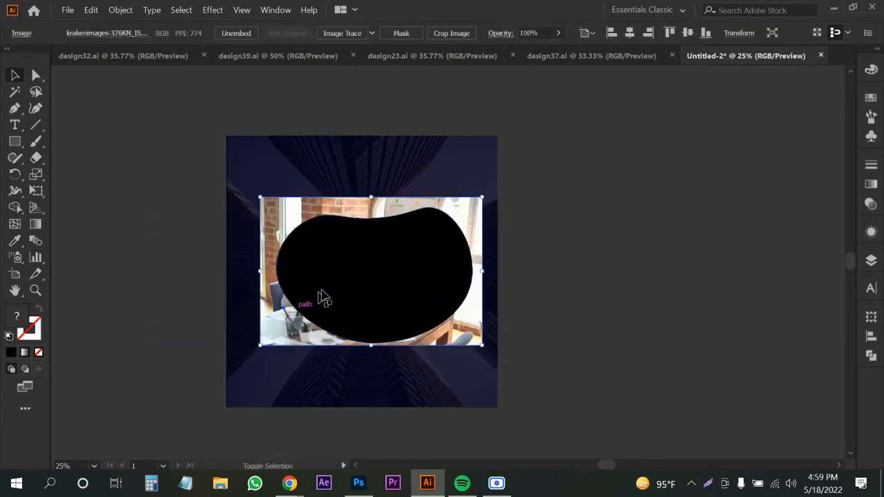
{"action": "left_click", "coordinate": [344, 282], "text": "shift"}
{"action": "right_click", "coordinate": [344, 282]}
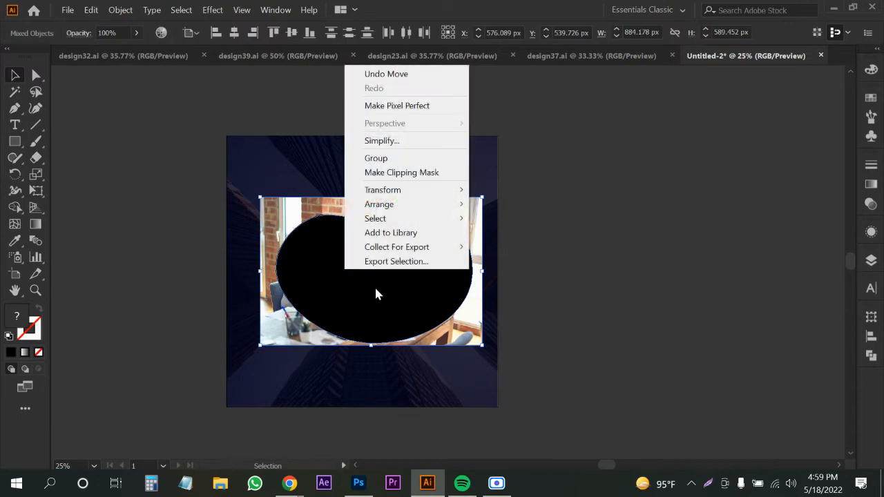
{"action": "left_click", "coordinate": [408, 172]}
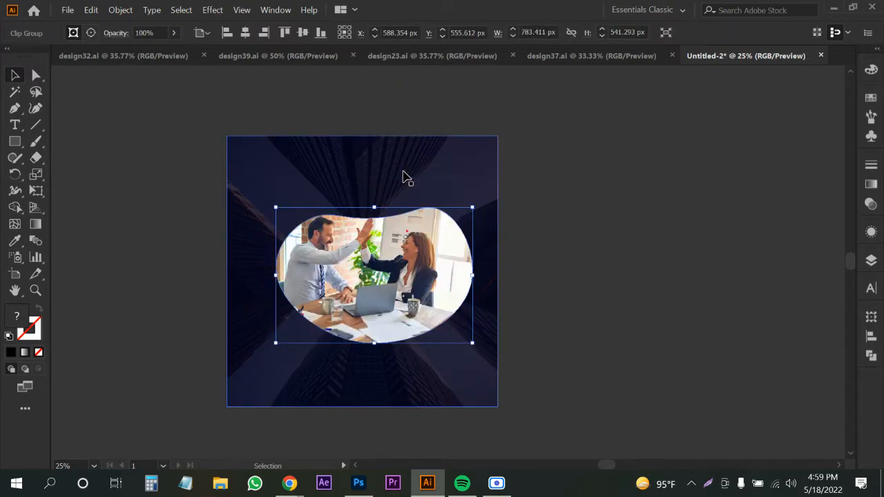
{"action": "left_click", "coordinate": [565, 419]}
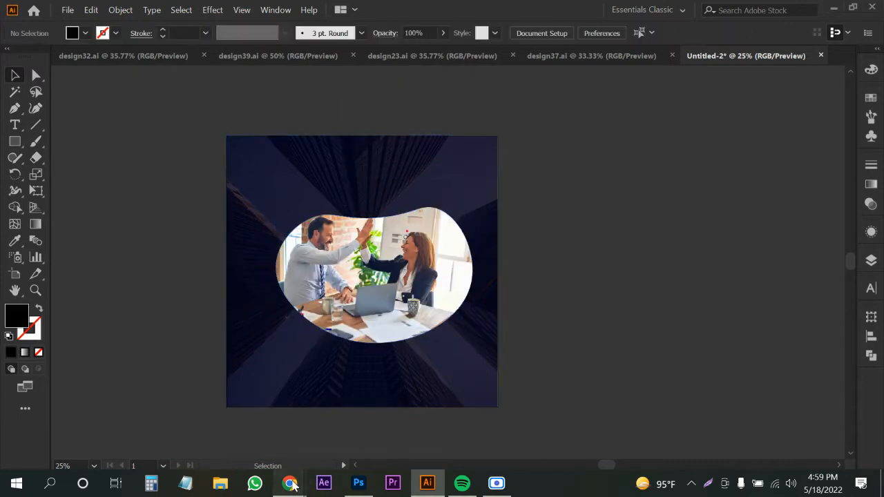
{"action": "left_click", "coordinate": [225, 443]}
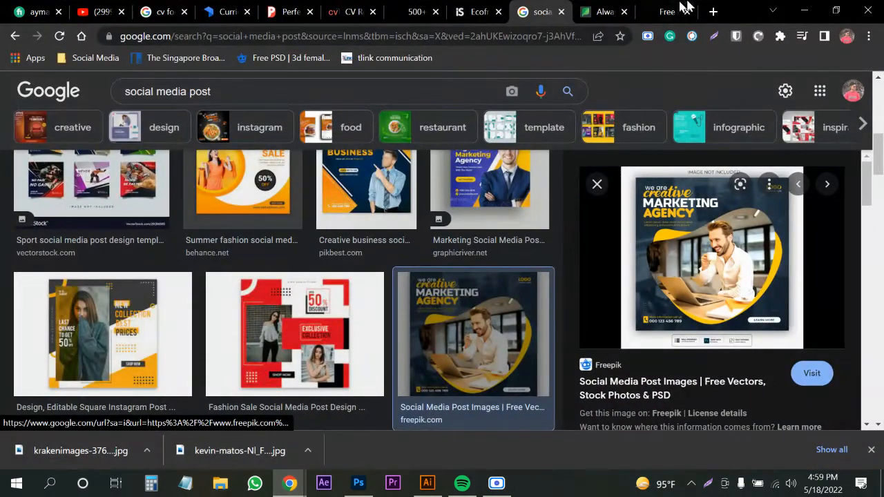
{"action": "left_click", "coordinate": [801, 8]}
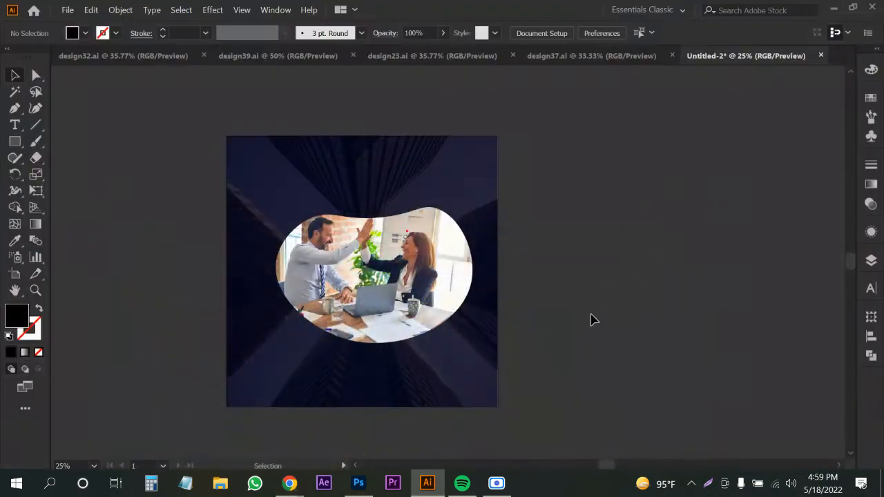
Outline a second closed blob slightly larger than the office photo using the Curvature Tool.
{"action": "left_click", "coordinate": [36, 108]}
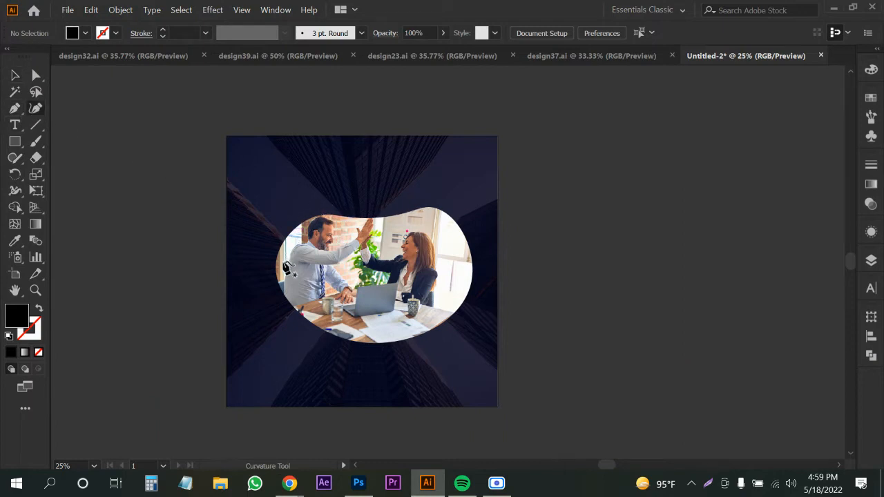
{"action": "left_click", "coordinate": [333, 324]}
{"action": "left_click", "coordinate": [268, 316]}
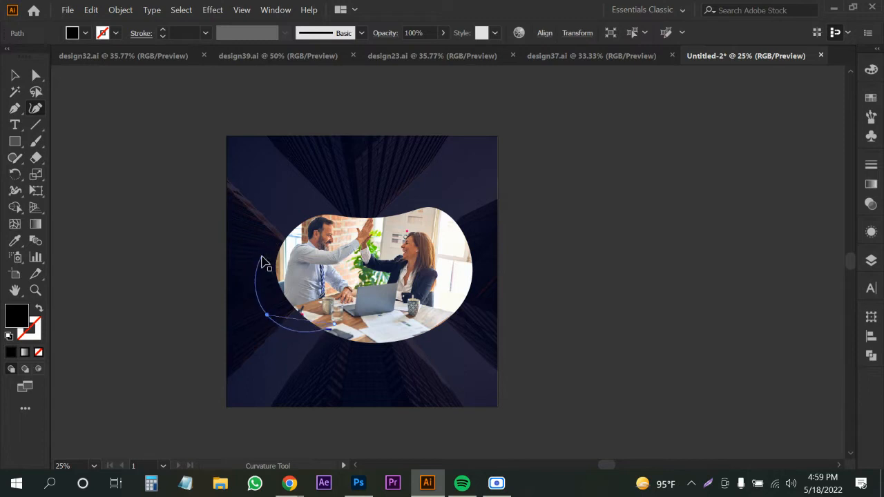
{"action": "key", "text": "ctrl+z"}
{"action": "left_click", "coordinate": [283, 309]}
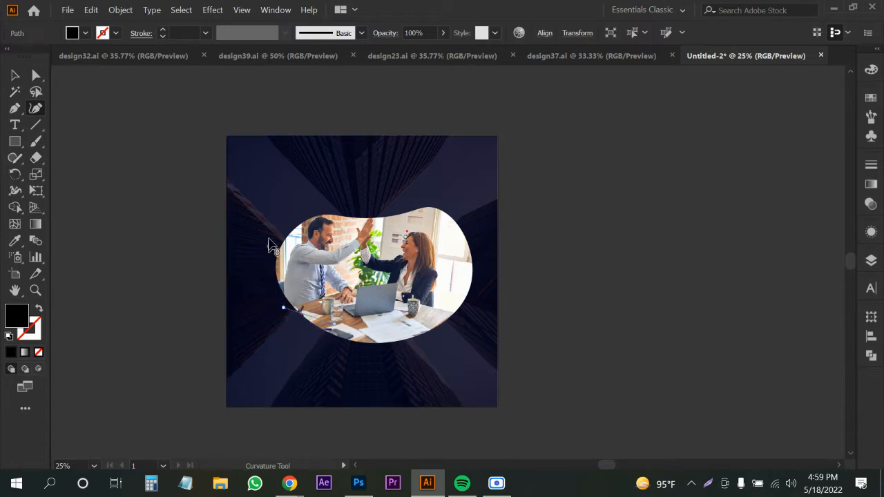
{"action": "left_click", "coordinate": [269, 245]}
{"action": "left_click", "coordinate": [331, 208]}
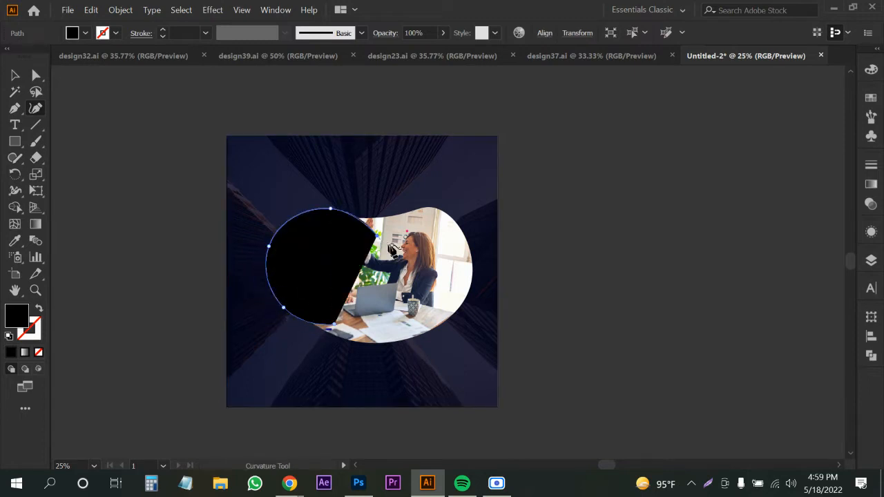
{"action": "left_click", "coordinate": [457, 295]}
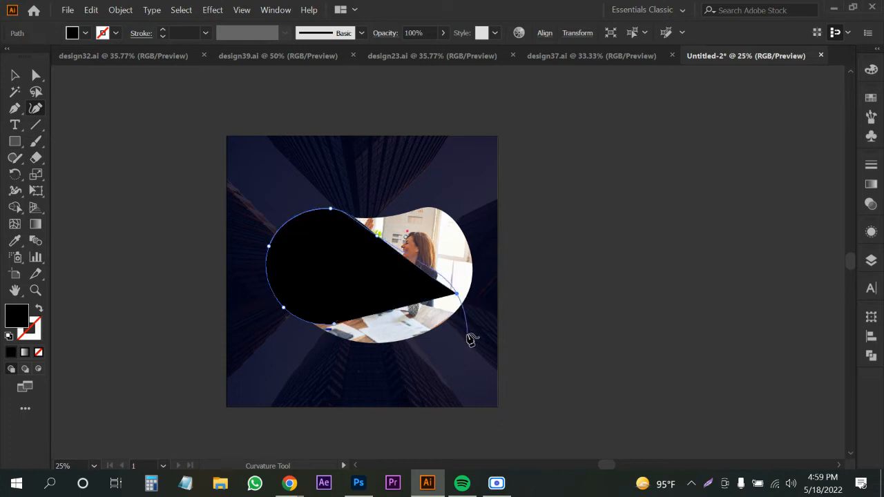
{"action": "left_click", "coordinate": [448, 335]}
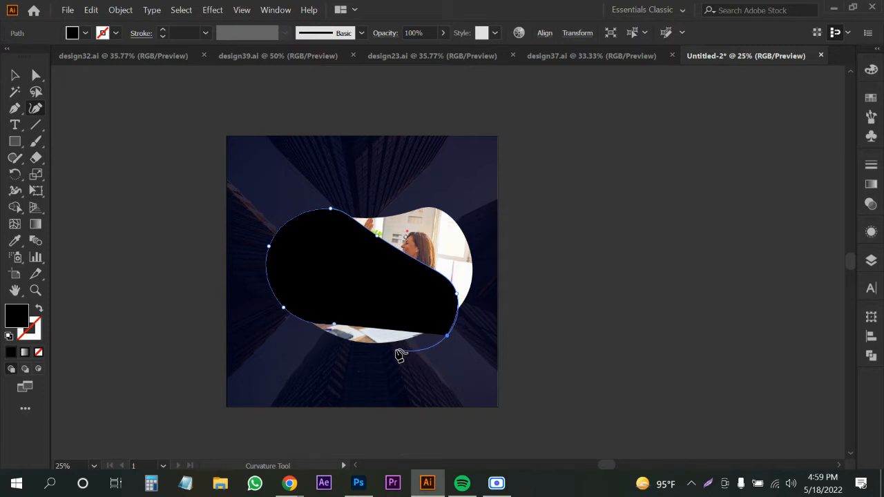
{"action": "left_click", "coordinate": [333, 323]}
{"action": "key", "text": "v"}
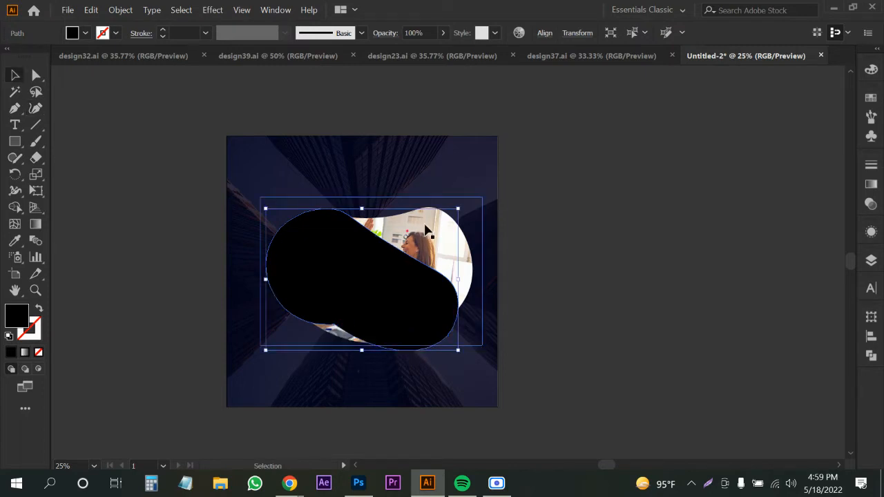
{"action": "left_click", "coordinate": [425, 230]}
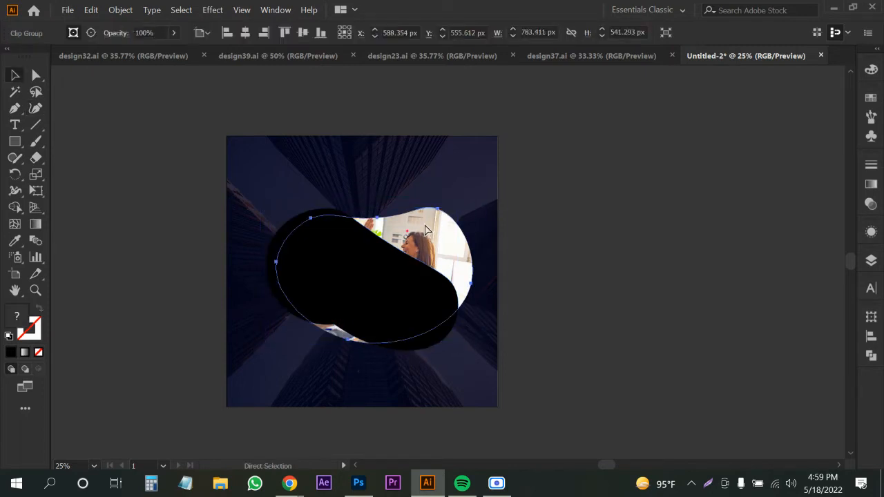
{"action": "left_click", "coordinate": [573, 291]}
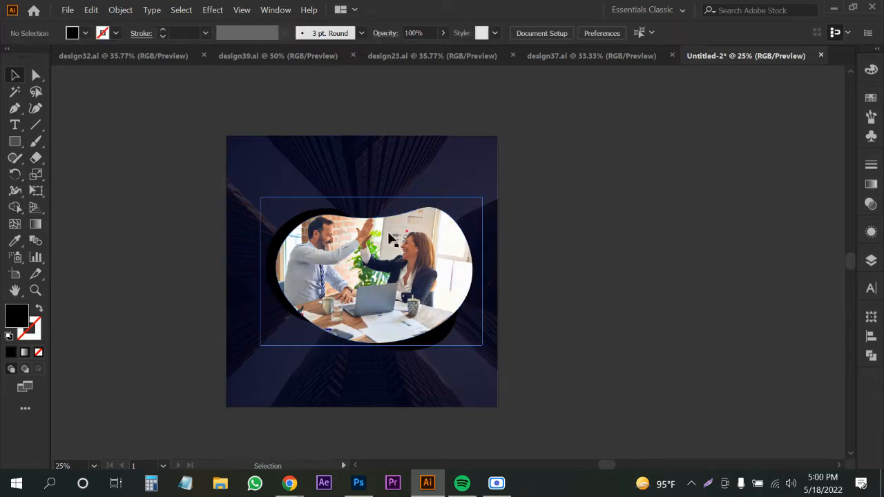
Fill the blob behind the photo with orange from the swatches.
{"action": "left_click", "coordinate": [296, 224]}
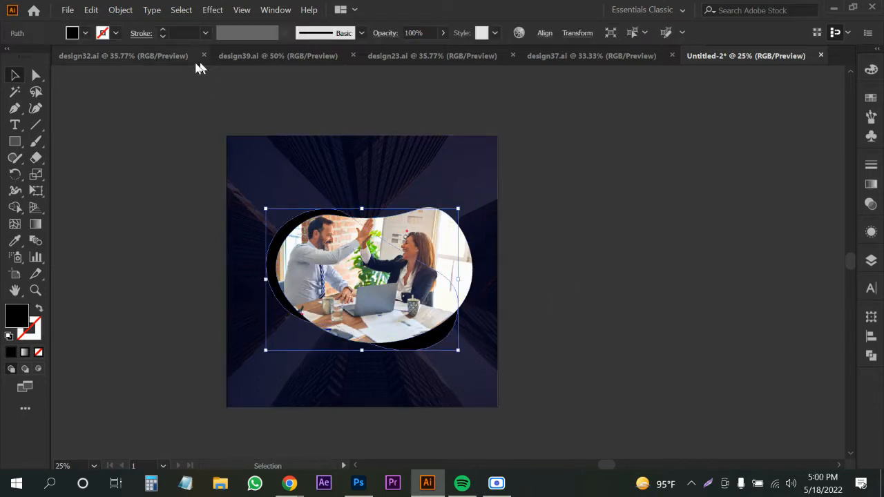
{"action": "left_click", "coordinate": [85, 33]}
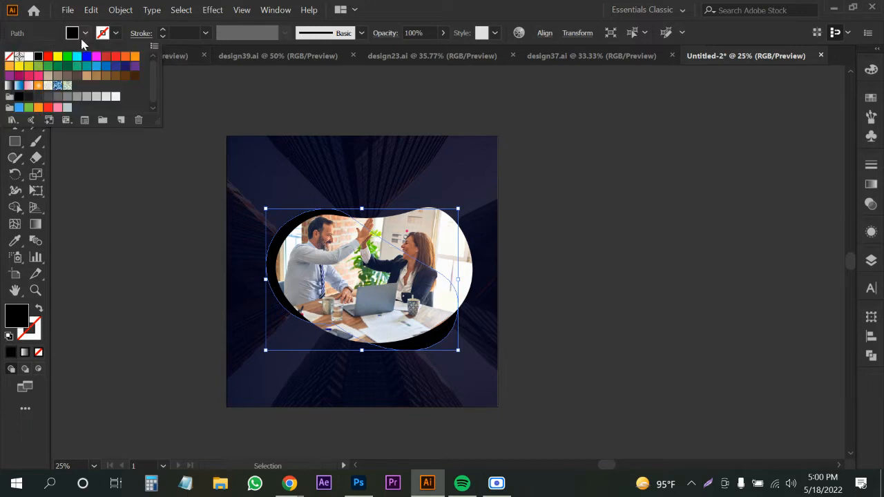
{"action": "left_click", "coordinate": [136, 58]}
{"action": "left_click", "coordinate": [135, 254]}
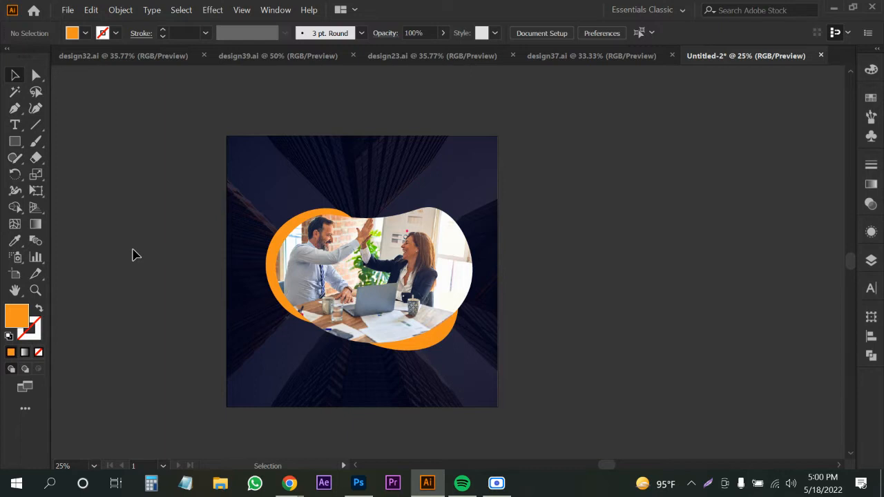
{"action": "scroll", "coordinate": [330, 320], "scroll_direction": "up", "scroll_amount": 1, "text": "alt"}
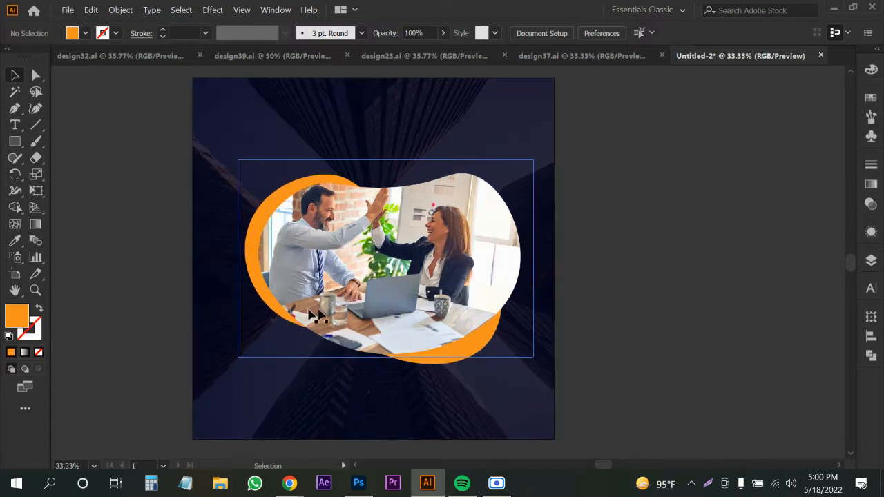
Reshape the orange blob by raising its lower-right anchor and pushing its top edge right.
{"action": "key", "text": "a"}
{"action": "left_click", "coordinate": [459, 362]}
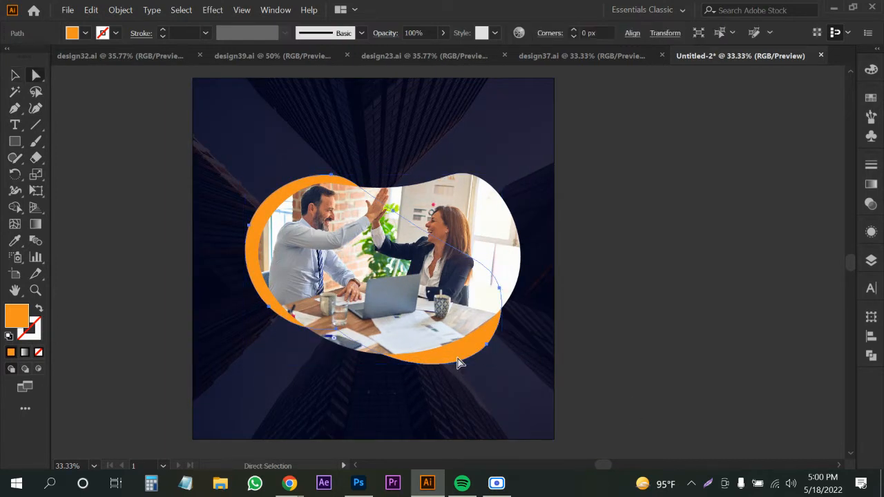
{"action": "left_click_drag", "start_coordinate": [485, 346], "coordinate": [486, 336]}
{"action": "key", "text": "v"}
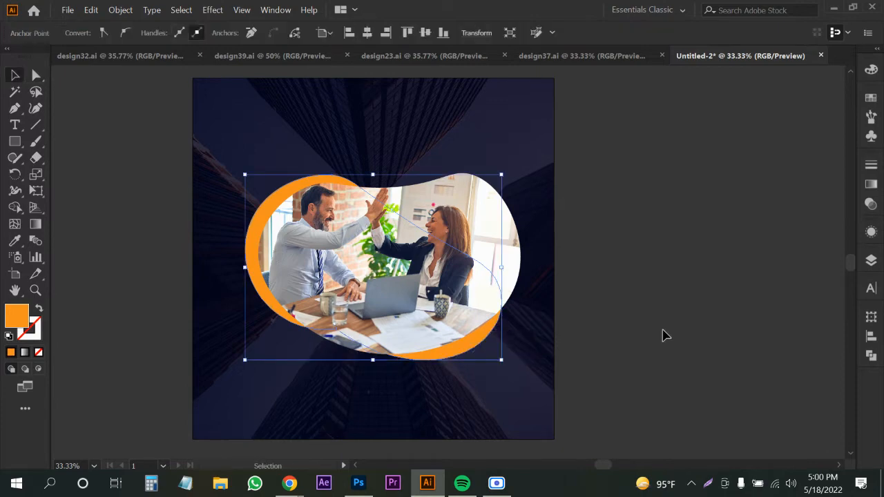
{"action": "left_click", "coordinate": [622, 336]}
{"action": "left_click", "coordinate": [338, 188]}
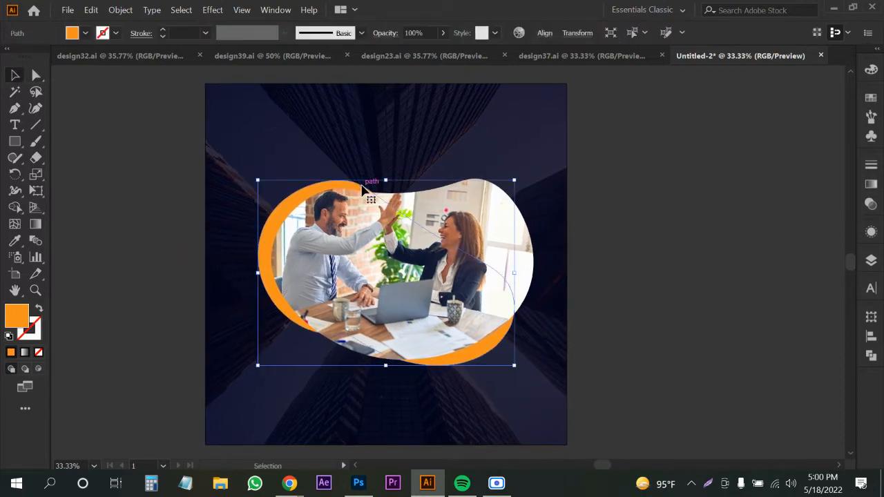
{"action": "key", "text": "a"}
{"action": "left_click", "coordinate": [345, 184]}
{"action": "left_click", "coordinate": [345, 180]}
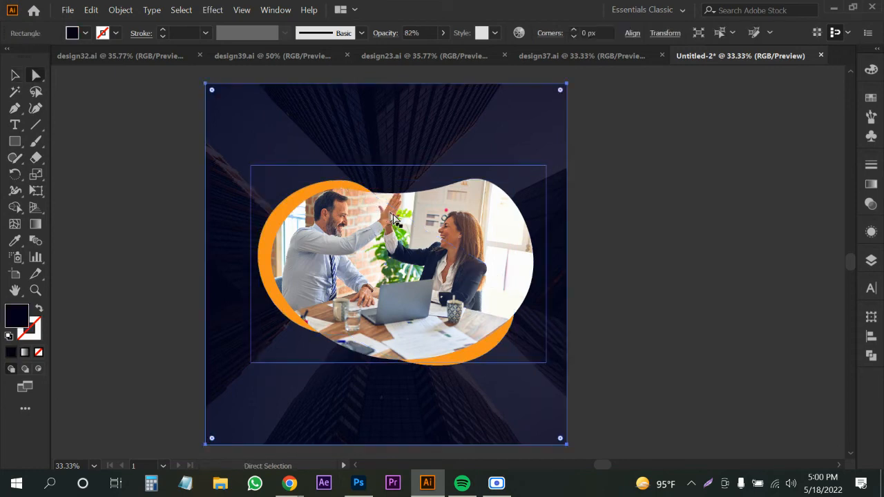
{"action": "left_click", "coordinate": [354, 183]}
{"action": "left_click", "coordinate": [401, 219]}
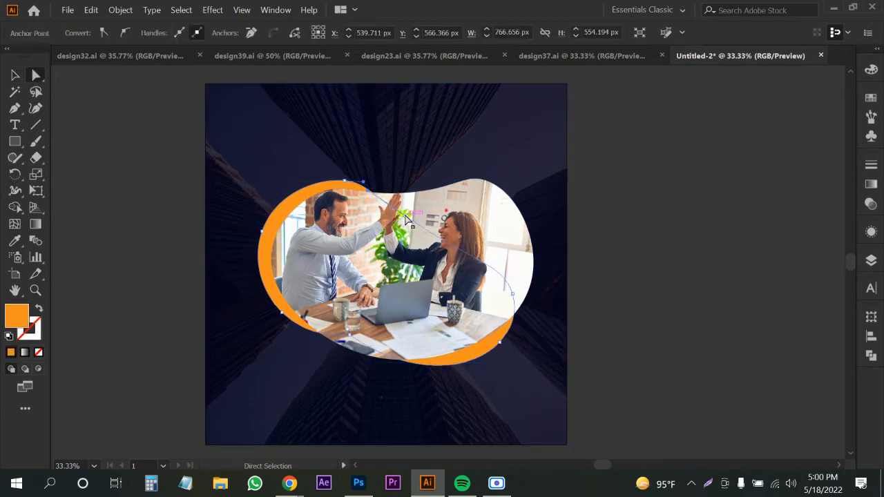
{"action": "left_click_drag", "start_coordinate": [409, 218], "coordinate": [456, 217]}
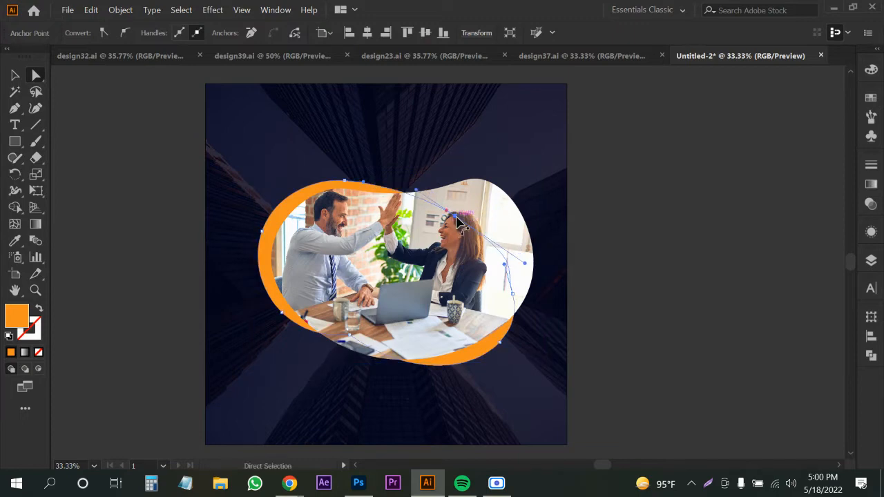
{"action": "key", "text": "v"}
{"action": "left_click", "coordinate": [695, 284]}
Pull the blob's lower-left anchor down so an orange rim shows beneath the photo.
{"action": "left_click_drag", "start_coordinate": [653, 288], "coordinate": [643, 306]}
{"action": "scroll", "coordinate": [638, 261], "scroll_direction": "down", "scroll_amount": 1}
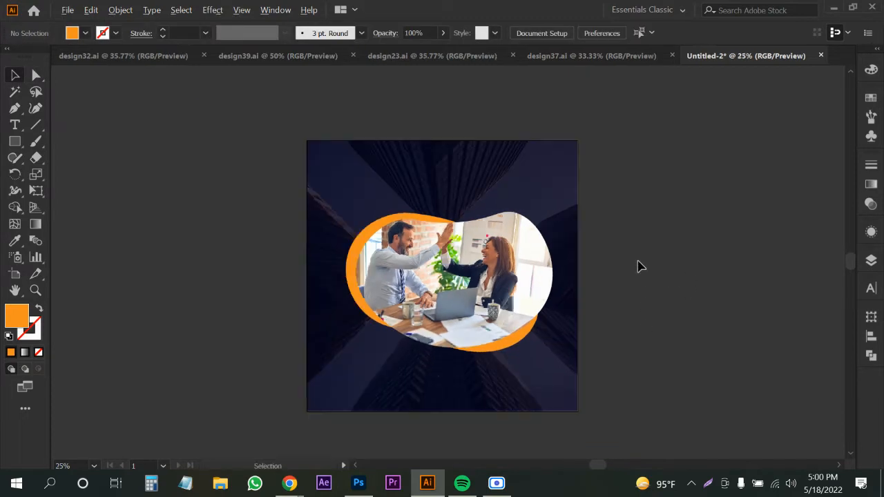
{"action": "scroll", "coordinate": [637, 266], "scroll_direction": "right", "scroll_amount": 2}
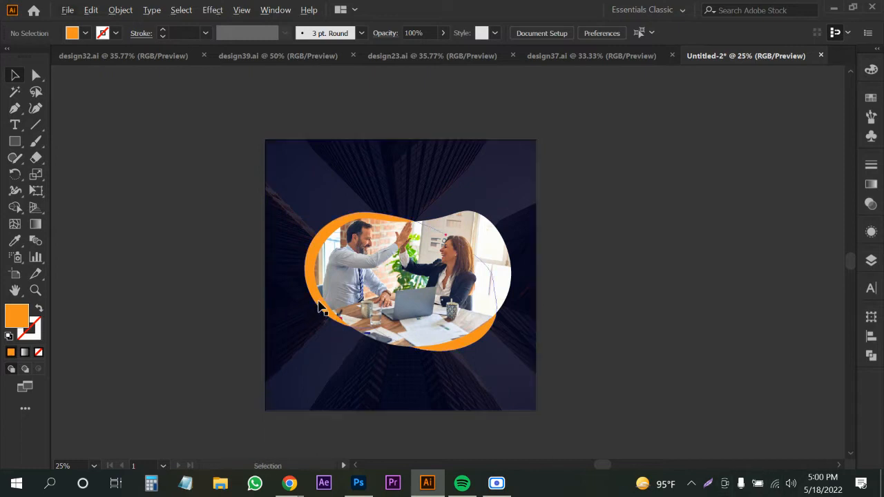
{"action": "left_click", "coordinate": [321, 309]}
{"action": "key", "text": "a"}
{"action": "left_click", "coordinate": [374, 333]}
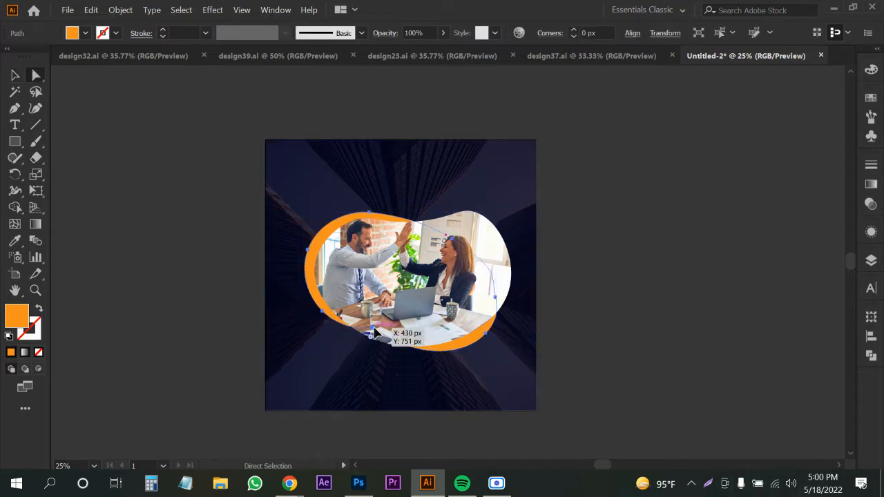
{"action": "mouse_move", "coordinate": [374, 334]}
{"action": "left_mouse_down"}
{"action": "mouse_move", "coordinate": [369, 352]}
{"action": "mouse_move", "coordinate": [369, 339]}
{"action": "left_mouse_up"}
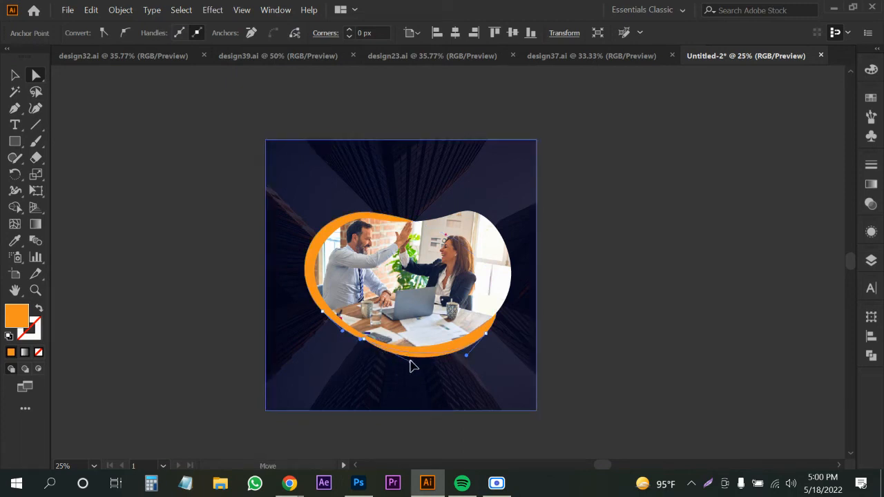
{"action": "scroll", "coordinate": [361, 353], "scroll_direction": "up", "scroll_amount": 2}
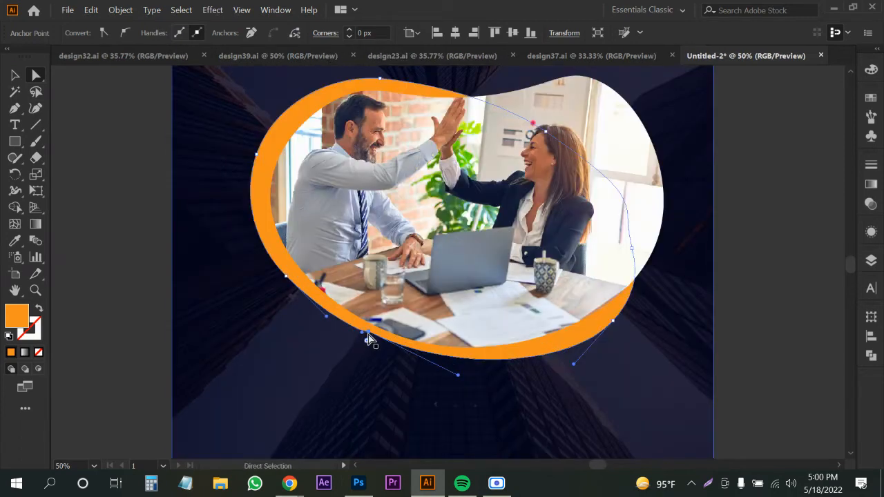
{"action": "left_click_drag", "start_coordinate": [368, 339], "coordinate": [363, 341]}
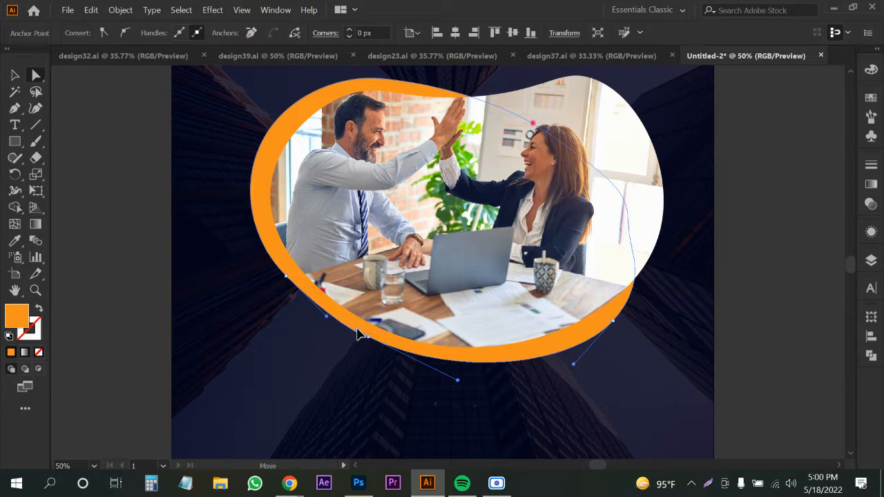
{"action": "left_click", "coordinate": [154, 282]}
{"action": "scroll", "coordinate": [159, 284], "scroll_direction": "down", "scroll_amount": 2}
{"action": "key", "text": "v"}
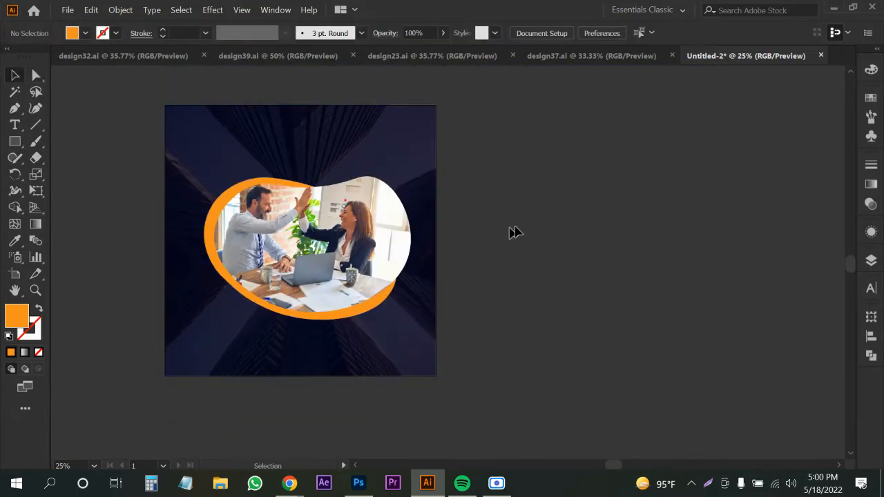
{"action": "left_click_drag", "start_coordinate": [343, 198], "coordinate": [361, 212]}
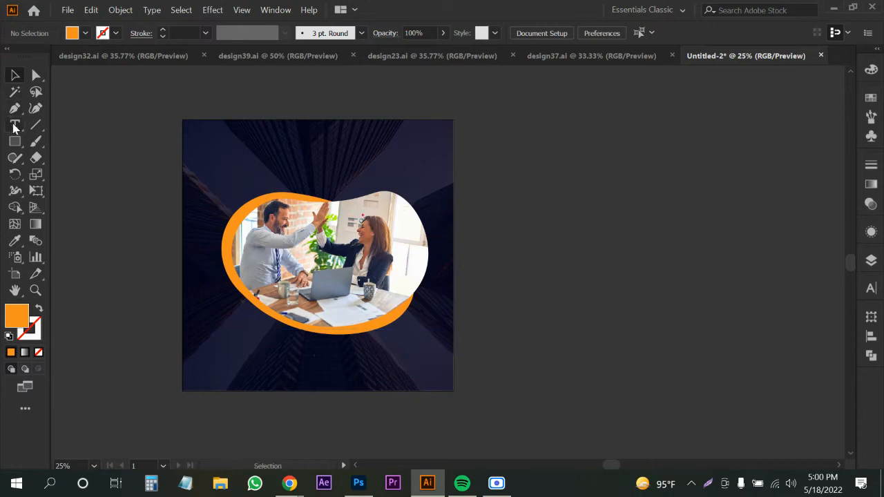
Clear out the placeholder paragraph in the text frame at the top of the post.
{"action": "key", "text": "t"}
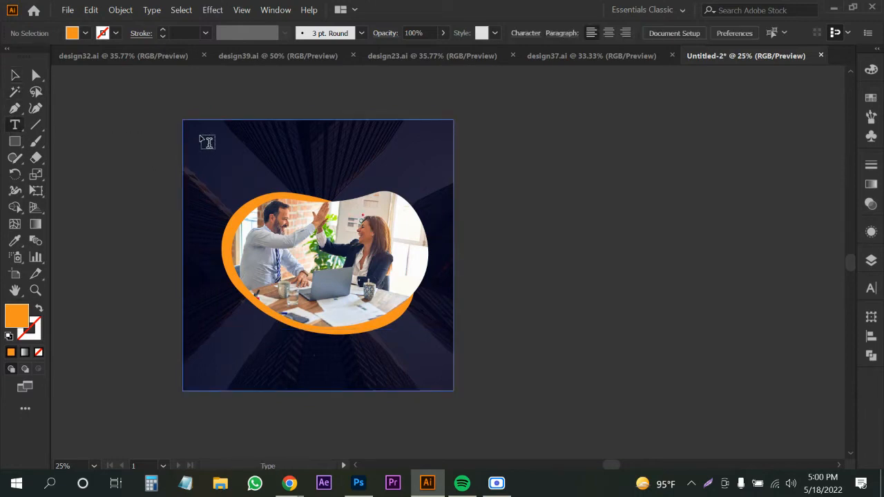
{"action": "left_click_drag", "start_coordinate": [200, 136], "coordinate": [328, 185]}
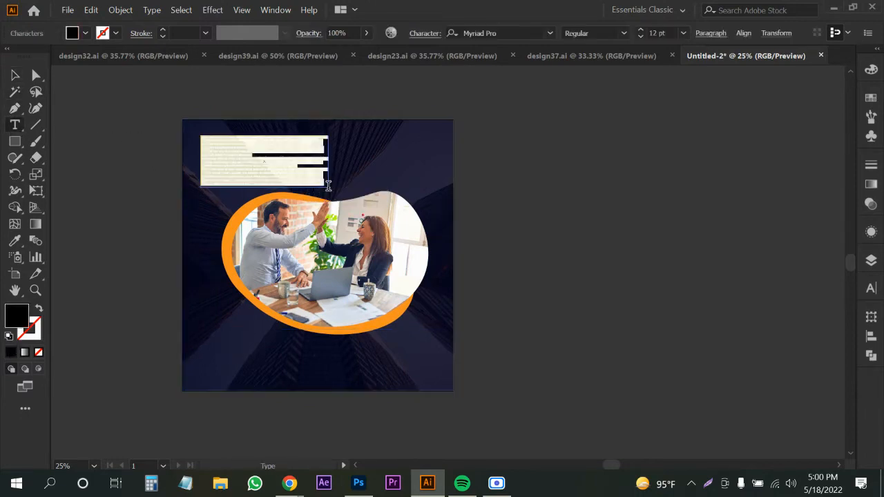
{"action": "left_click", "coordinate": [16, 73]}
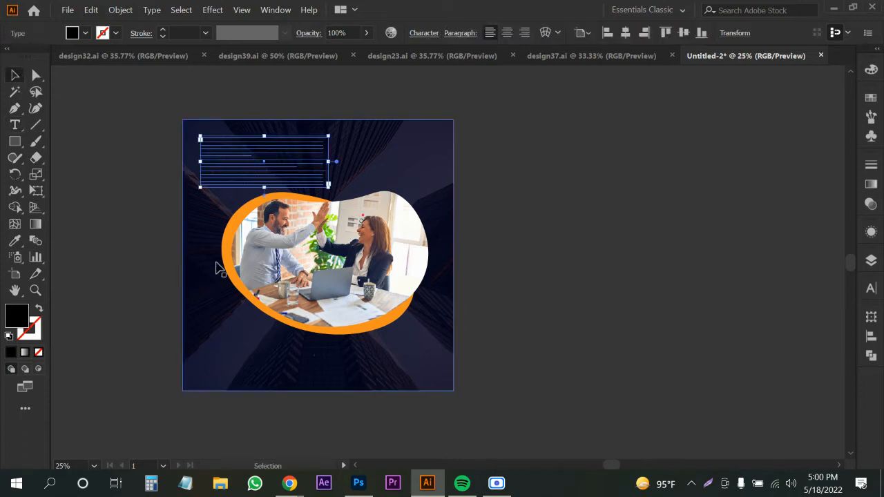
{"action": "triple_click", "coordinate": [248, 174]}
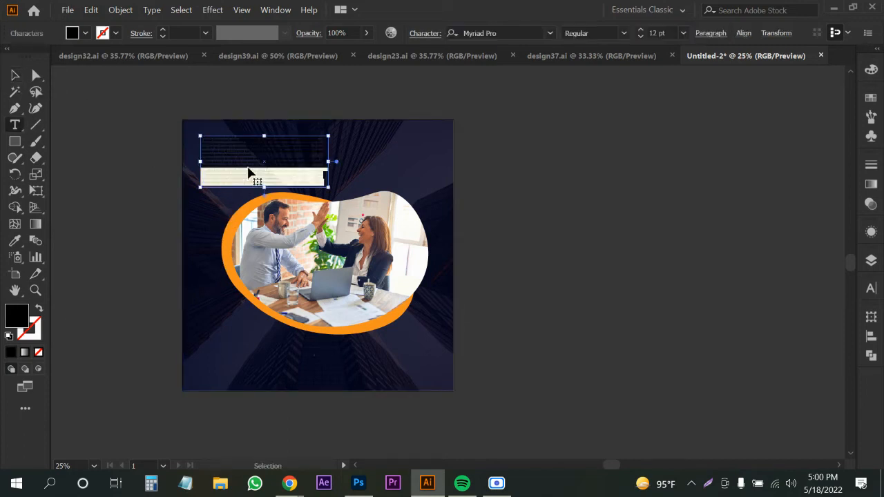
{"action": "key", "text": "ctrl+a"}
{"action": "key", "text": "BackSpace"}
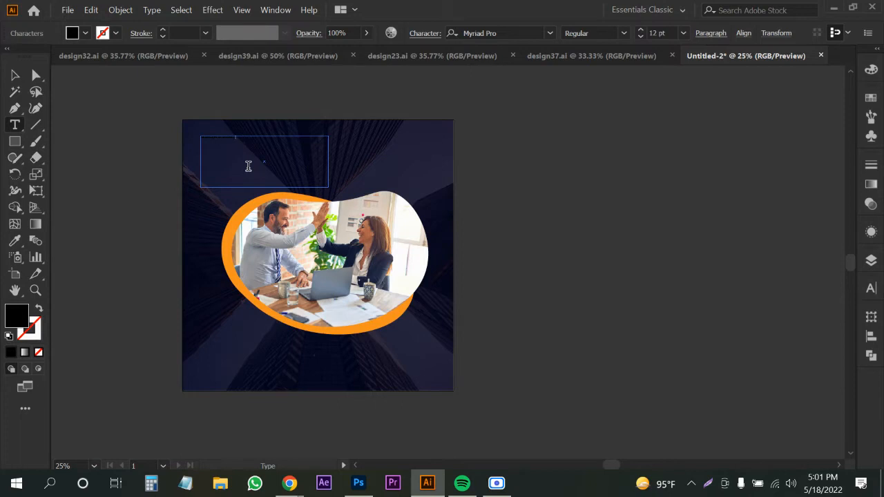
Make the headline 'We are Digital Marketing' white at 72 pt.
{"action": "key", "text": "ctrl+a"}
{"action": "left_click", "coordinate": [85, 33]}
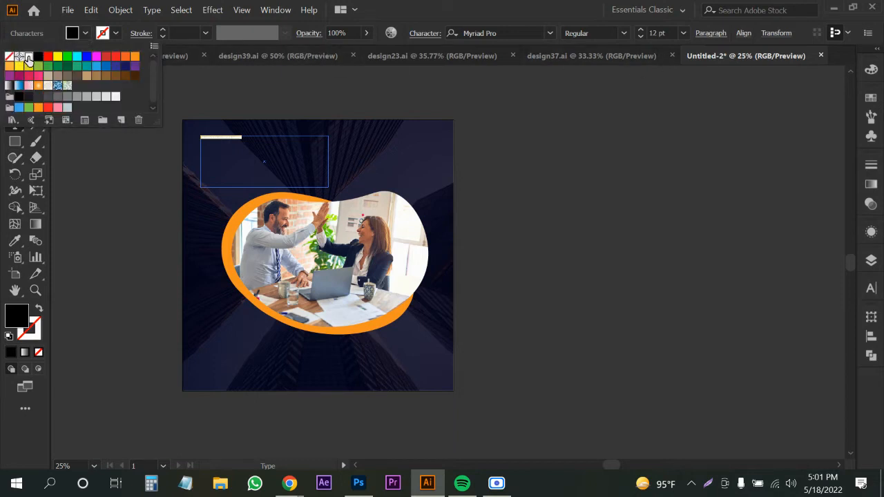
{"action": "left_click", "coordinate": [28, 56]}
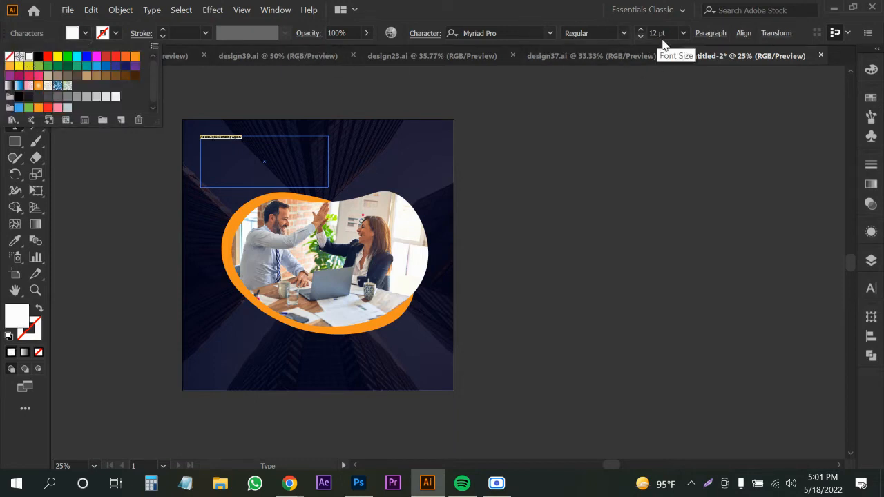
{"action": "left_click", "coordinate": [683, 35]}
{"action": "left_click", "coordinate": [683, 33]}
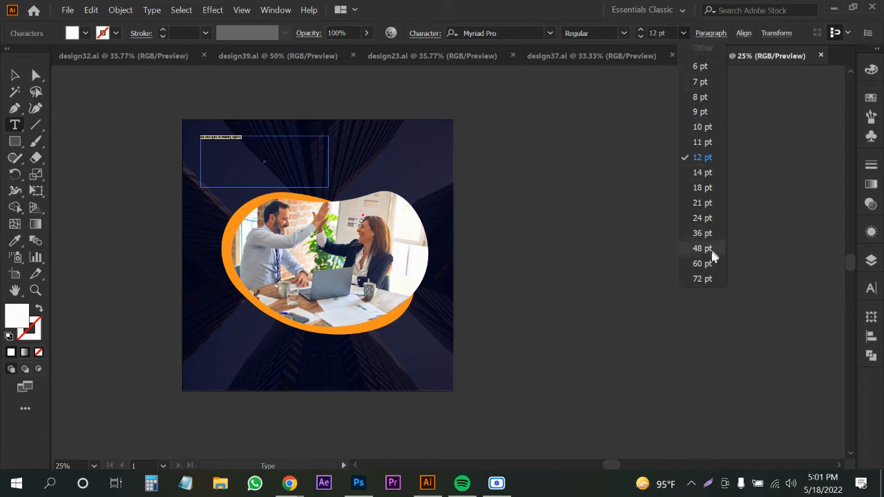
{"action": "left_click", "coordinate": [703, 278]}
{"action": "left_click", "coordinate": [15, 74]}
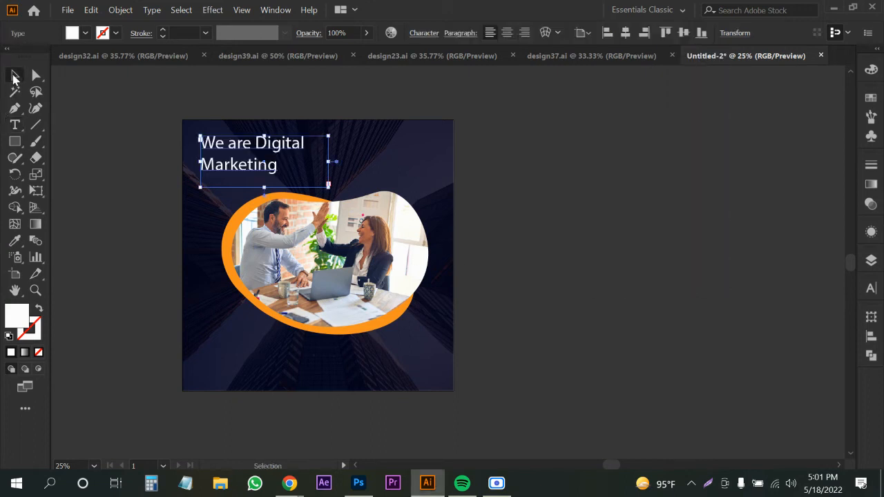
Widen the headline box, tighten its leading, and set the font to Roboto Medium.
{"action": "scroll", "coordinate": [237, 166], "scroll_direction": "up", "scroll_amount": 1}
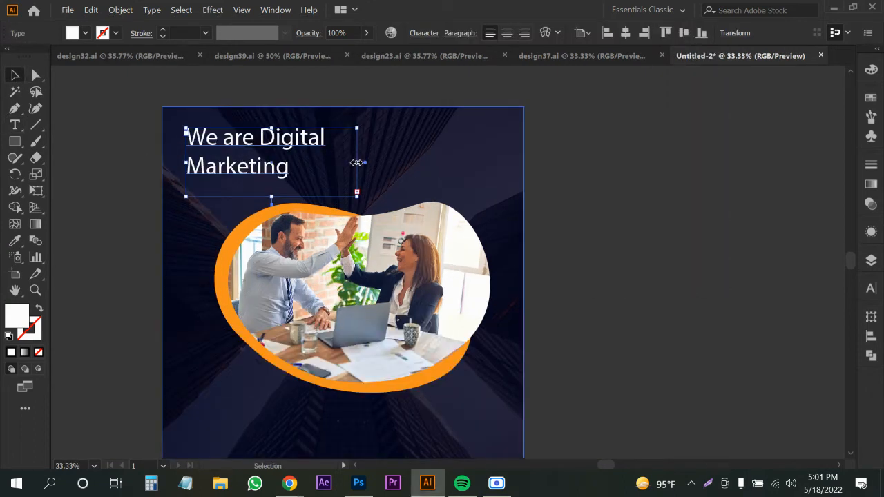
{"action": "left_click_drag", "start_coordinate": [356, 162], "coordinate": [368, 162]}
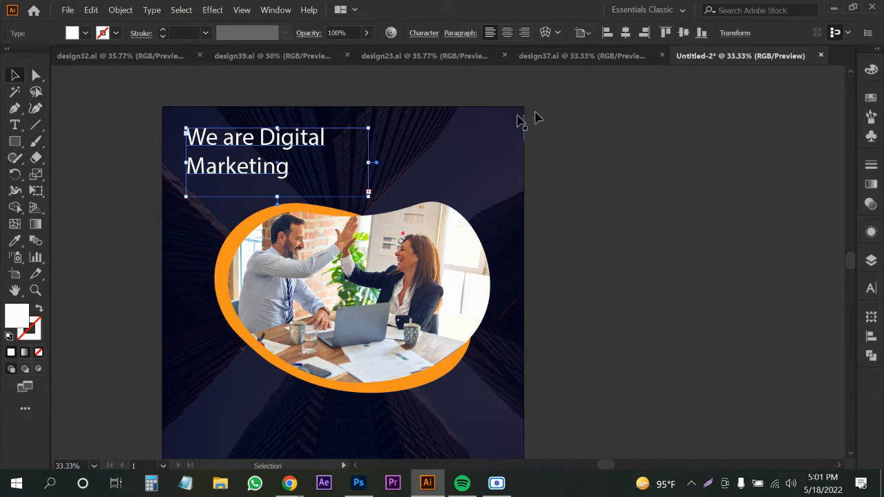
{"action": "key", "text": "alt+Up"}
{"action": "key", "text": "alt+Up"}
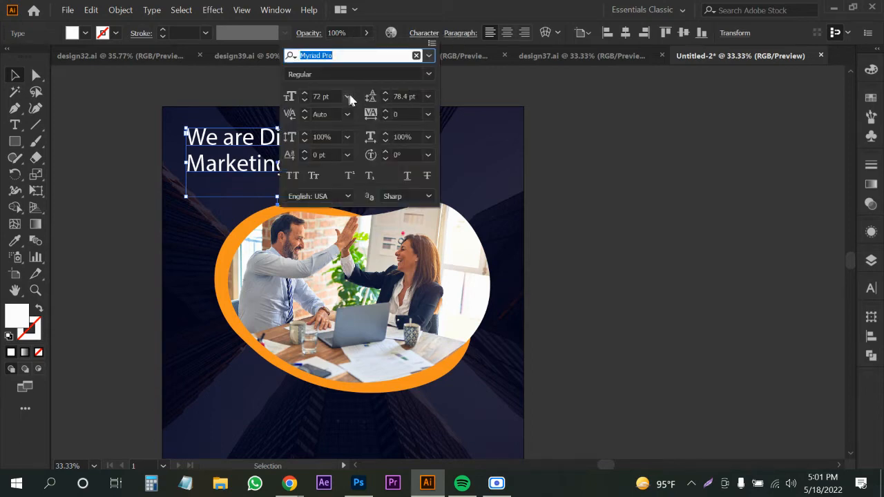
{"action": "left_click", "coordinate": [429, 57]}
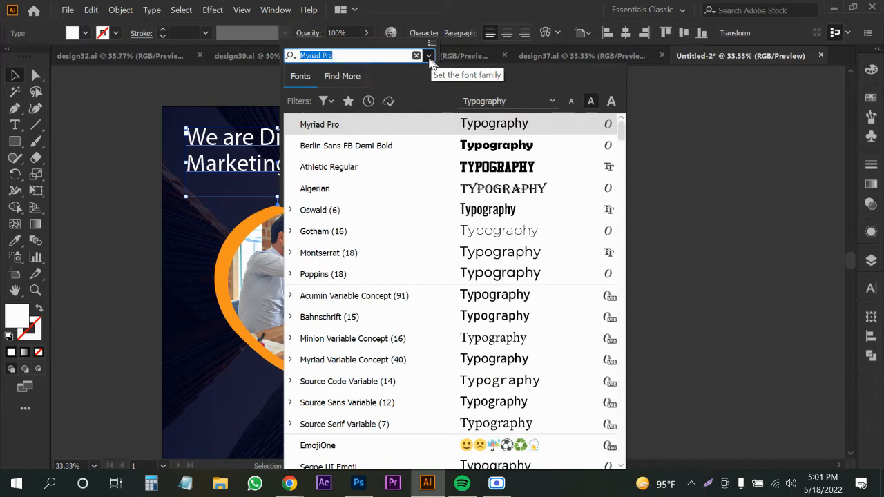
{"action": "left_click", "coordinate": [325, 237]}
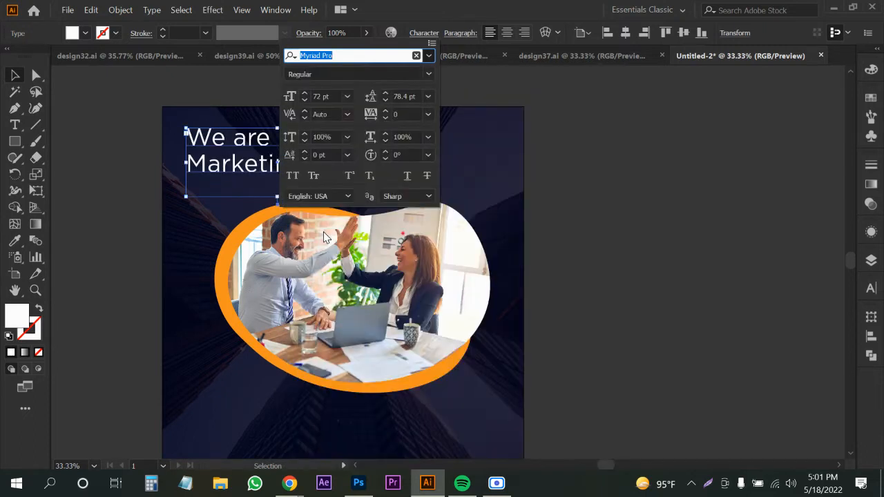
{"action": "left_click", "coordinate": [368, 55]}
{"action": "type", "text": "robo"}
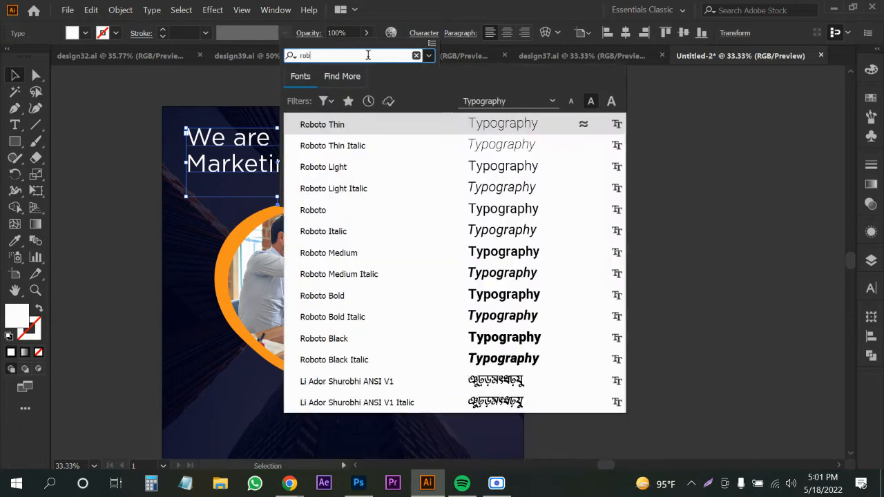
{"action": "left_click", "coordinate": [327, 253]}
Reduce the headline to 52 pt, narrow its box to rewrap, and nudge it lower.
{"action": "left_click", "coordinate": [323, 96]}
{"action": "scroll", "coordinate": [324, 96], "scroll_direction": "down", "scroll_amount": 12}
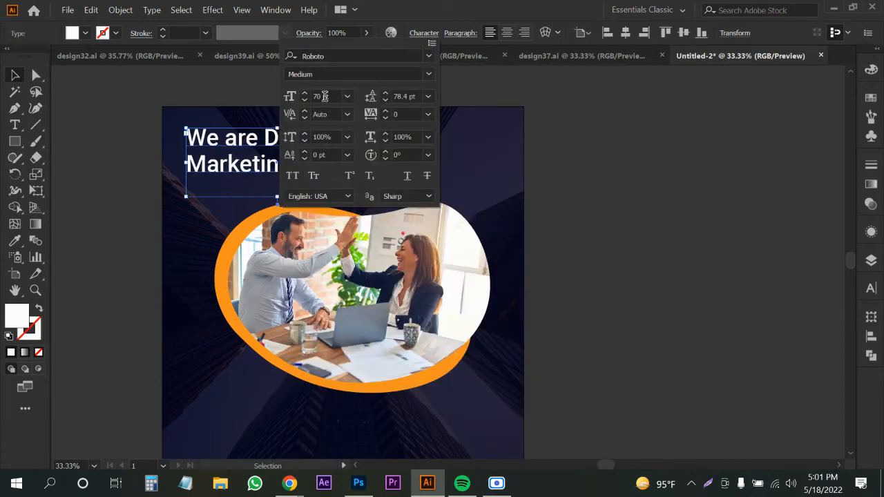
{"action": "scroll", "coordinate": [325, 96], "scroll_direction": "down", "scroll_amount": 8}
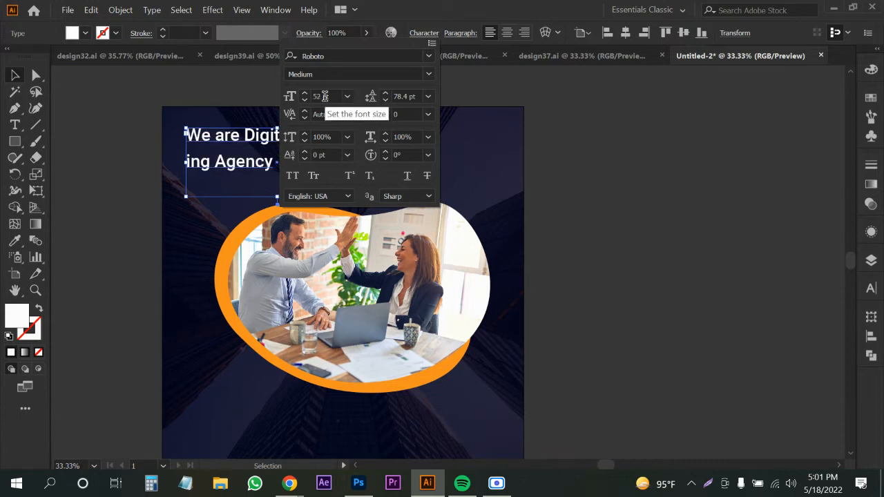
{"action": "left_click", "coordinate": [49, 202]}
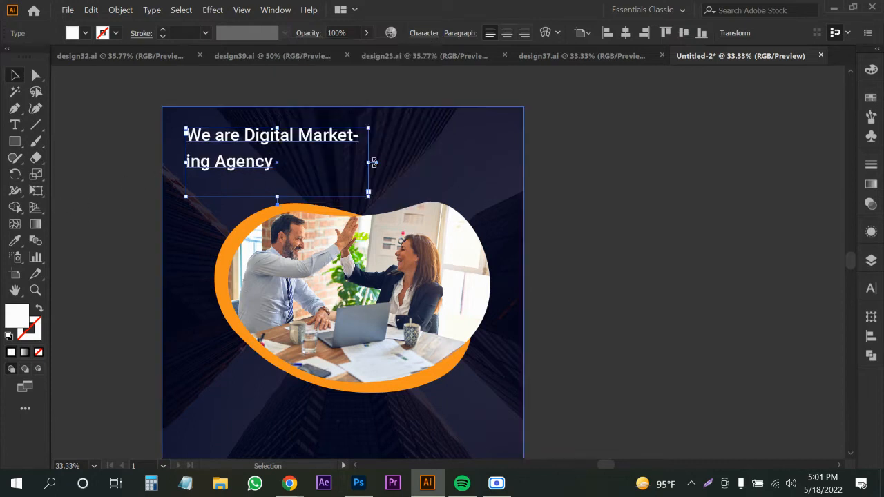
{"action": "left_click_drag", "start_coordinate": [371, 165], "coordinate": [333, 162]}
{"action": "left_click_drag", "start_coordinate": [237, 158], "coordinate": [238, 173]}
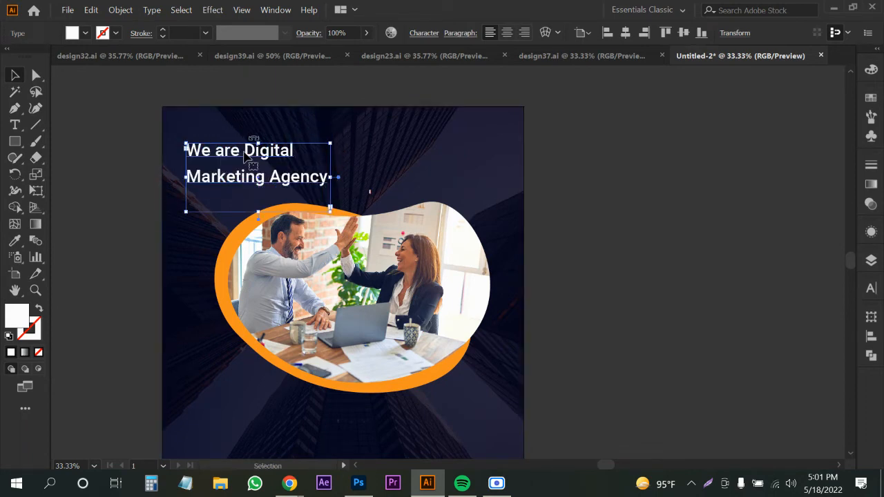
Scale the photo blob and its orange accent slightly smaller.
{"action": "left_click", "coordinate": [415, 36]}
{"action": "left_click", "coordinate": [718, 177]}
{"action": "left_click", "coordinate": [634, 223]}
{"action": "left_click", "coordinate": [313, 345]}
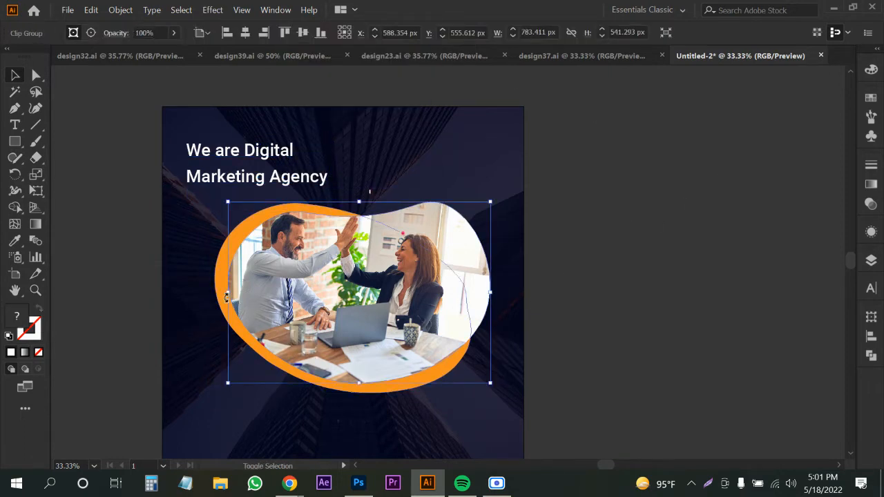
{"action": "left_click", "coordinate": [217, 298]}
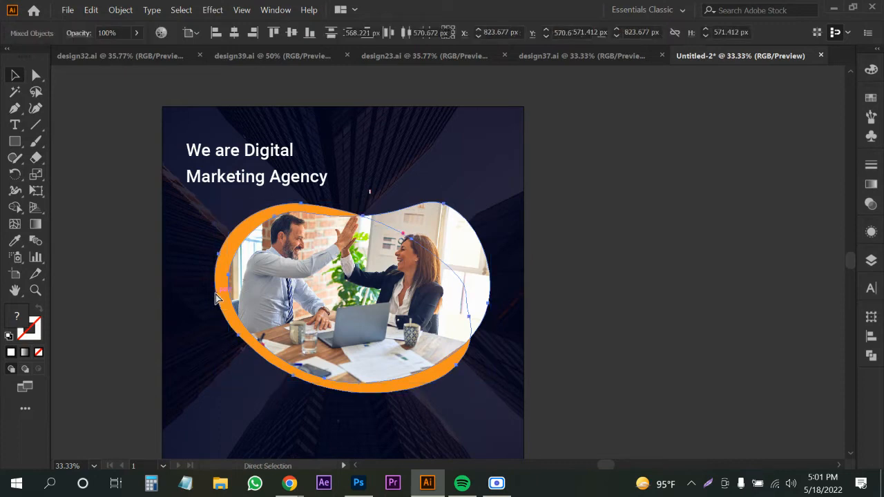
{"action": "left_click_drag", "start_coordinate": [492, 297], "coordinate": [478, 298]}
Tighten the headline's leading, set it to 72 pt, and view at 100%.
{"action": "left_click", "coordinate": [242, 179]}
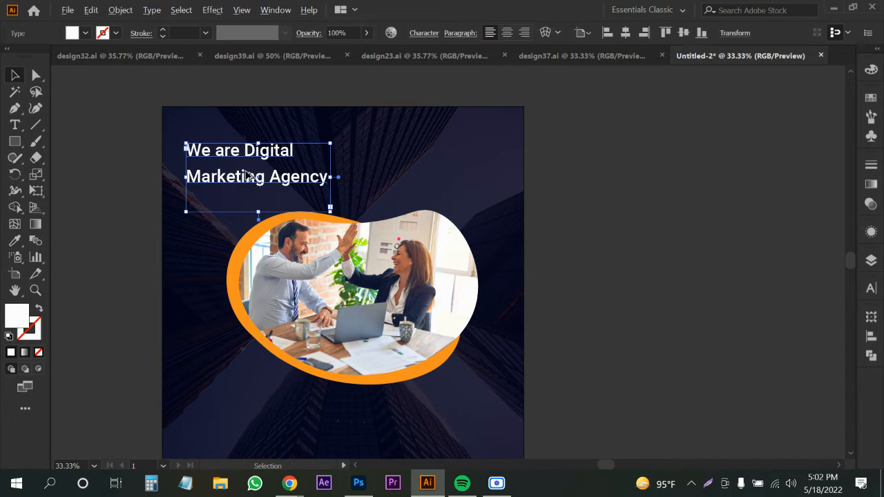
{"action": "key", "text": "alt+Up"}
{"action": "key", "text": "alt+Up"}
{"action": "key", "text": "alt+Up"}
{"action": "key", "text": "alt+Up"}
{"action": "key", "text": "alt+Up"}
{"action": "key", "text": "alt+Up"}
{"action": "key", "text": "alt+Up"}
{"action": "key", "text": "alt+Up"}
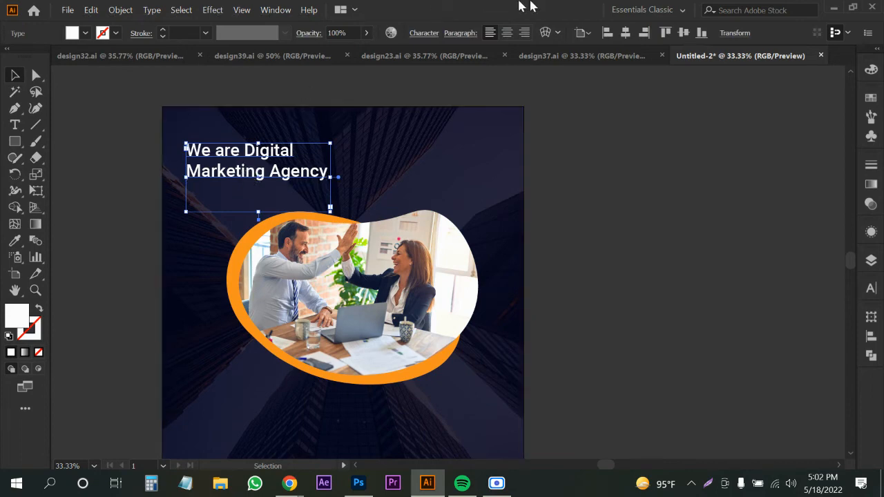
{"action": "left_click", "coordinate": [424, 33]}
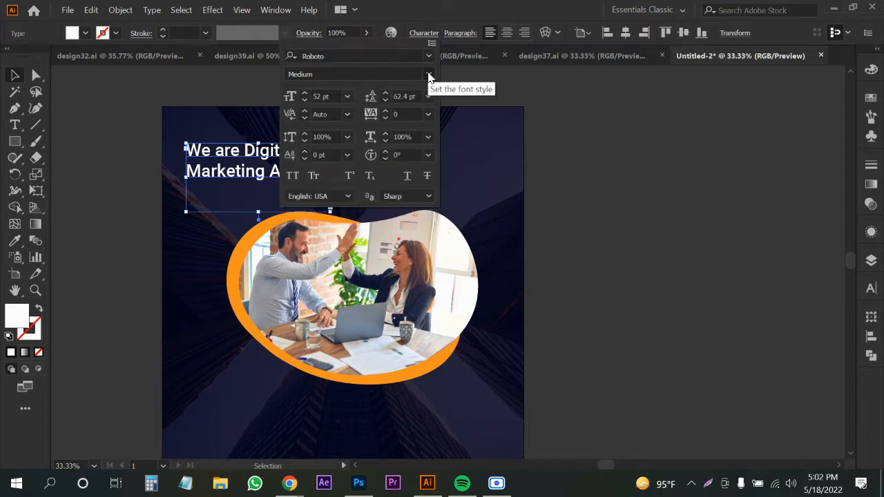
{"action": "left_click", "coordinate": [347, 96]}
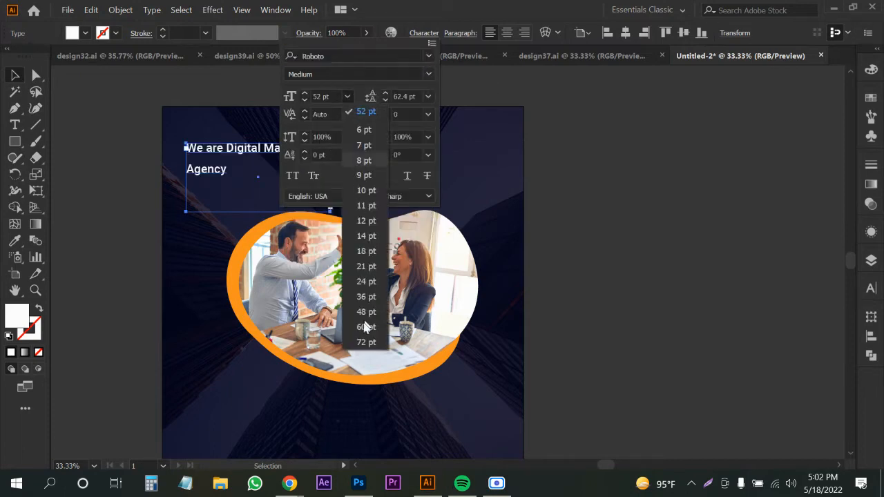
{"action": "left_click", "coordinate": [362, 343]}
{"action": "left_click", "coordinate": [74, 244]}
{"action": "key", "text": "ctrl+1"}
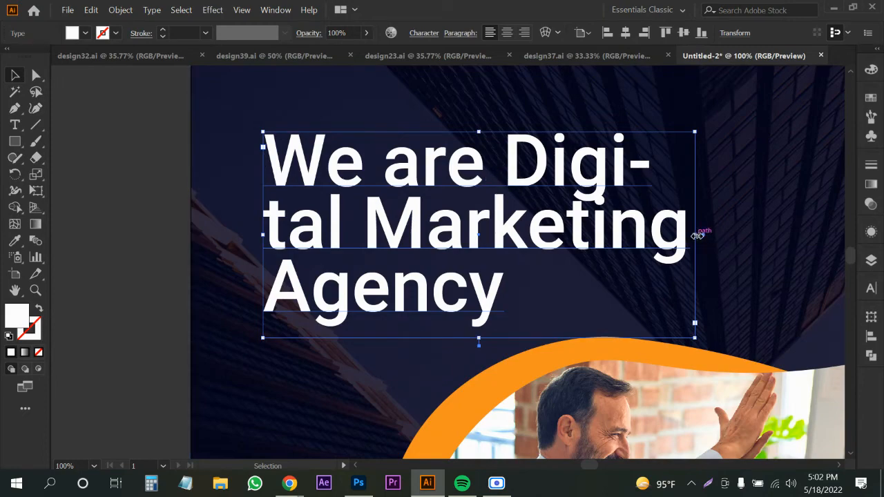
Break the headline into three lines: 'We are / Digital / Marketing'.
{"action": "mouse_move", "coordinate": [697, 235]}
{"action": "left_mouse_down"}
{"action": "mouse_move", "coordinate": [649, 235]}
{"action": "mouse_move", "coordinate": [699, 235]}
{"action": "left_mouse_up"}
{"action": "double_click", "coordinate": [505, 177]}
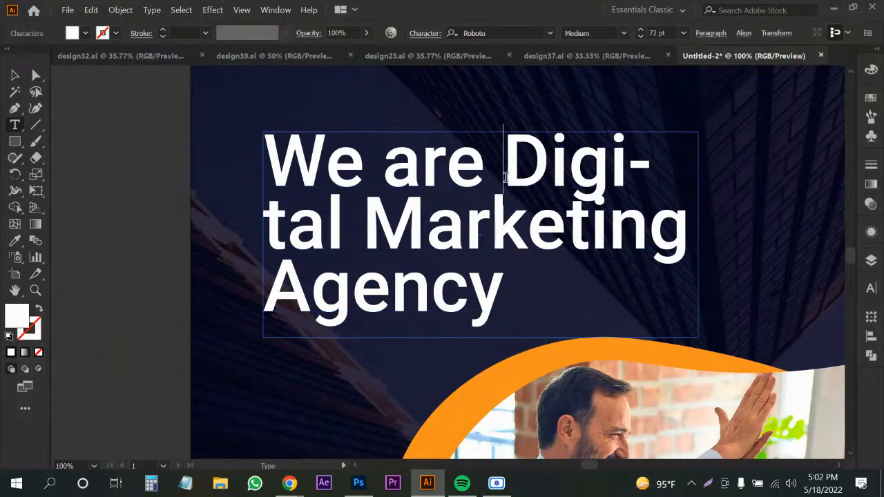
{"action": "key", "text": "Return"}
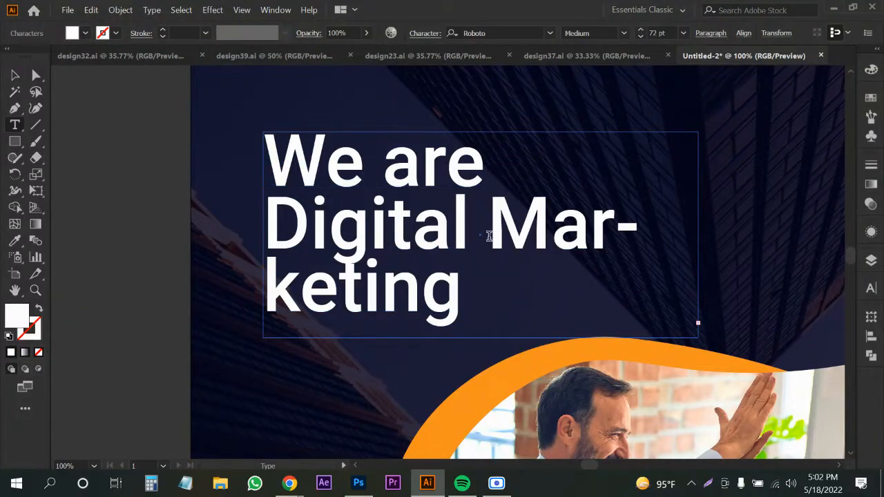
{"action": "key", "text": "Return"}
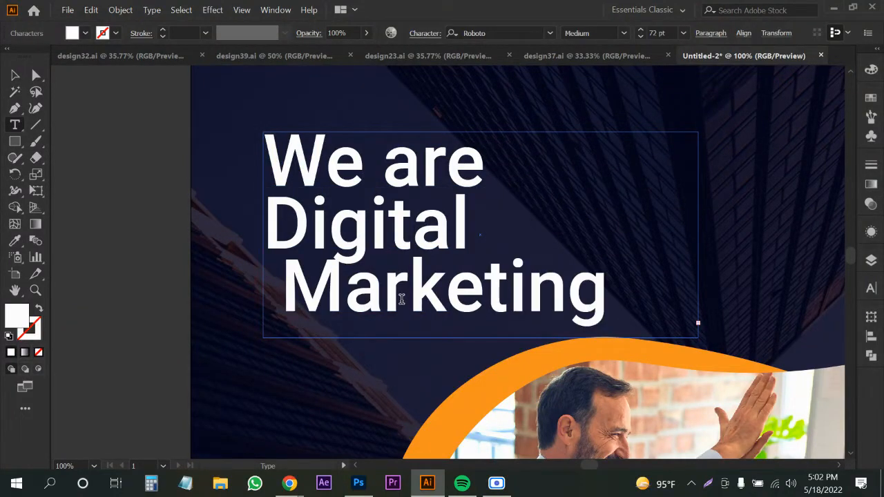
{"action": "key", "text": "Delete"}
Enlarge the word 'Digital' to 91 pt and expand the text box so 'Marketing' shows.
{"action": "left_click_drag", "start_coordinate": [271, 238], "coordinate": [494, 235]}
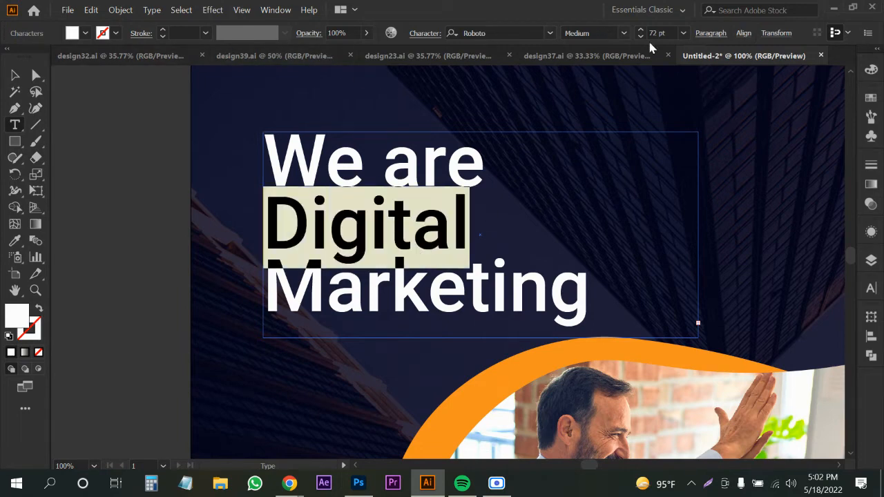
{"action": "scroll", "coordinate": [655, 34], "scroll_direction": "up", "scroll_amount": 19}
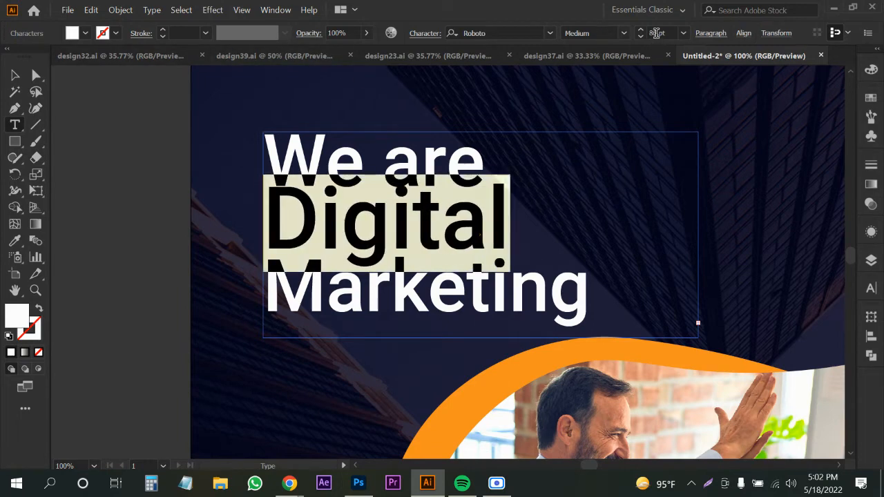
{"action": "left_click", "coordinate": [16, 77]}
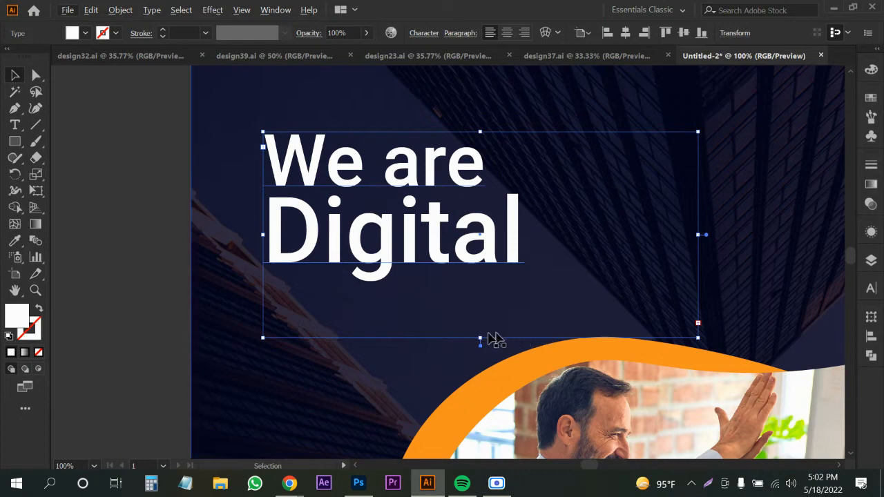
{"action": "left_click_drag", "start_coordinate": [480, 338], "coordinate": [475, 349]}
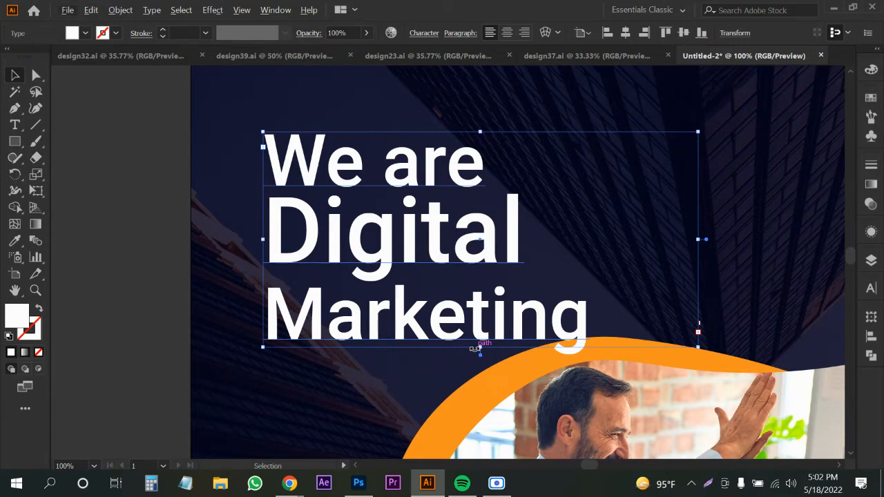
Move the 'We are Digital Marketing' headline up and to the left.
{"action": "scroll", "coordinate": [460, 309], "scroll_direction": "down", "scroll_amount": 3}
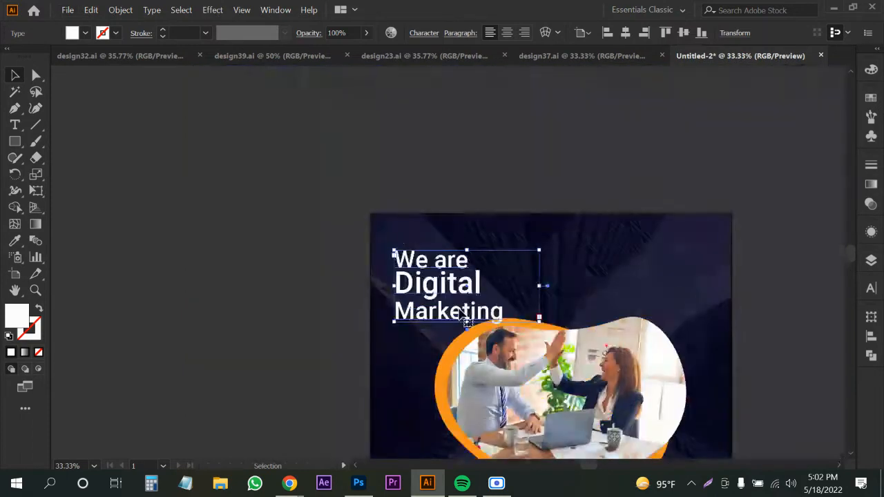
{"action": "left_click_drag", "start_coordinate": [462, 310], "coordinate": [297, 285]}
{"action": "left_click", "coordinate": [139, 294]}
Delete the dark overlay rectangle and the building background photo.
{"action": "left_click_drag", "start_coordinate": [159, 314], "coordinate": [166, 302]}
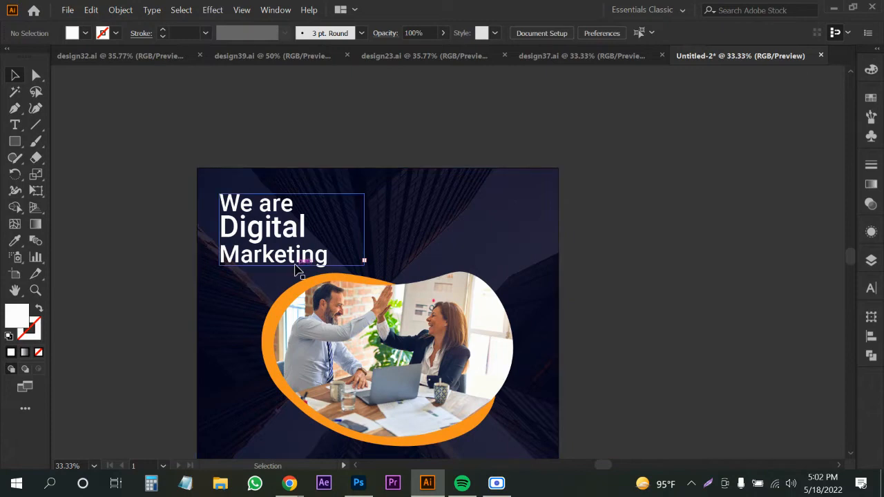
{"action": "left_click_drag", "start_coordinate": [383, 315], "coordinate": [378, 283]}
{"action": "left_click_drag", "start_coordinate": [221, 287], "coordinate": [245, 250]}
{"action": "left_click", "coordinate": [225, 305]}
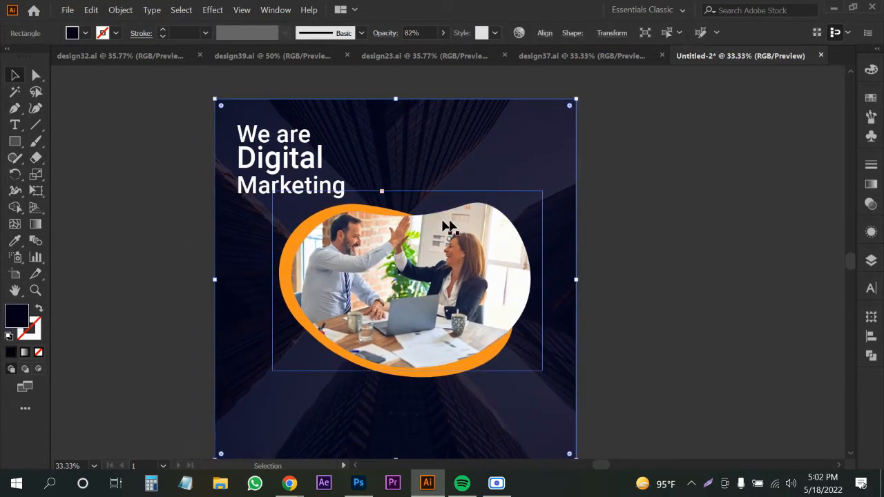
{"action": "key", "text": "Delete"}
{"action": "left_click", "coordinate": [549, 160]}
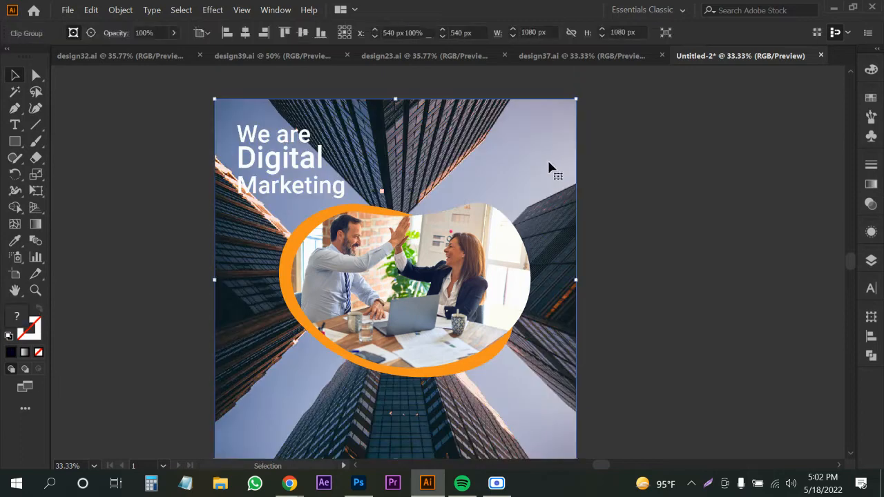
{"action": "key", "text": "Delete"}
Colour the white headline with the orange sampled from the photo's swoosh using the Eyedropper.
{"action": "left_click", "coordinate": [15, 142]}
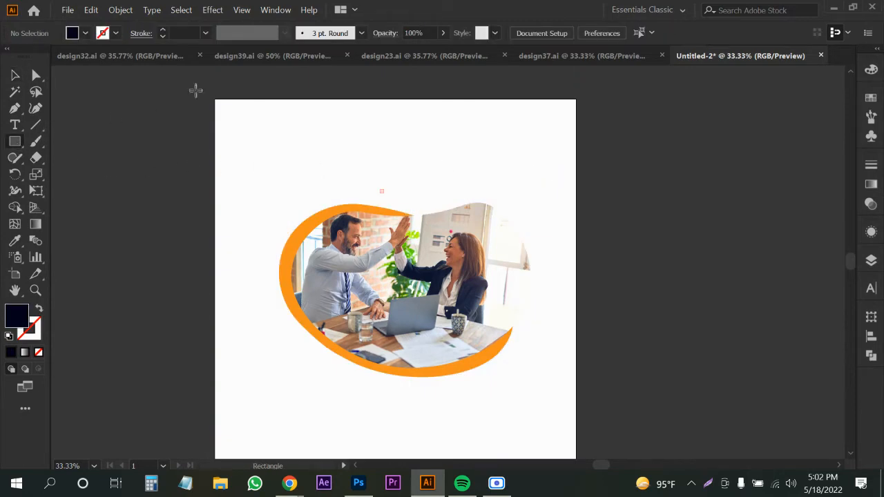
{"action": "left_click", "coordinate": [21, 78]}
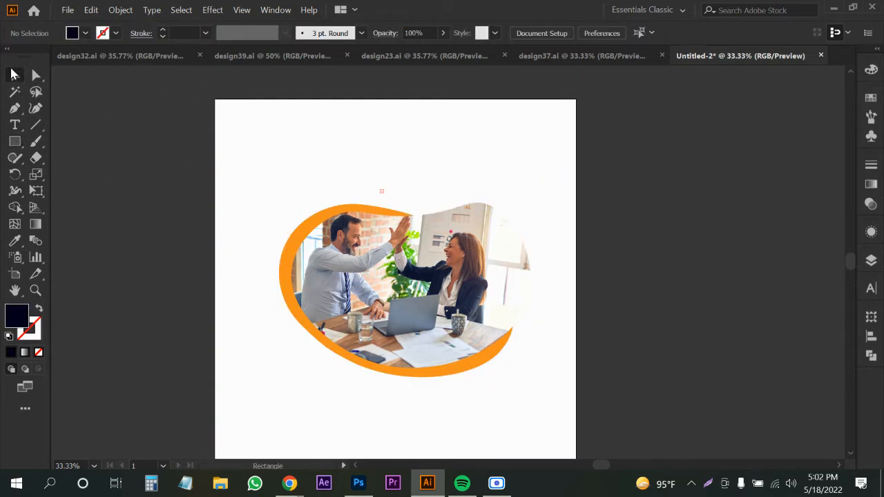
{"action": "left_click", "coordinate": [295, 166]}
{"action": "key", "text": "i"}
{"action": "left_click", "coordinate": [300, 233]}
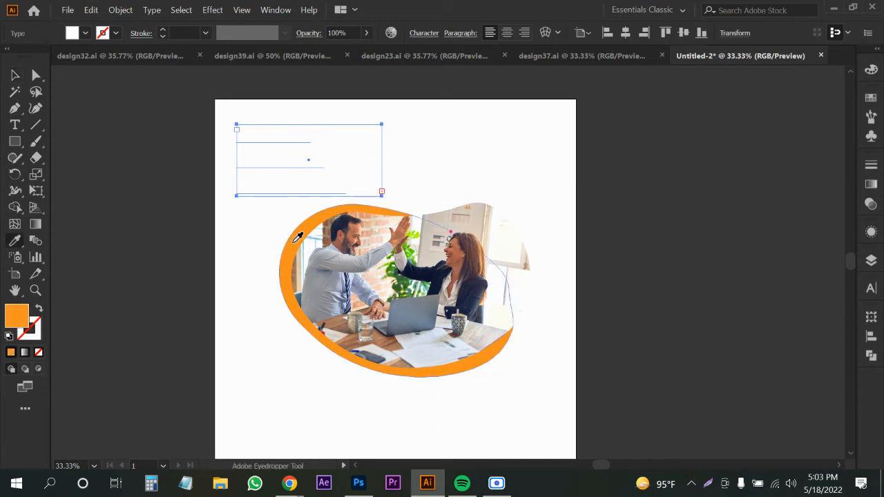
{"action": "key", "text": "v"}
{"action": "left_click", "coordinate": [181, 238]}
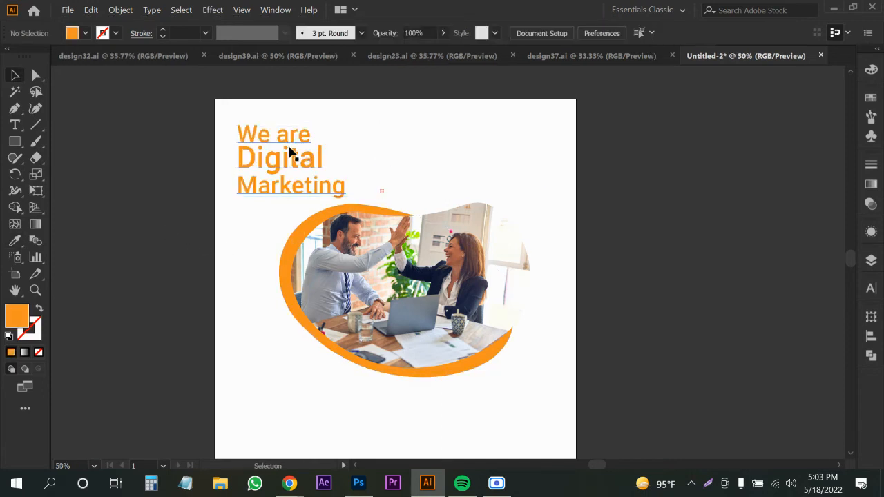
{"action": "scroll", "coordinate": [288, 150], "scroll_direction": "up", "scroll_amount": 1}
{"action": "scroll", "coordinate": [249, 166], "scroll_direction": "down", "scroll_amount": 1}
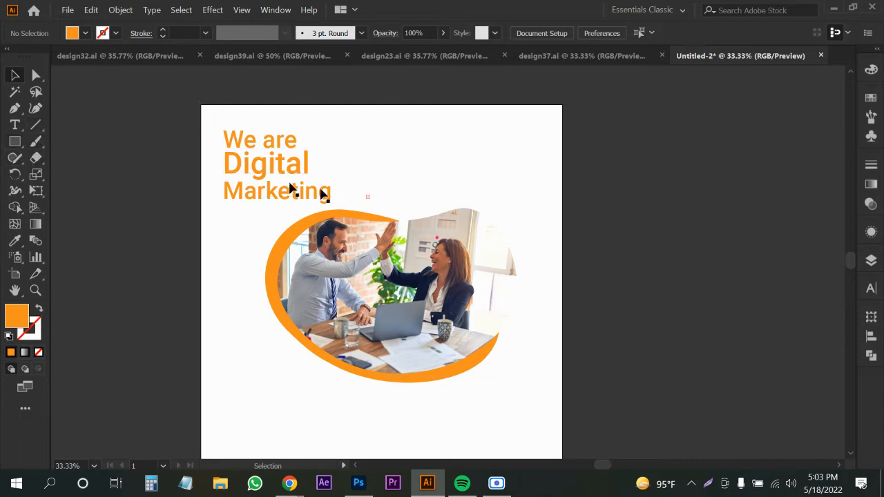
{"action": "left_click", "coordinate": [256, 192]}
{"action": "left_click", "coordinate": [97, 202]}
{"action": "left_click", "coordinate": [15, 108]}
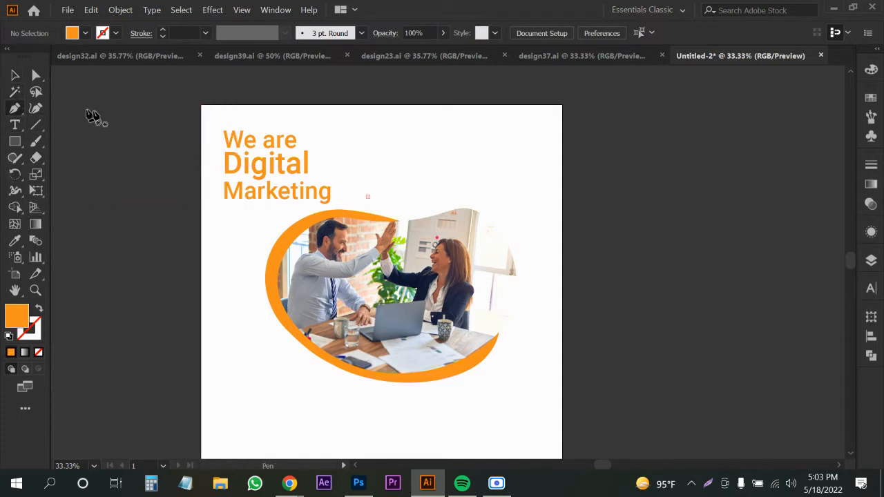
Draw a curved orange triangle over the artboard's top-left corner with the Pen tool.
{"action": "left_click", "coordinate": [186, 198]}
{"action": "left_click_drag", "start_coordinate": [254, 148], "coordinate": [298, 136]}
{"action": "left_click", "coordinate": [352, 96]}
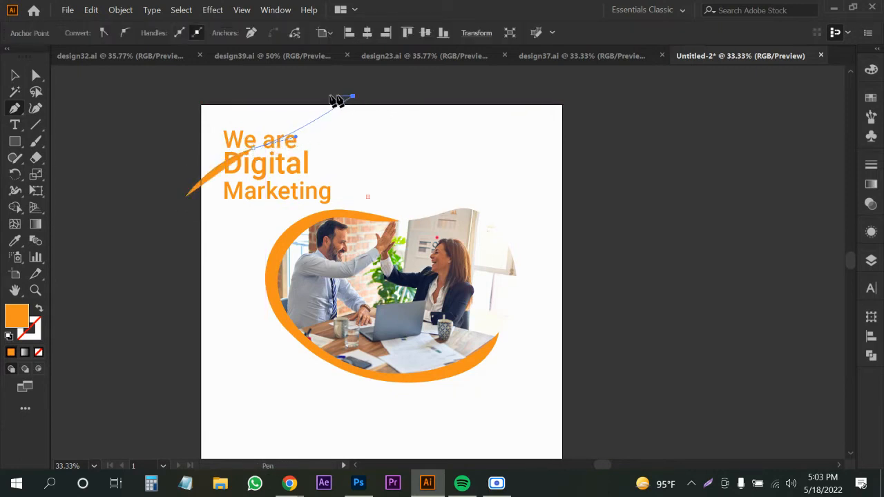
{"action": "left_click", "coordinate": [180, 87]}
{"action": "left_click", "coordinate": [186, 198]}
{"action": "key", "text": "v"}
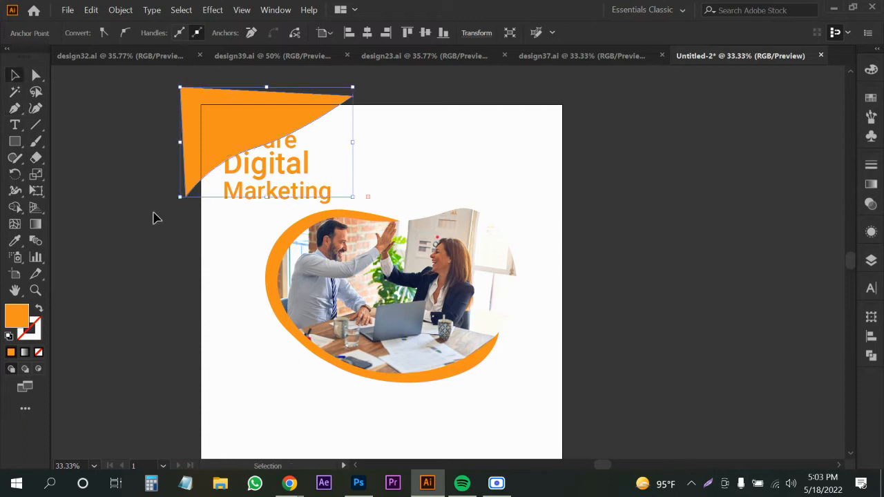
{"action": "left_click", "coordinate": [154, 213]}
Duplicate the corner shape, rotate the copy 180°, and place it at the bottom-right corner.
{"action": "left_click_drag", "start_coordinate": [216, 115], "coordinate": [581, 388]}
{"action": "left_click_drag", "start_coordinate": [691, 407], "coordinate": [324, 362]}
{"action": "left_click_drag", "start_coordinate": [643, 312], "coordinate": [537, 326]}
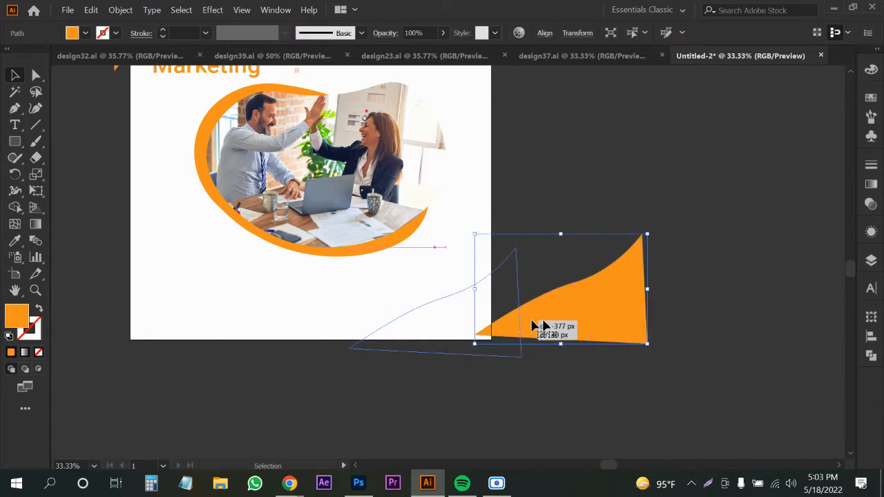
{"action": "left_click", "coordinate": [567, 275]}
{"action": "left_click_drag", "start_coordinate": [567, 275], "coordinate": [586, 293]}
{"action": "left_click", "coordinate": [251, 170]}
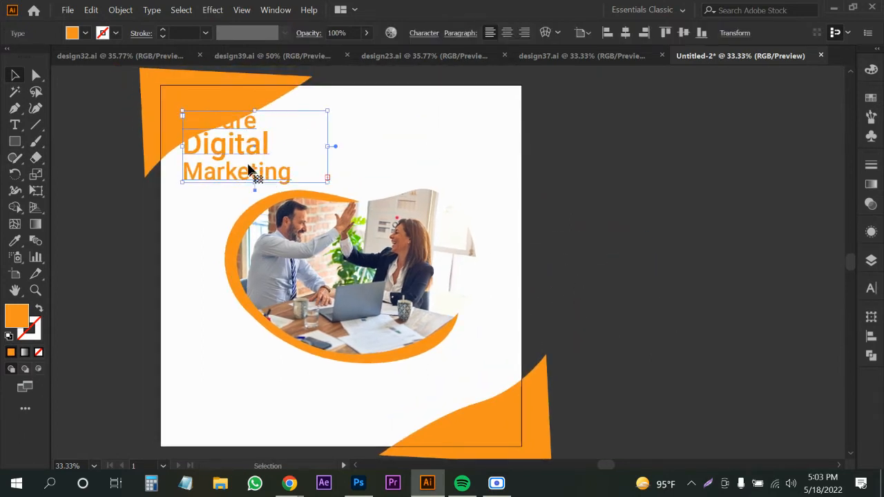
Move the headline to the artboard's upper right.
{"action": "left_click_drag", "start_coordinate": [275, 164], "coordinate": [411, 168]}
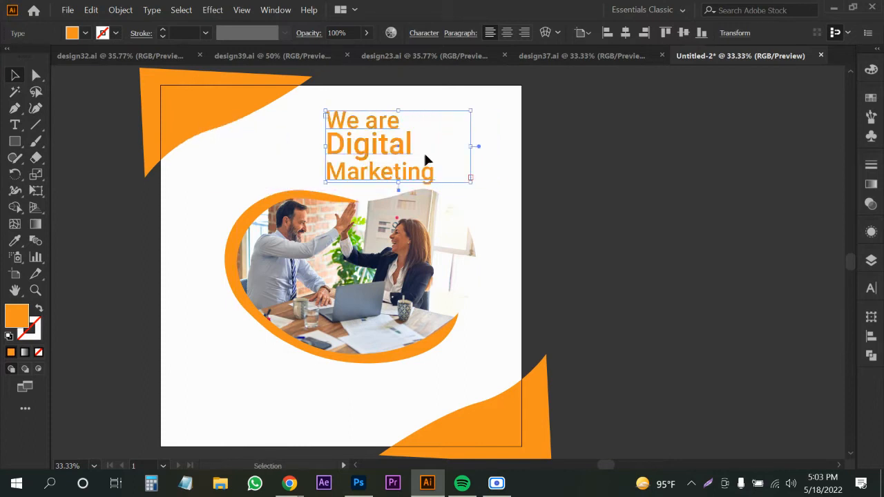
{"action": "scroll", "coordinate": [424, 150], "scroll_direction": "up", "scroll_amount": 1}
{"action": "left_click_drag", "start_coordinate": [347, 181], "coordinate": [387, 171]}
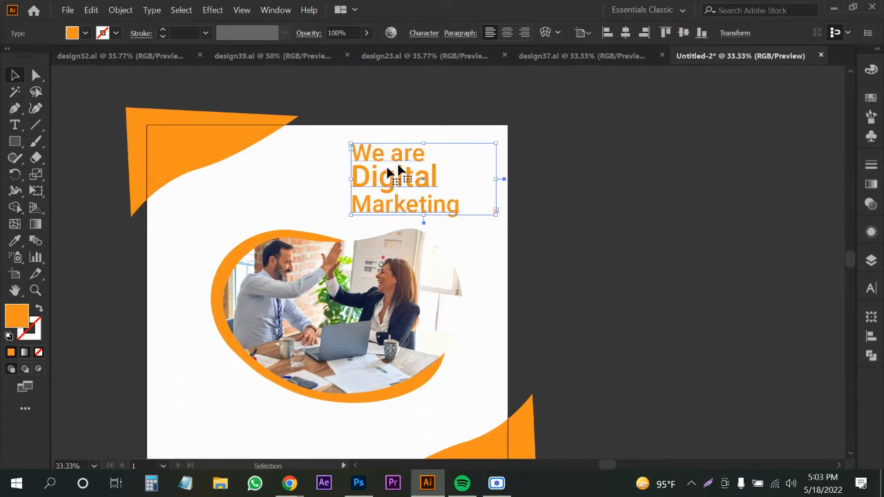
{"action": "left_click", "coordinate": [565, 254]}
Scale the photo group down slightly.
{"action": "left_click_drag", "start_coordinate": [518, 304], "coordinate": [554, 268]}
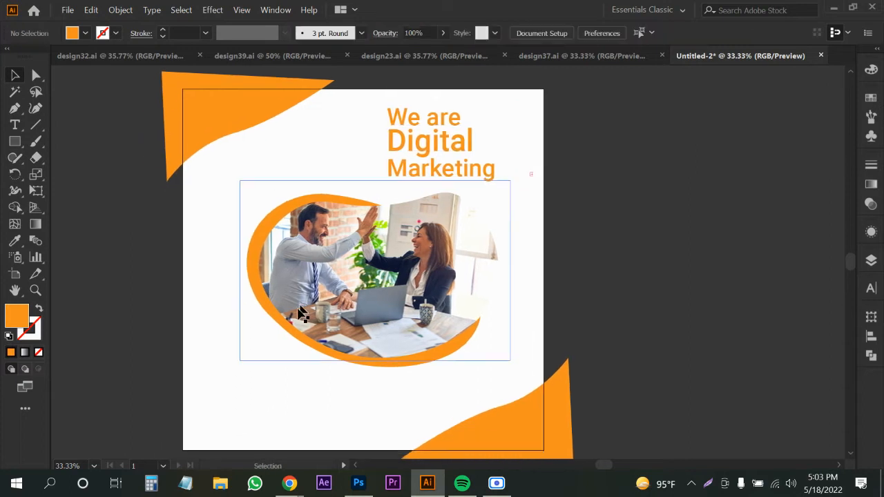
{"action": "left_click_drag", "start_coordinate": [258, 387], "coordinate": [498, 284]}
{"action": "left_click", "coordinate": [562, 260]}
{"action": "left_click_drag", "start_coordinate": [483, 154], "coordinate": [479, 191]}
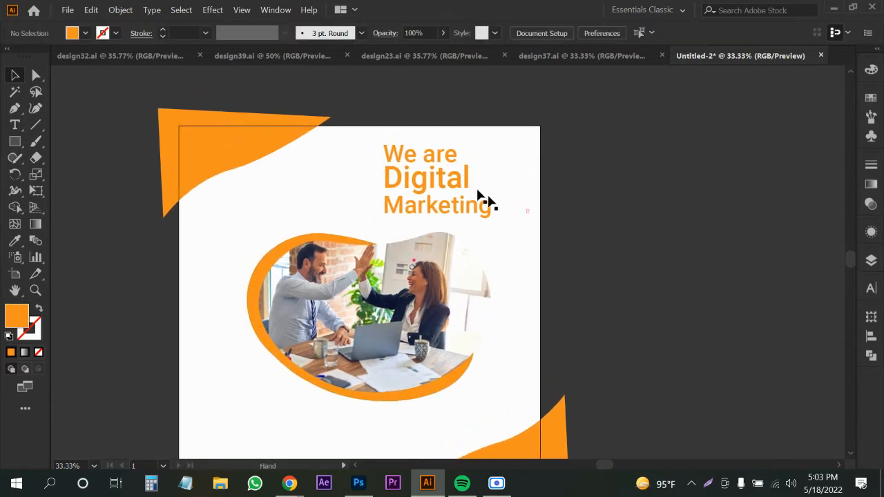
{"action": "left_click", "coordinate": [451, 180]}
{"action": "left_click", "coordinate": [449, 185]}
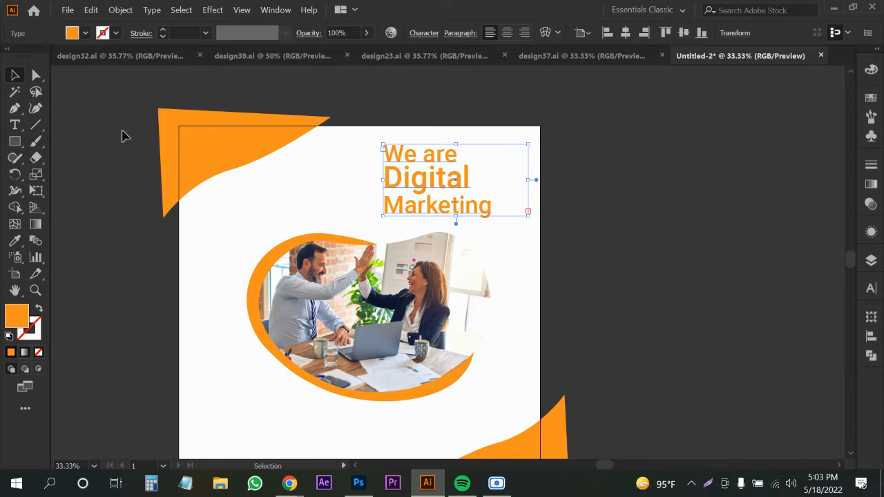
Add black 'Logo' text at the top-left corner and scale it down.
{"action": "left_click", "coordinate": [16, 126]}
{"action": "left_click", "coordinate": [201, 149]}
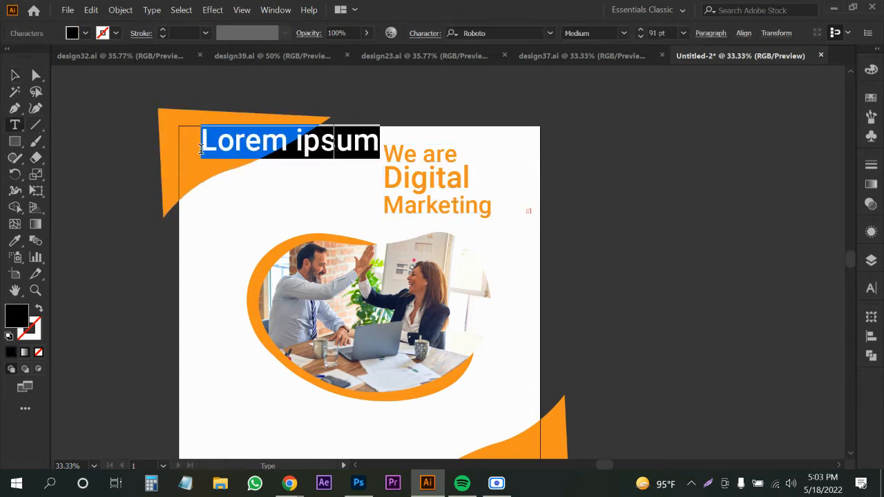
{"action": "type", "text": "Logo"}
{"action": "left_click", "coordinate": [16, 74]}
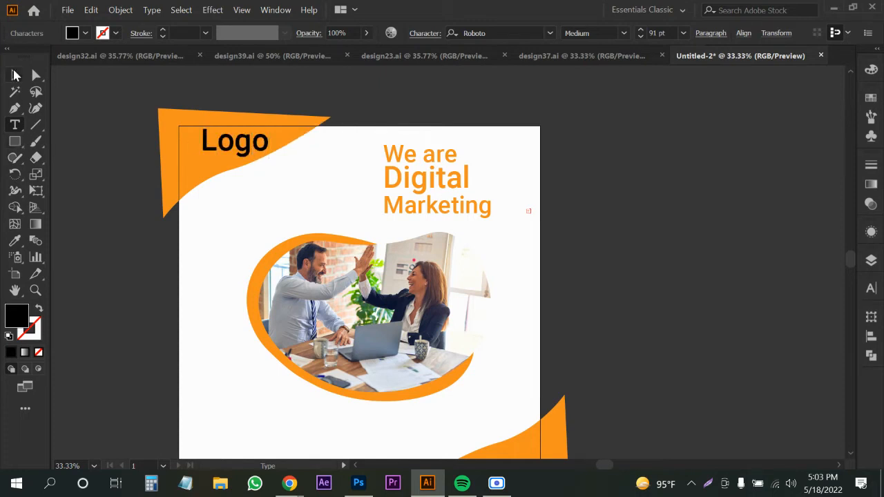
{"action": "left_click_drag", "start_coordinate": [252, 156], "coordinate": [242, 179]}
{"action": "left_click", "coordinate": [231, 219]}
{"action": "left_click_drag", "start_coordinate": [226, 231], "coordinate": [234, 231]}
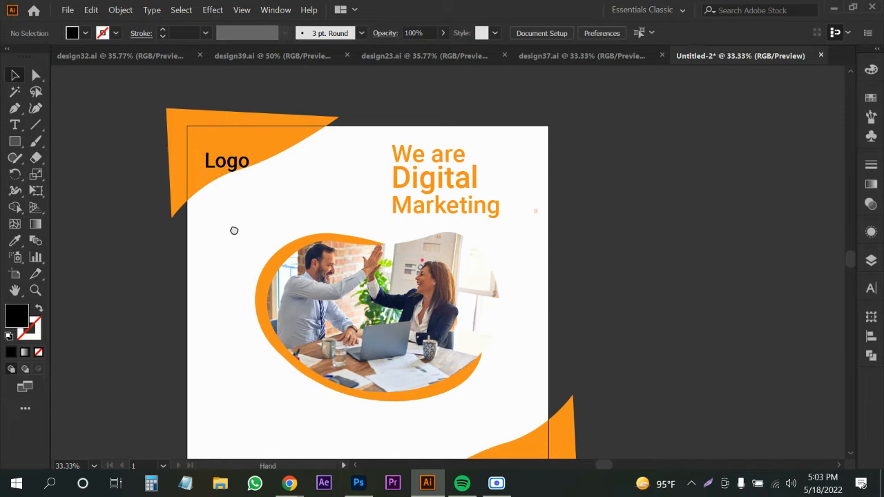
{"action": "scroll", "coordinate": [218, 164], "scroll_direction": "down", "scroll_amount": 1}
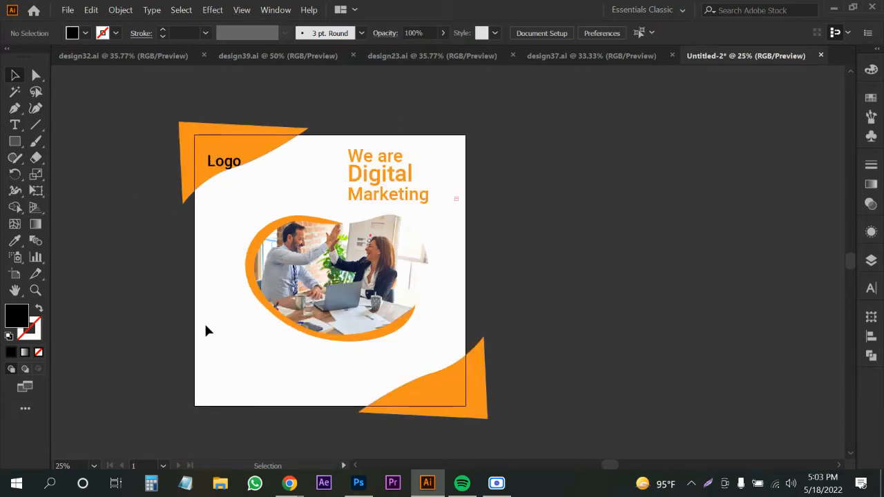
Draw a white rectangle covering the whole artboard and send it to the back.
{"action": "left_click", "coordinate": [13, 143]}
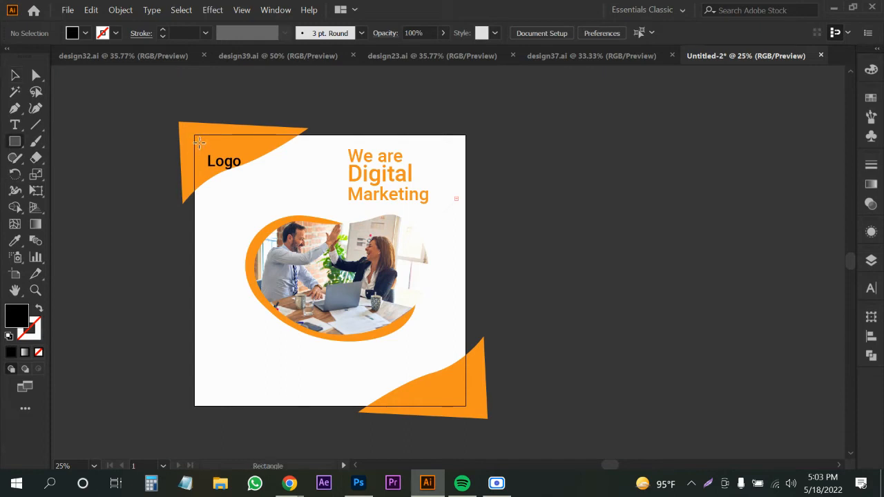
{"action": "left_click_drag", "start_coordinate": [194, 134], "coordinate": [465, 404]}
{"action": "key", "text": "v"}
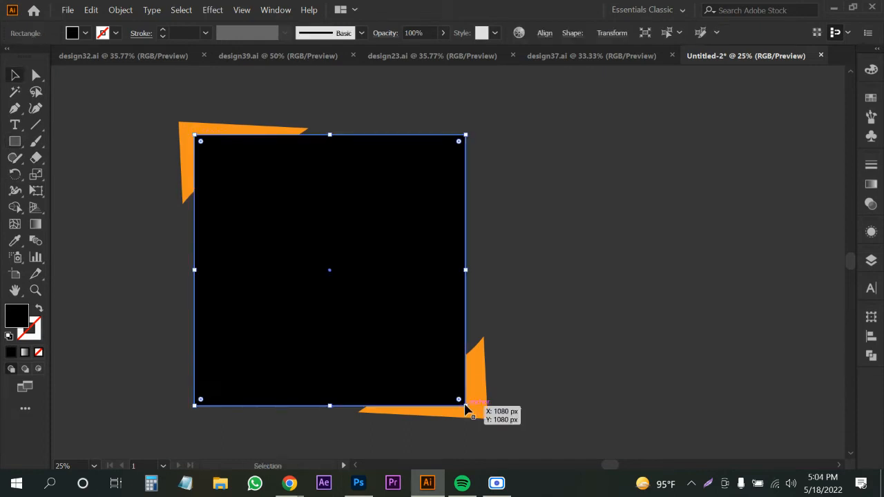
{"action": "key", "text": "ctrl+shift+bracketleft"}
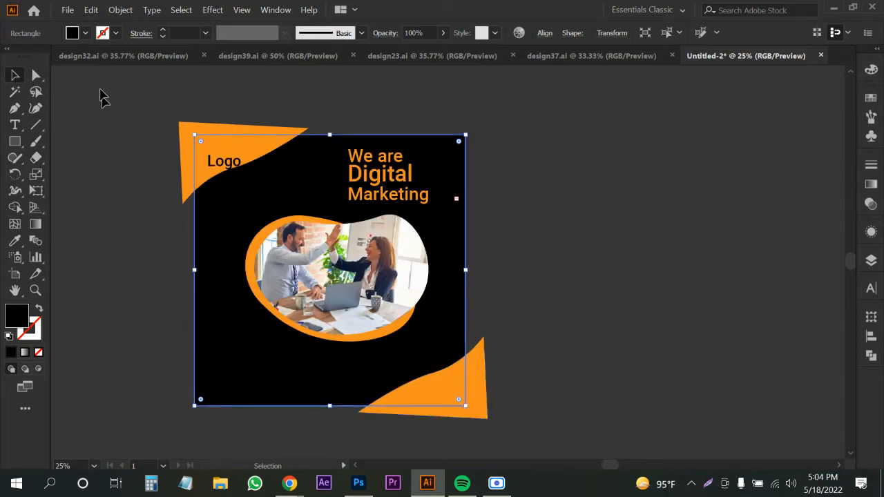
{"action": "left_click", "coordinate": [85, 32]}
{"action": "left_click", "coordinate": [28, 58]}
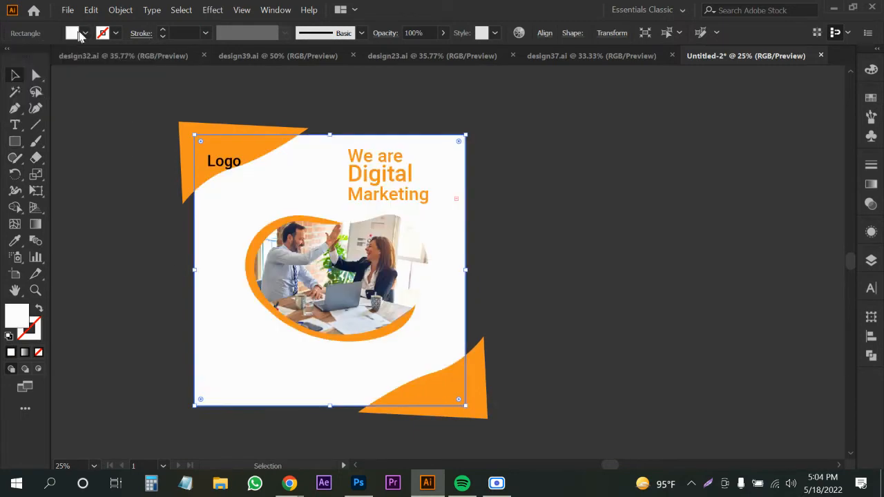
Create an inset copy of the square with Offset Path, about -25 px inward.
{"action": "left_click", "coordinate": [118, 11]}
{"action": "mouse_move", "coordinate": [283, 298]}
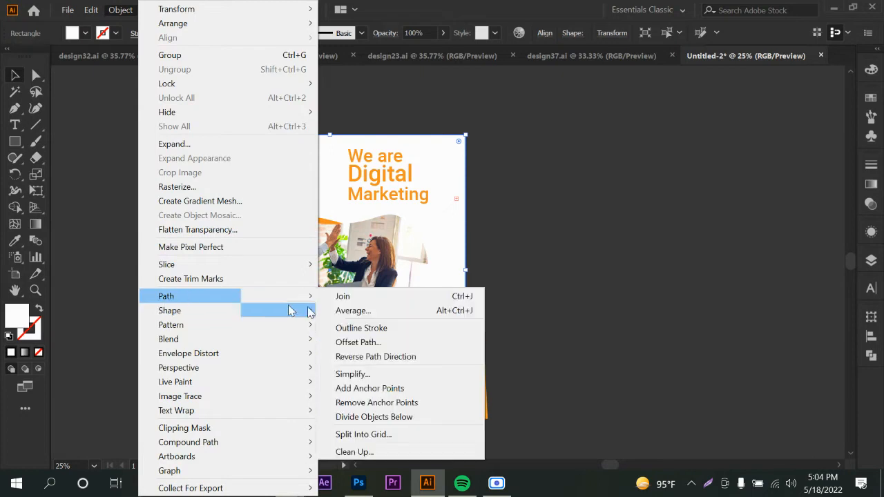
{"action": "left_click", "coordinate": [358, 342]}
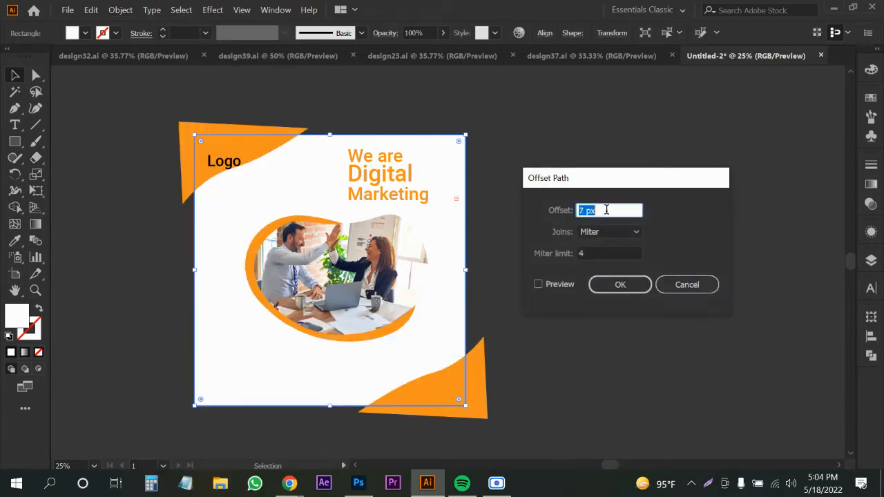
{"action": "left_click", "coordinate": [539, 285]}
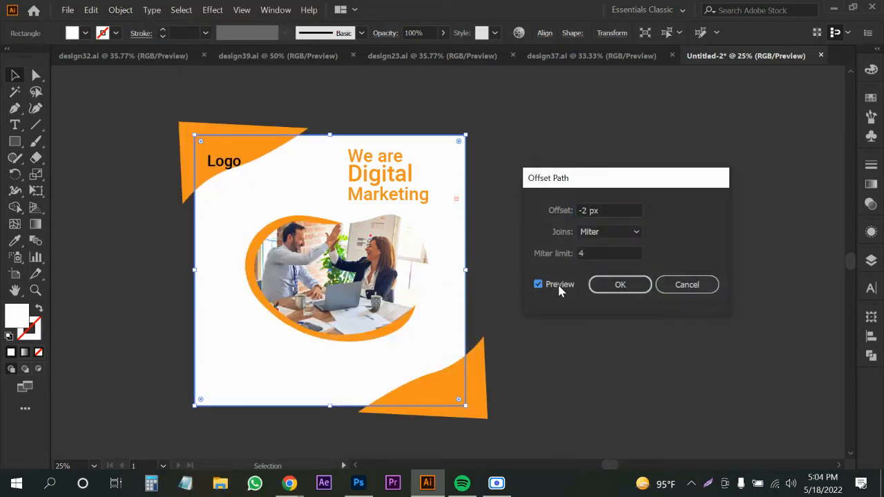
{"action": "left_click", "coordinate": [560, 290]}
{"action": "left_click", "coordinate": [560, 289]}
{"action": "left_click", "coordinate": [600, 211]}
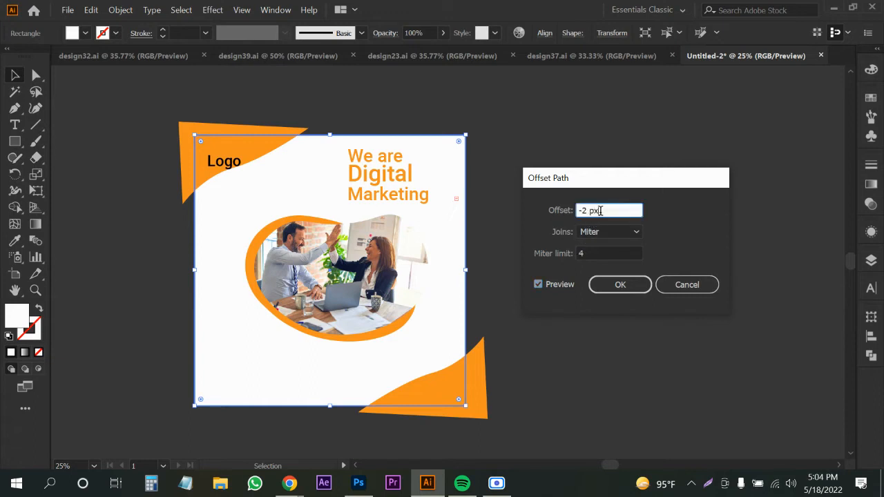
{"action": "key", "text": "Down"}
{"action": "key", "text": "Down"}
{"action": "key", "text": "Down"}
{"action": "key", "text": "Down"}
{"action": "key", "text": "Down"}
{"action": "key", "text": "Down"}
{"action": "key", "text": "Down"}
{"action": "key", "text": "Down"}
{"action": "key", "text": "Down"}
{"action": "key", "text": "Down"}
{"action": "key", "text": "Down"}
{"action": "key", "text": "Down"}
{"action": "key", "text": "Down"}
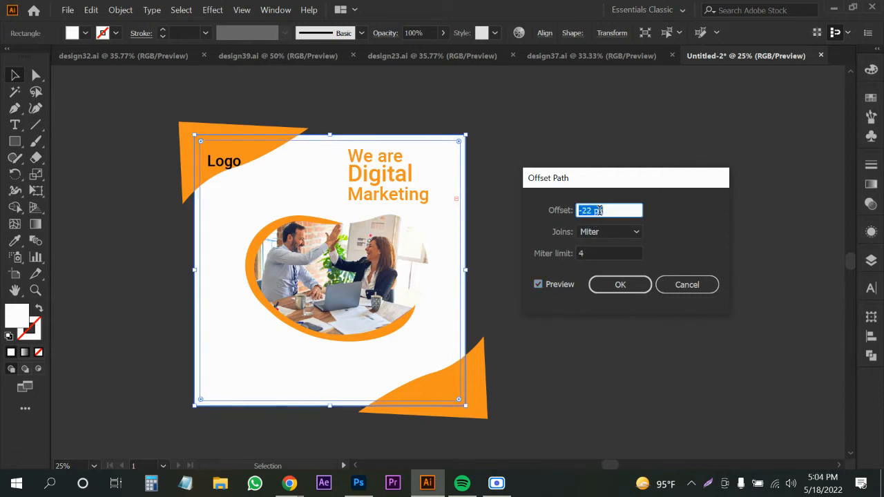
{"action": "key", "text": "Down"}
{"action": "key", "text": "Down"}
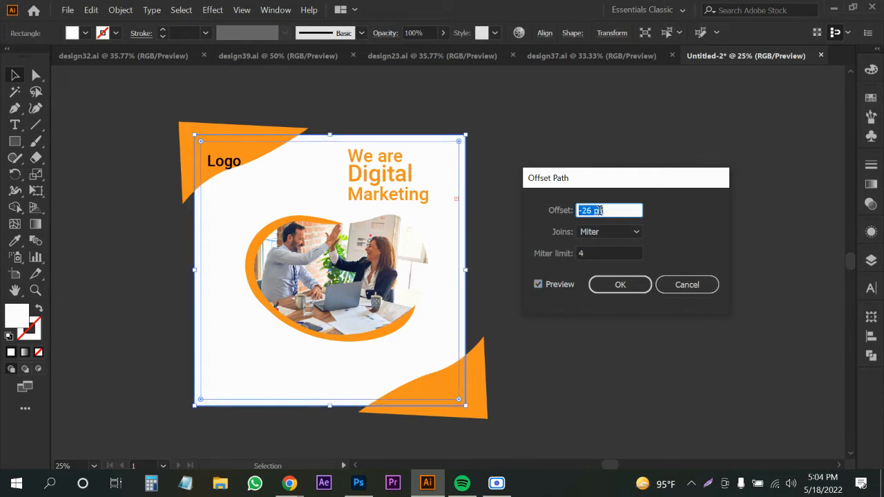
{"action": "key", "text": "Up"}
{"action": "left_click", "coordinate": [614, 280]}
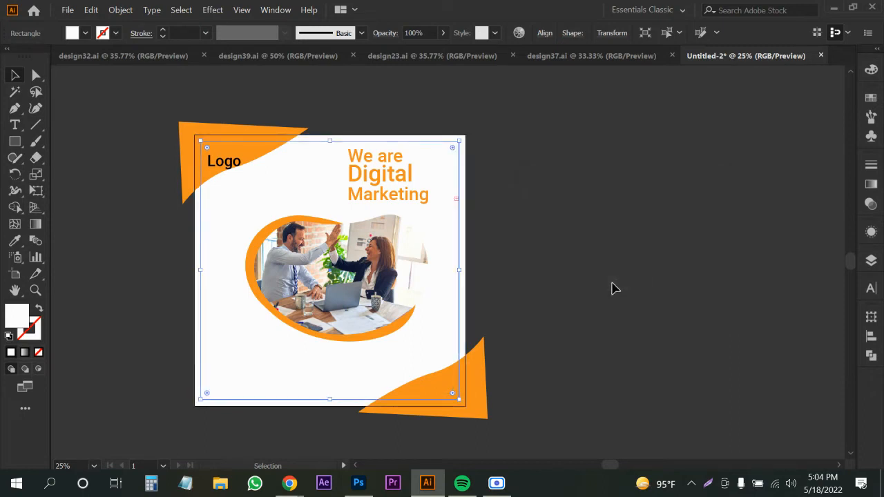
Set the inset square's fill to None and convert it into a guide.
{"action": "left_click", "coordinate": [85, 33]}
{"action": "left_click", "coordinate": [10, 57]}
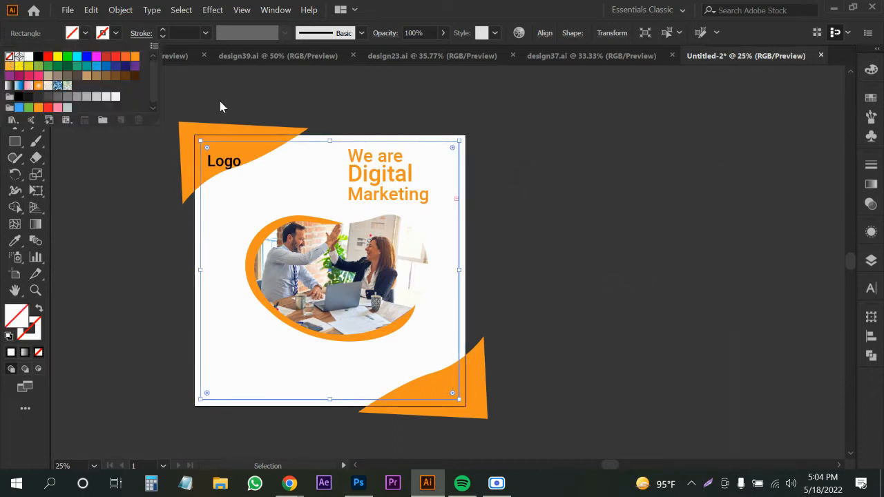
{"action": "left_click", "coordinate": [235, 142]}
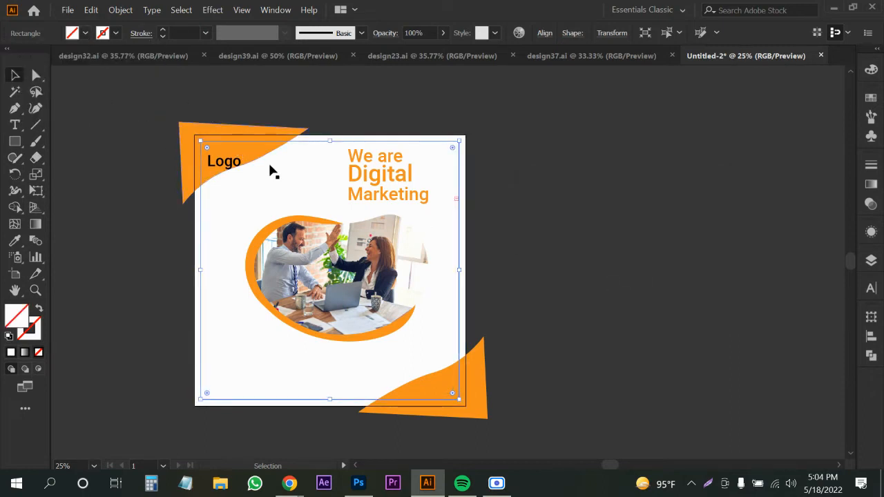
{"action": "right_click", "coordinate": [310, 145]}
{"action": "left_click", "coordinate": [346, 318]}
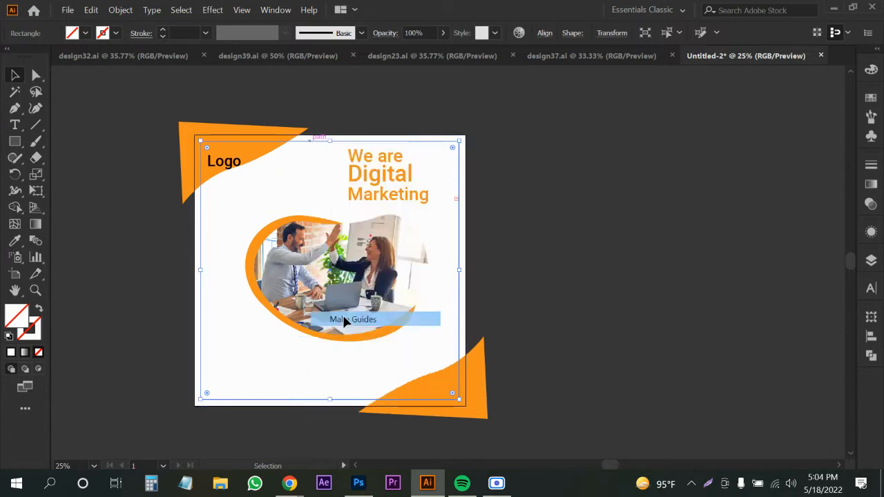
{"action": "key", "text": "ctrl+="}
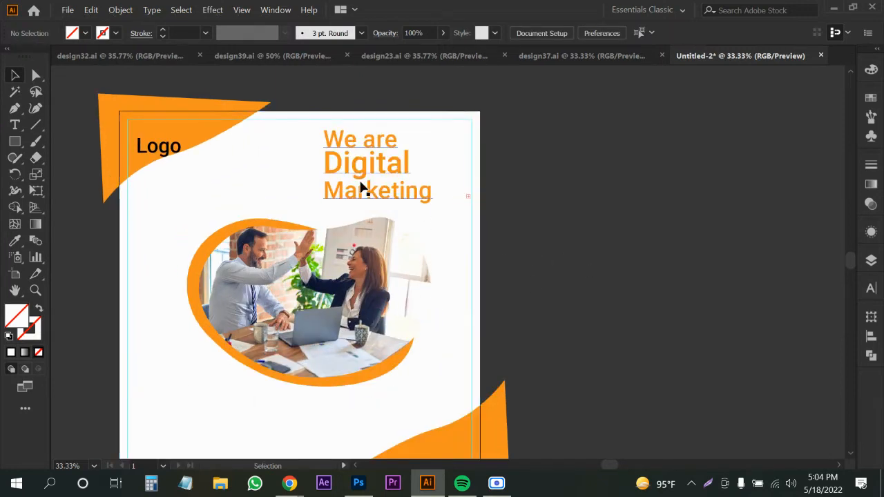
Shrink the photo and its orange frame proportionally.
{"action": "left_click", "coordinate": [369, 165]}
{"action": "left_click", "coordinate": [289, 316]}
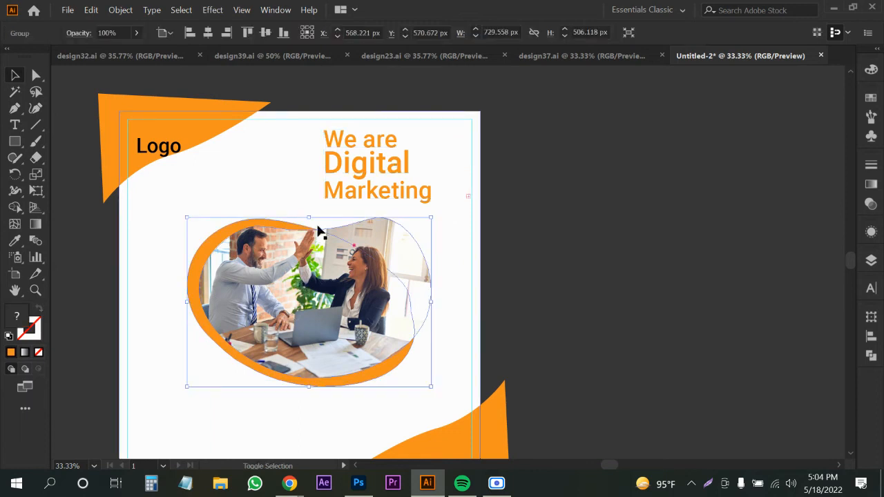
{"action": "left_click_drag", "start_coordinate": [309, 218], "coordinate": [311, 235]}
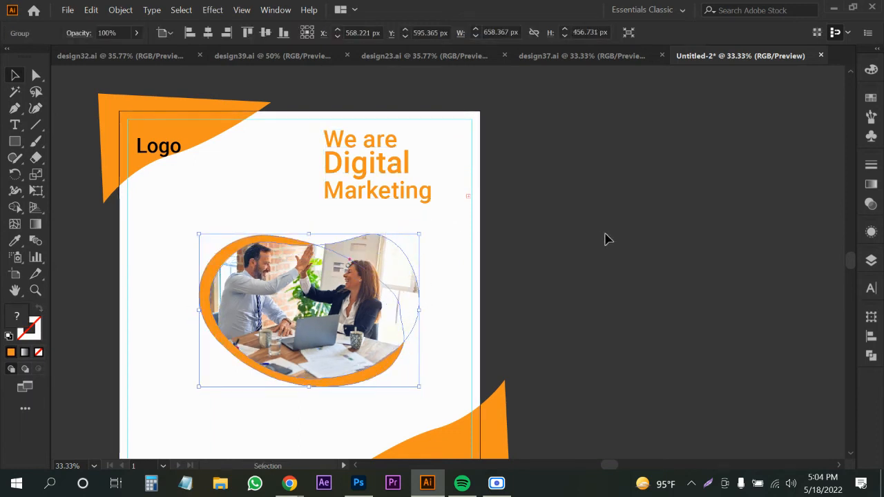
{"action": "left_click", "coordinate": [606, 239]}
Enlarge the orange headline within the top-right margin.
{"action": "left_click", "coordinate": [392, 178]}
{"action": "left_click_drag", "start_coordinate": [396, 198], "coordinate": [446, 215]}
{"action": "key", "text": "ctrl+z"}
{"action": "left_click", "coordinate": [663, 271]}
{"action": "left_click_drag", "start_coordinate": [589, 283], "coordinate": [626, 267]}
{"action": "left_click_drag", "start_coordinate": [526, 302], "coordinate": [561, 278]}
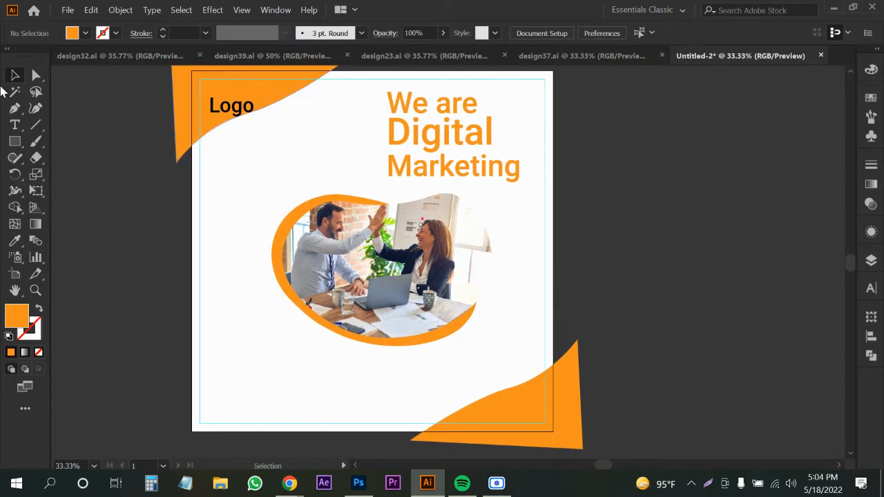
Add a 'C:' contact line with the phone number near the bottom-left.
{"action": "left_click", "coordinate": [14, 125]}
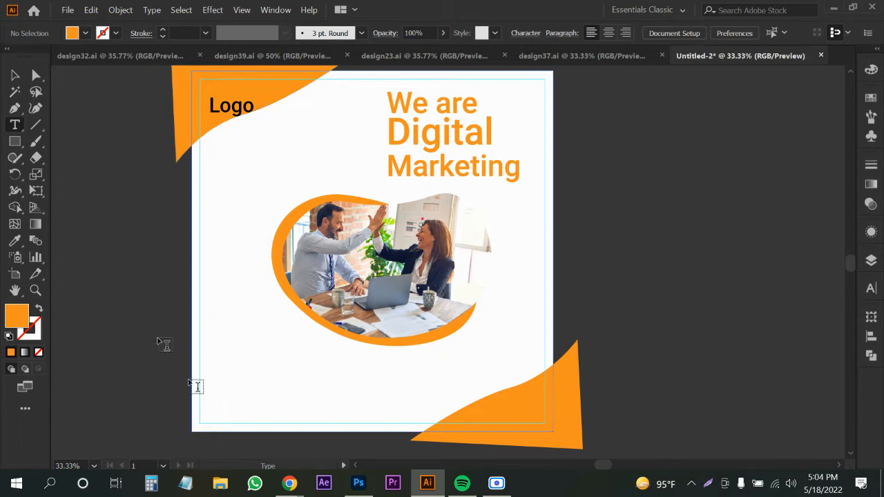
{"action": "left_click", "coordinate": [225, 403]}
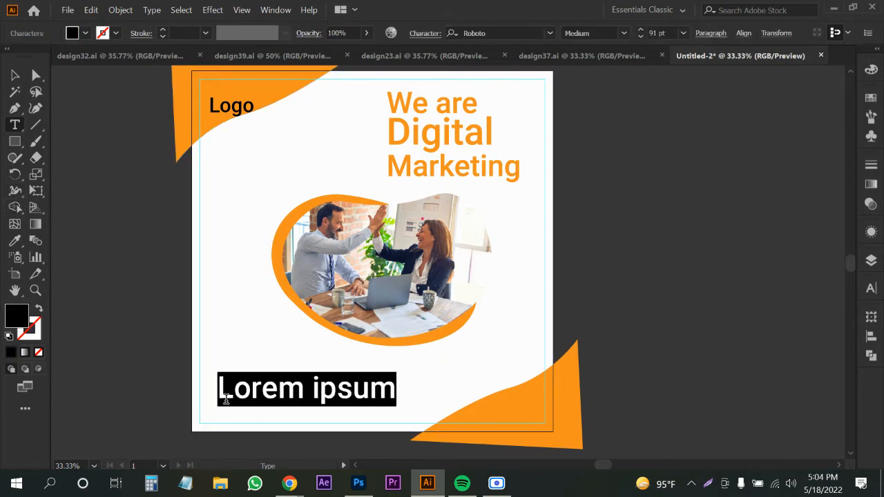
{"action": "type", "text": "C"}
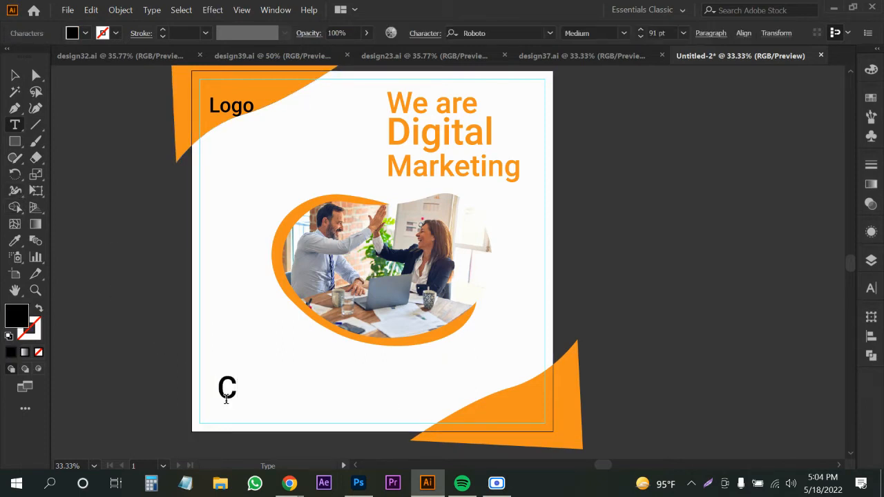
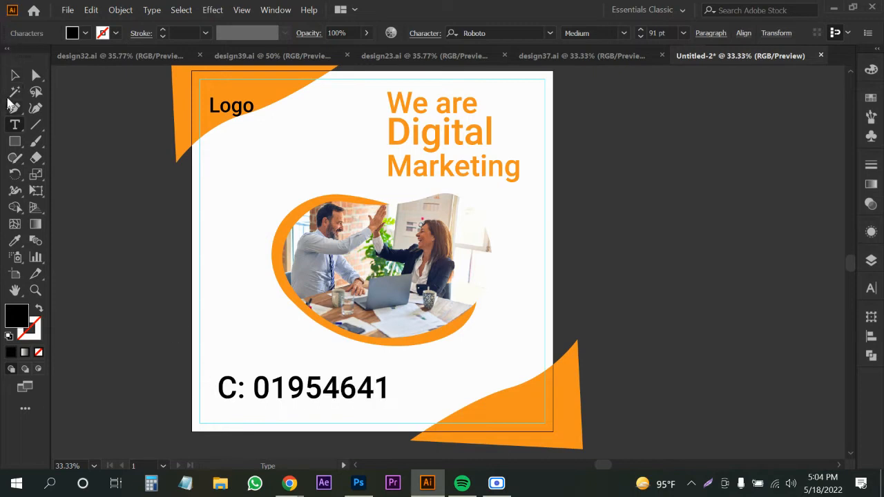
{"action": "left_click", "coordinate": [14, 75]}
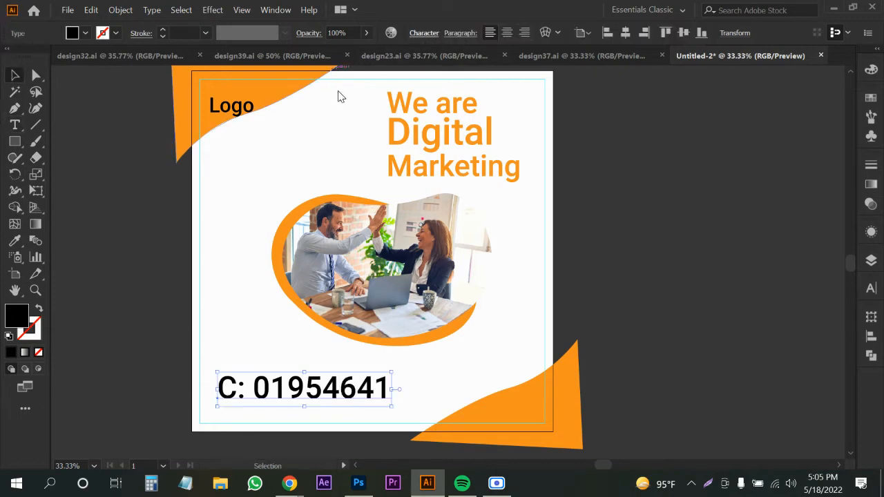
Set the contact text's font style to Roboto Regular.
{"action": "left_click", "coordinate": [424, 33]}
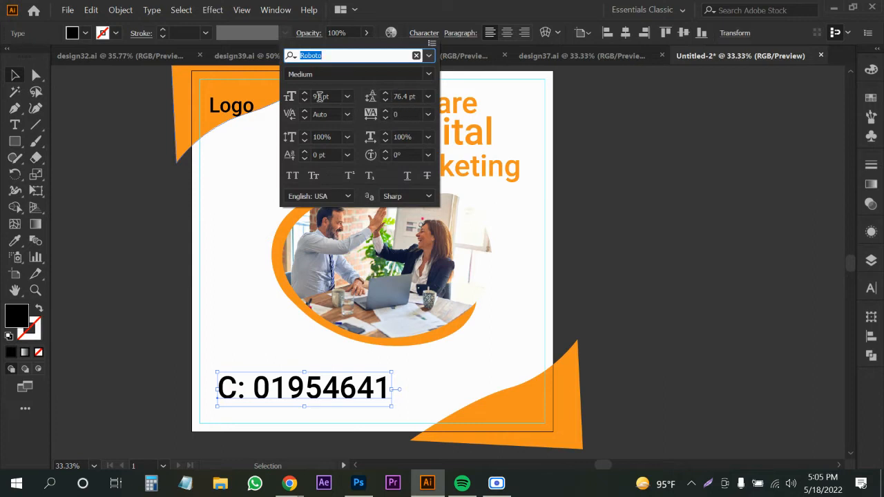
{"action": "left_click", "coordinate": [428, 73]}
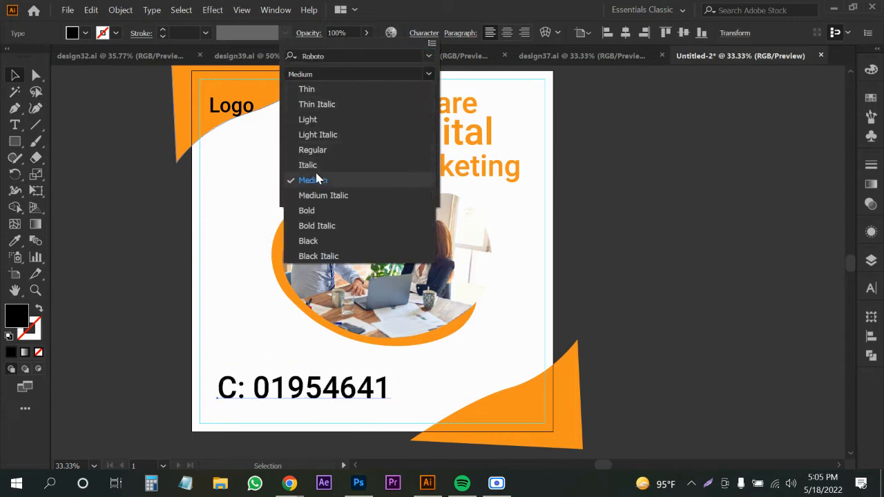
{"action": "left_click", "coordinate": [320, 152]}
{"action": "left_click", "coordinate": [391, 422]}
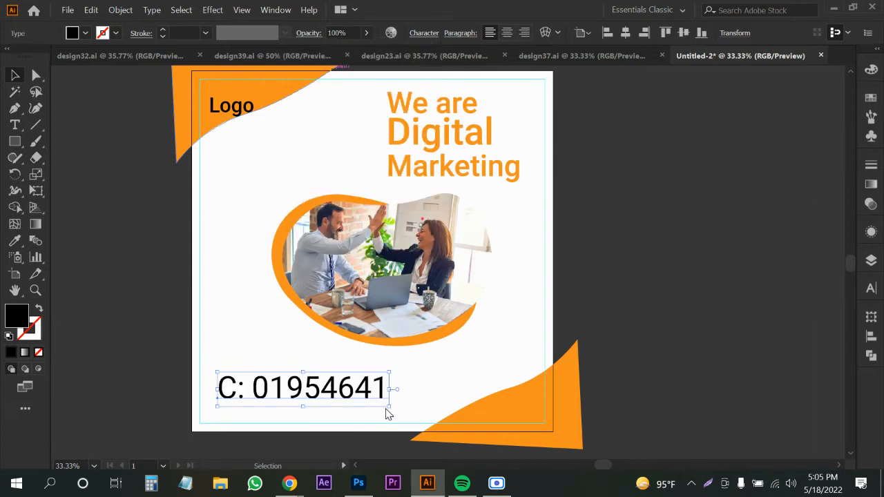
Shrink the contact text and nudge the Logo text up and left.
{"action": "left_click_drag", "start_coordinate": [389, 406], "coordinate": [235, 404]}
{"action": "left_click_drag", "start_coordinate": [222, 111], "coordinate": [216, 107]}
{"action": "left_click", "coordinate": [128, 315]}
{"action": "left_click_drag", "start_coordinate": [151, 329], "coordinate": [161, 293]}
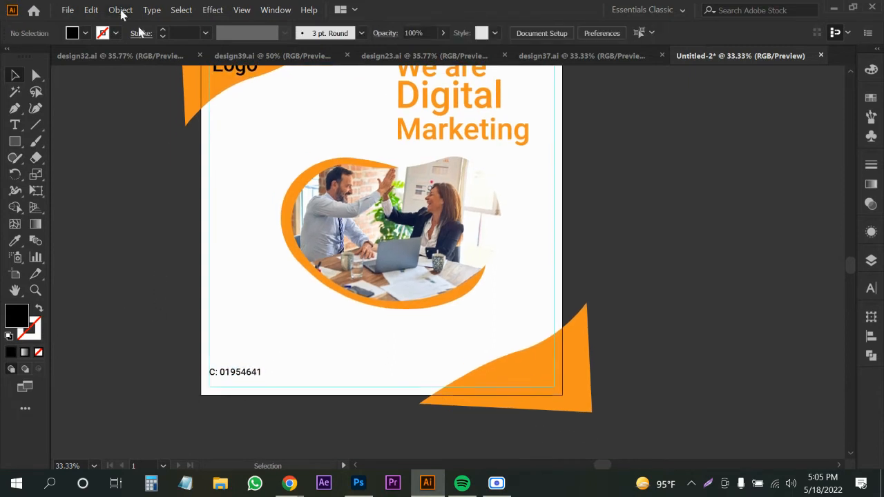
Delete the contact text and the photo with its orange frame.
{"action": "left_click", "coordinate": [235, 372]}
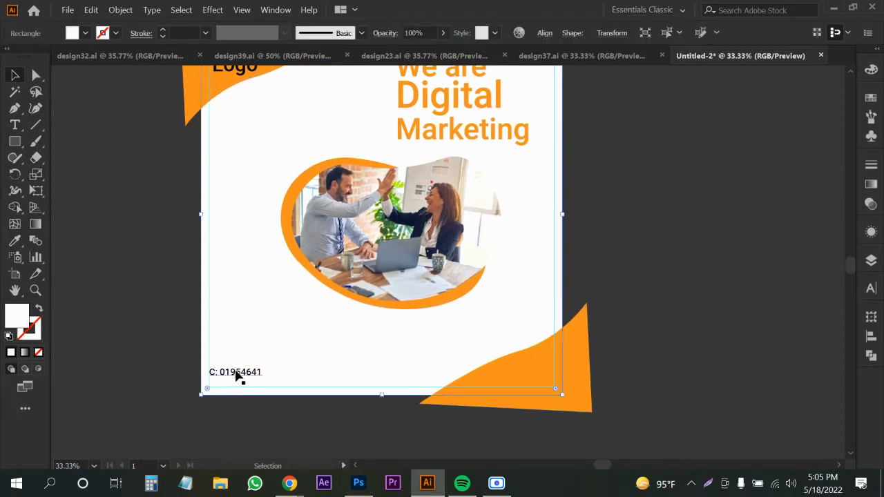
{"action": "left_click", "coordinate": [235, 372]}
{"action": "left_click_drag", "start_coordinate": [238, 372], "coordinate": [334, 370]}
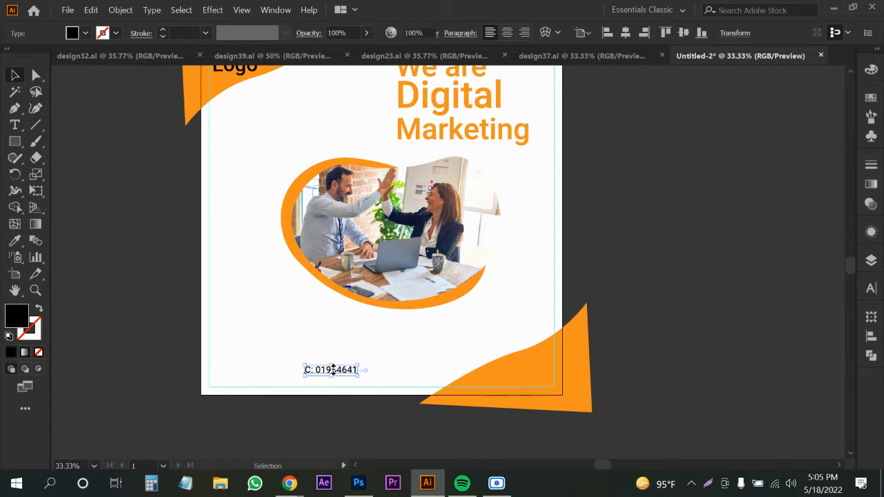
{"action": "key", "text": "Delete"}
{"action": "left_click_drag", "start_coordinate": [404, 332], "coordinate": [390, 380]}
{"action": "left_click", "coordinate": [395, 309]}
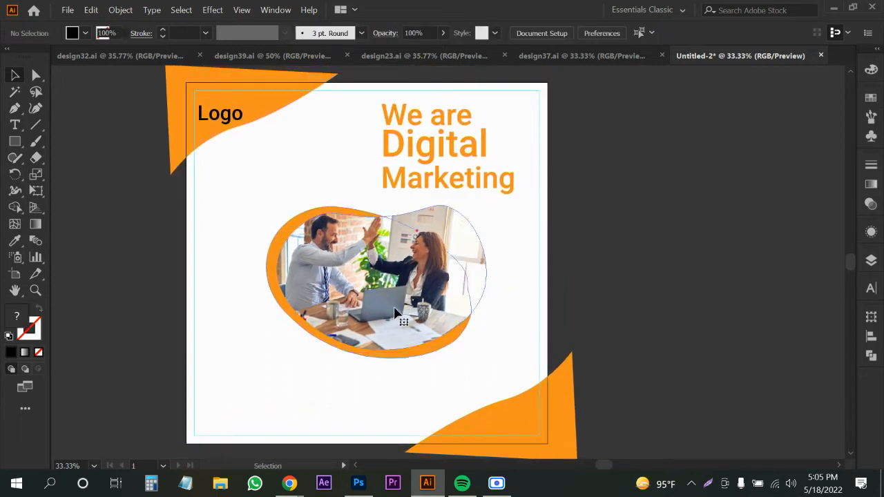
{"action": "key", "text": "Delete"}
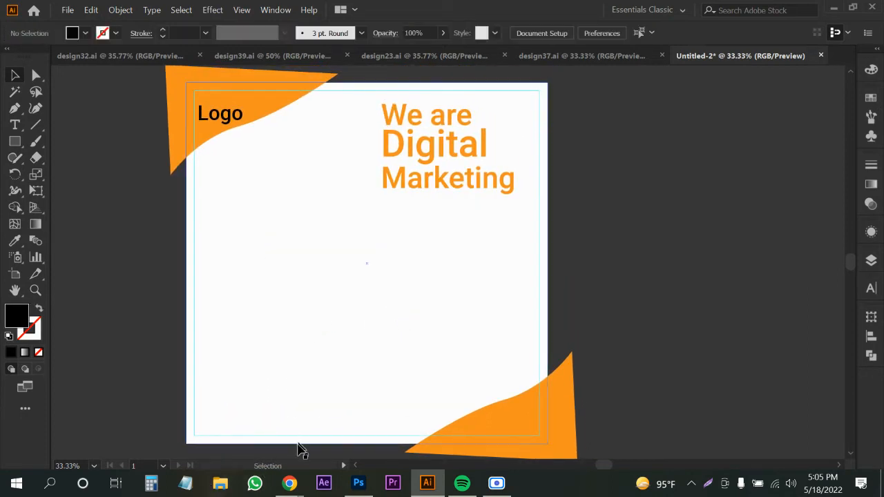
Look through social media post references in Chrome.
{"action": "left_click", "coordinate": [278, 483]}
{"action": "left_click", "coordinate": [239, 447]}
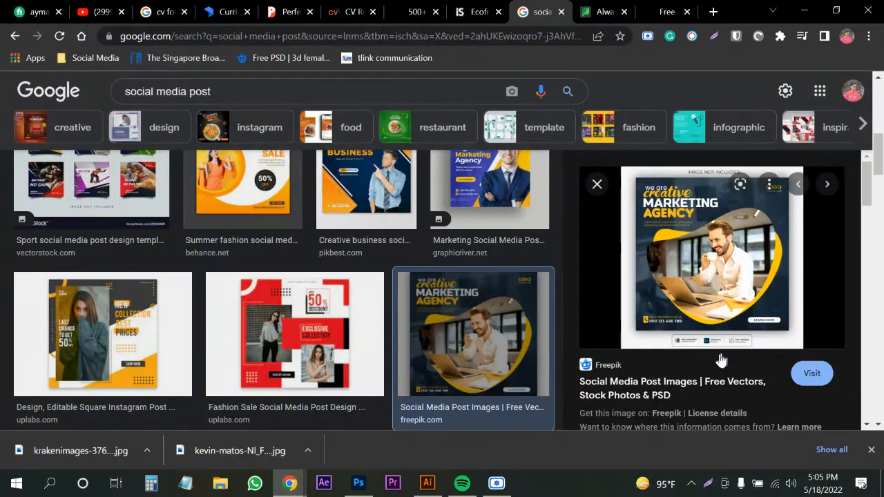
{"action": "scroll", "coordinate": [718, 359], "scroll_direction": "down", "scroll_amount": 3}
{"action": "scroll", "coordinate": [626, 356], "scroll_direction": "down", "scroll_amount": 2}
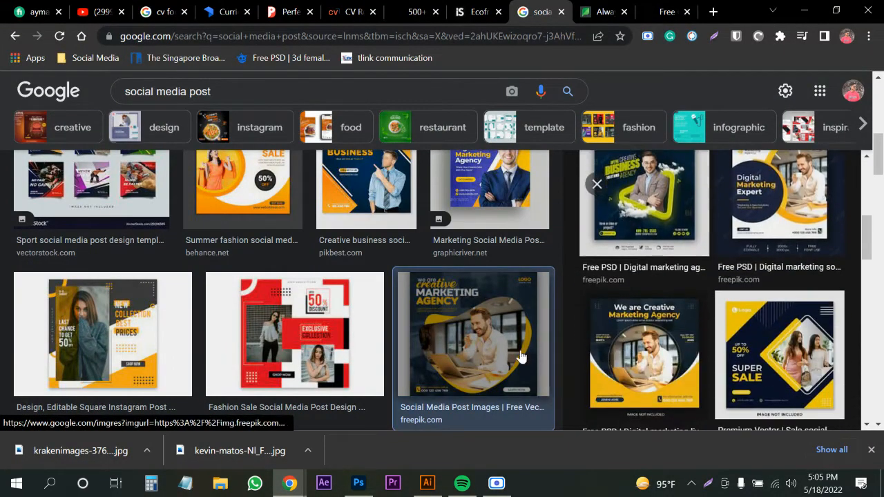
{"action": "scroll", "coordinate": [474, 355], "scroll_direction": "down", "scroll_amount": 7}
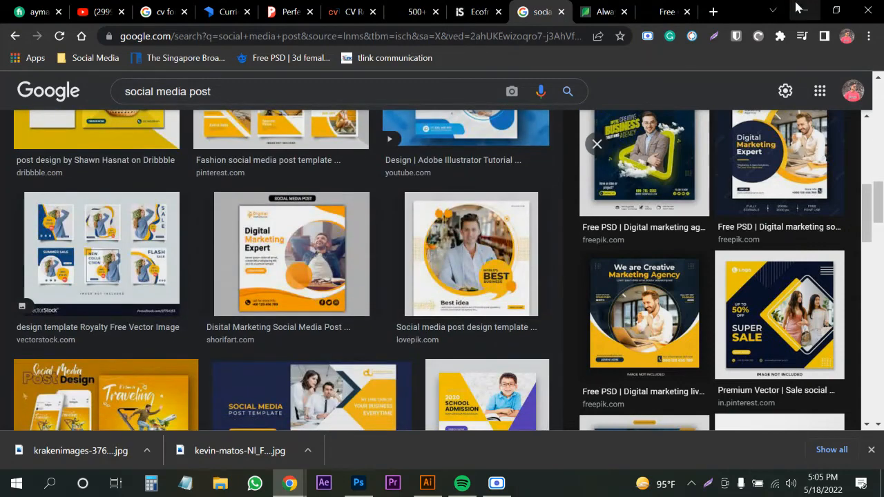
{"action": "left_click", "coordinate": [802, 10]}
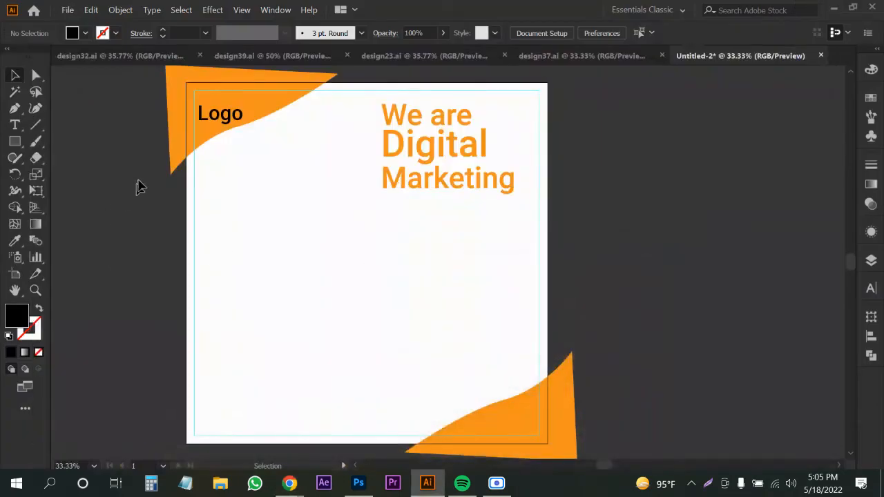
Delete the Logo text and the top-left orange corner shape.
{"action": "left_click", "coordinate": [241, 115]}
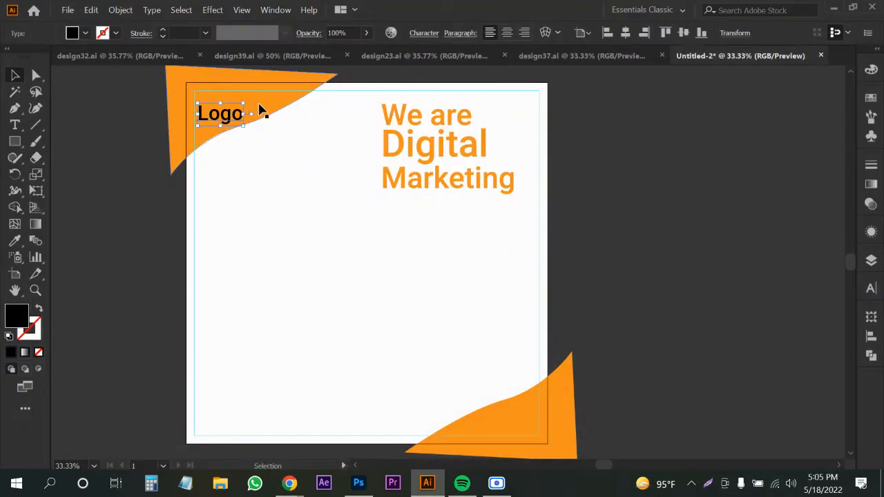
{"action": "key", "text": "Delete"}
{"action": "left_click", "coordinate": [219, 113]}
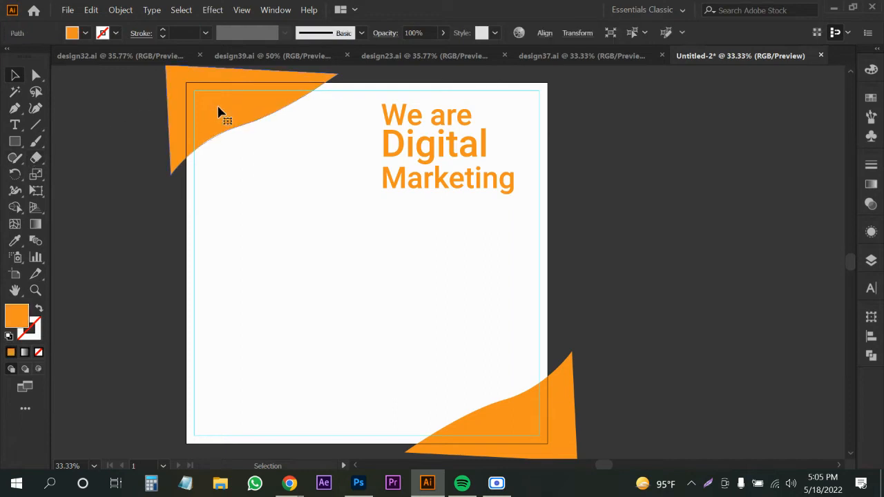
{"action": "key", "text": "Delete"}
Draw a large orange circle, about 1274 px wide, over the artboard's upper half.
{"action": "left_click", "coordinate": [15, 141]}
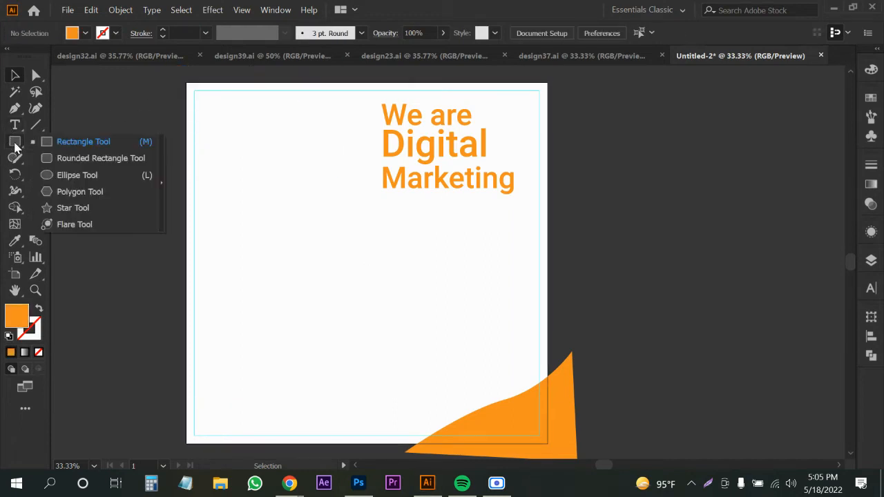
{"action": "left_click", "coordinate": [69, 174]}
{"action": "left_click_drag", "start_coordinate": [346, 180], "coordinate": [546, 313]}
{"action": "key", "text": "v"}
{"action": "left_click_drag", "start_coordinate": [369, 287], "coordinate": [387, 257]}
{"action": "left_click_drag", "start_coordinate": [389, 303], "coordinate": [388, 234]}
{"action": "left_click", "coordinate": [31, 333]}
{"action": "left_click_drag", "start_coordinate": [306, 181], "coordinate": [306, 185]}
{"action": "scroll", "coordinate": [308, 187], "scroll_direction": "up", "scroll_amount": 1}
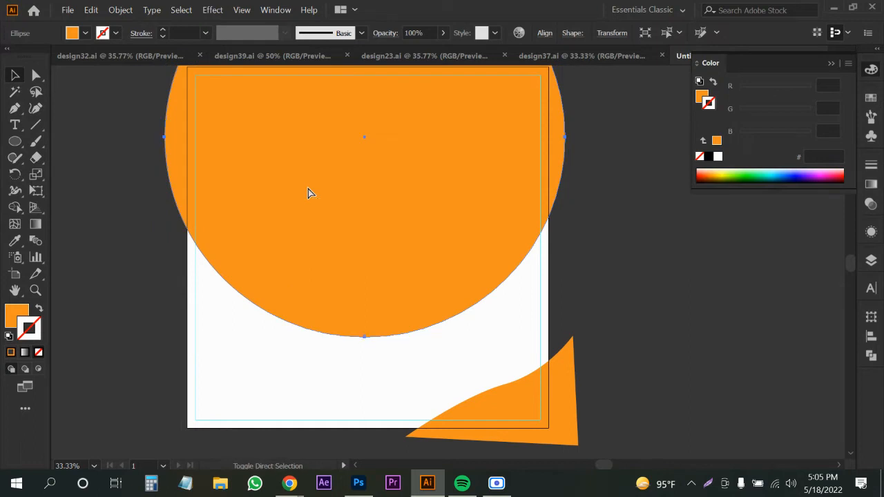
Send the circle, then the white background rectangle, to the back.
{"action": "key", "text": "ctrl+shift+bracketleft"}
{"action": "left_click", "coordinate": [219, 385]}
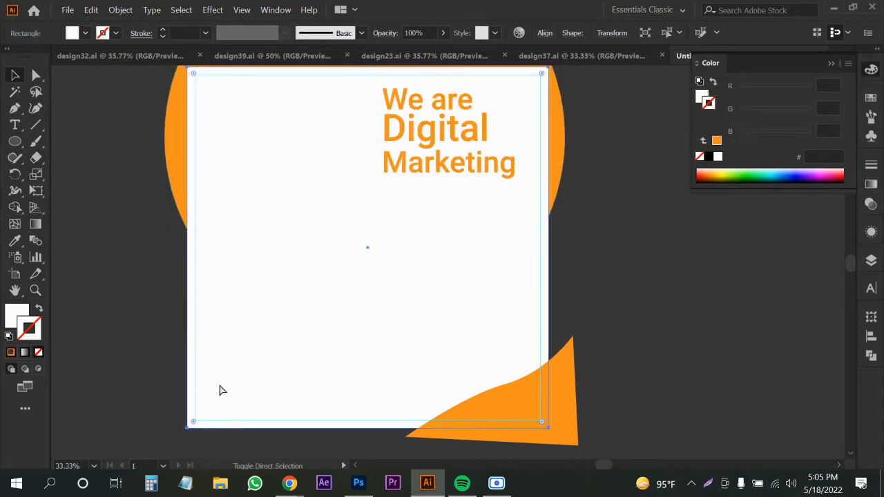
{"action": "key", "text": "ctrl+shift+bracketleft"}
{"action": "left_click", "coordinate": [114, 355]}
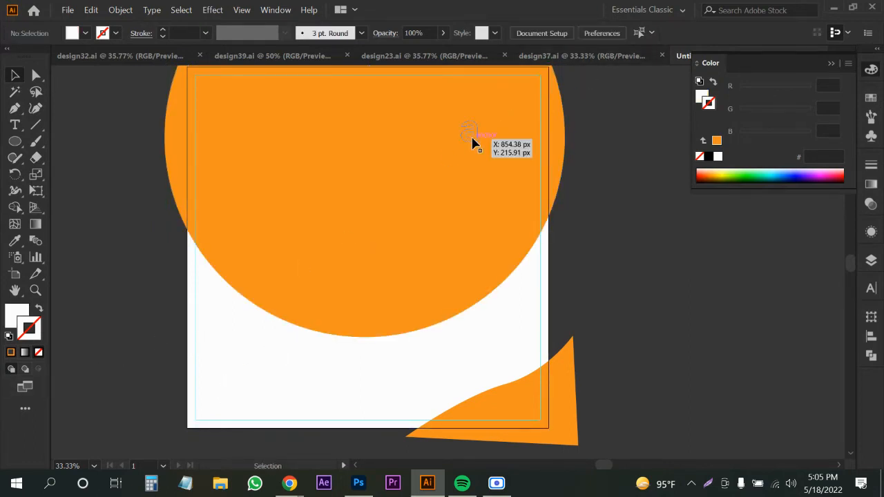
Move the headline group left onto the circle and make its fill white.
{"action": "left_click", "coordinate": [474, 138]}
{"action": "left_click_drag", "start_coordinate": [474, 138], "coordinate": [379, 114]}
{"action": "left_click", "coordinate": [71, 33]}
{"action": "left_click", "coordinate": [29, 57]}
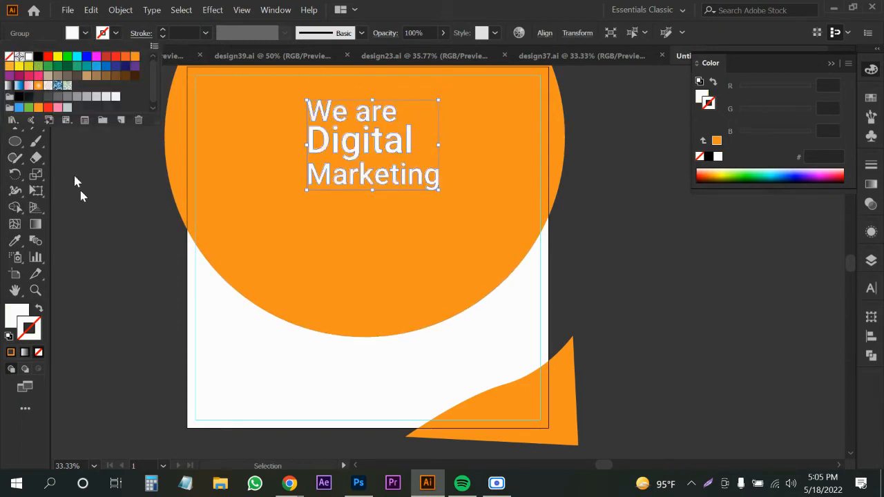
{"action": "left_click", "coordinate": [99, 224]}
{"action": "left_click_drag", "start_coordinate": [254, 294], "coordinate": [232, 290]}
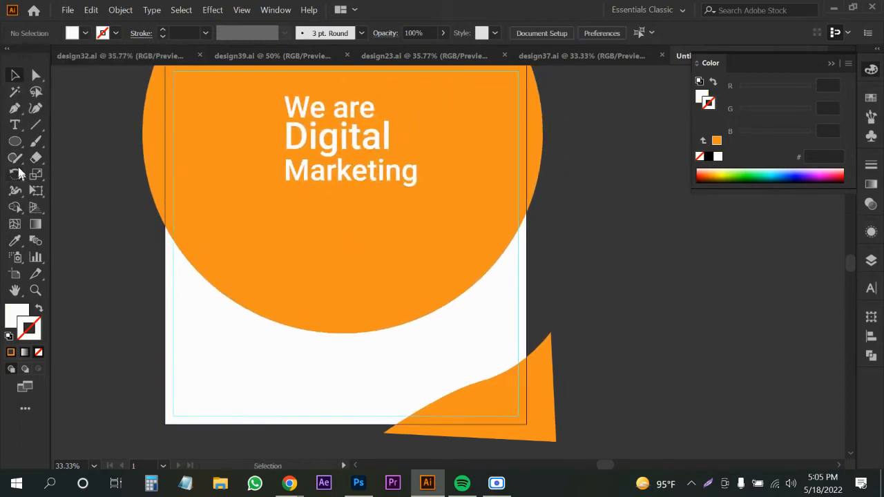
{"action": "left_click_drag", "start_coordinate": [103, 223], "coordinate": [135, 201]}
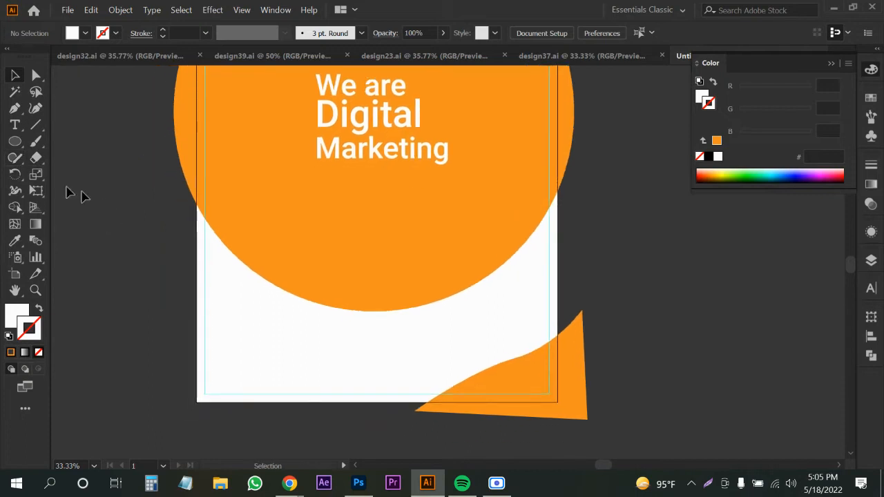
Alt-drag a copy of the orange circle slightly lower and give it a white fill.
{"action": "left_click", "coordinate": [15, 141]}
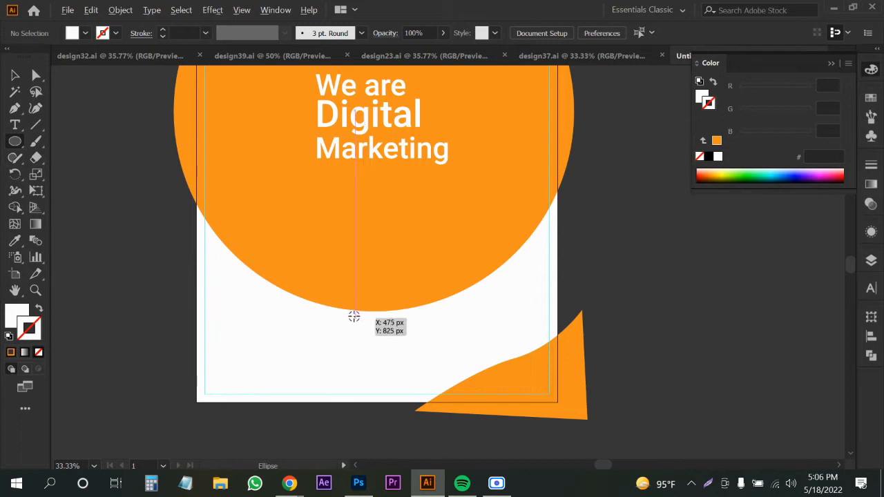
{"action": "left_click", "coordinate": [15, 75]}
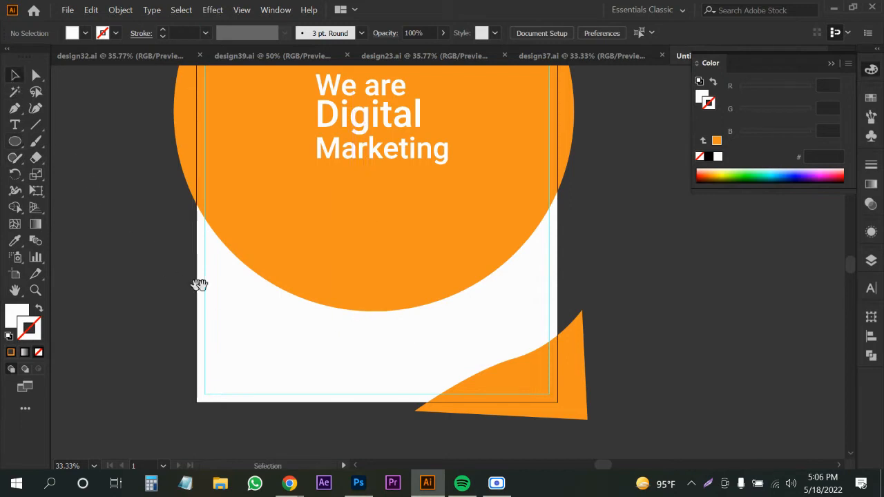
{"action": "left_click_drag", "start_coordinate": [199, 284], "coordinate": [195, 288]}
{"action": "left_click_drag", "start_coordinate": [327, 251], "coordinate": [327, 266]}
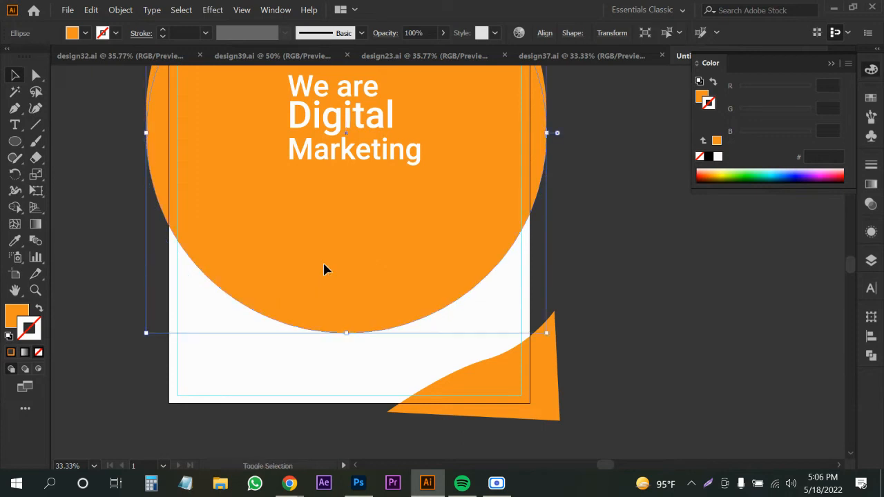
{"action": "key", "text": "i"}
{"action": "left_click", "coordinate": [284, 352]}
{"action": "key", "text": "v"}
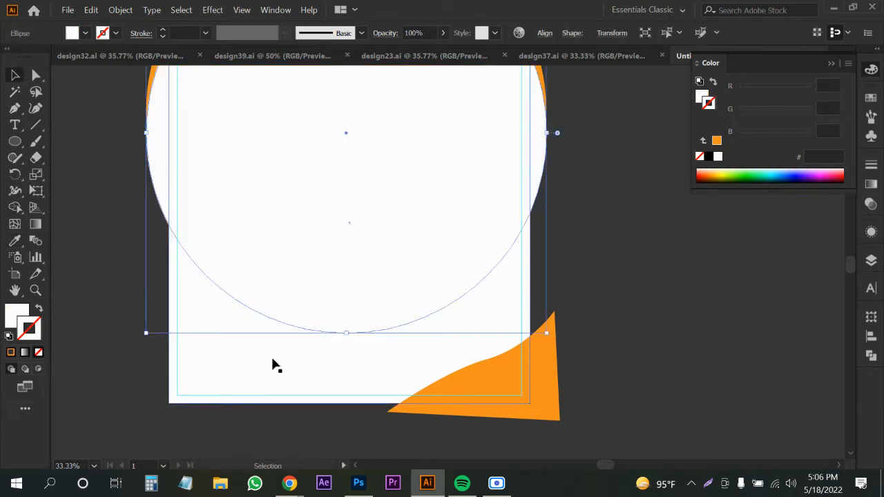
Eyedrop the orange fill onto the white background rectangle.
{"action": "left_click", "coordinate": [272, 360]}
{"action": "key", "text": "i"}
{"action": "left_click", "coordinate": [484, 367]}
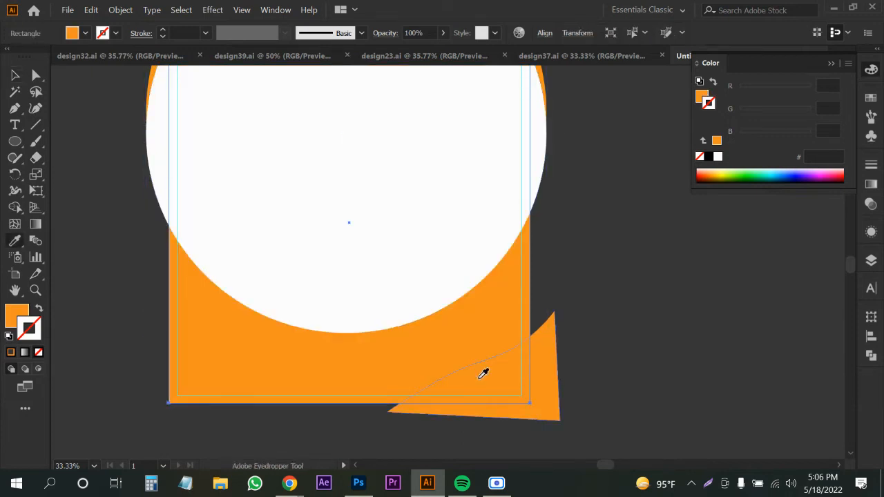
{"action": "key", "text": "v"}
Delete the bottom-right orange triangle and send the white circle behind the orange one.
{"action": "left_click", "coordinate": [556, 398]}
{"action": "key", "text": "Delete"}
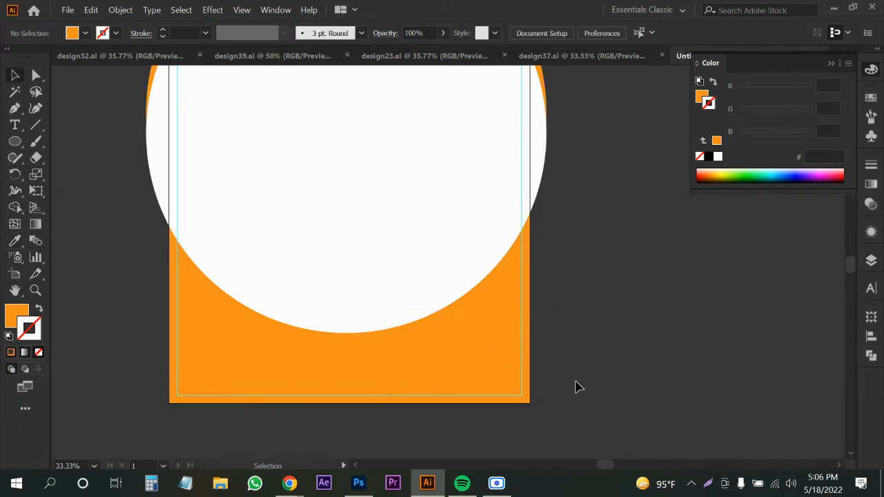
{"action": "scroll", "coordinate": [371, 294], "scroll_direction": "up", "scroll_amount": 1}
{"action": "left_click", "coordinate": [371, 291]}
{"action": "key", "text": "ctrl+["}
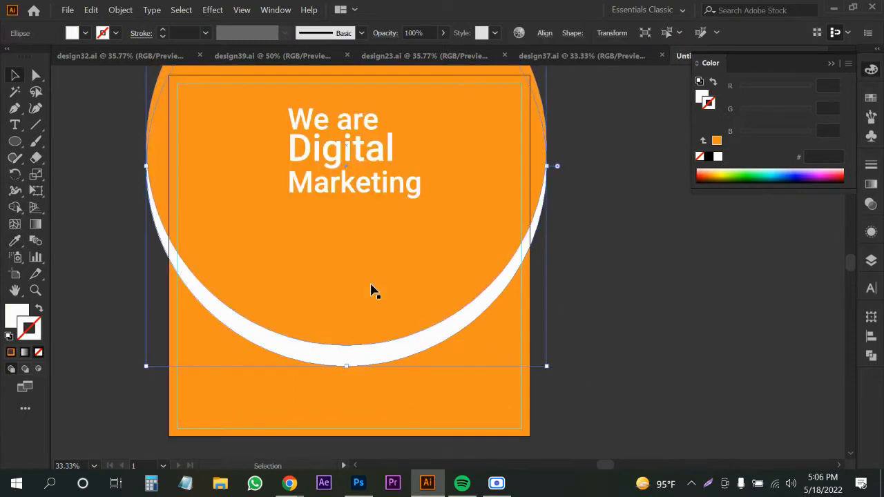
{"action": "left_click", "coordinate": [584, 325]}
{"action": "left_click_drag", "start_coordinate": [592, 312], "coordinate": [612, 339]}
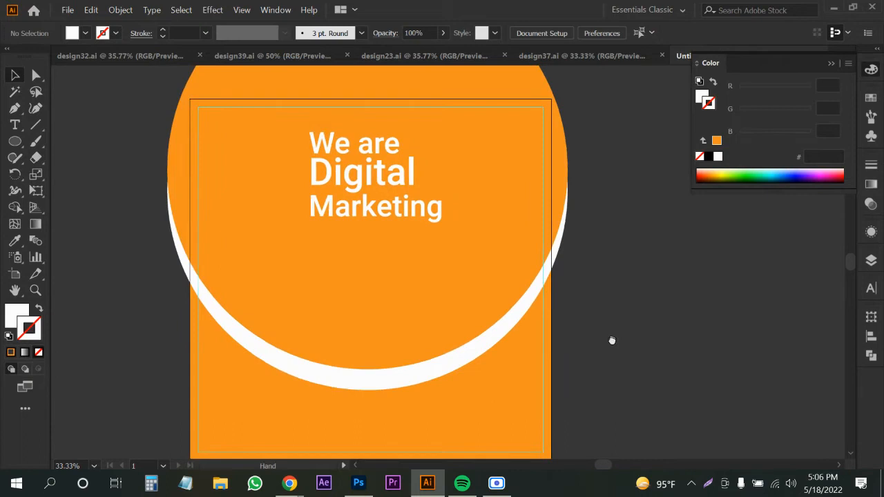
Lock the background rectangle and both circles in place with Ctrl+2.
{"action": "left_click", "coordinate": [354, 200]}
{"action": "scroll", "coordinate": [368, 193], "scroll_direction": "up", "scroll_amount": 1}
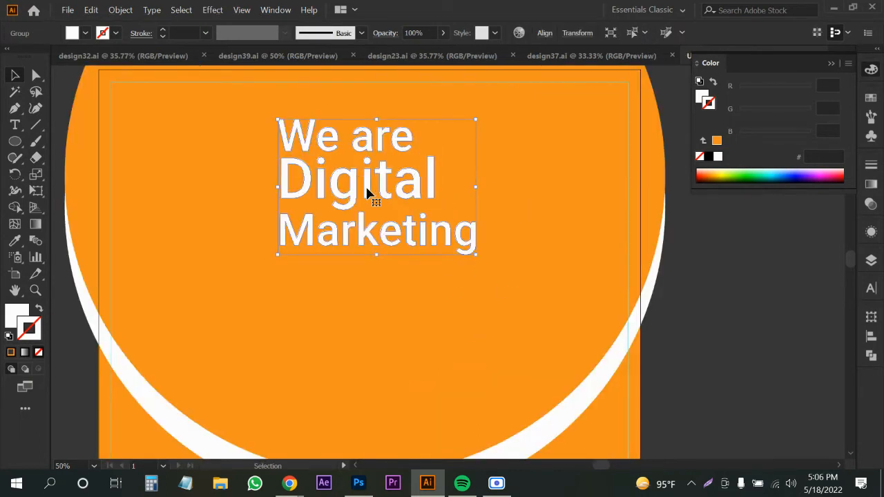
{"action": "key", "text": "a"}
{"action": "left_click", "coordinate": [274, 276]}
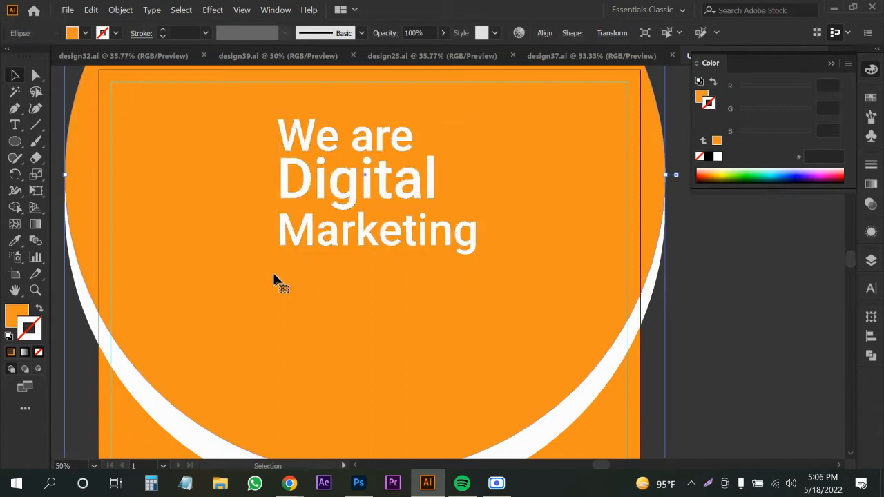
{"action": "scroll", "coordinate": [292, 272], "scroll_direction": "down", "scroll_amount": 1}
{"action": "left_click_drag", "start_coordinate": [115, 304], "coordinate": [193, 354]}
{"action": "key", "text": "ctrl+2"}
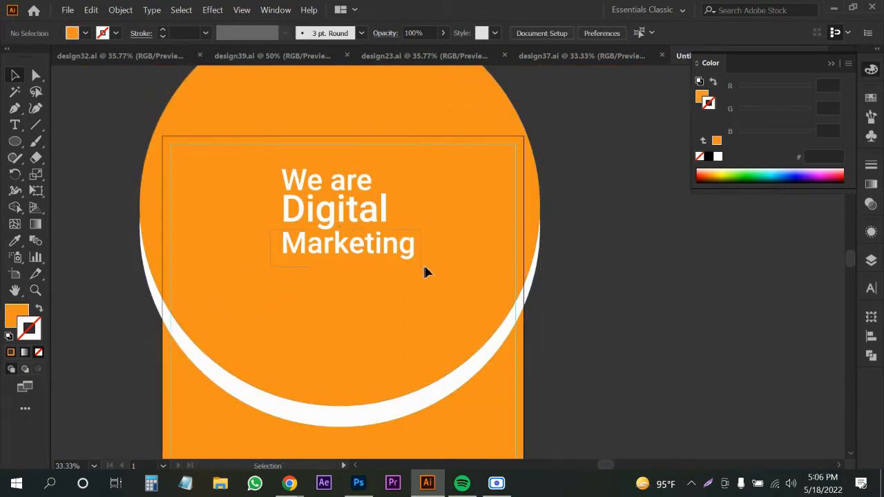
Group the letters of each headline line: Marketing, Digital and We are.
{"action": "left_click_drag", "start_coordinate": [424, 266], "coordinate": [426, 268]}
{"action": "left_click", "coordinate": [323, 295]}
{"action": "scroll", "coordinate": [326, 241], "scroll_direction": "up", "scroll_amount": 3}
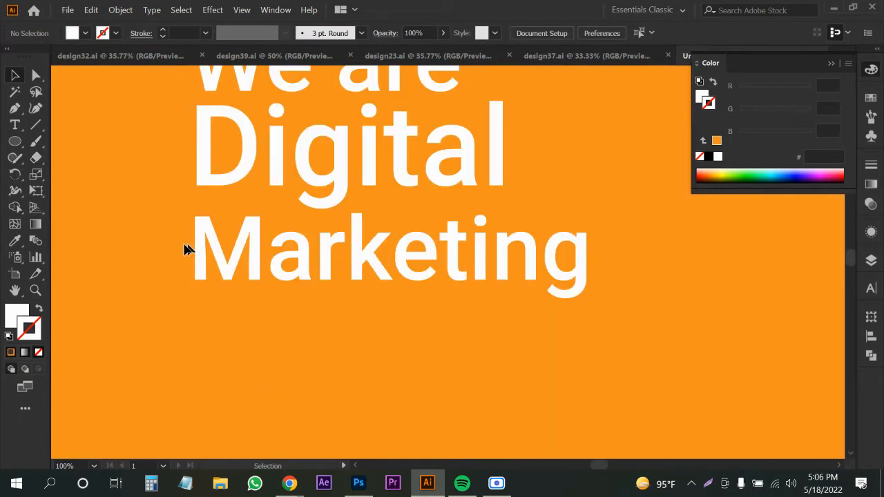
{"action": "left_click_drag", "start_coordinate": [672, 298], "coordinate": [673, 298]}
{"action": "key", "text": "ctrl+g"}
{"action": "scroll", "coordinate": [476, 235], "scroll_direction": "up", "scroll_amount": 2}
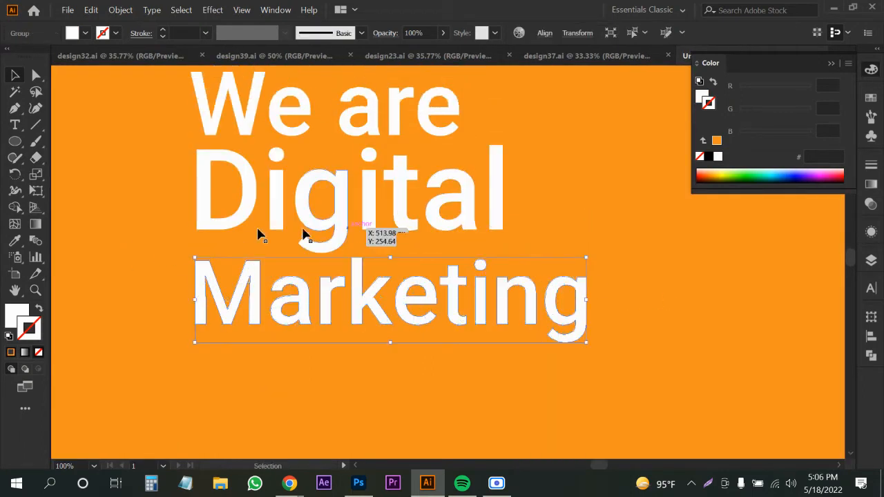
{"action": "left_click_drag", "start_coordinate": [164, 205], "coordinate": [599, 232]}
{"action": "key", "text": "ctrl+g"}
{"action": "scroll", "coordinate": [444, 203], "scroll_direction": "up", "scroll_amount": 2}
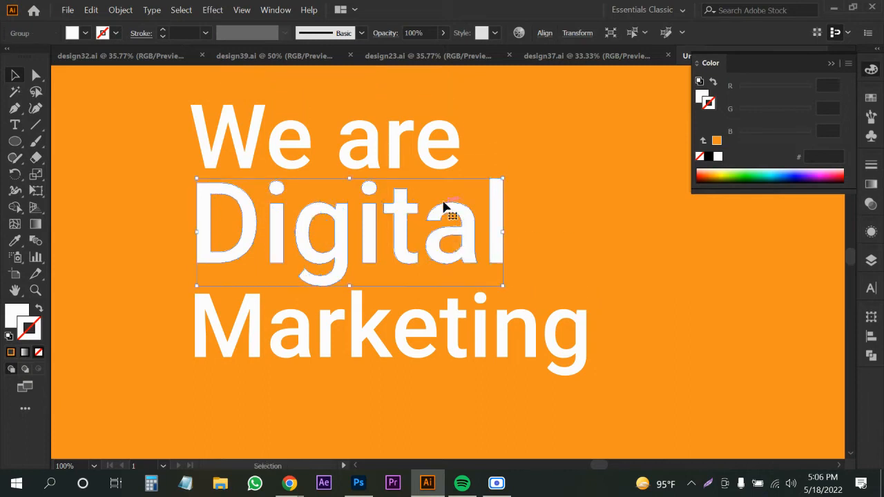
{"action": "left_click_drag", "start_coordinate": [172, 108], "coordinate": [491, 161]}
{"action": "key", "text": "ctrl+g"}
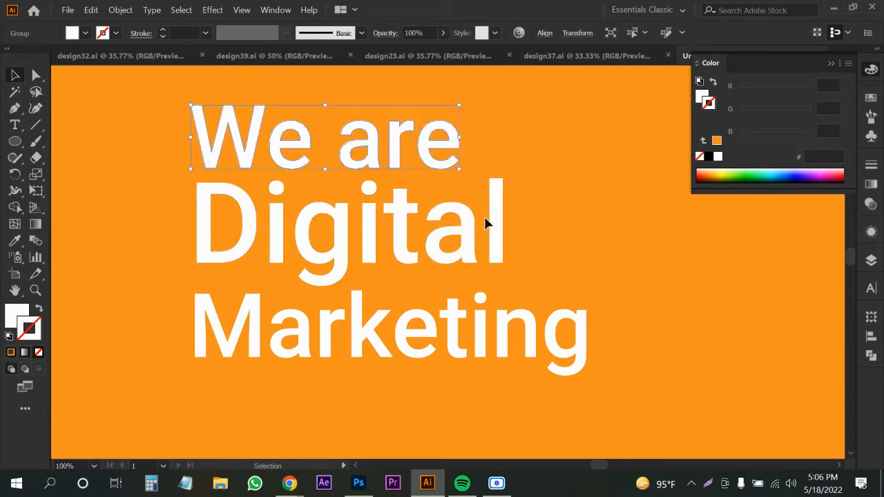
Move Digital up beside We are, then delete all three headline word groups.
{"action": "scroll", "coordinate": [488, 219], "scroll_direction": "down", "scroll_amount": 2}
{"action": "left_click_drag", "start_coordinate": [459, 226], "coordinate": [587, 180]}
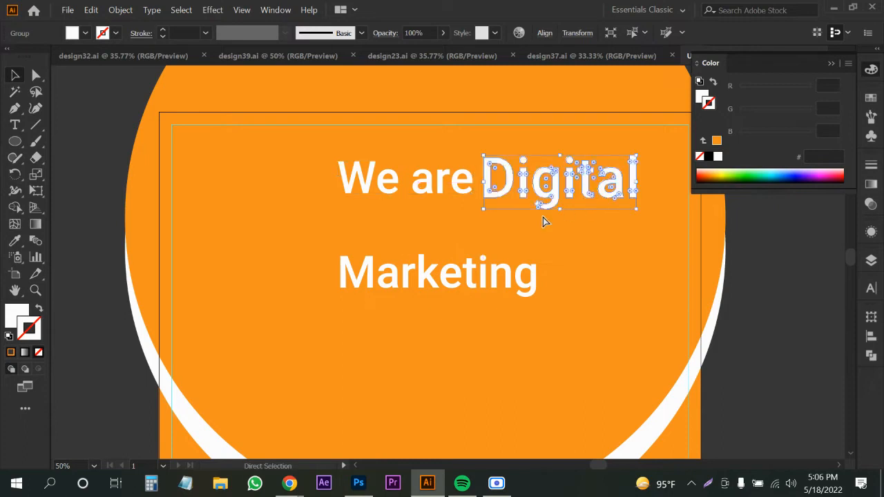
{"action": "left_click_drag", "start_coordinate": [300, 173], "coordinate": [597, 374]}
{"action": "key", "text": "Delete"}
Type 'We are Digital Markeing Agency' on the circle, removing the stray 'w' from Agency.
{"action": "key", "text": "t"}
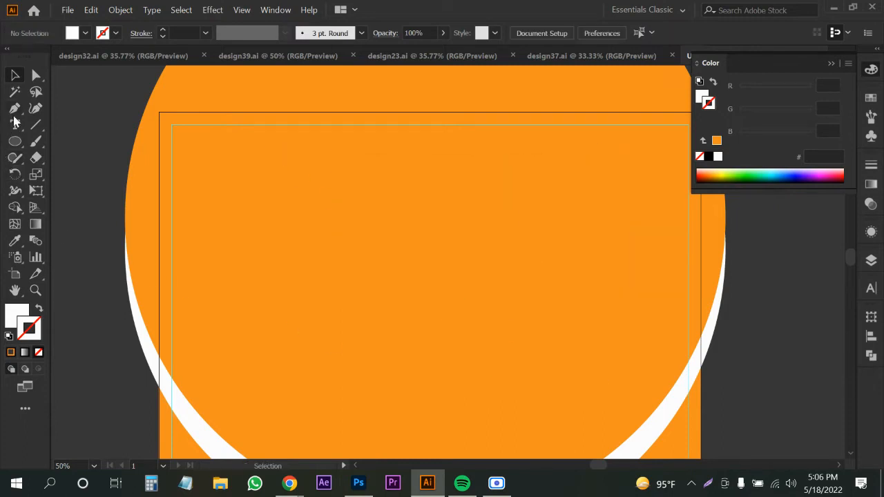
{"action": "left_click", "coordinate": [318, 205]}
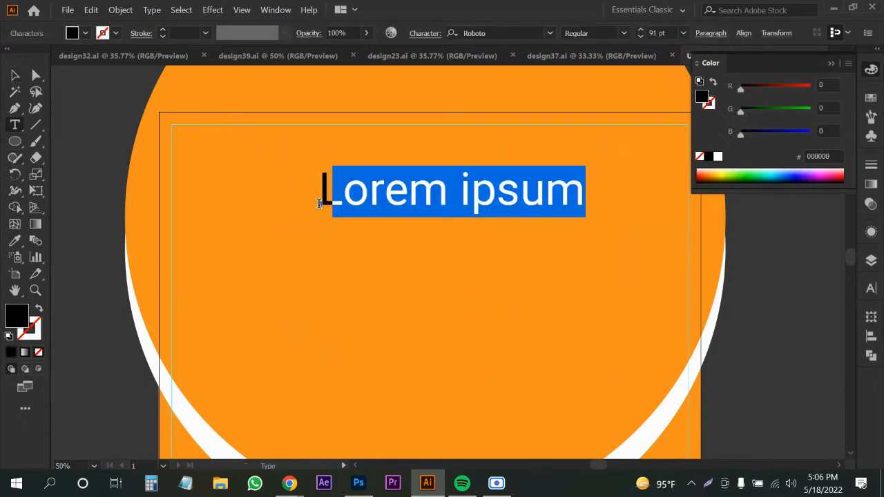
{"action": "type", "text": "We"}
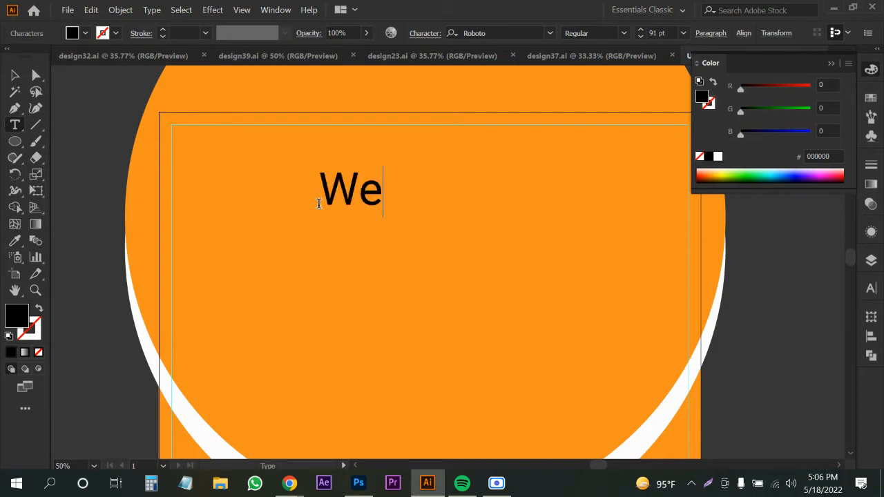
{"action": "type", "text": " are "}
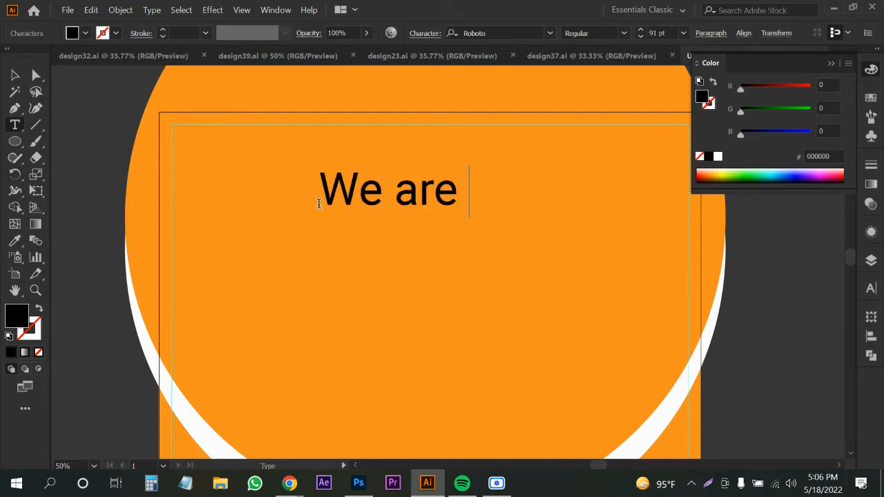
{"action": "type", "text": "Digital "}
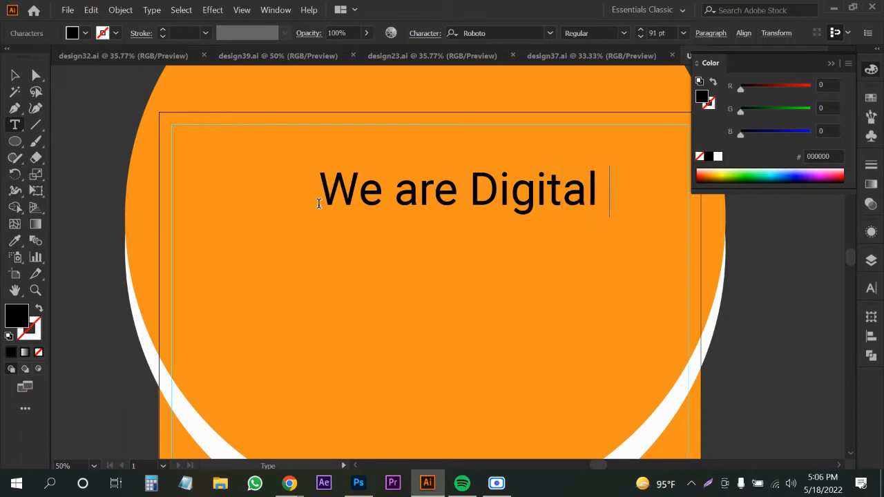
{"action": "type", "text": "Mar"}
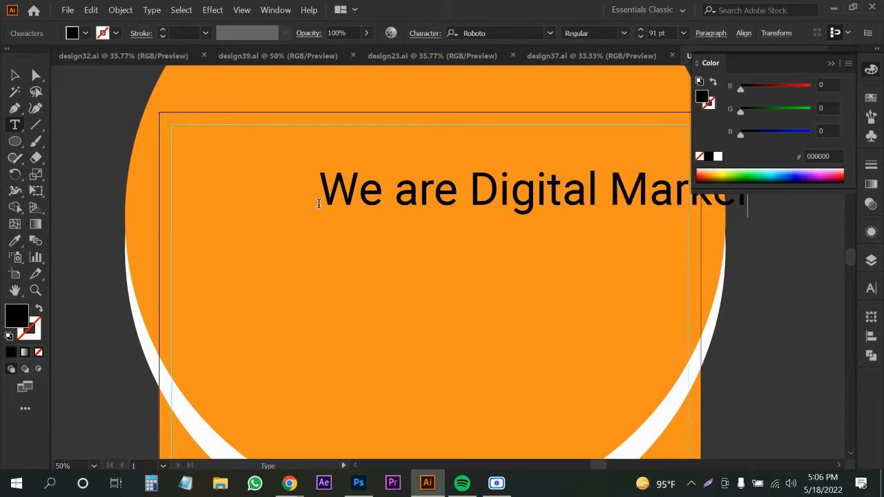
{"action": "type", "text": "keing Agewncy"}
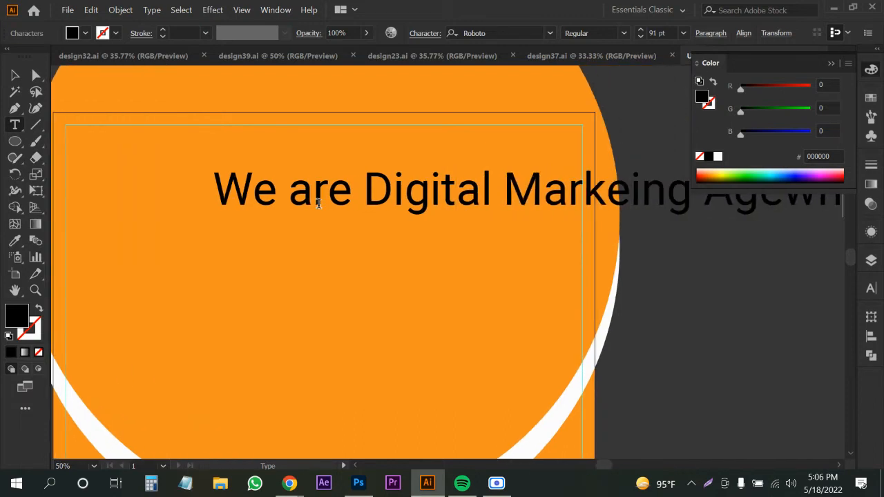
{"action": "left_click", "coordinate": [768, 204]}
{"action": "key", "text": "BackSpace"}
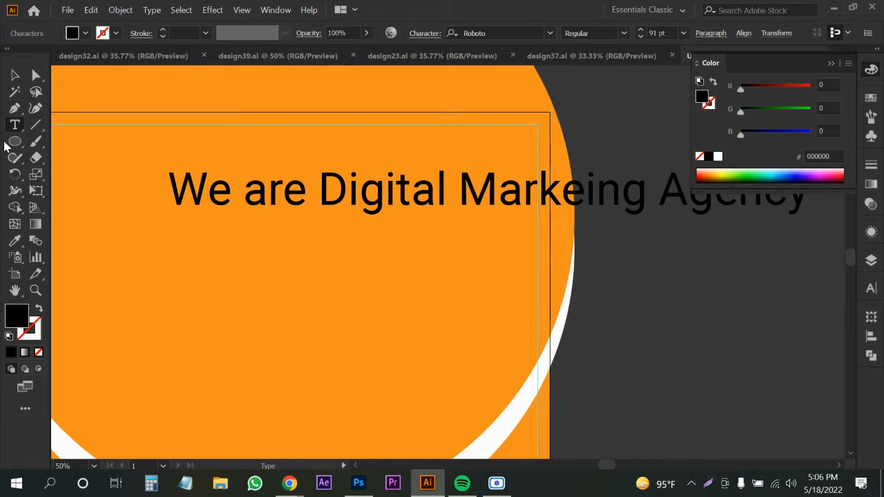
Move the headline onto the artboard and break it into three lines before Digital and Agency.
{"action": "left_click", "coordinate": [15, 75]}
{"action": "key", "text": "ctrl+minus"}
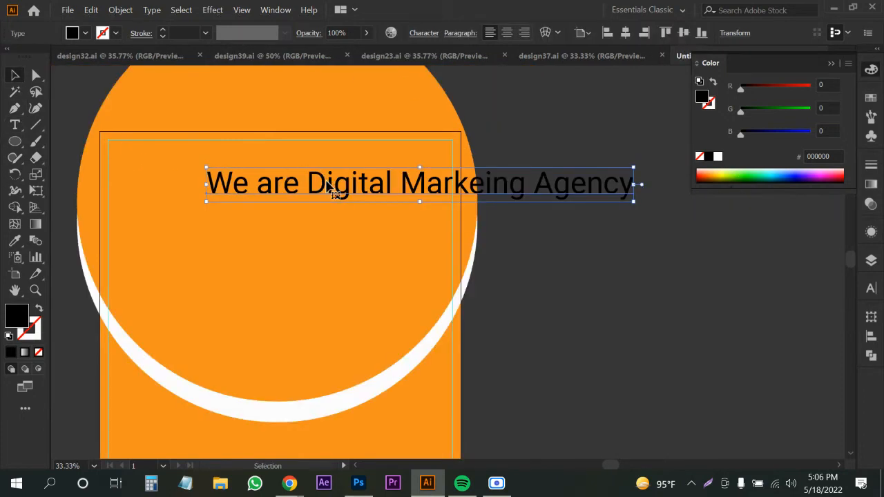
{"action": "left_click_drag", "start_coordinate": [309, 191], "coordinate": [271, 194]}
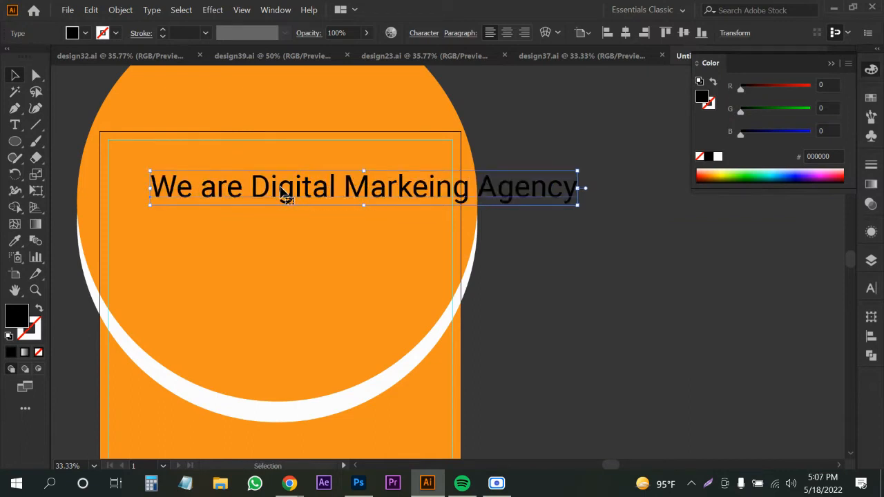
{"action": "key", "text": "t"}
{"action": "key", "text": "Return"}
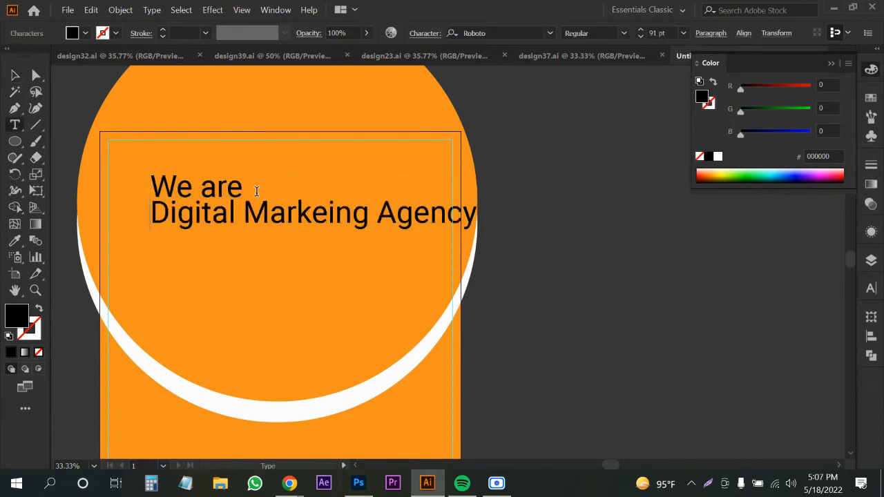
{"action": "left_click", "coordinate": [378, 216]}
{"action": "key", "text": "Return"}
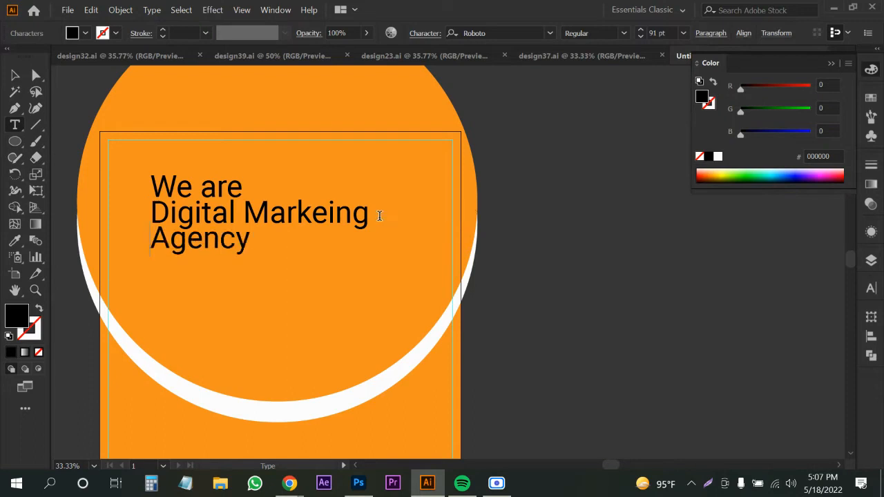
{"action": "key", "text": "BackSpace"}
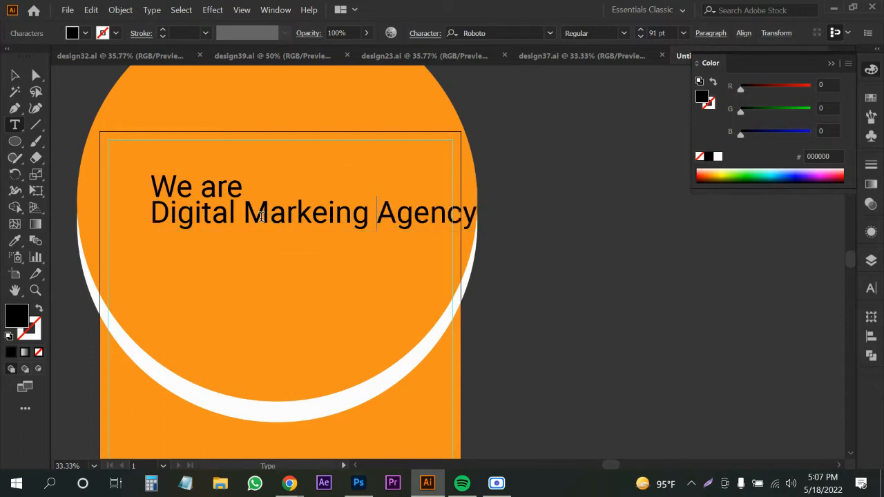
{"action": "key", "text": "Return"}
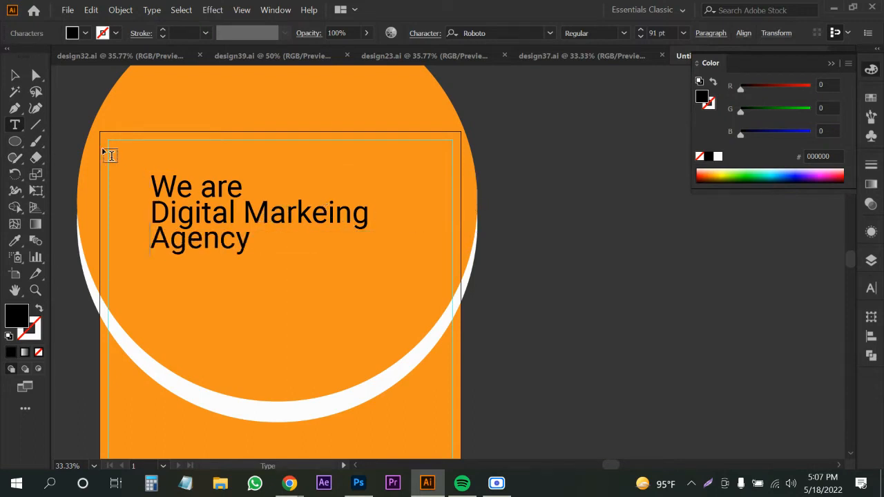
{"action": "left_click", "coordinate": [16, 76]}
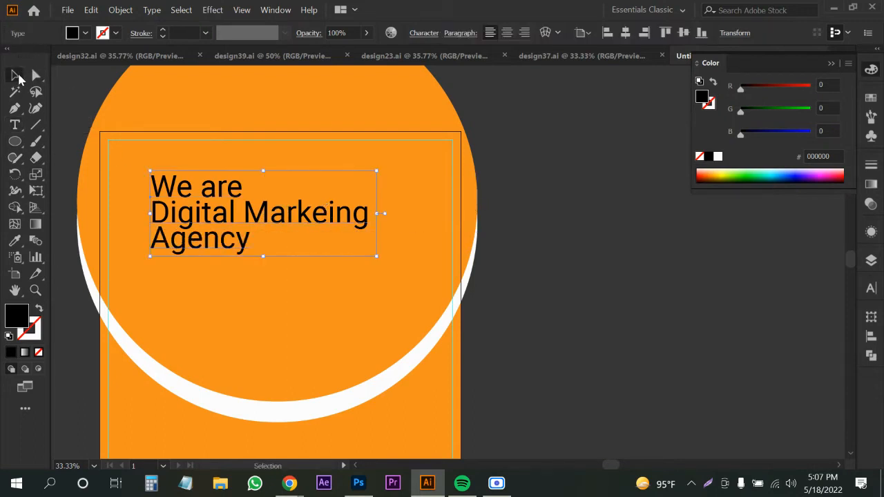
Centre-align the headline, make it white, and scale it down slightly.
{"action": "left_click", "coordinate": [506, 32]}
{"action": "left_click_drag", "start_coordinate": [163, 212], "coordinate": [297, 191]}
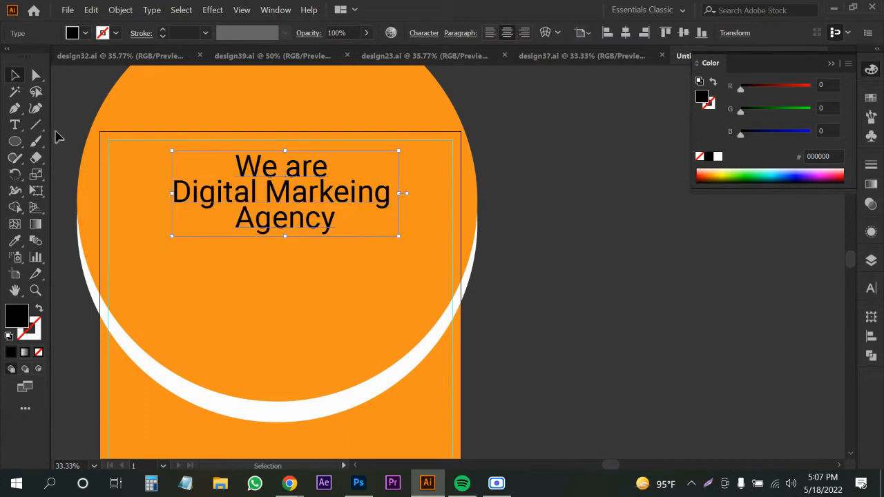
{"action": "left_click", "coordinate": [86, 33]}
{"action": "left_click", "coordinate": [28, 57]}
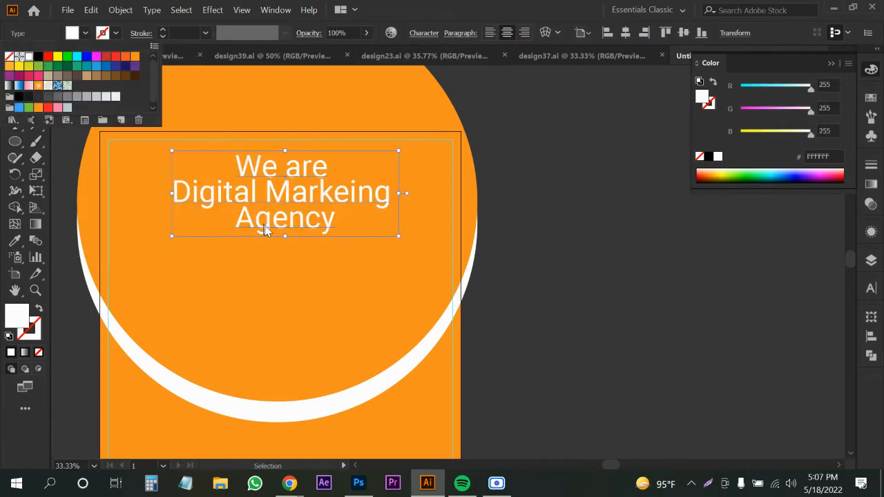
{"action": "mouse_move", "coordinate": [285, 237]}
{"action": "left_mouse_down"}
{"action": "mouse_move", "coordinate": [297, 232]}
{"action": "mouse_move", "coordinate": [285, 222]}
{"action": "left_mouse_up"}
{"action": "left_click", "coordinate": [290, 483]}
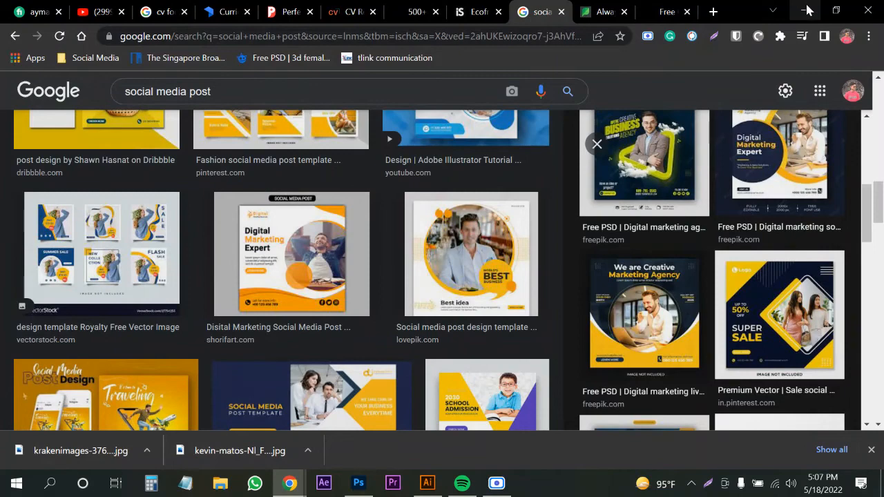
{"action": "left_click", "coordinate": [806, 10]}
{"action": "left_click_drag", "start_coordinate": [285, 222], "coordinate": [285, 215]}
{"action": "scroll", "coordinate": [270, 189], "scroll_direction": "up", "scroll_amount": 1}
Re-break the headline into 'We are Digital' over 'Markeing Agency'.
{"action": "double_click", "coordinate": [226, 187]}
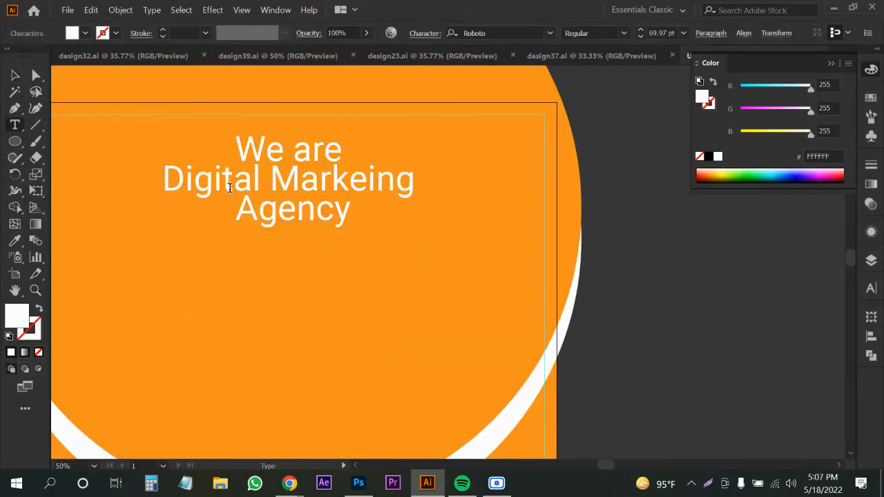
{"action": "key", "text": "BackSpace"}
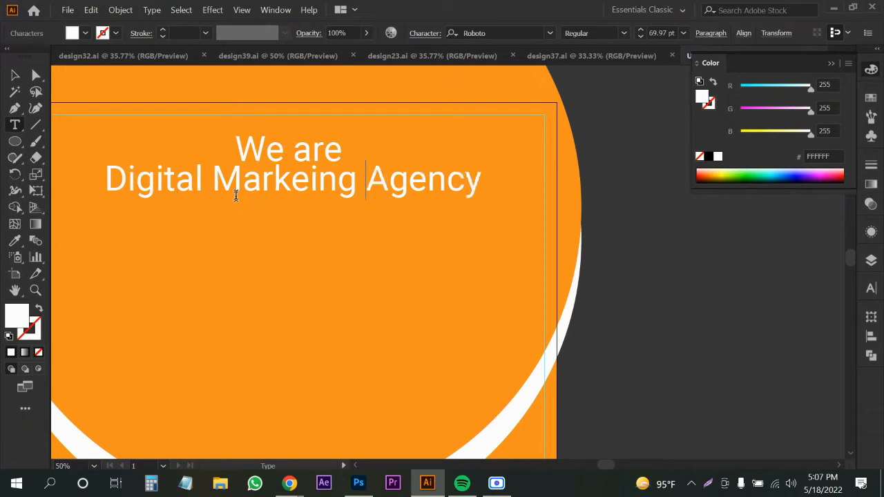
{"action": "left_click", "coordinate": [107, 178]}
{"action": "key", "text": "BackSpace"}
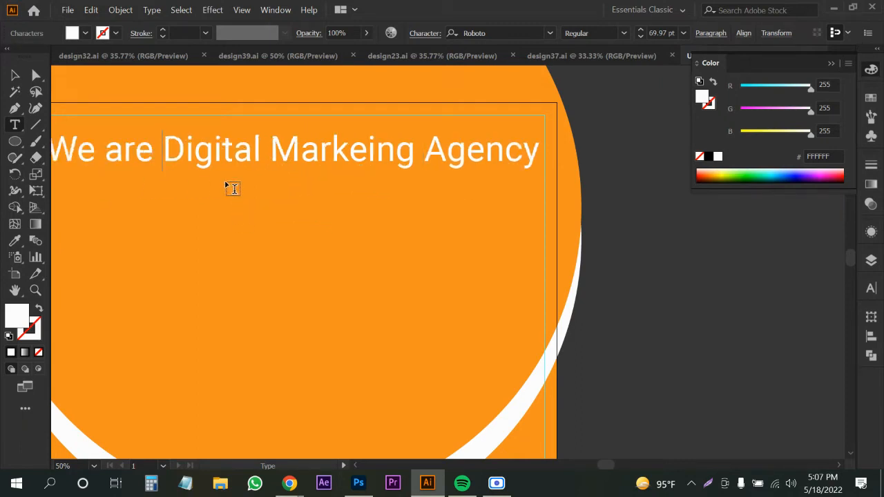
{"action": "left_click", "coordinate": [266, 147]}
{"action": "key", "text": "Return"}
Centre the headline horizontally on the artboard.
{"action": "left_click", "coordinate": [15, 74]}
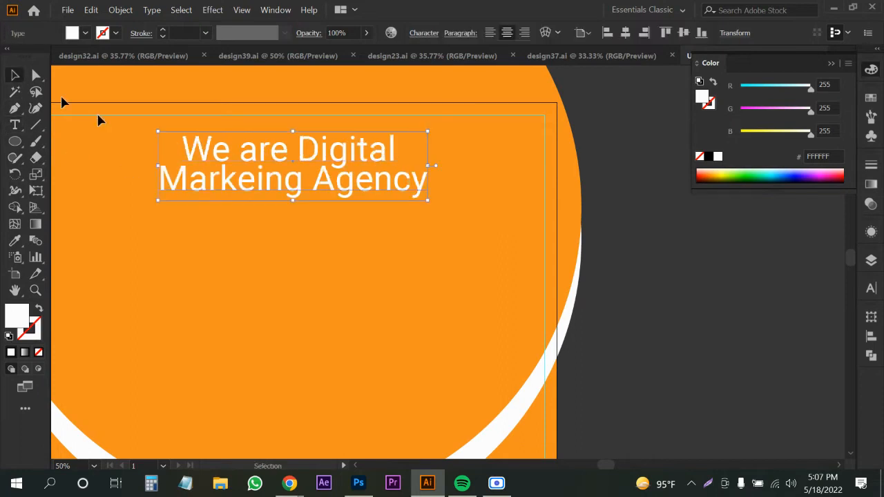
{"action": "left_click", "coordinate": [625, 34]}
{"action": "left_click", "coordinate": [636, 329]}
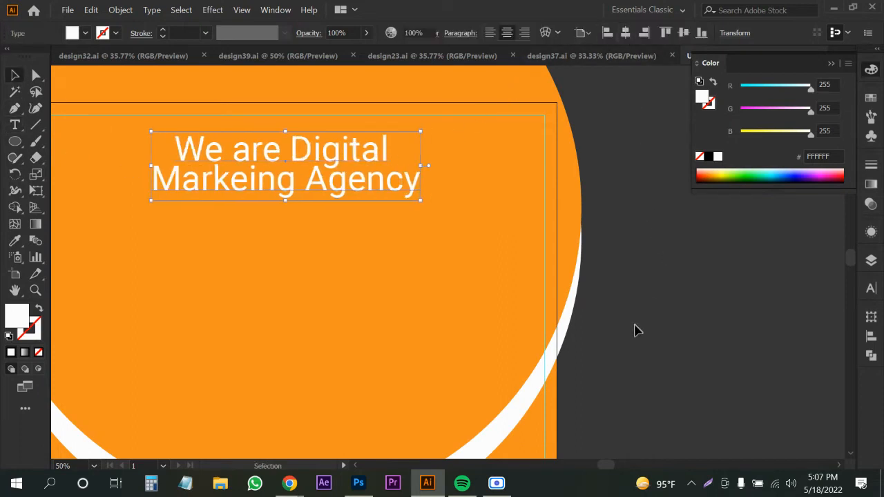
{"action": "left_click_drag", "start_coordinate": [636, 329], "coordinate": [681, 285]}
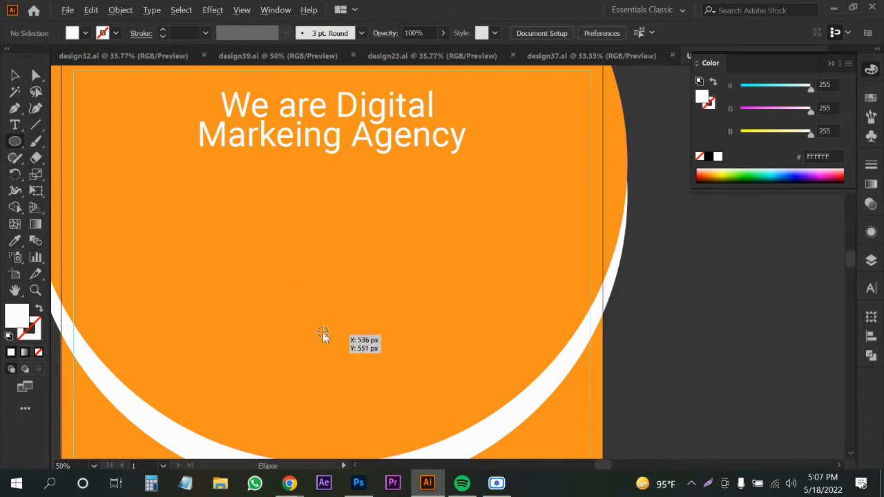
Draw a white circle below the headline and centre it horizontally on the artboard.
{"action": "left_click_drag", "start_coordinate": [307, 330], "coordinate": [420, 426]}
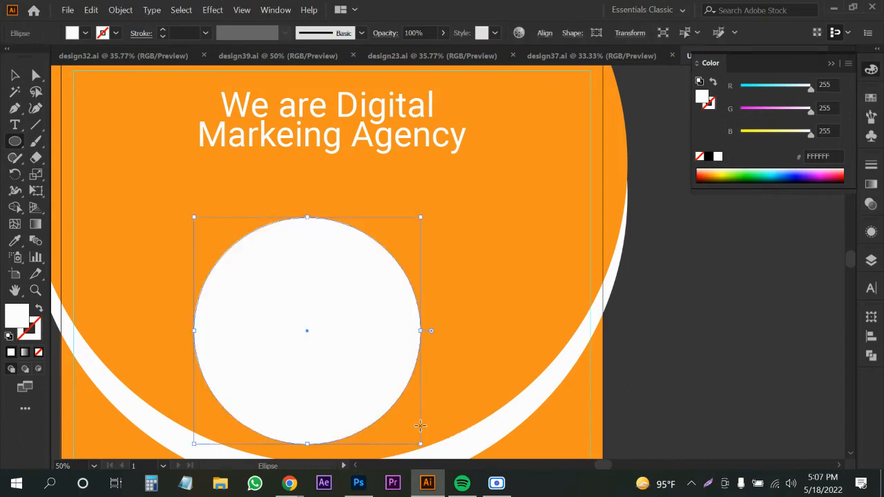
{"action": "key", "text": "v"}
{"action": "left_click", "coordinate": [545, 33]}
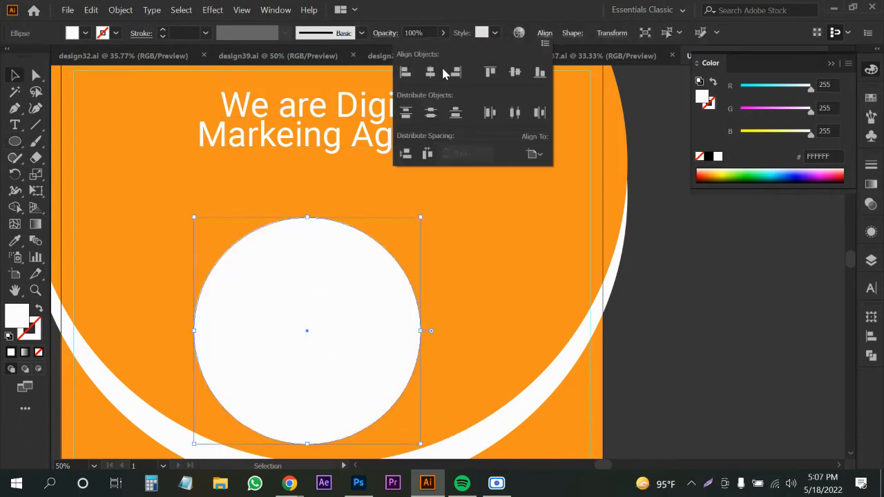
{"action": "left_click", "coordinate": [431, 73]}
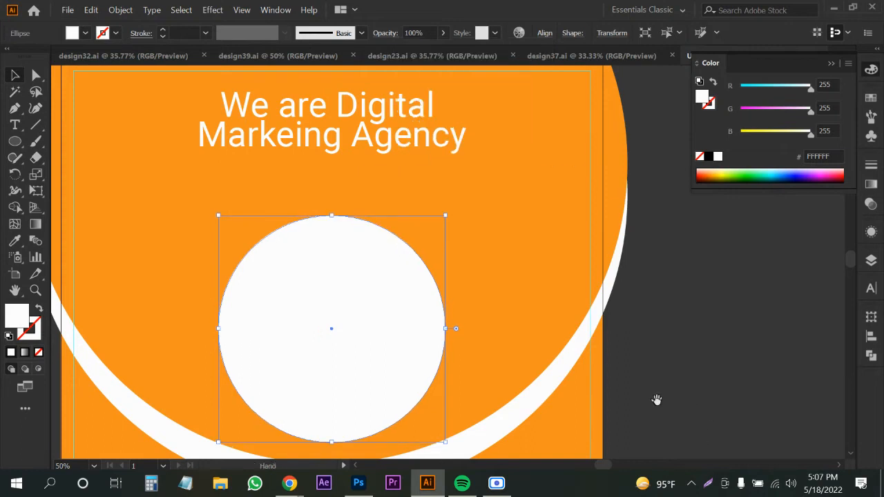
{"action": "scroll", "coordinate": [601, 387], "scroll_direction": "down", "scroll_amount": 1}
{"action": "key", "text": "a"}
{"action": "key", "text": "v"}
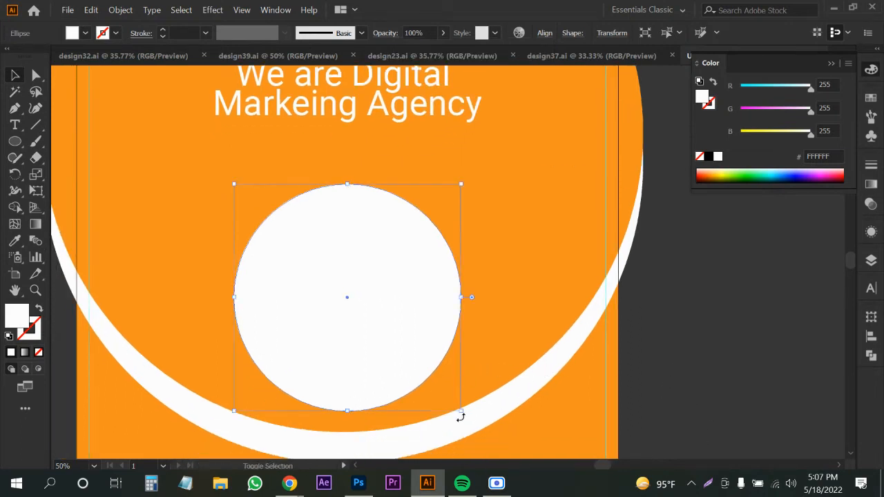
{"action": "left_click_drag", "start_coordinate": [463, 412], "coordinate": [470, 417]}
{"action": "scroll", "coordinate": [472, 402], "scroll_direction": "down", "scroll_amount": 1}
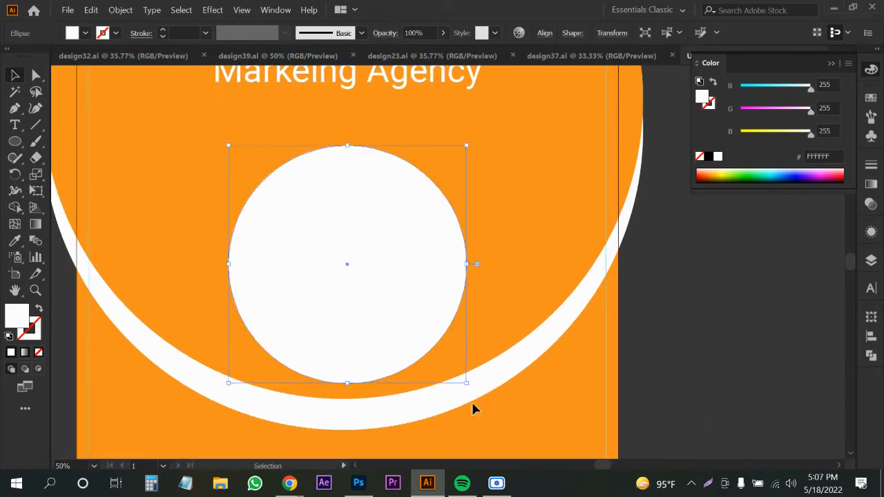
{"action": "left_click", "coordinate": [721, 367]}
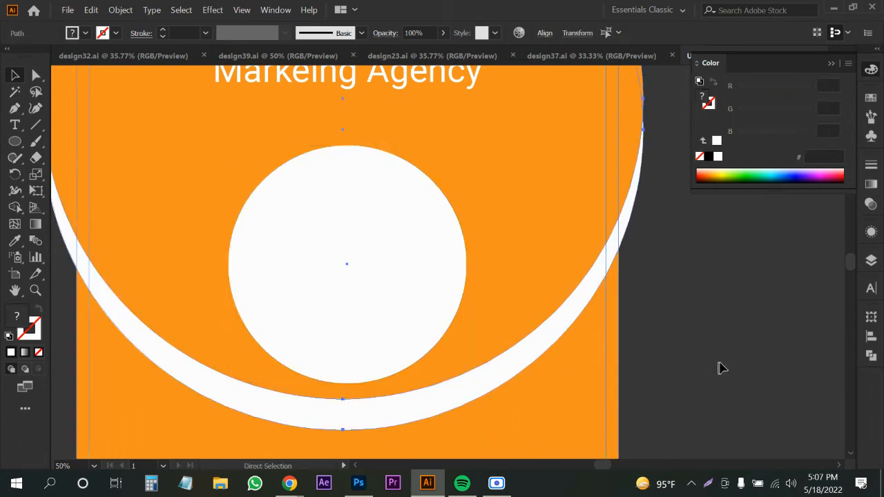
Fill the background rectangle and a second selected shape with dark navy #02001C.
{"action": "left_click", "coordinate": [474, 434]}
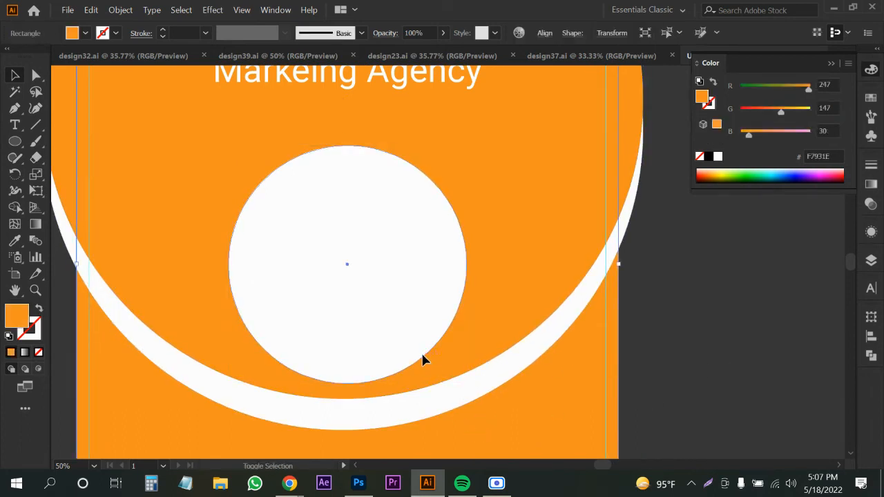
{"action": "left_click", "coordinate": [423, 359], "text": "shift"}
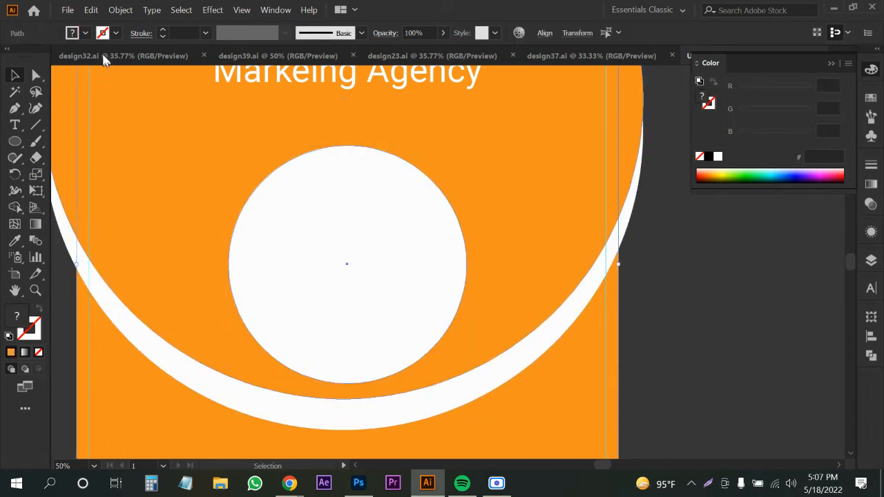
{"action": "double_click", "coordinate": [20, 322]}
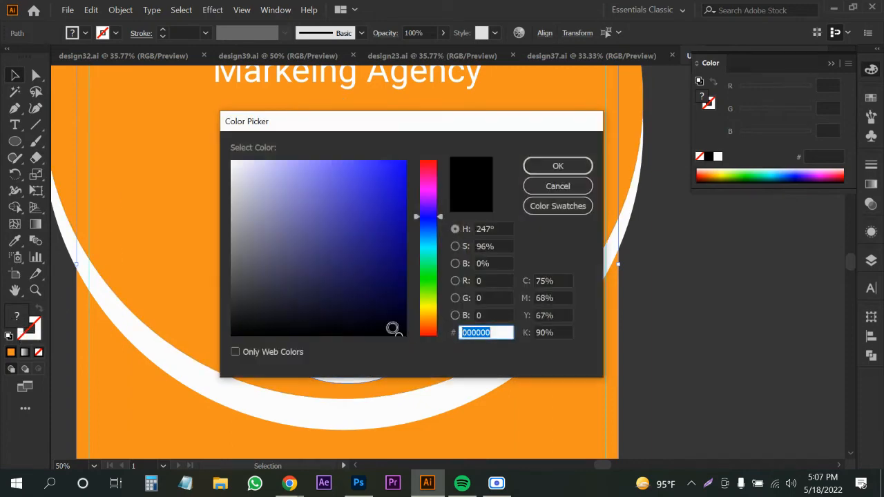
{"action": "left_click_drag", "start_coordinate": [393, 329], "coordinate": [411, 317]}
{"action": "left_click", "coordinate": [557, 166]}
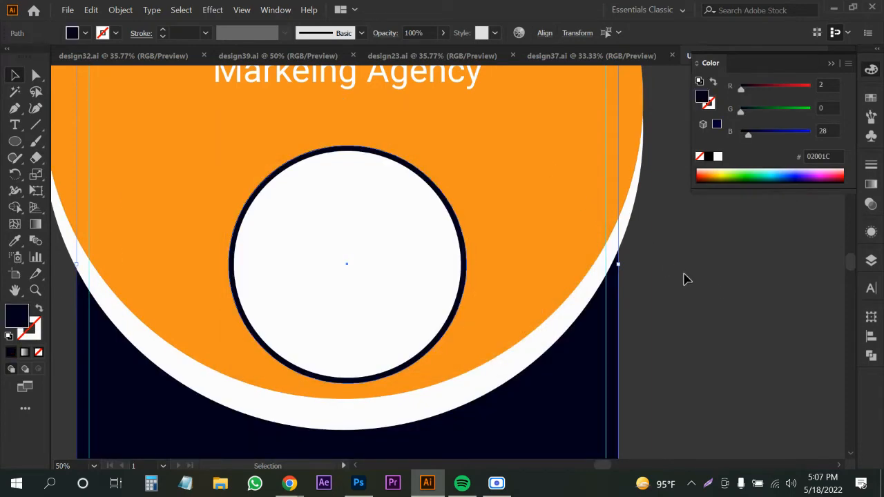
{"action": "left_click", "coordinate": [713, 320]}
{"action": "left_click_drag", "start_coordinate": [712, 319], "coordinate": [699, 310]}
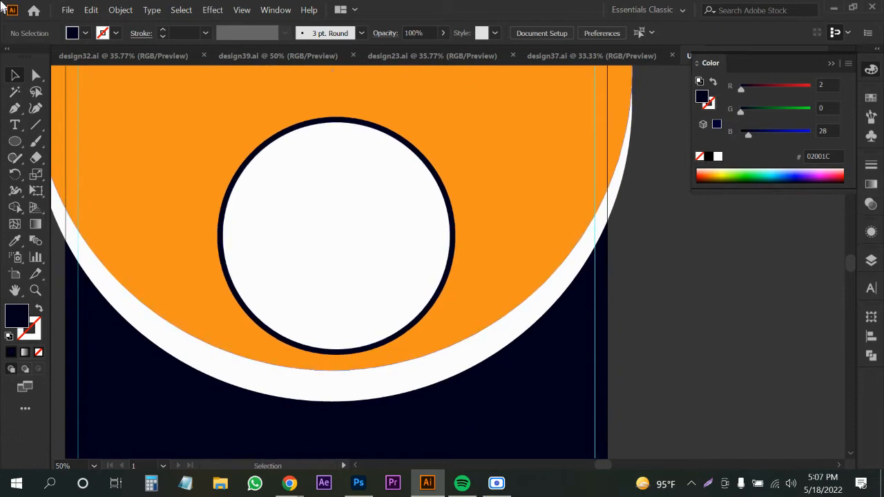
Place the high-five office photo from Downloads over the circle.
{"action": "left_click", "coordinate": [69, 10]}
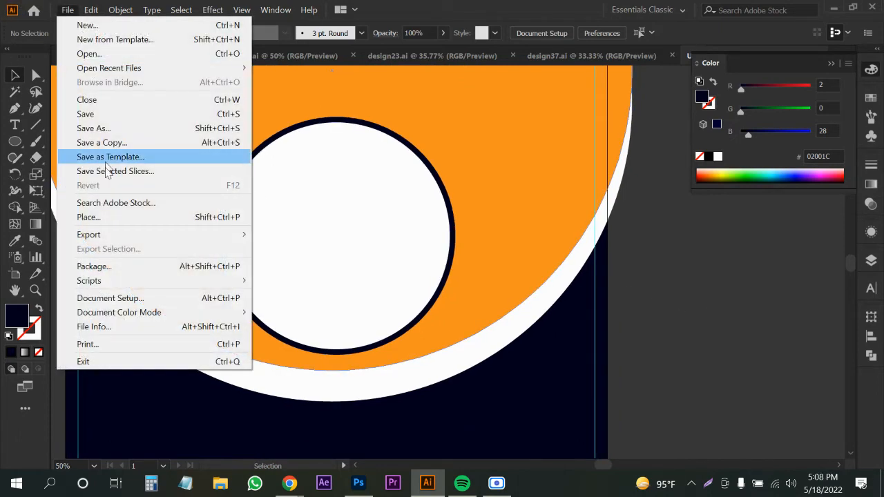
{"action": "left_click", "coordinate": [104, 215]}
{"action": "left_click", "coordinate": [207, 117]}
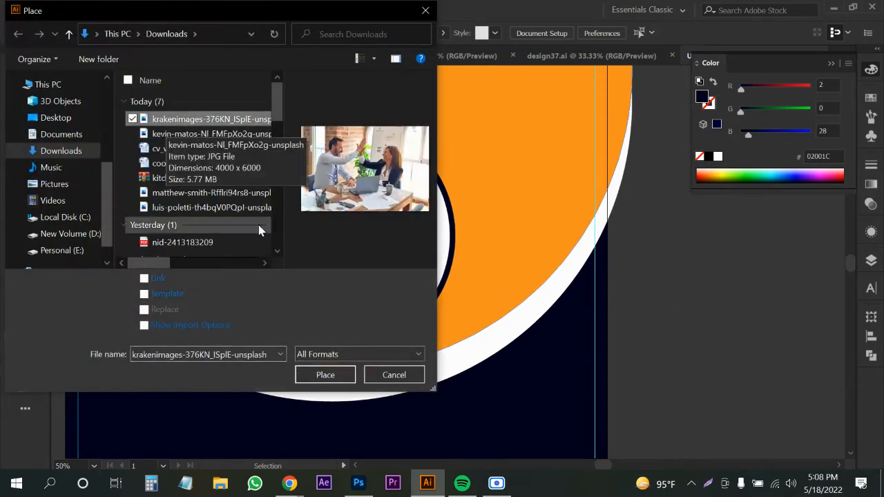
{"action": "left_click", "coordinate": [331, 375]}
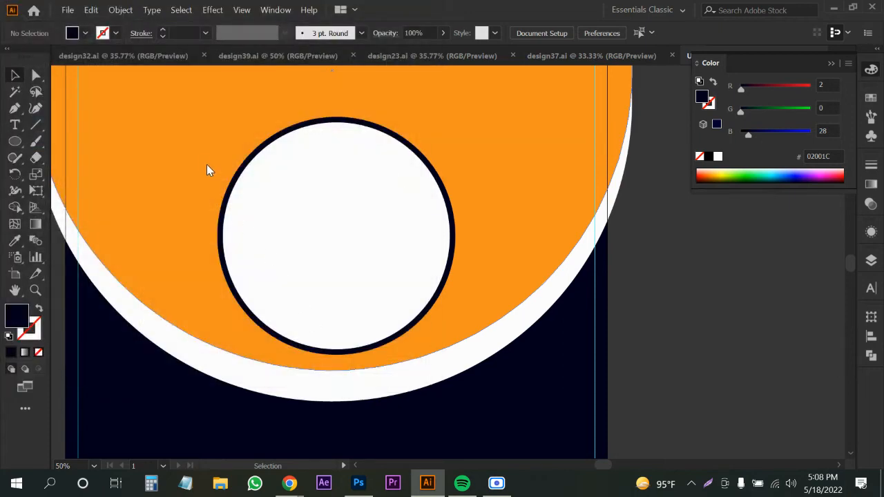
{"action": "left_click_drag", "start_coordinate": [203, 153], "coordinate": [418, 346]}
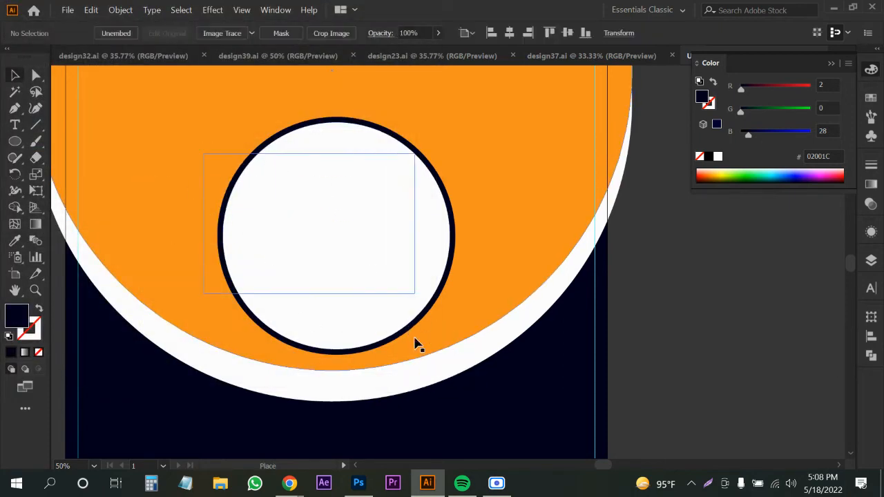
Bring the circle to front, clip the photo inside it, and enlarge the photo to fill it.
{"action": "left_click", "coordinate": [348, 319]}
{"action": "key", "text": "ctrl+shift+bracketright"}
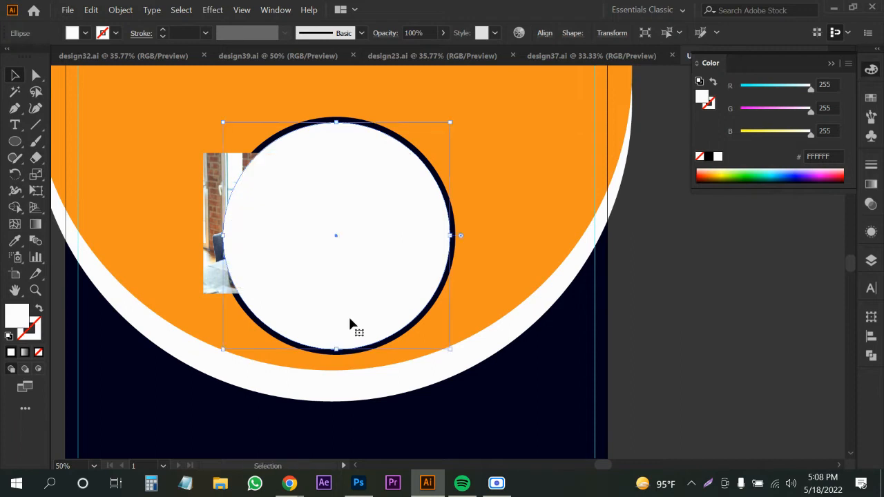
{"action": "left_click_drag", "start_coordinate": [216, 283], "coordinate": [239, 295]}
{"action": "left_click", "coordinate": [371, 154], "text": "shift"}
{"action": "right_click", "coordinate": [371, 154]}
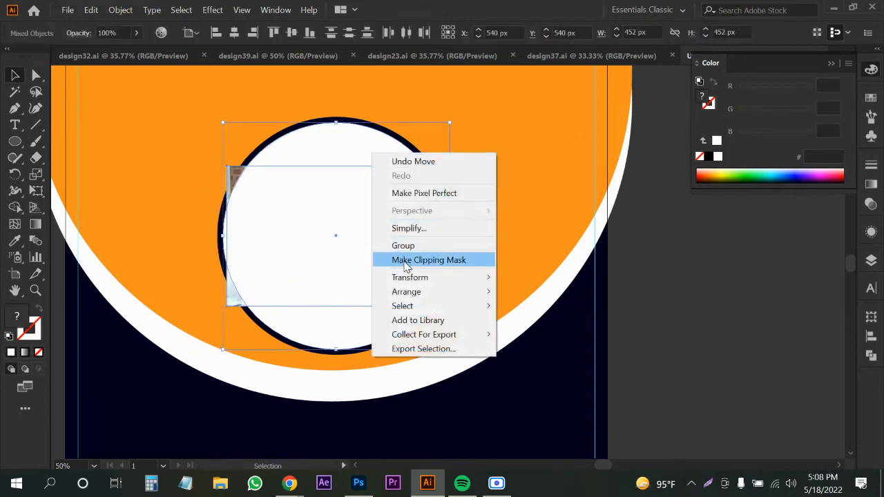
{"action": "left_click", "coordinate": [406, 261]}
{"action": "double_click", "coordinate": [334, 241]}
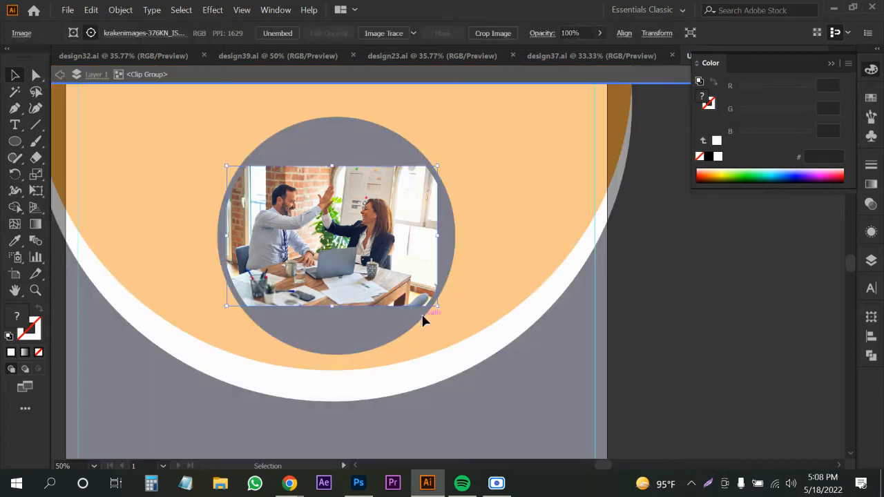
{"action": "left_click_drag", "start_coordinate": [435, 307], "coordinate": [519, 361]}
{"action": "double_click", "coordinate": [714, 359]}
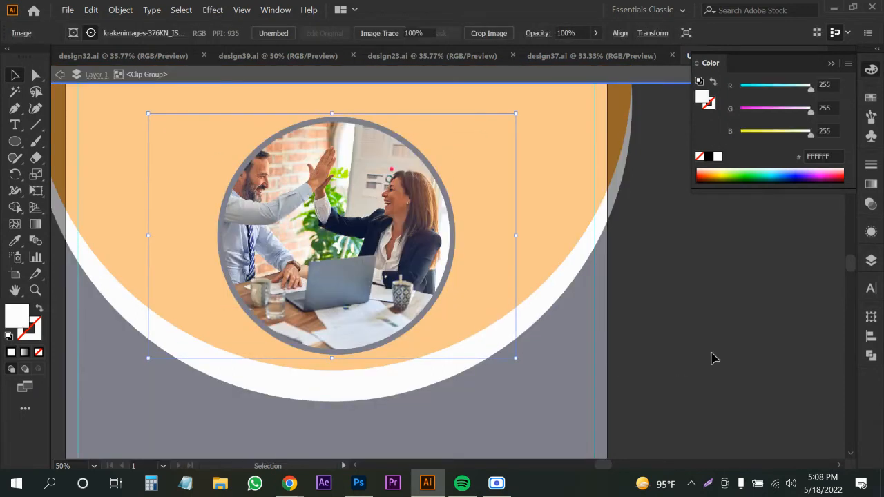
{"action": "key", "text": "space"}
{"action": "left_click_drag", "start_coordinate": [664, 310], "coordinate": [682, 352]}
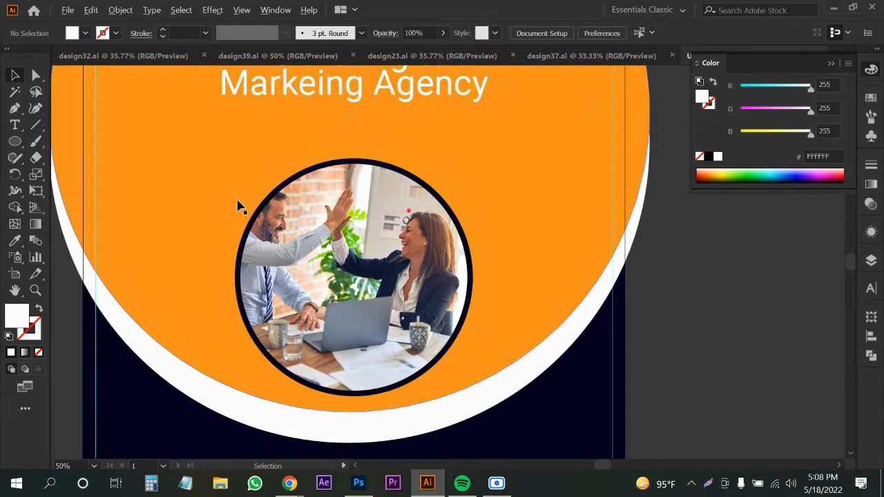
Shrink the photo circle slightly around its centre.
{"action": "scroll", "coordinate": [237, 206], "scroll_direction": "down", "scroll_amount": 1}
{"action": "left_click", "coordinate": [239, 205]}
{"action": "scroll", "coordinate": [262, 204], "scroll_direction": "up", "scroll_amount": 1}
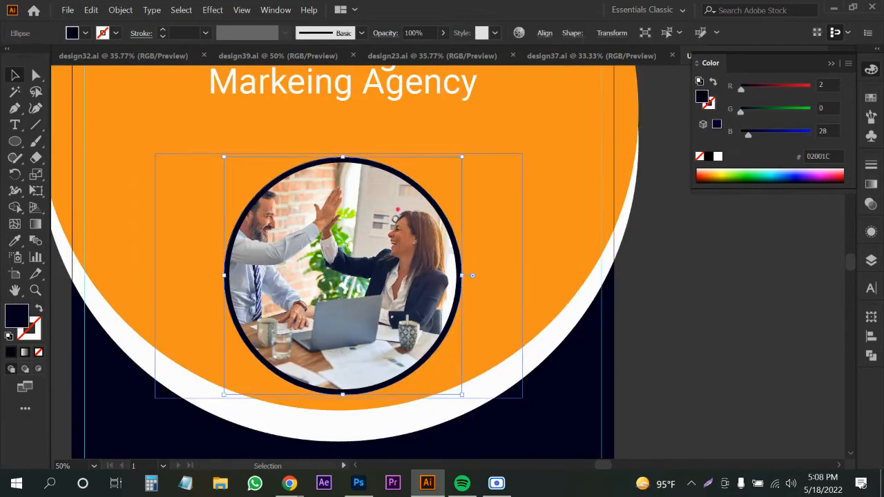
{"action": "scroll", "coordinate": [341, 136], "scroll_direction": "up", "scroll_amount": 2}
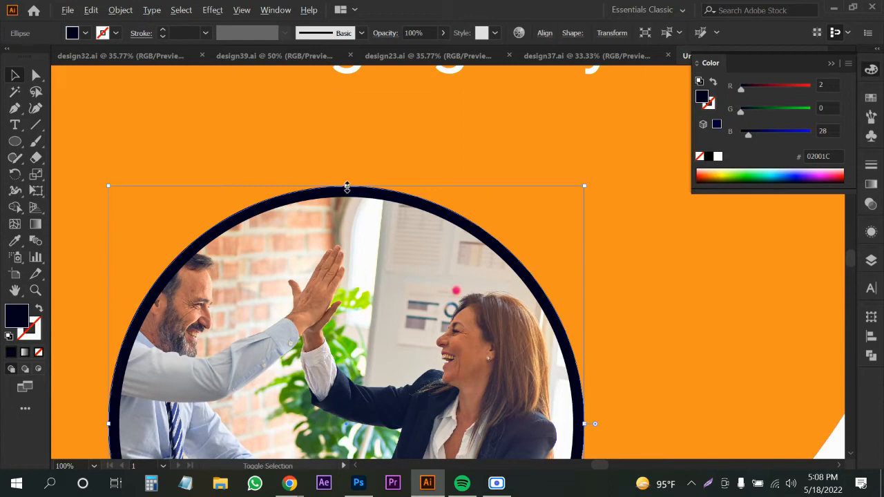
{"action": "left_click_drag", "start_coordinate": [346, 187], "coordinate": [346, 191]}
{"action": "scroll", "coordinate": [347, 191], "scroll_direction": "down", "scroll_amount": 3}
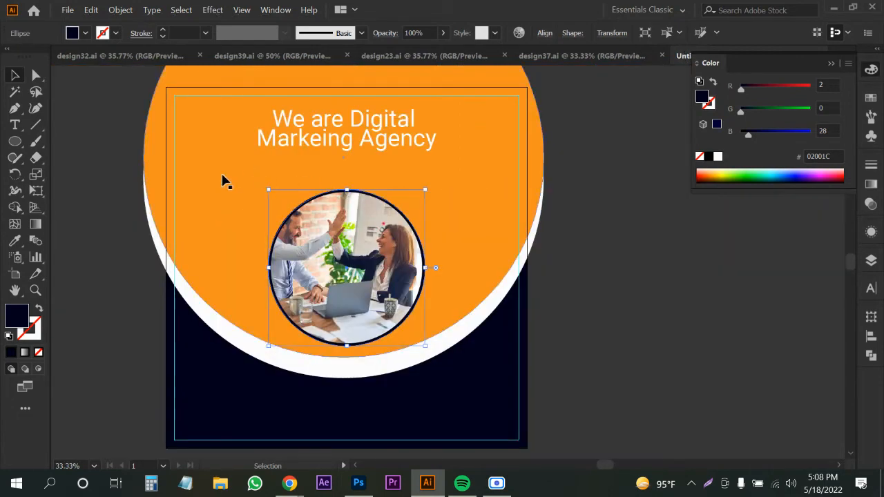
Change the large orange circle's fill to dark blue #002A4C.
{"action": "left_click", "coordinate": [235, 282]}
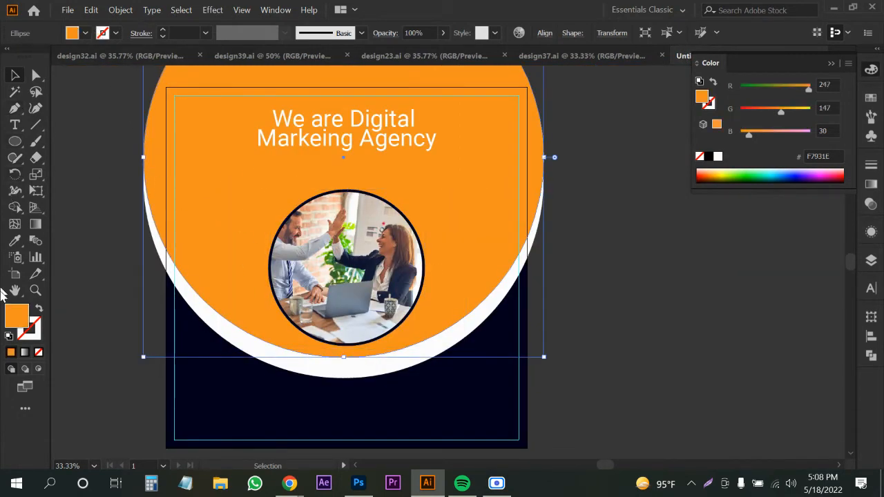
{"action": "double_click", "coordinate": [12, 323]}
{"action": "left_click", "coordinate": [385, 254]}
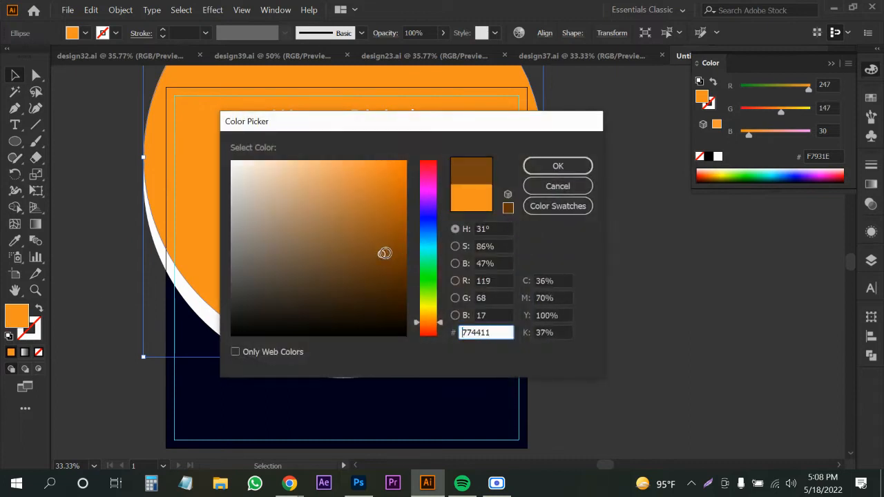
{"action": "mouse_move", "coordinate": [423, 296]}
{"action": "left_mouse_down"}
{"action": "mouse_move", "coordinate": [434, 284]}
{"action": "mouse_move", "coordinate": [421, 313]}
{"action": "left_mouse_up"}
{"action": "left_click", "coordinate": [403, 271]}
{"action": "left_click", "coordinate": [408, 282]}
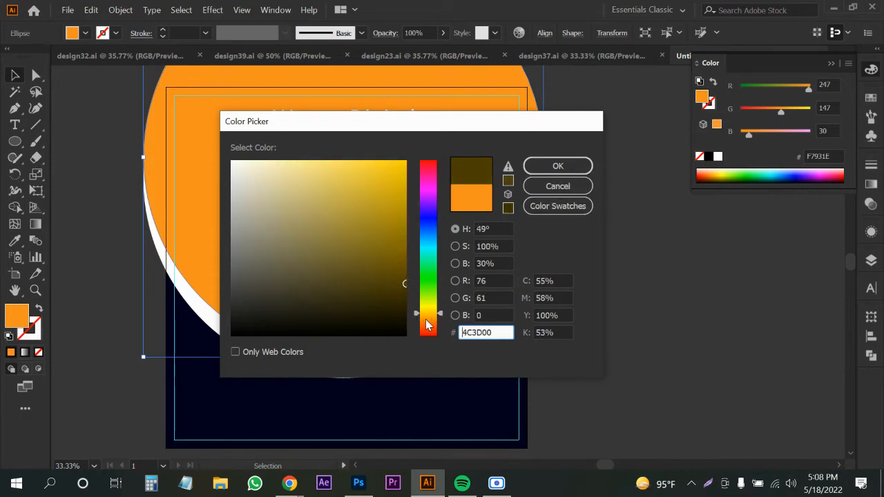
{"action": "left_click_drag", "start_coordinate": [431, 311], "coordinate": [434, 238]}
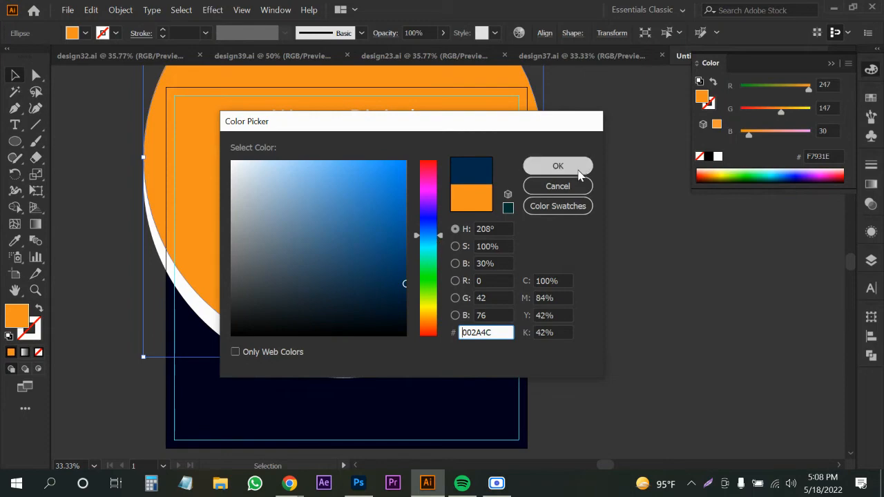
{"action": "left_click", "coordinate": [559, 165]}
Nudge the headline slightly down on the circle.
{"action": "left_click", "coordinate": [579, 259]}
{"action": "key", "text": "space"}
{"action": "left_click_drag", "start_coordinate": [579, 260], "coordinate": [608, 292]}
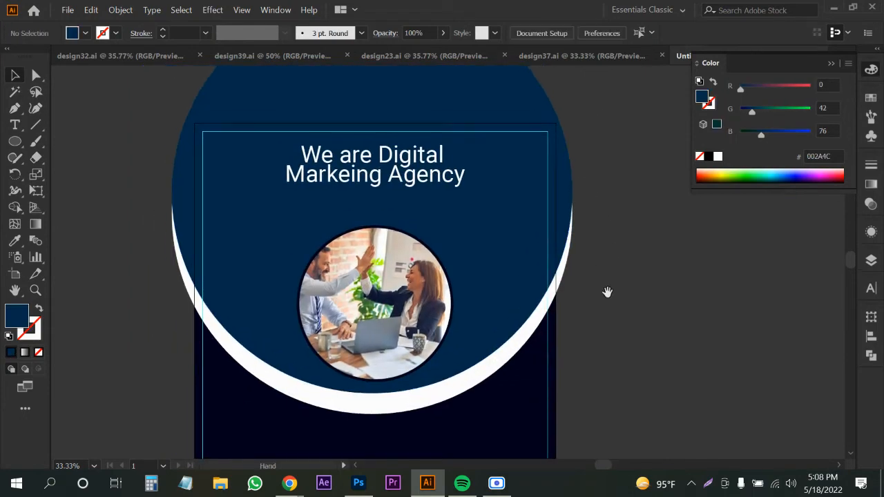
{"action": "left_click_drag", "start_coordinate": [434, 192], "coordinate": [395, 207]}
Copy the image address of a marketing agency reference post from the browser.
{"action": "left_click", "coordinate": [290, 483]}
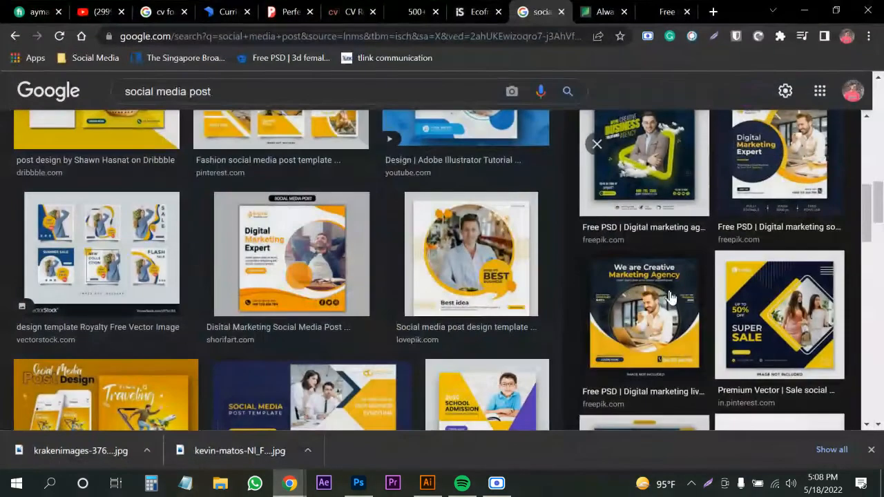
{"action": "left_click", "coordinate": [650, 293]}
{"action": "right_click", "coordinate": [649, 290]}
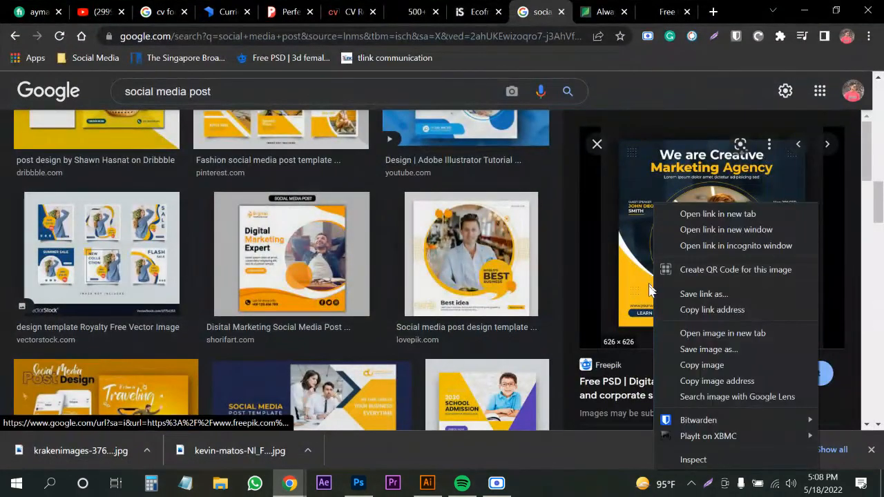
{"action": "left_click", "coordinate": [684, 381]}
{"action": "left_click", "coordinate": [804, 12]}
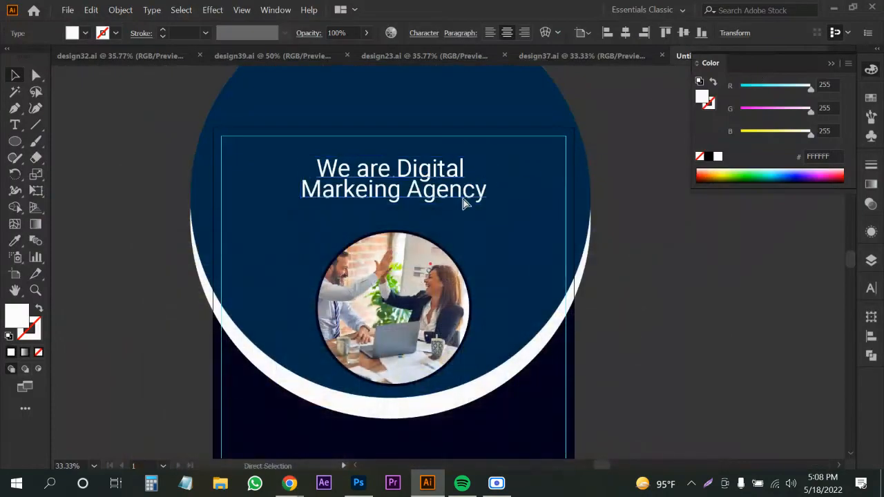
Paste the reference post beside the artboard and give the big circle its dark navy.
{"action": "key", "text": "ctrl+v"}
{"action": "left_click_drag", "start_coordinate": [451, 245], "coordinate": [703, 304]}
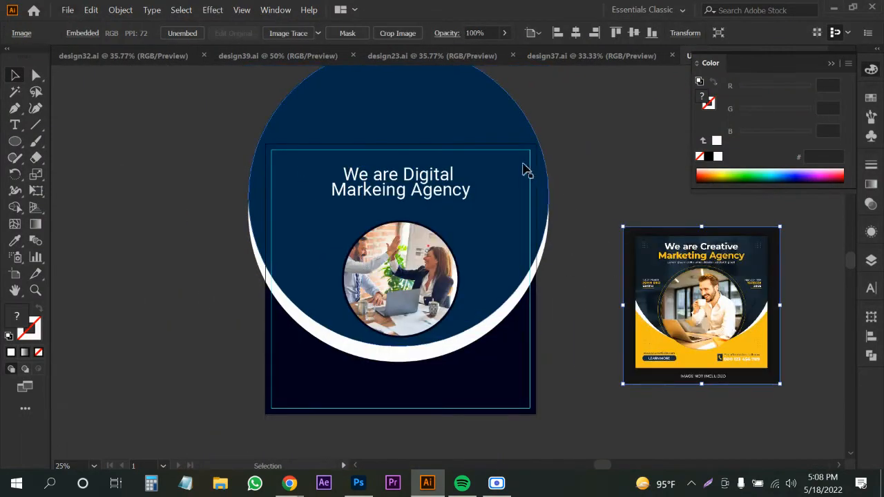
{"action": "left_click", "coordinate": [520, 161]}
{"action": "key", "text": "i"}
{"action": "left_click", "coordinate": [677, 271]}
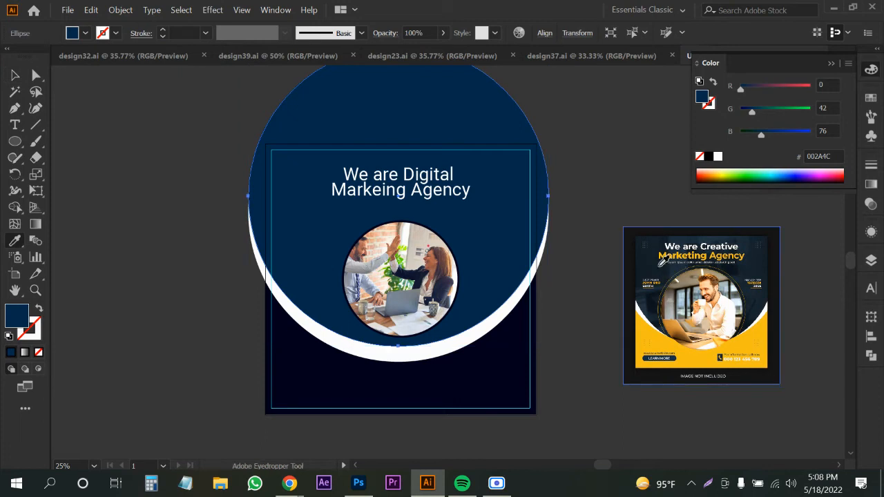
{"action": "key", "text": "v"}
Make the background rectangle the reference's yellow, #F6BD25.
{"action": "left_click", "coordinate": [509, 385]}
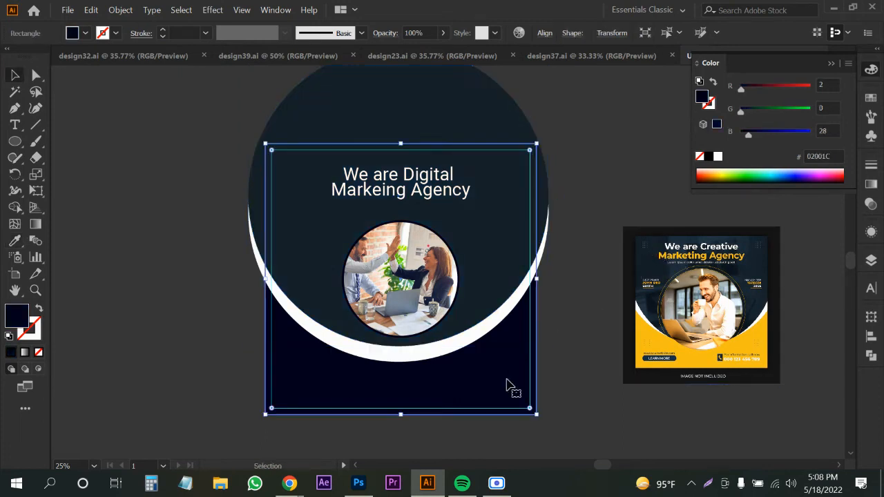
{"action": "key", "text": "i"}
{"action": "left_click", "coordinate": [648, 344]}
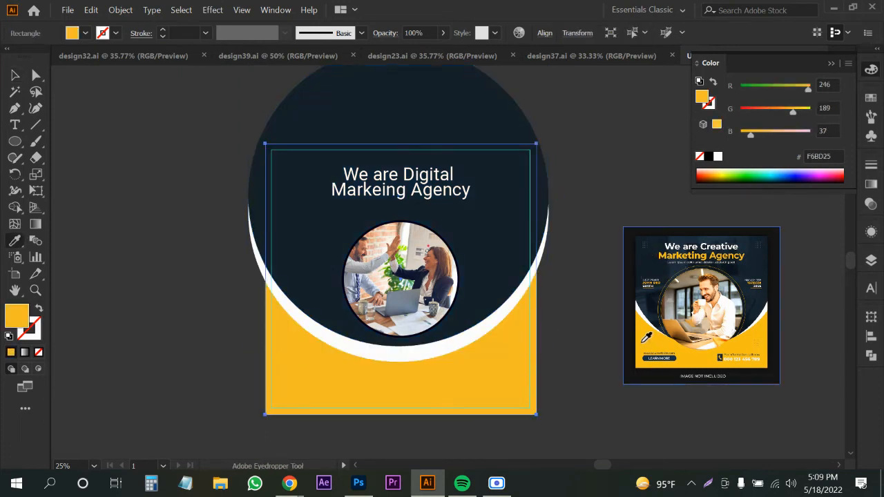
{"action": "key", "text": "v"}
{"action": "left_click", "coordinate": [573, 324]}
{"action": "key", "text": "ctrl+equal"}
{"action": "key", "text": "ctrl+equal"}
{"action": "key", "text": "ctrl+equal"}
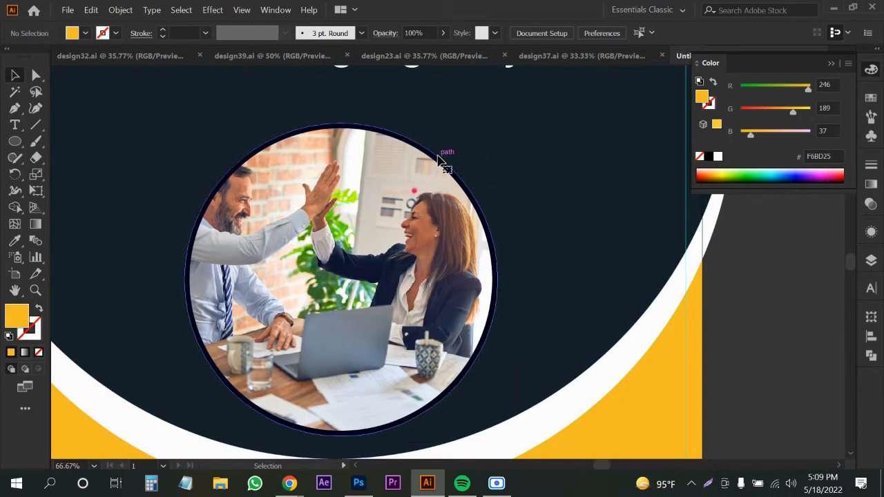
Enlarge the photo circle slightly and fill it with white.
{"action": "left_click", "coordinate": [443, 161]}
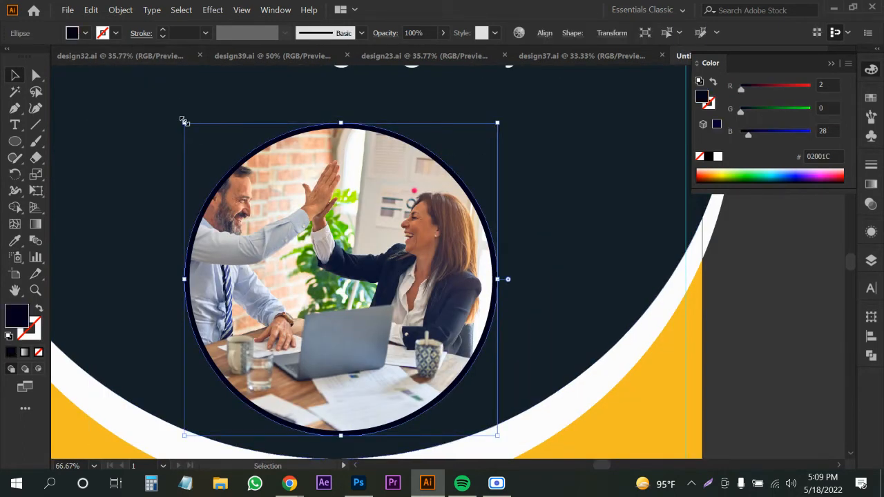
{"action": "scroll", "coordinate": [296, 119], "scroll_direction": "up", "scroll_amount": 2}
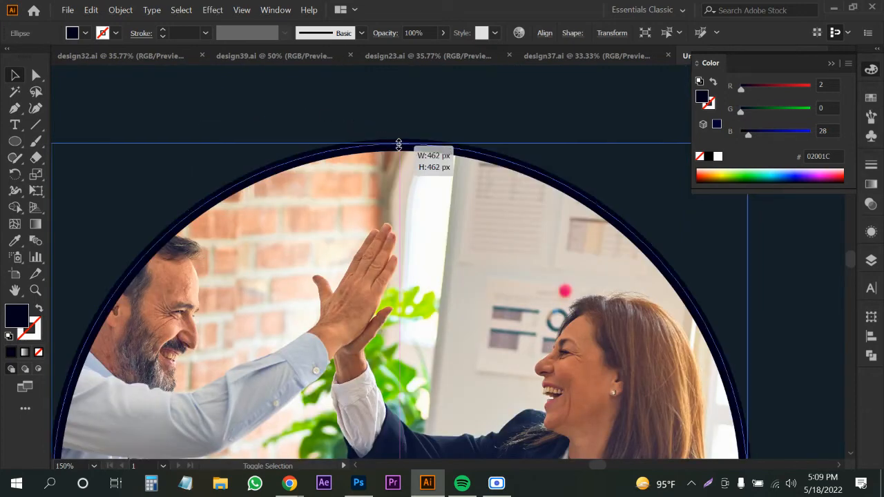
{"action": "scroll", "coordinate": [395, 155], "scroll_direction": "down", "scroll_amount": 3}
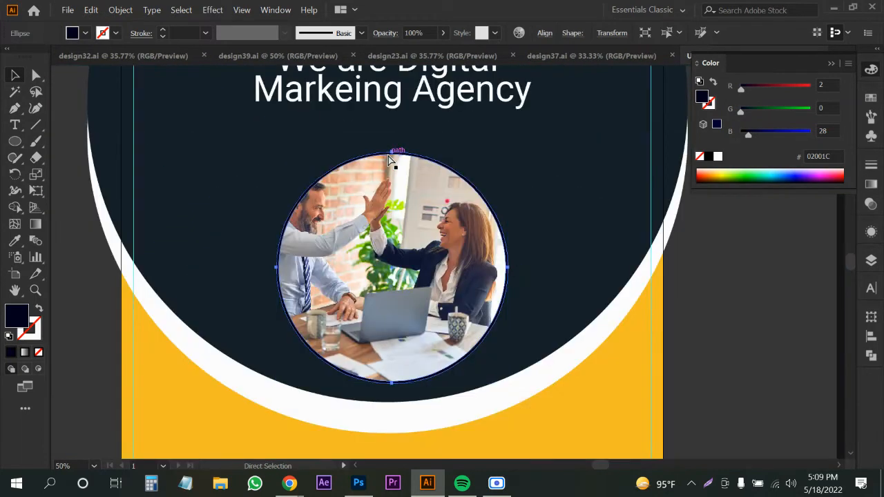
{"action": "mouse_move", "coordinate": [392, 151]}
{"action": "left_mouse_down"}
{"action": "mouse_move", "coordinate": [395, 144]}
{"action": "mouse_move", "coordinate": [392, 152]}
{"action": "left_mouse_up"}
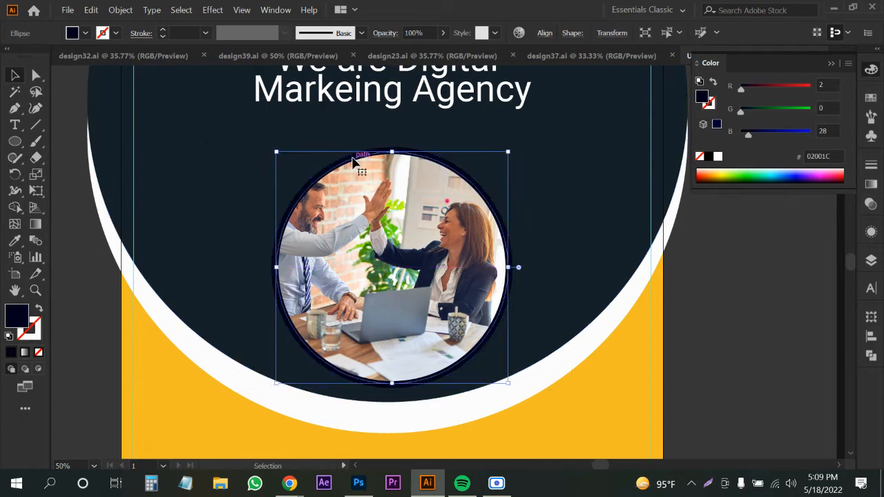
{"action": "scroll", "coordinate": [352, 160], "scroll_direction": "up", "scroll_amount": 1}
{"action": "left_click", "coordinate": [81, 37]}
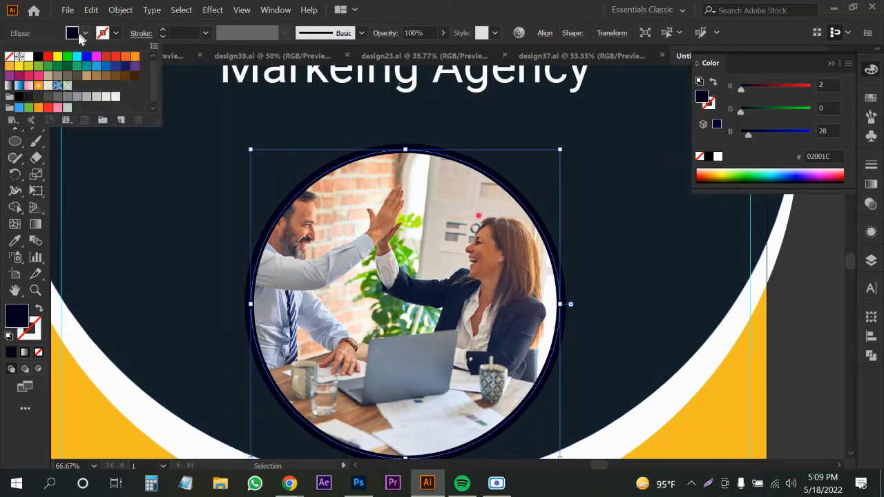
{"action": "left_click", "coordinate": [26, 57]}
{"action": "scroll", "coordinate": [325, 207], "scroll_direction": "down", "scroll_amount": 3}
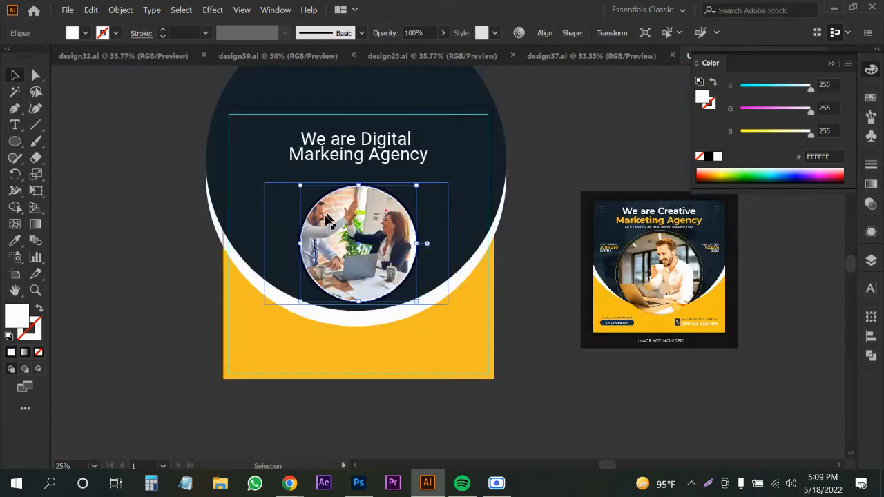
{"action": "left_click", "coordinate": [177, 262]}
Turn the navy circle behind the photo into a yellow outline.
{"action": "scroll", "coordinate": [307, 218], "scroll_direction": "up", "scroll_amount": 2}
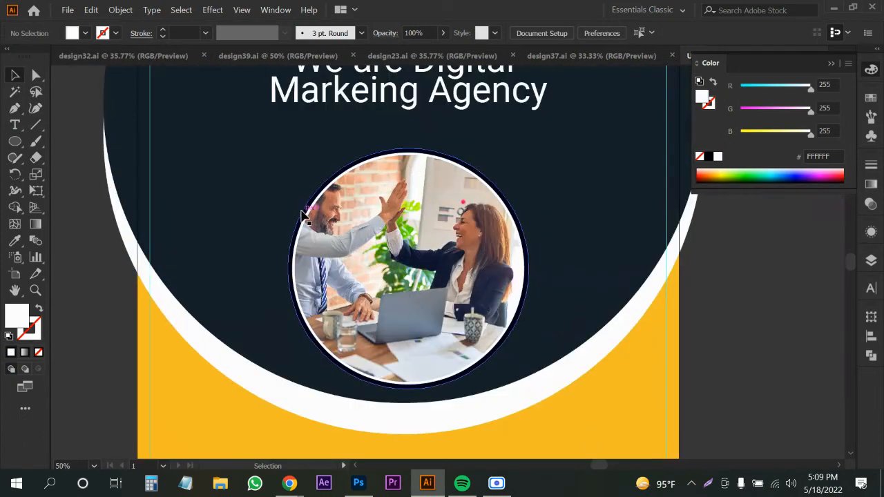
{"action": "left_click", "coordinate": [305, 208]}
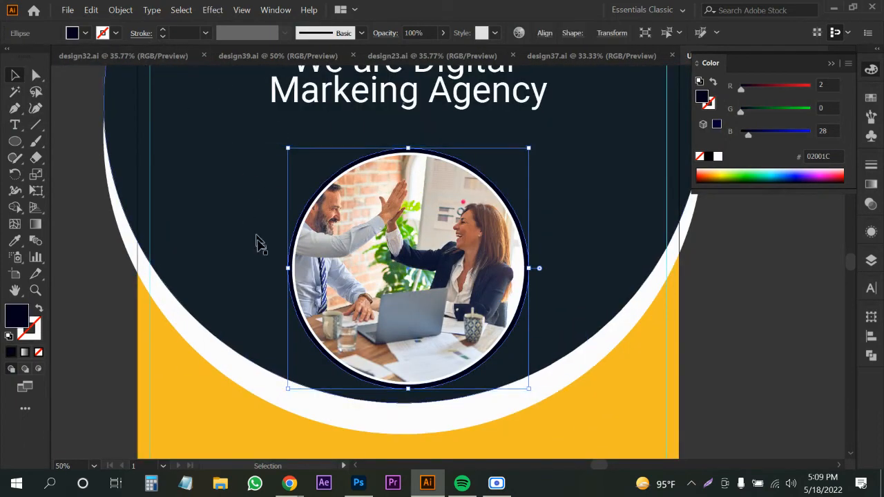
{"action": "key", "text": "i"}
{"action": "left_click", "coordinate": [194, 384]}
{"action": "key", "text": "v"}
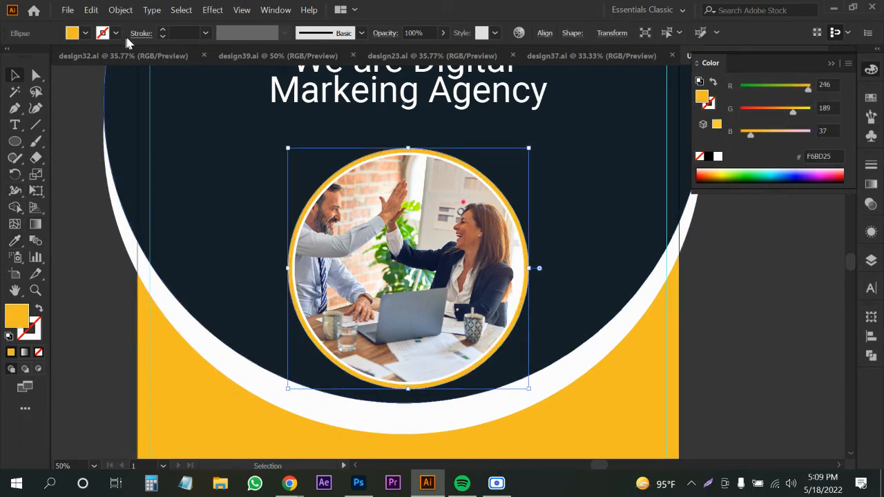
{"action": "left_click", "coordinate": [38, 310]}
Make the yellow ring a 4 pt dashed stroke with 10 pt dashes.
{"action": "scroll", "coordinate": [178, 34], "scroll_direction": "up", "scroll_amount": 3}
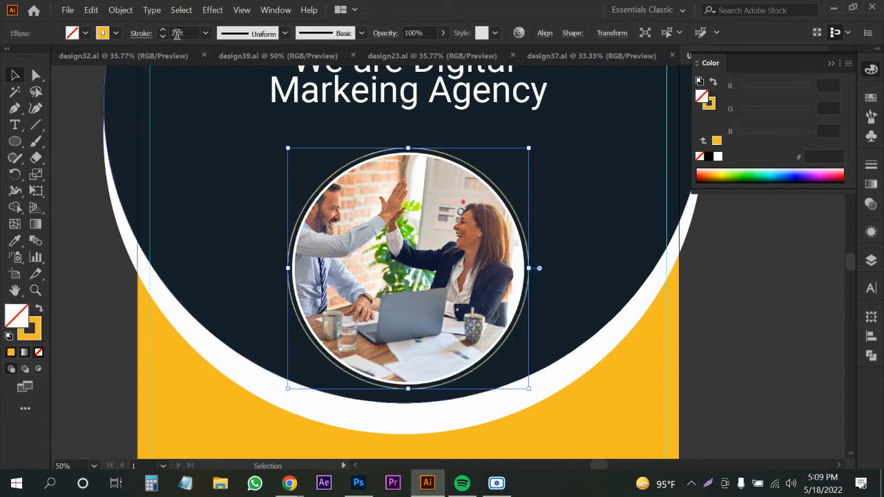
{"action": "left_click", "coordinate": [142, 34]}
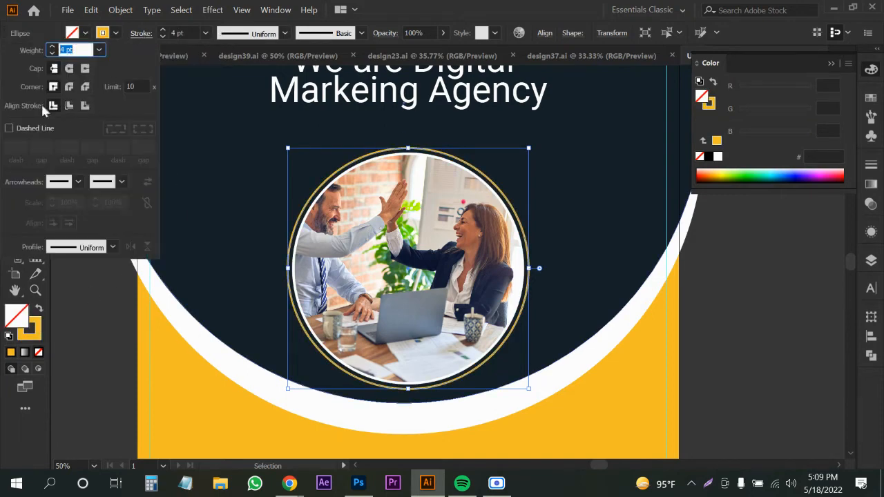
{"action": "left_click", "coordinate": [18, 130]}
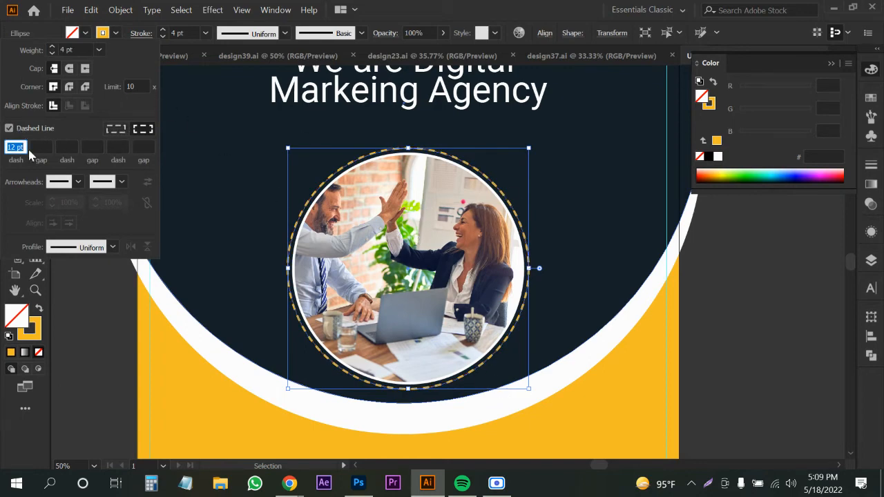
{"action": "scroll", "coordinate": [18, 147], "scroll_direction": "down", "scroll_amount": 2}
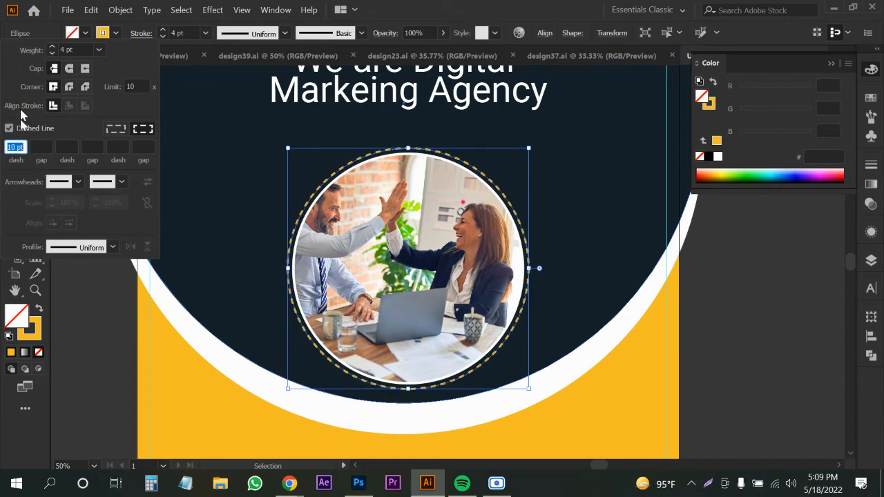
{"action": "left_click", "coordinate": [141, 36]}
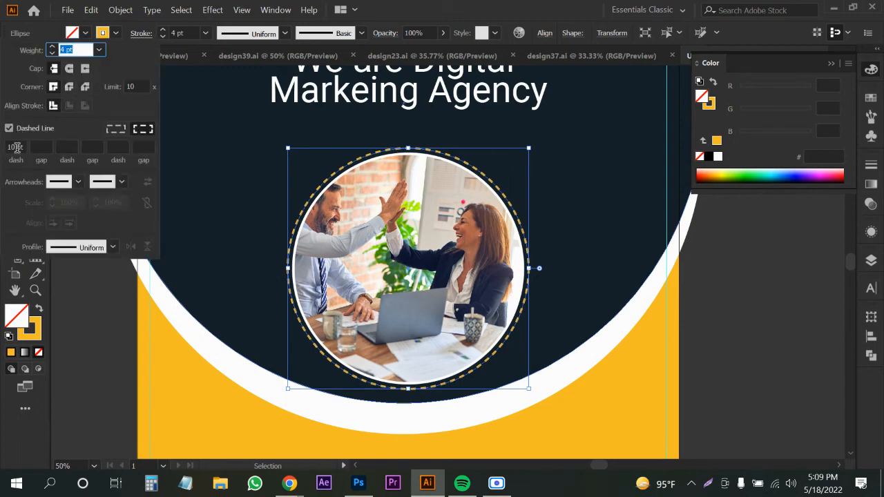
{"action": "left_click", "coordinate": [76, 360]}
{"action": "left_click", "coordinate": [77, 358]}
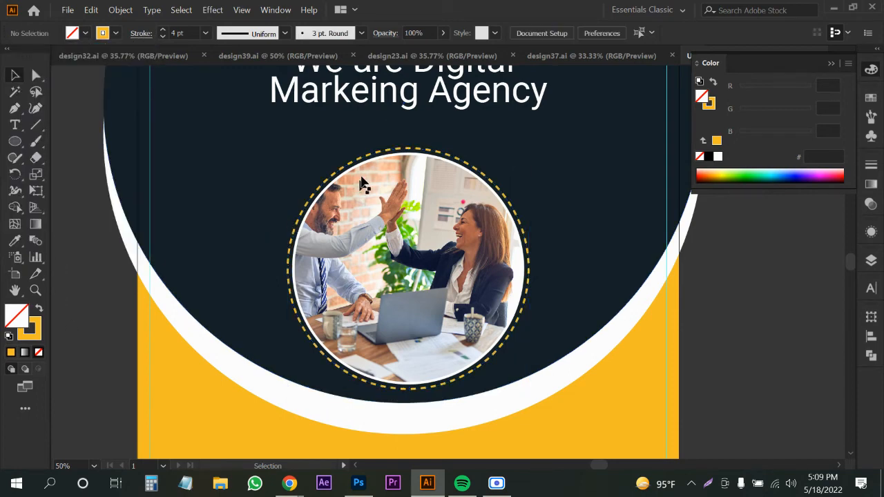
Shrink the dashed ring slightly so it sits snugly around the photo.
{"action": "scroll", "coordinate": [378, 157], "scroll_direction": "up", "scroll_amount": 3}
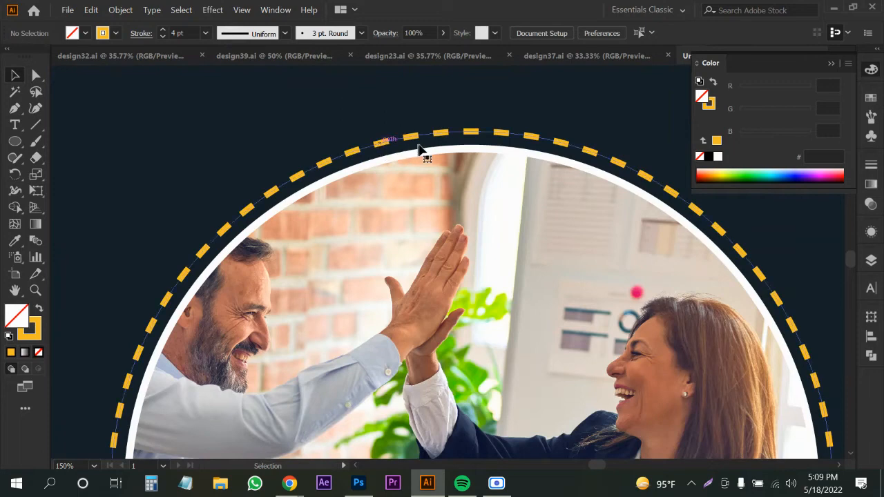
{"action": "left_click", "coordinate": [420, 147]}
{"action": "left_click_drag", "start_coordinate": [469, 131], "coordinate": [467, 134]}
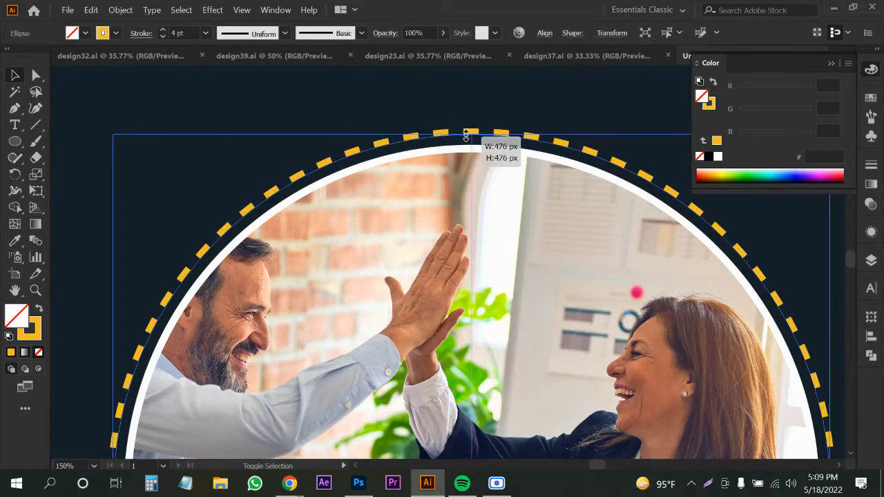
{"action": "scroll", "coordinate": [433, 139], "scroll_direction": "down", "scroll_amount": 4}
{"action": "scroll", "coordinate": [433, 138], "scroll_direction": "down", "scroll_amount": 1}
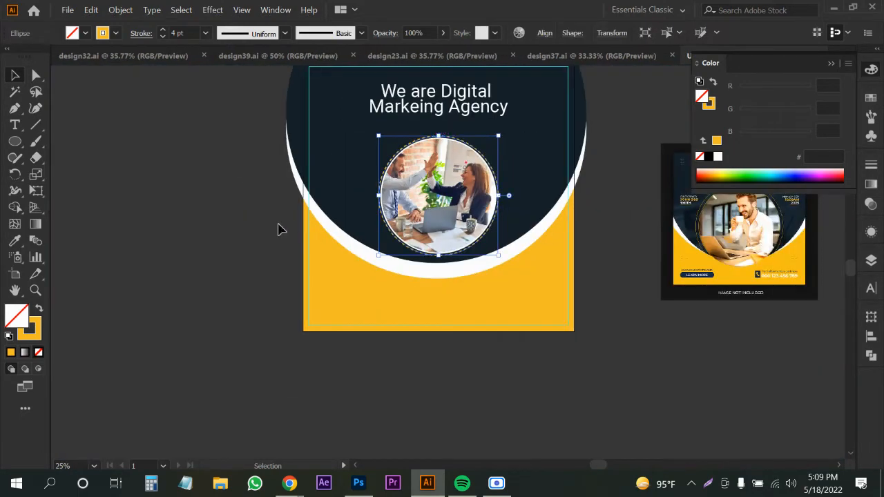
{"action": "left_click", "coordinate": [288, 229]}
{"action": "left_click_drag", "start_coordinate": [288, 229], "coordinate": [249, 287]}
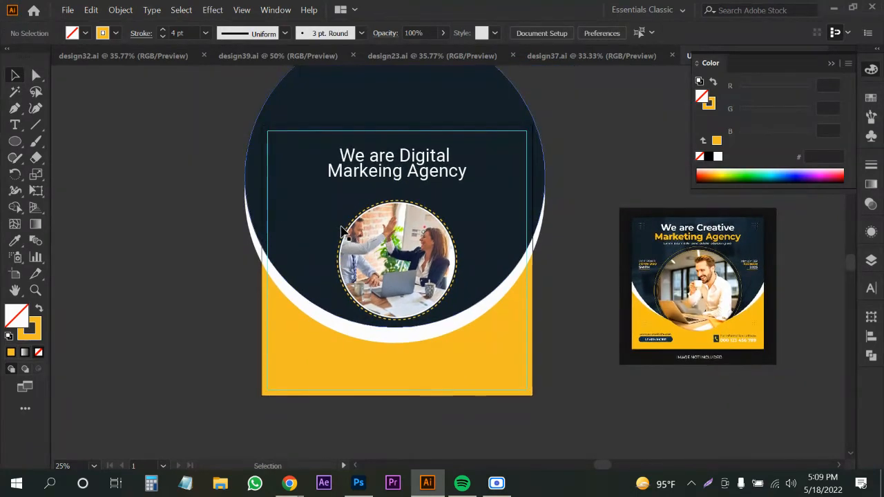
Colour the 'Markeing Agency' headline line with the base's yellow.
{"action": "left_click", "coordinate": [15, 125]}
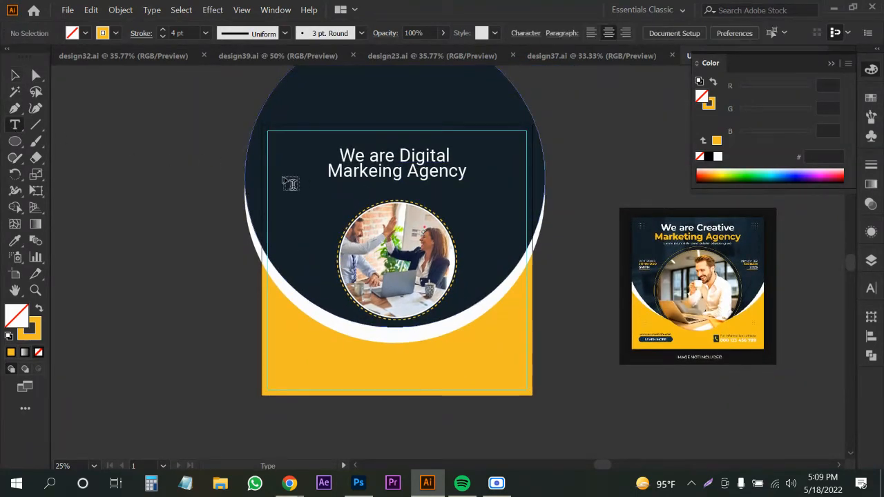
{"action": "left_click", "coordinate": [15, 75]}
{"action": "scroll", "coordinate": [282, 144], "scroll_direction": "up", "scroll_amount": 2}
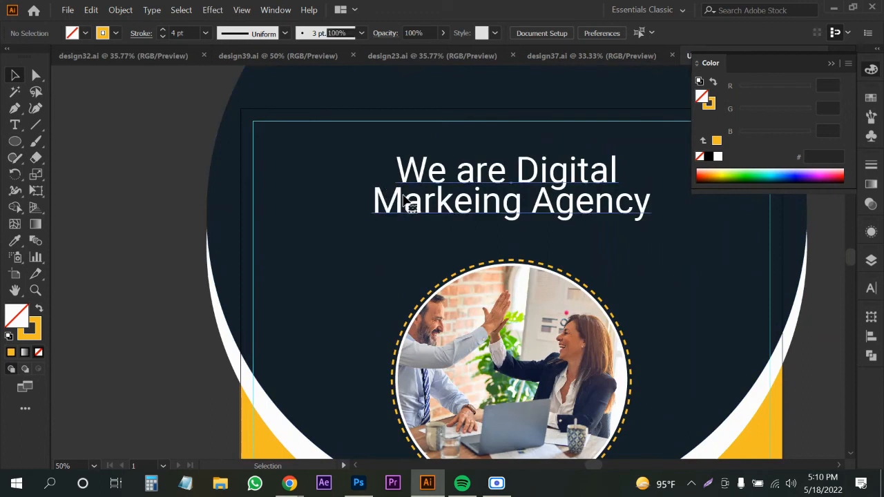
{"action": "left_click", "coordinate": [374, 188]}
{"action": "triple_click", "coordinate": [367, 184]}
{"action": "scroll", "coordinate": [367, 183], "scroll_direction": "down", "scroll_amount": 2}
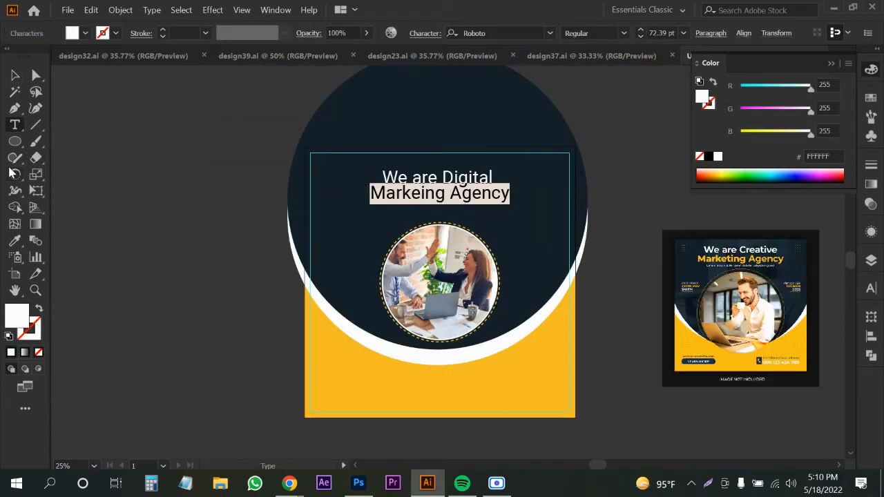
{"action": "left_click", "coordinate": [16, 242]}
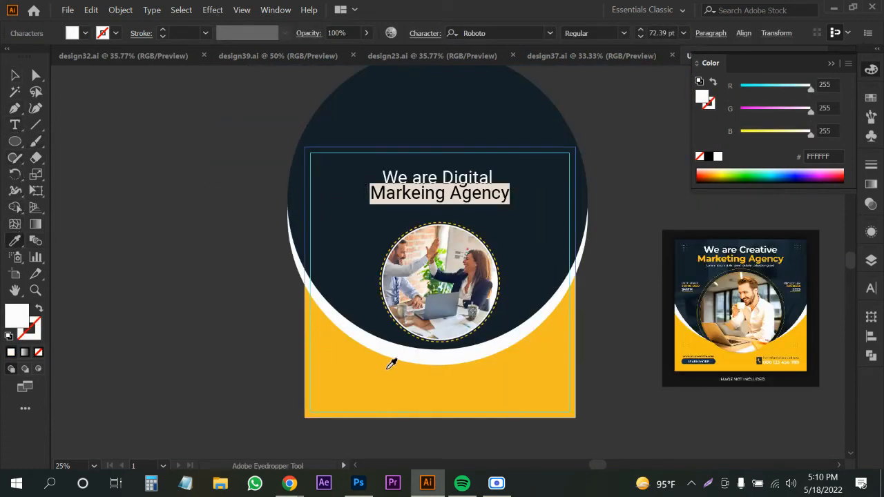
{"action": "left_click", "coordinate": [378, 380]}
{"action": "left_click", "coordinate": [14, 75]}
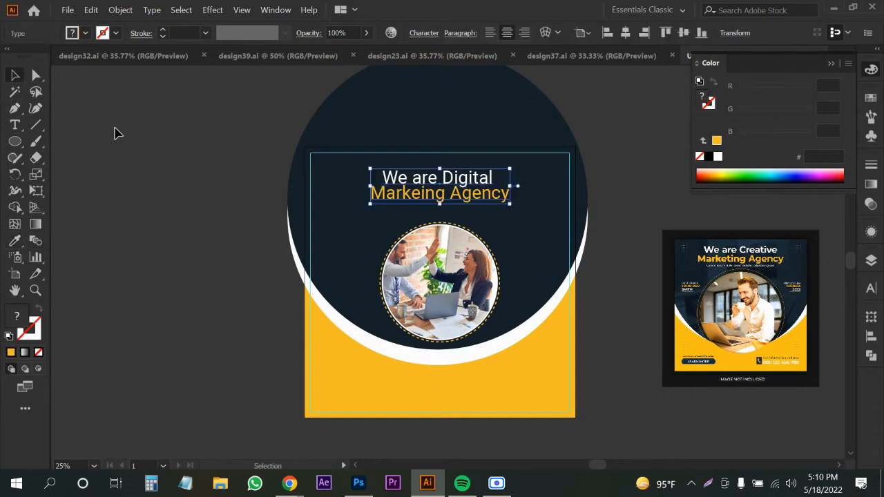
{"action": "left_click", "coordinate": [115, 132]}
Lock the background shapes and scale up the photo together with its rings.
{"action": "left_click", "coordinate": [418, 323]}
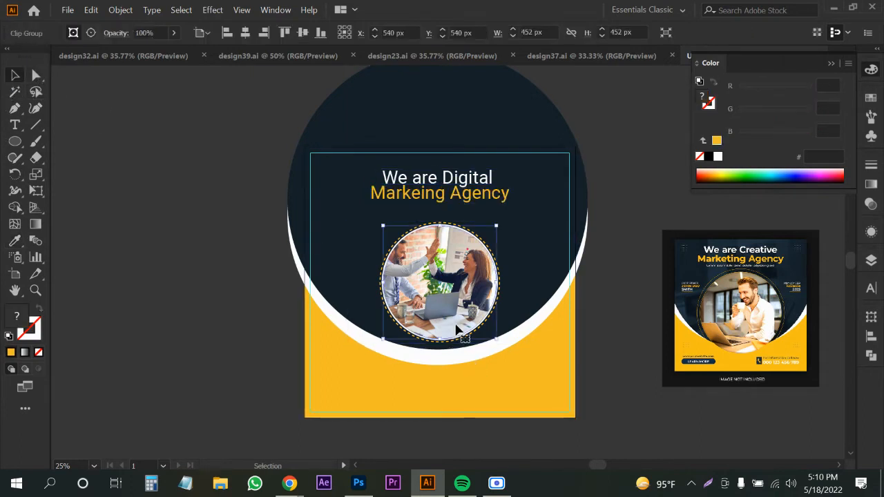
{"action": "left_click_drag", "start_coordinate": [273, 280], "coordinate": [343, 348]}
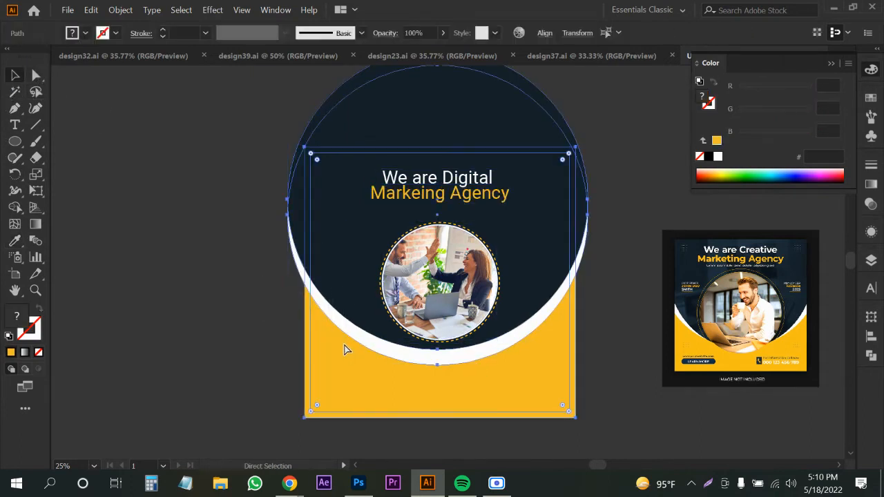
{"action": "key", "text": "ctrl+2"}
{"action": "left_click_drag", "start_coordinate": [344, 268], "coordinate": [442, 368]}
{"action": "key", "text": "v"}
{"action": "left_click", "coordinate": [236, 326]}
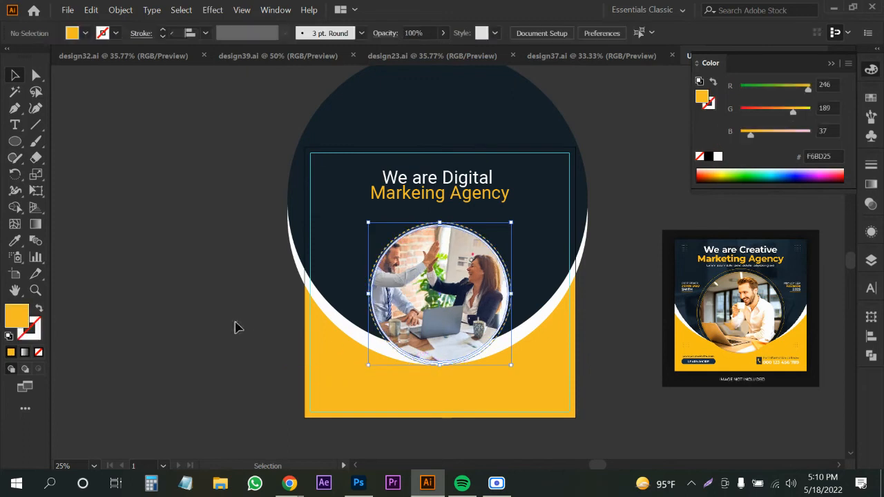
{"action": "key", "text": "space"}
{"action": "left_click_drag", "start_coordinate": [400, 322], "coordinate": [360, 323]}
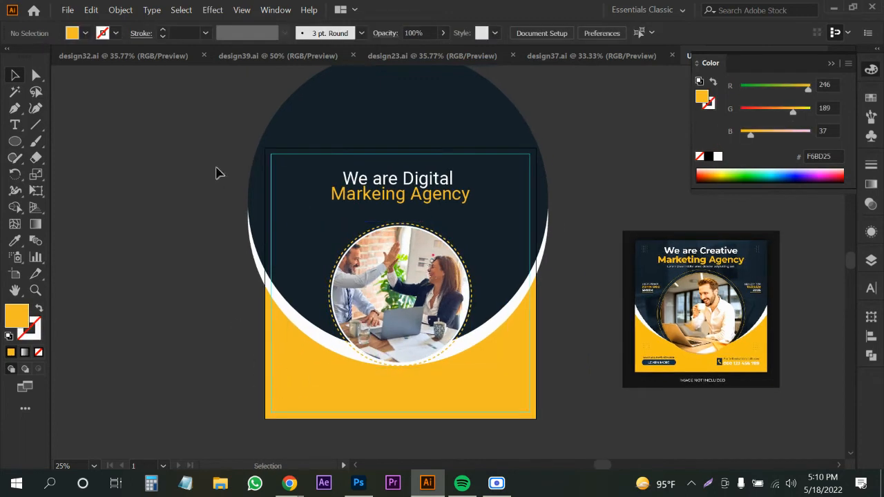
Add a white Lorem ipsum text line below the headline.
{"action": "key", "text": "t"}
{"action": "scroll", "coordinate": [369, 223], "scroll_direction": "up", "scroll_amount": 1}
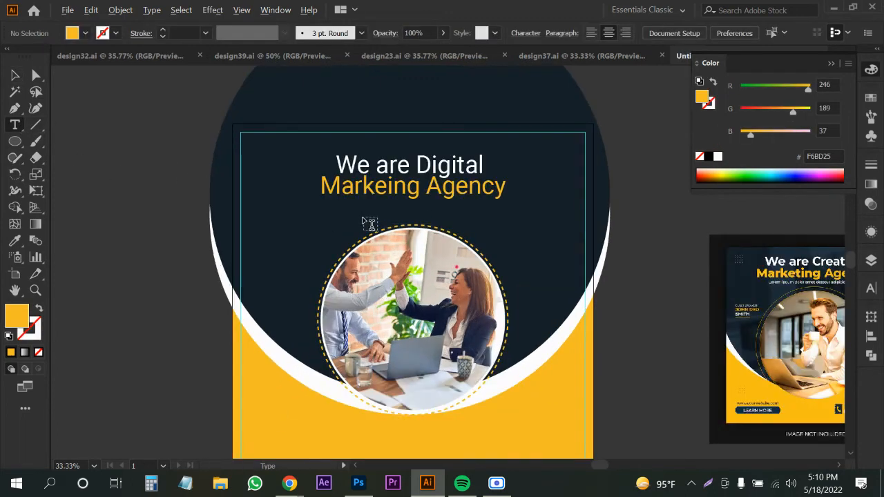
{"action": "left_click", "coordinate": [237, 182]}
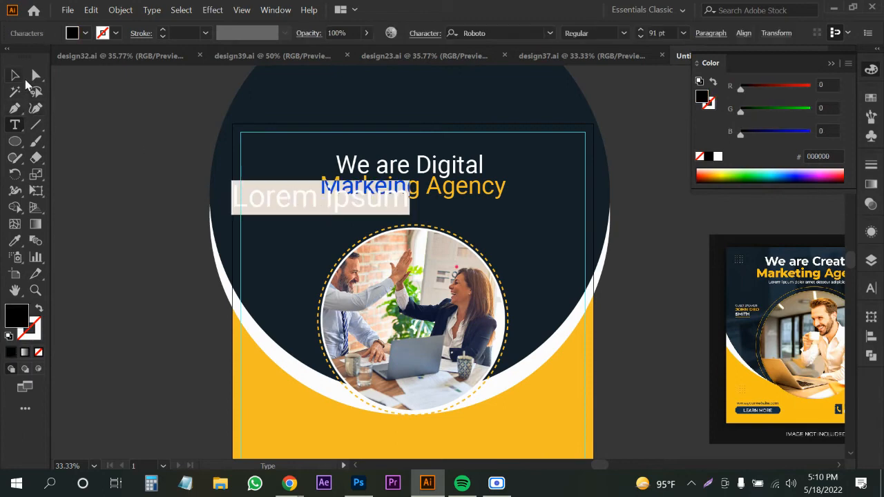
{"action": "left_click", "coordinate": [15, 74]}
{"action": "left_click_drag", "start_coordinate": [378, 201], "coordinate": [450, 216]}
{"action": "key", "text": "i"}
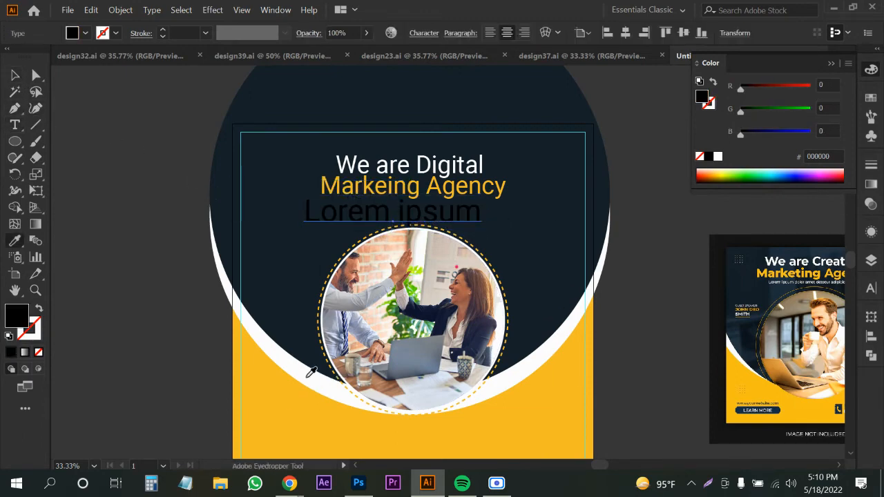
{"action": "left_click", "coordinate": [308, 374]}
{"action": "key", "text": "v"}
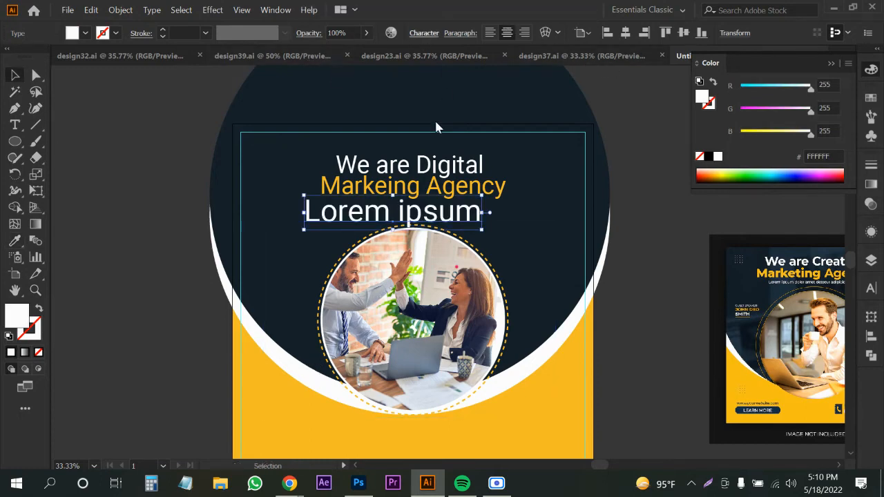
Set the Lorem ipsum text to 21 pt and place it under 'Markeing Agency'.
{"action": "left_click", "coordinate": [423, 32]}
{"action": "left_click", "coordinate": [347, 97]}
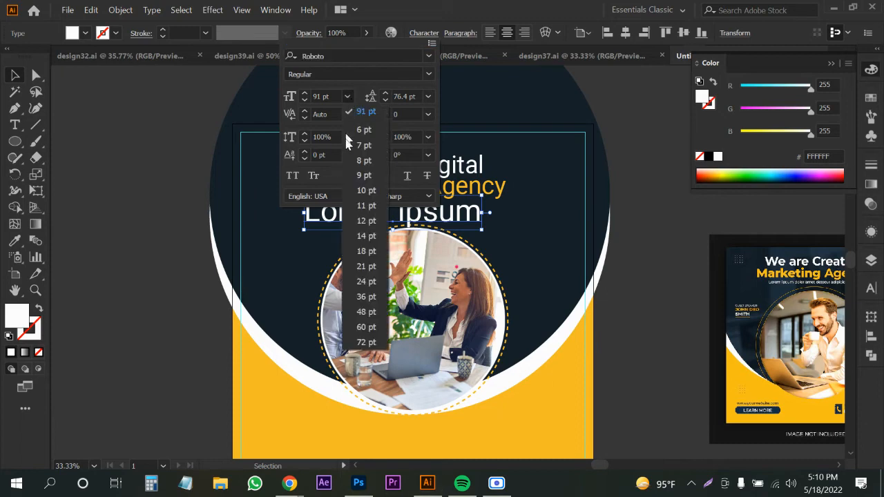
{"action": "left_click", "coordinate": [359, 268]}
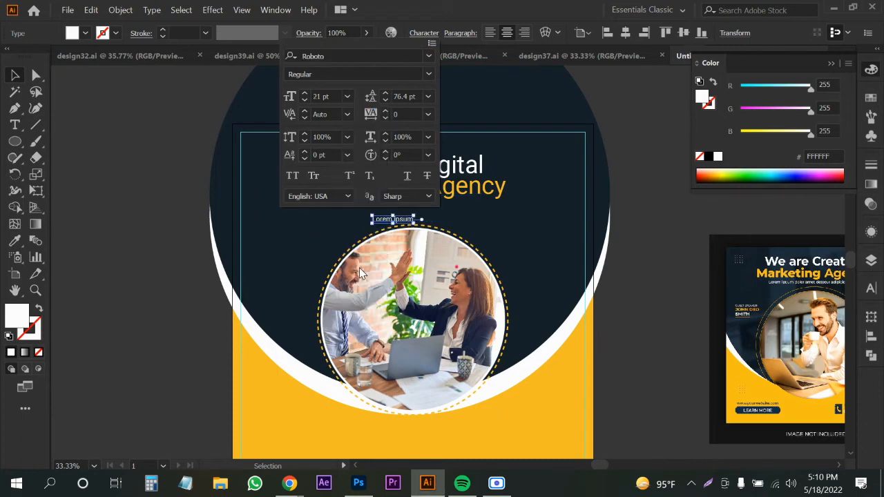
{"action": "left_click", "coordinate": [255, 237]}
{"action": "left_click_drag", "start_coordinate": [406, 223], "coordinate": [351, 205]}
Lengthen the line with repeated placeholder text, centre it horizontally, and nudge it down.
{"action": "double_click", "coordinate": [351, 206]}
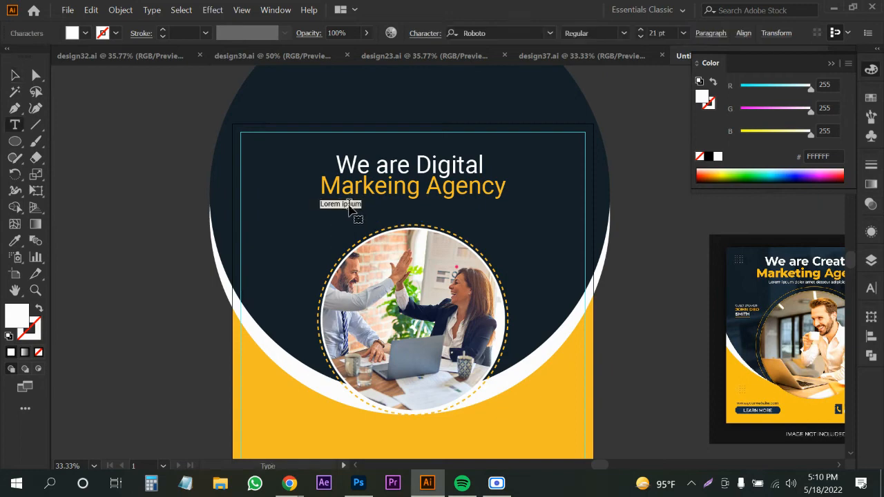
{"action": "key", "text": "Escape"}
{"action": "key", "text": "ctrl+v"}
{"action": "key", "text": "ctrl+v"}
{"action": "key", "text": "ctrl+v"}
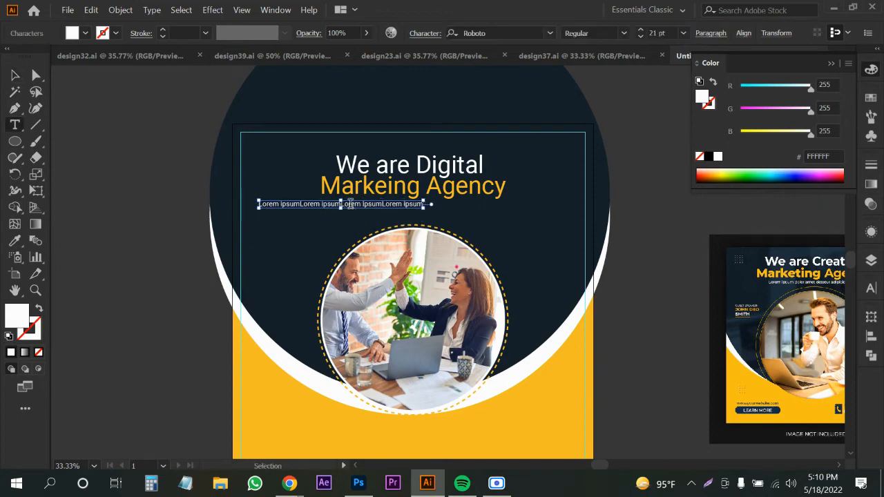
{"action": "left_click", "coordinate": [14, 75]}
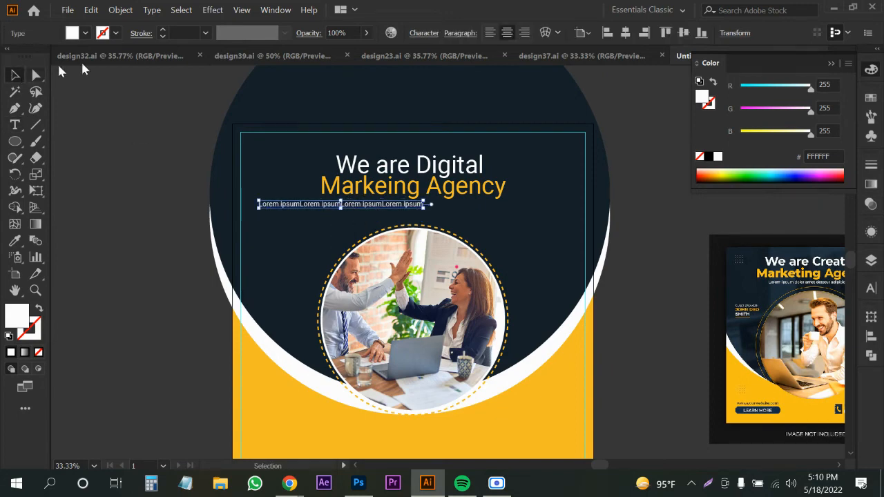
{"action": "left_click", "coordinate": [625, 32]}
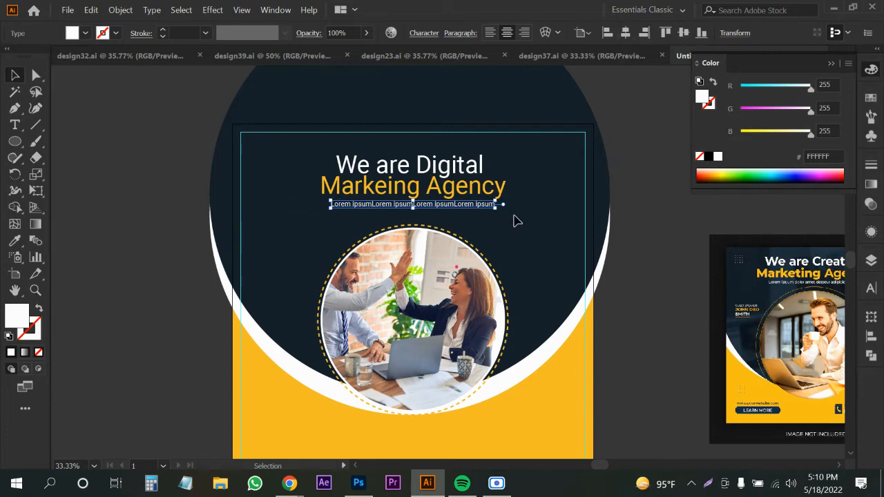
{"action": "key", "text": "Down"}
{"action": "key", "text": "Down"}
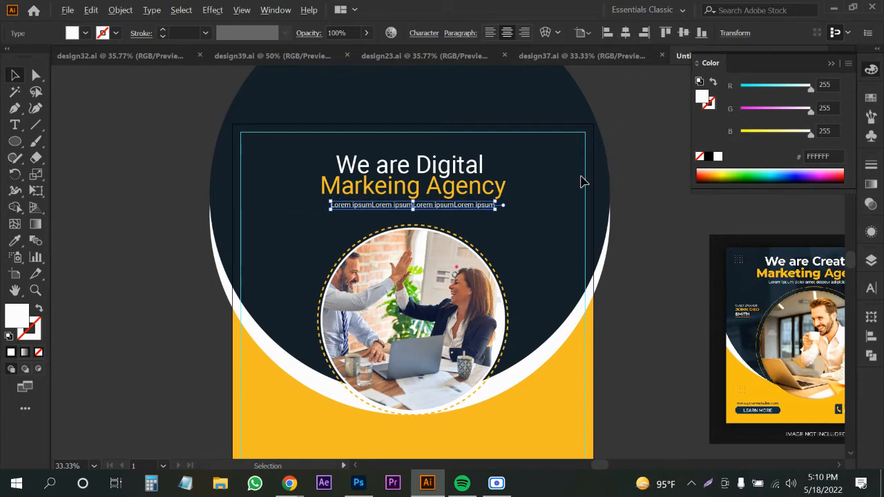
Place a duplicate of the Lorem ipsum line to the right.
{"action": "scroll", "coordinate": [583, 181], "scroll_direction": "down", "scroll_amount": 2}
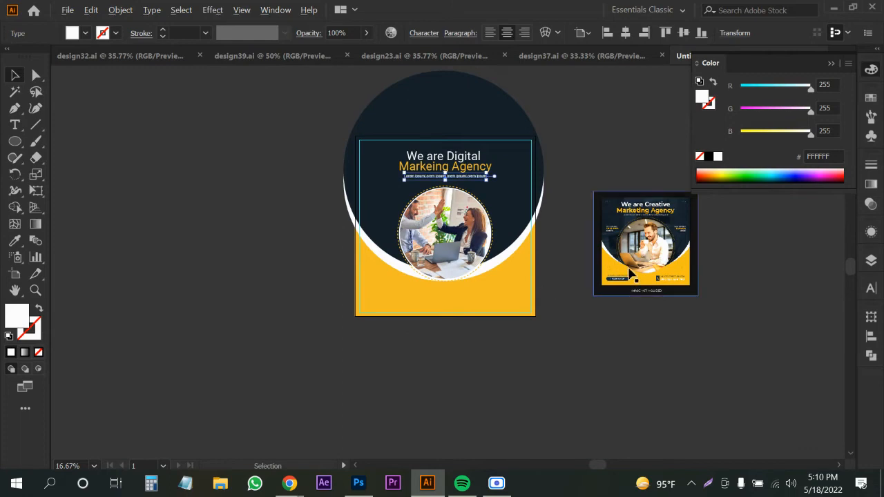
{"action": "scroll", "coordinate": [630, 274], "scroll_direction": "up", "scroll_amount": 1}
{"action": "scroll", "coordinate": [637, 229], "scroll_direction": "up", "scroll_amount": 2}
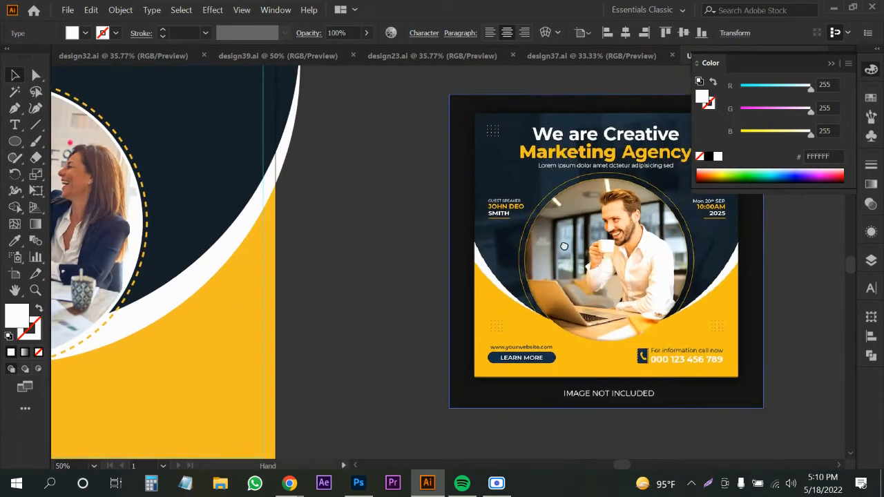
{"action": "scroll", "coordinate": [596, 238], "scroll_direction": "down", "scroll_amount": 1}
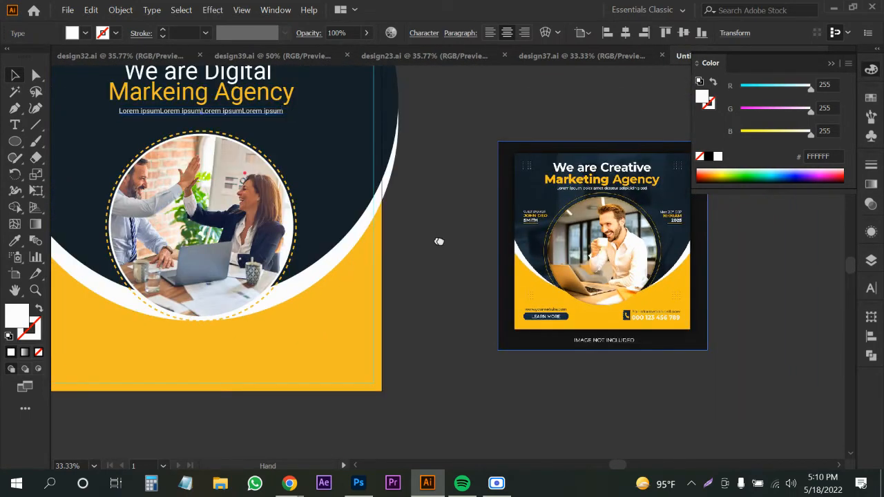
{"action": "left_click_drag", "start_coordinate": [438, 242], "coordinate": [466, 260]}
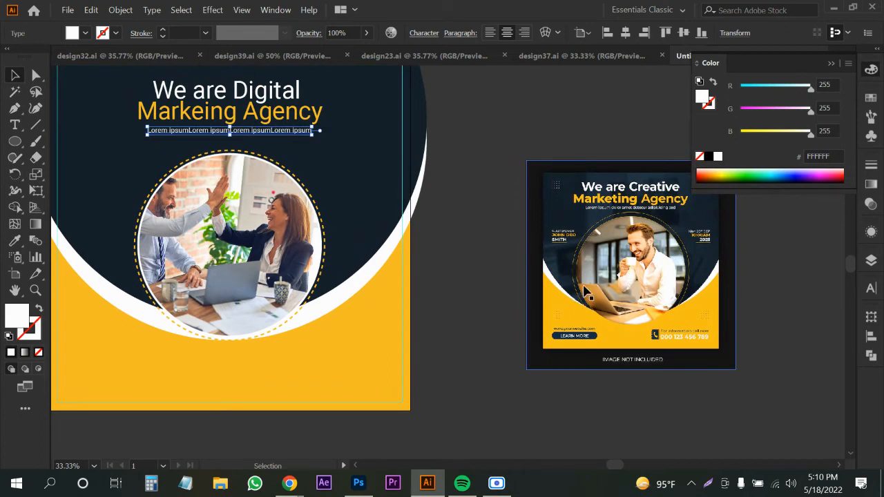
{"action": "scroll", "coordinate": [585, 292], "scroll_direction": "up", "scroll_amount": 1}
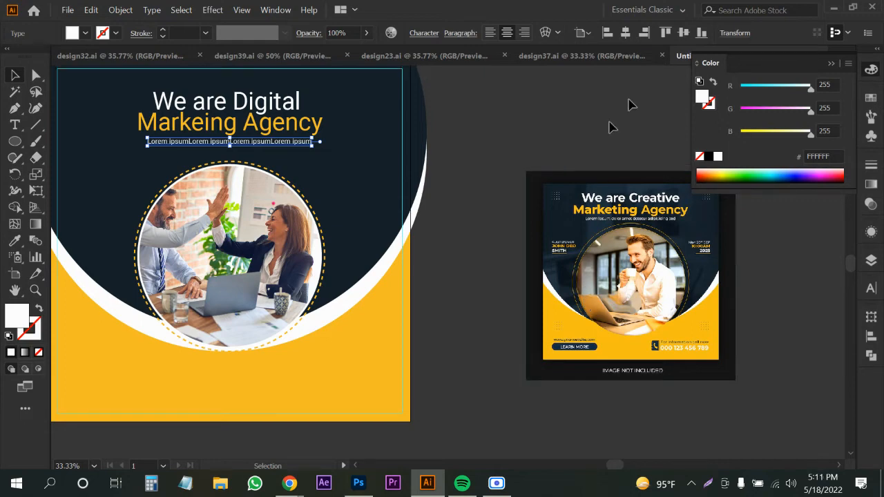
{"action": "left_click_drag", "start_coordinate": [290, 150], "coordinate": [440, 185]}
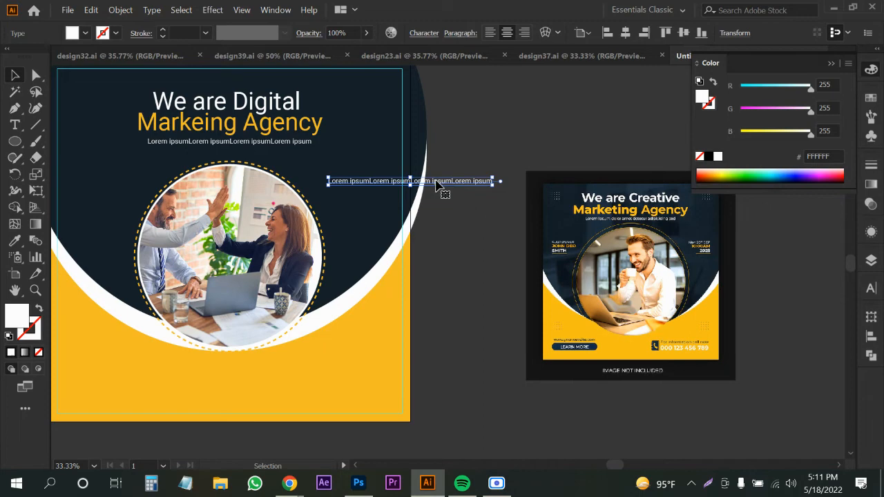
Retype the copied line as the date block 'Min 20 Sep', '10:00 AM', '2022'.
{"action": "double_click", "coordinate": [376, 183]}
{"action": "key", "text": "ctrl+a"}
{"action": "scroll", "coordinate": [696, 262], "scroll_direction": "up", "scroll_amount": 3}
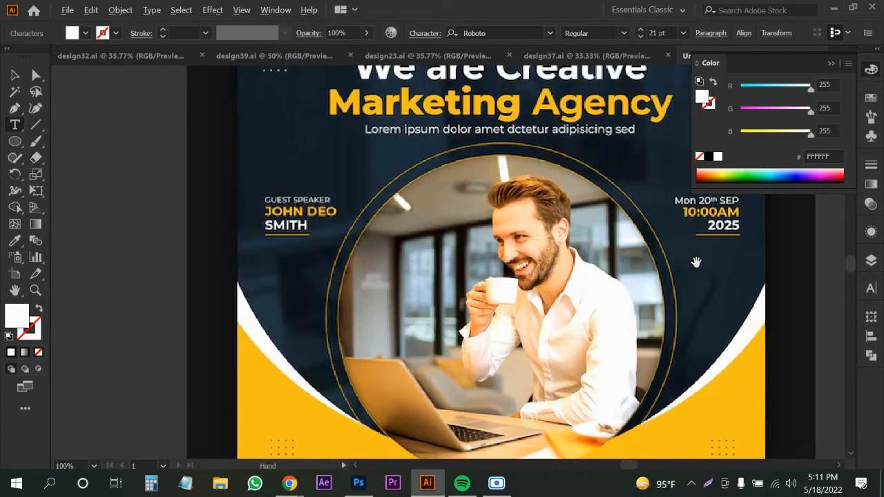
{"action": "scroll", "coordinate": [695, 261], "scroll_direction": "down", "scroll_amount": 3}
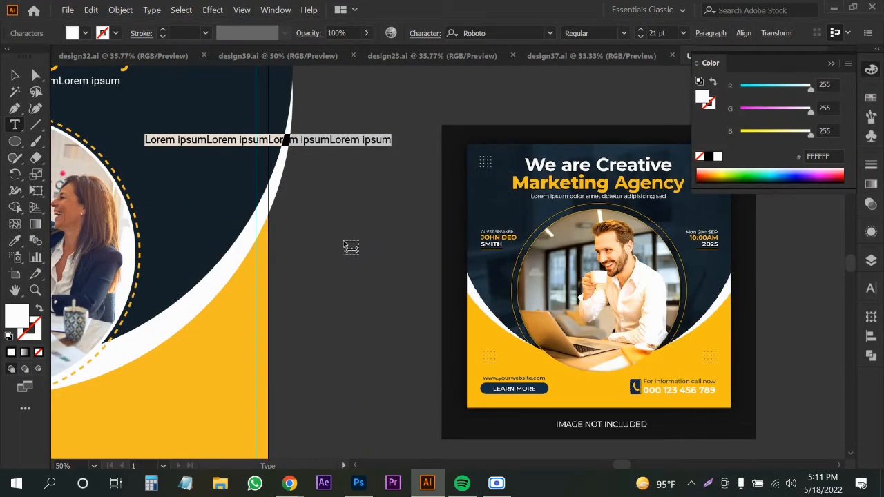
{"action": "type", "text": "Min"}
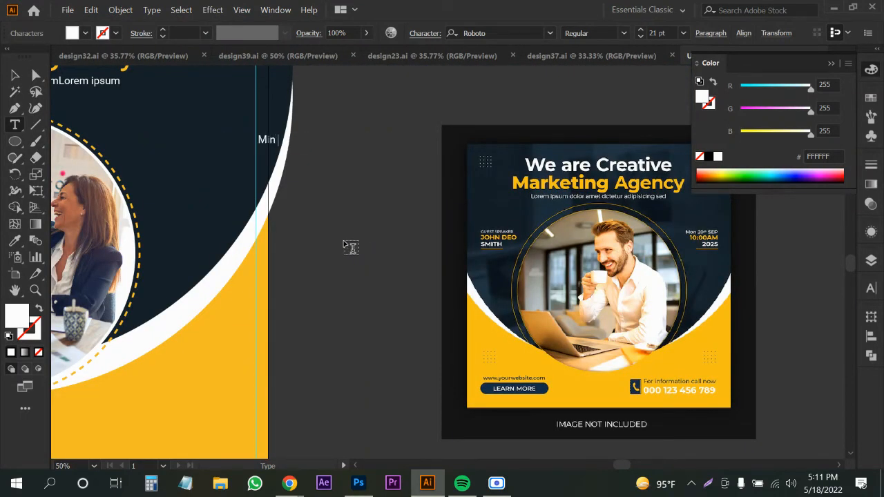
{"action": "type", "text": " 20 Sep"}
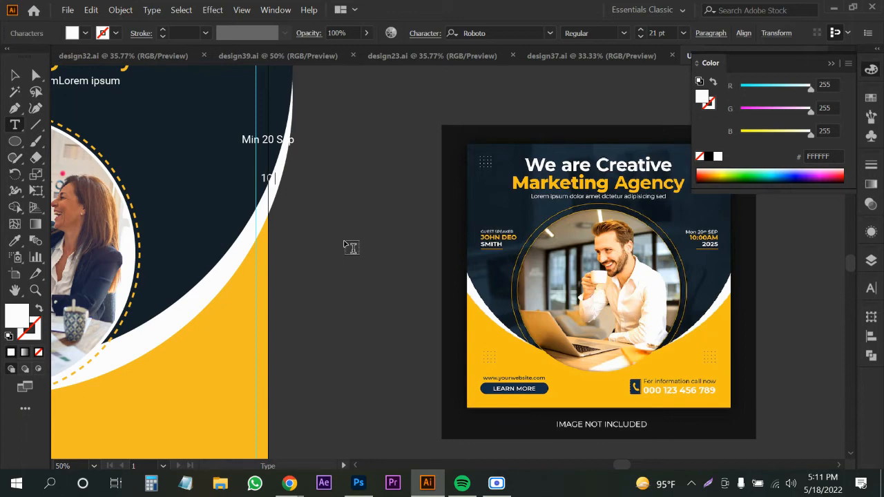
{"action": "type", "text": "0 am,"}
{"action": "key", "text": "BackSpace"}
{"action": "key", "text": "BackSpace"}
{"action": "key", "text": "BackSpace"}
{"action": "type", "text": "Am"}
{"action": "key", "text": "BackSpace"}
{"action": "type", "text": "M"}
Move the date block onto the navy circle, tighten its leading, and correct 'Min' to 'Mon'.
{"action": "left_click", "coordinate": [15, 74]}
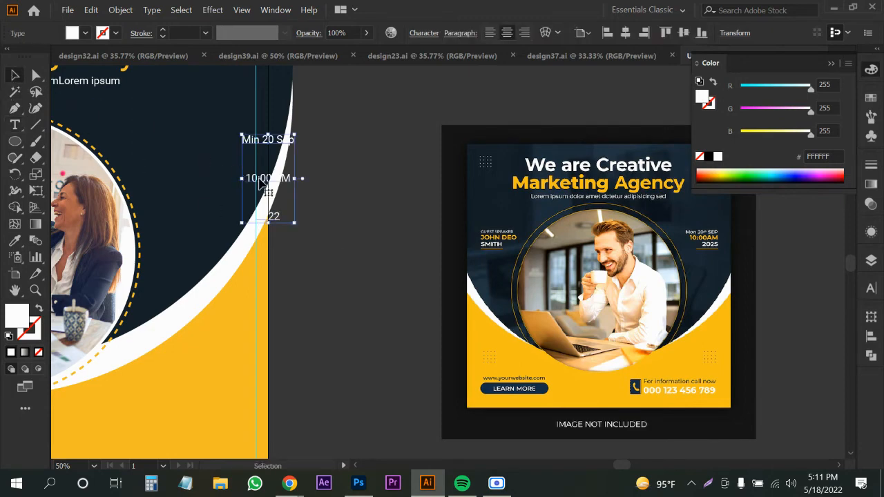
{"action": "left_click_drag", "start_coordinate": [261, 181], "coordinate": [194, 170]}
{"action": "key", "text": "alt+Up"}
{"action": "key", "text": "alt+Up"}
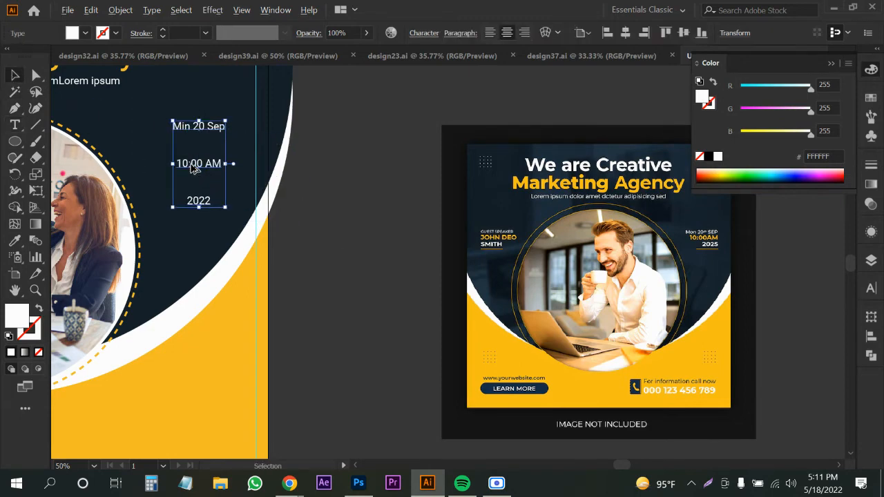
{"action": "key", "text": "alt+Up"}
{"action": "key", "text": "alt+Up"}
{"action": "key", "text": "alt+Up"}
{"action": "key", "text": "alt+Up"}
{"action": "key", "text": "alt+Up"}
{"action": "key", "text": "alt+Up"}
{"action": "key", "text": "alt+Up"}
{"action": "key", "text": "alt+Up"}
{"action": "key", "text": "alt+Up"}
{"action": "key", "text": "alt+Up"}
{"action": "key", "text": "alt+Up"}
{"action": "key", "text": "alt+Up"}
{"action": "key", "text": "alt+Up"}
{"action": "key", "text": "alt+Up"}
{"action": "key", "text": "alt+Up"}
{"action": "key", "text": "alt+Up"}
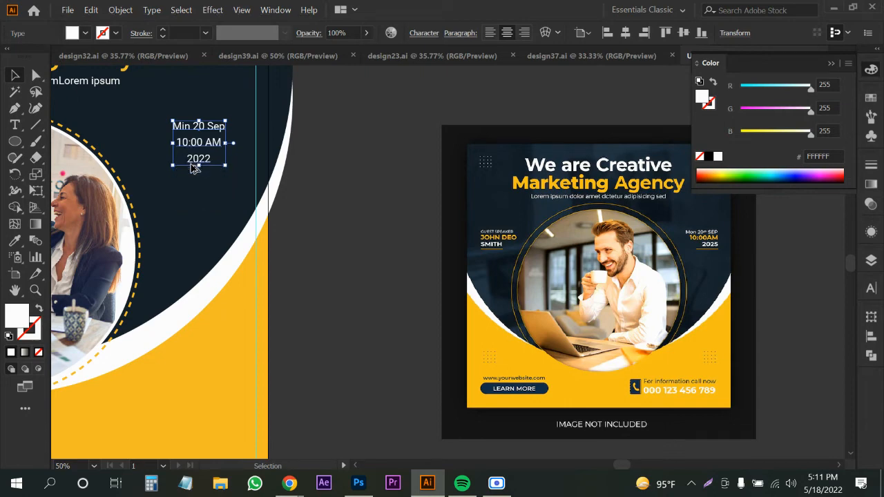
{"action": "scroll", "coordinate": [174, 122], "scroll_direction": "up", "scroll_amount": 3}
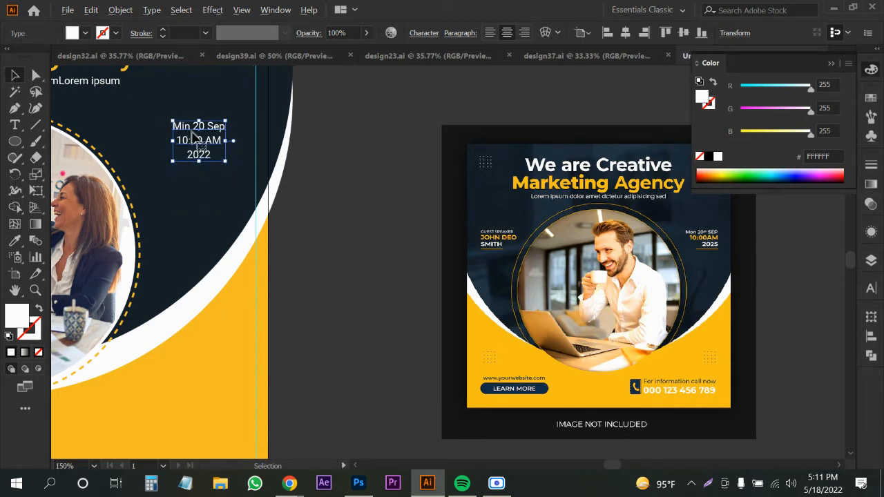
{"action": "double_click", "coordinate": [197, 141]}
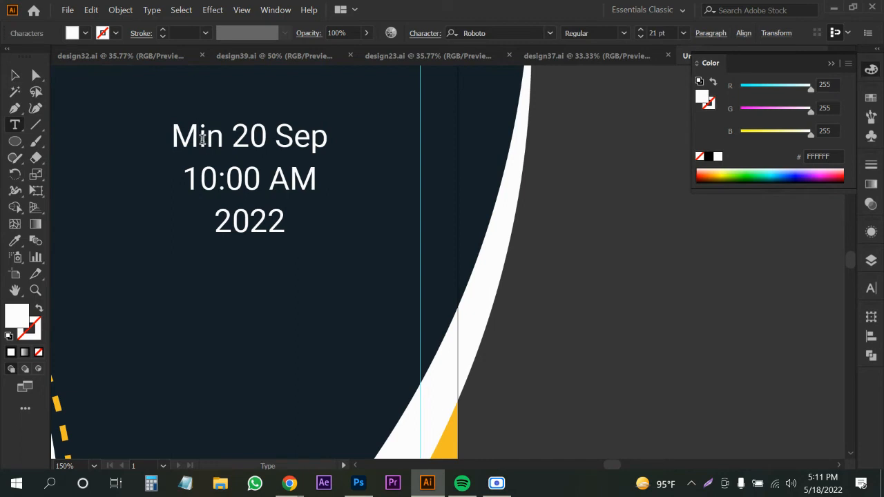
{"action": "left_click_drag", "start_coordinate": [203, 140], "coordinate": [199, 140]}
{"action": "type", "text": "o"}
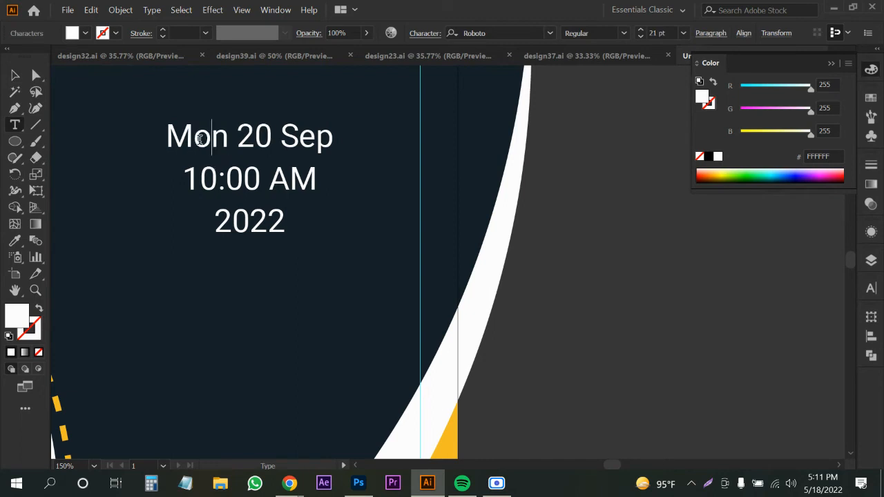
{"action": "left_click", "coordinate": [17, 75]}
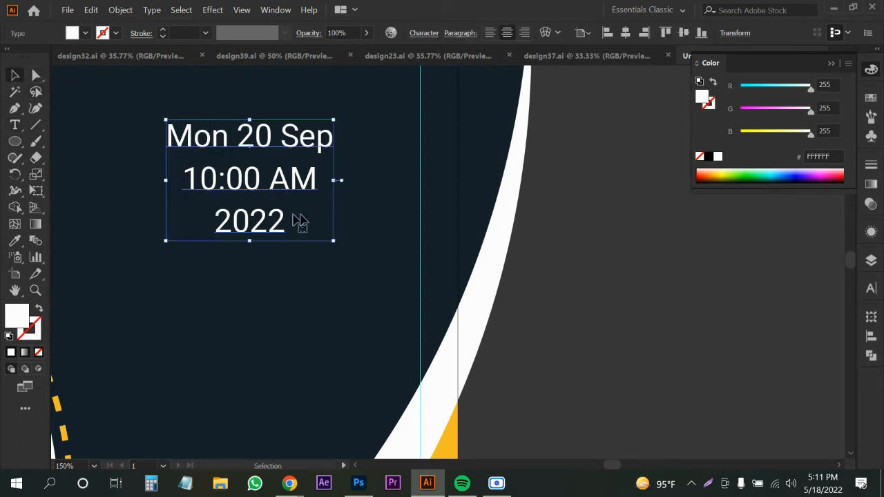
{"action": "scroll", "coordinate": [295, 221], "scroll_direction": "down", "scroll_amount": 2}
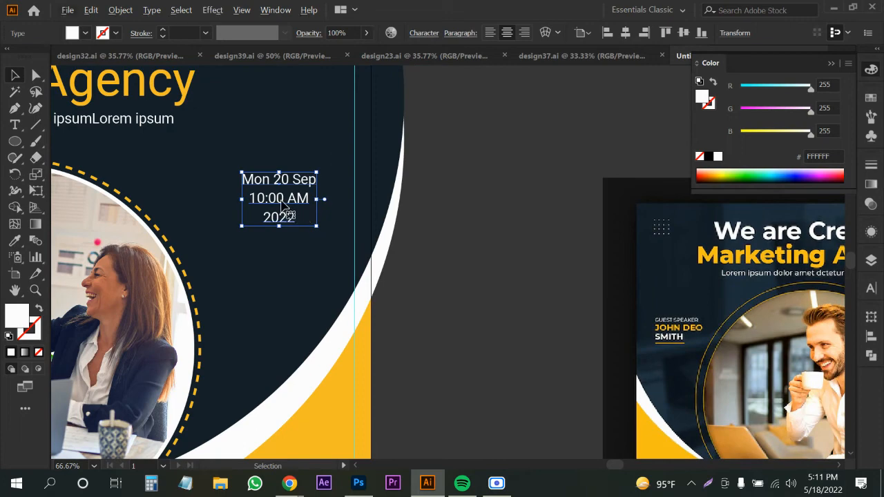
Make the '10:00 AM' line yellow, 24 pt and Medium weight.
{"action": "double_click", "coordinate": [286, 206]}
{"action": "triple_click", "coordinate": [285, 206]}
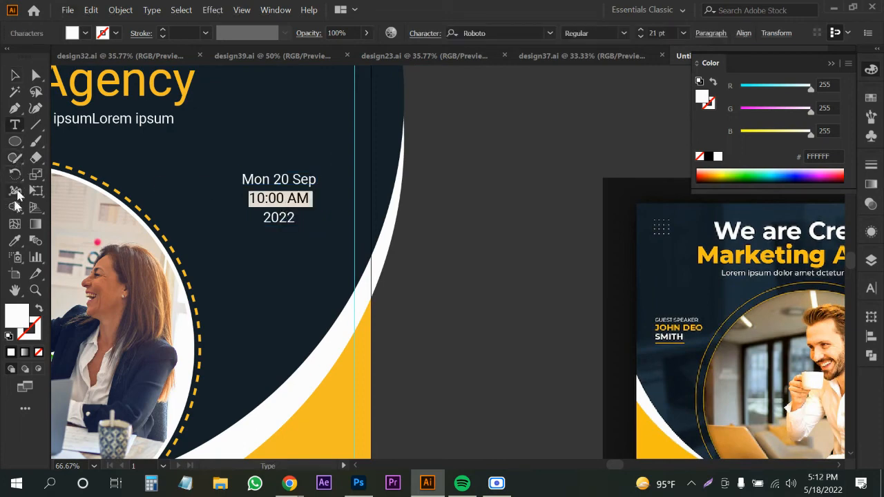
{"action": "left_click", "coordinate": [14, 240]}
{"action": "left_click", "coordinate": [333, 391]}
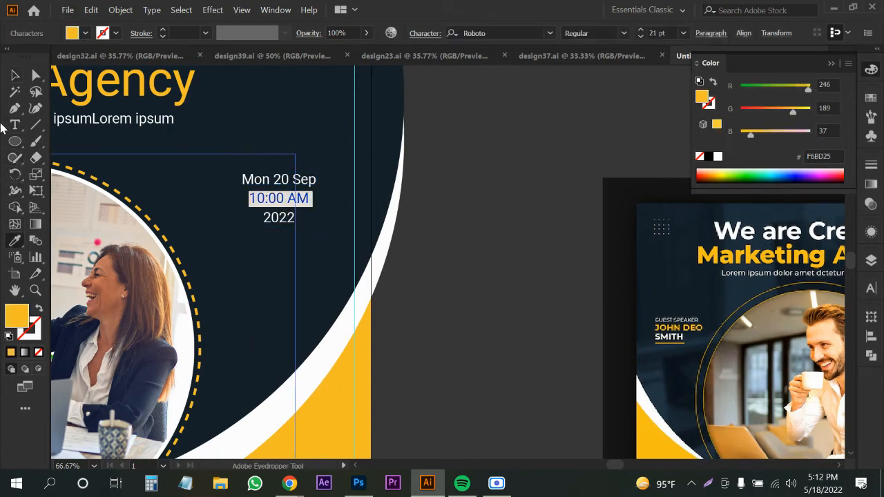
{"action": "left_click", "coordinate": [16, 74]}
{"action": "double_click", "coordinate": [285, 216]}
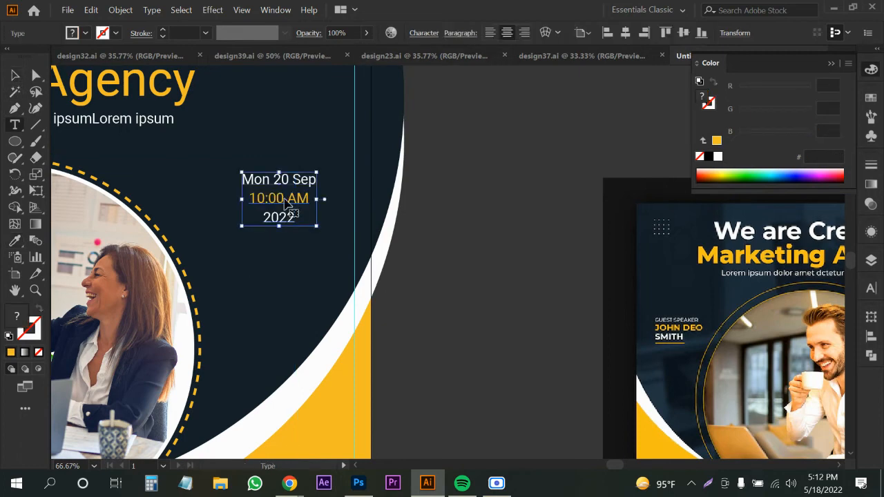
{"action": "triple_click", "coordinate": [288, 205]}
{"action": "scroll", "coordinate": [290, 214], "scroll_direction": "down", "scroll_amount": 1}
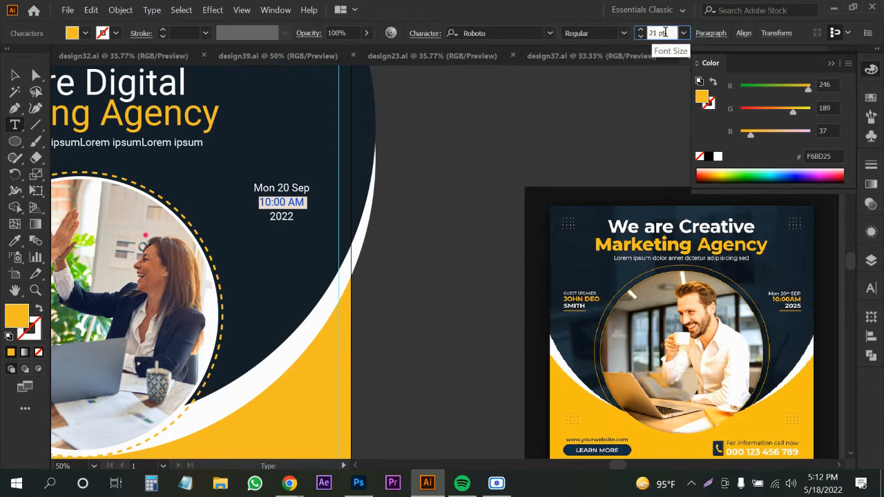
{"action": "key", "text": "Up"}
{"action": "key", "text": "Up"}
{"action": "key", "text": "Up"}
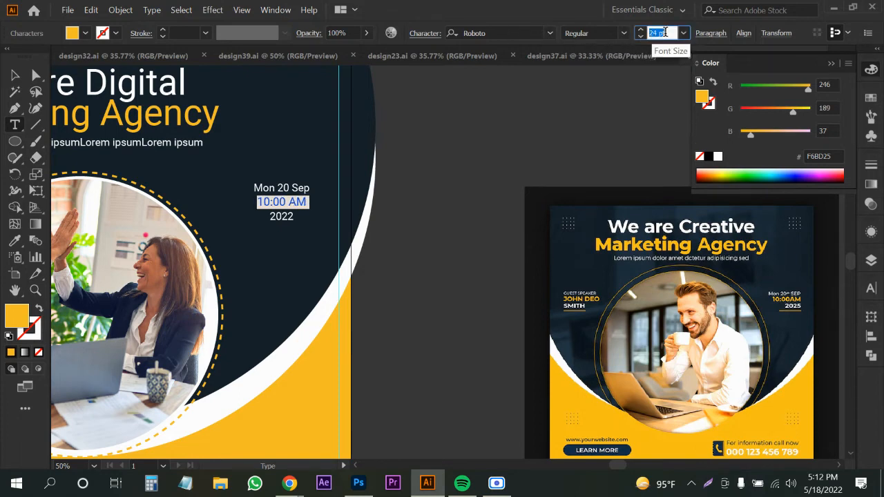
{"action": "left_click", "coordinate": [624, 33]}
{"action": "left_click", "coordinate": [587, 138]}
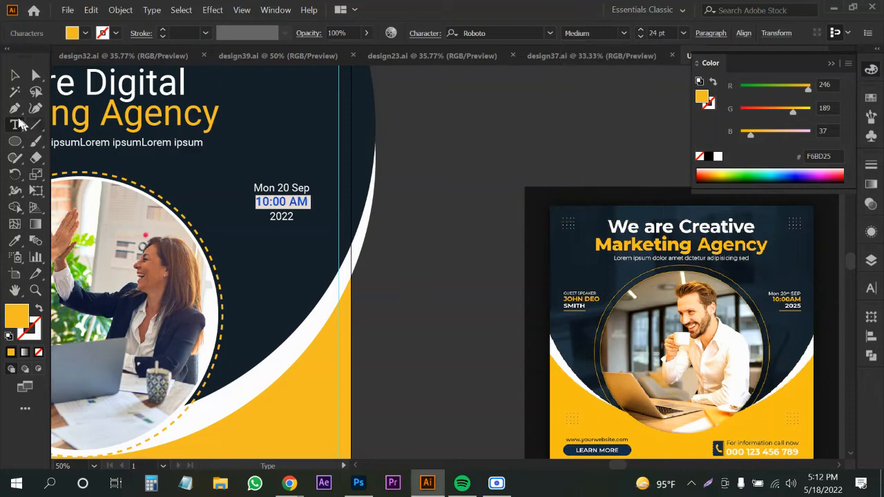
{"action": "left_click", "coordinate": [15, 75]}
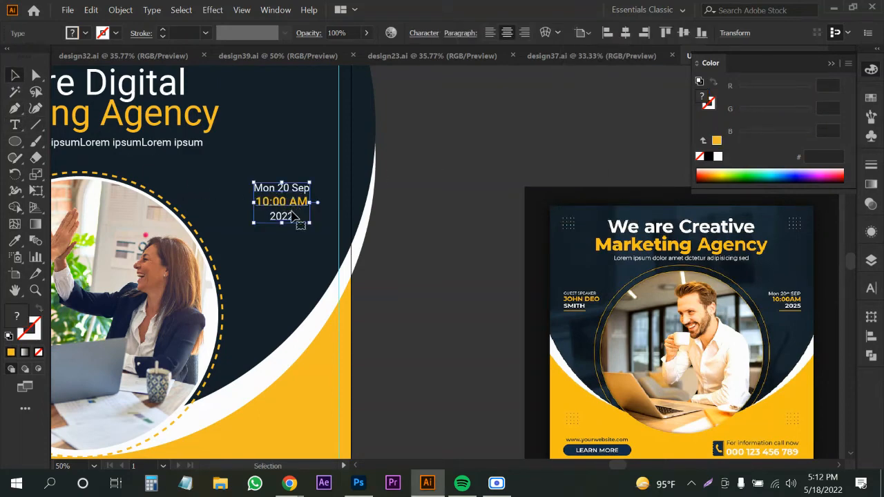
Draw a short yellow stroked underline beneath the '2022' year.
{"action": "scroll", "coordinate": [294, 216], "scroll_direction": "up", "scroll_amount": 2}
{"action": "left_click", "coordinate": [16, 109]}
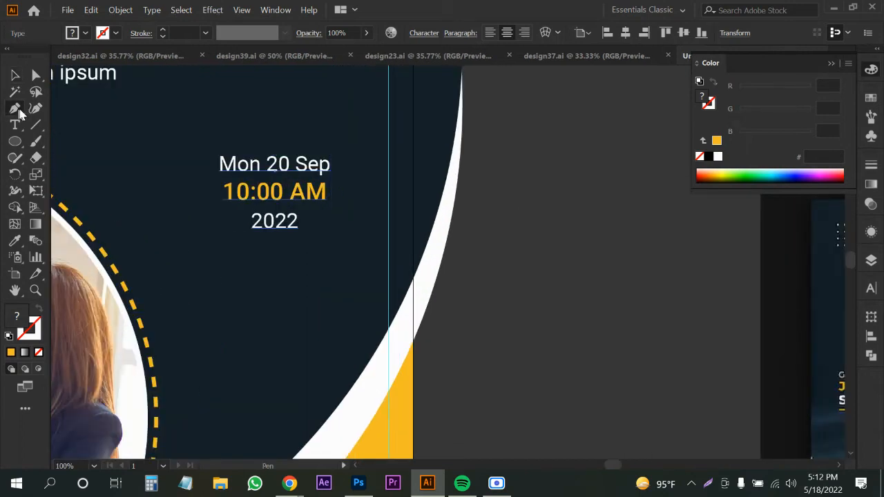
{"action": "left_click", "coordinate": [329, 238]}
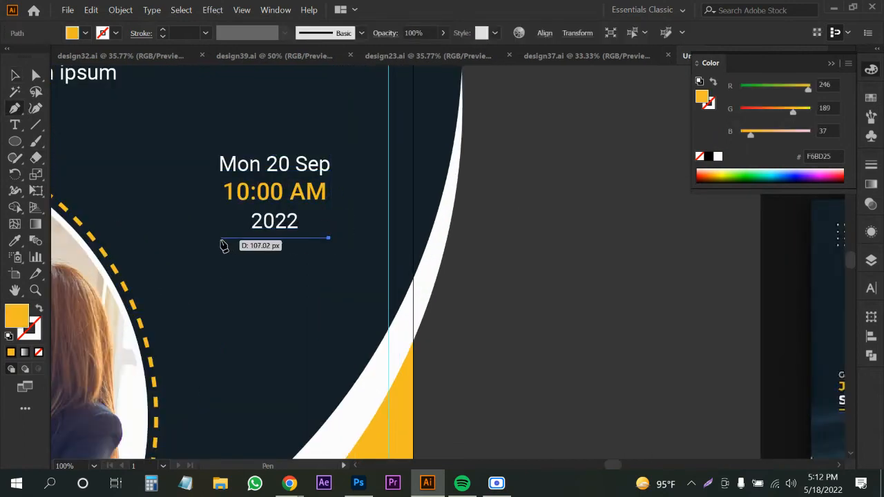
{"action": "left_click", "coordinate": [221, 239]}
{"action": "key", "text": "v"}
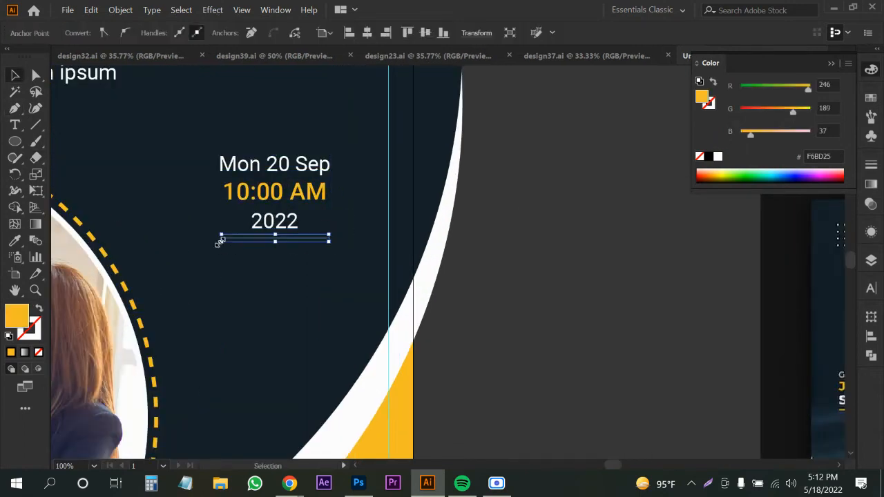
{"action": "left_click", "coordinate": [39, 313]}
{"action": "left_click", "coordinate": [488, 263]}
Right-align the date block's text lines.
{"action": "scroll", "coordinate": [494, 207], "scroll_direction": "down", "scroll_amount": 1}
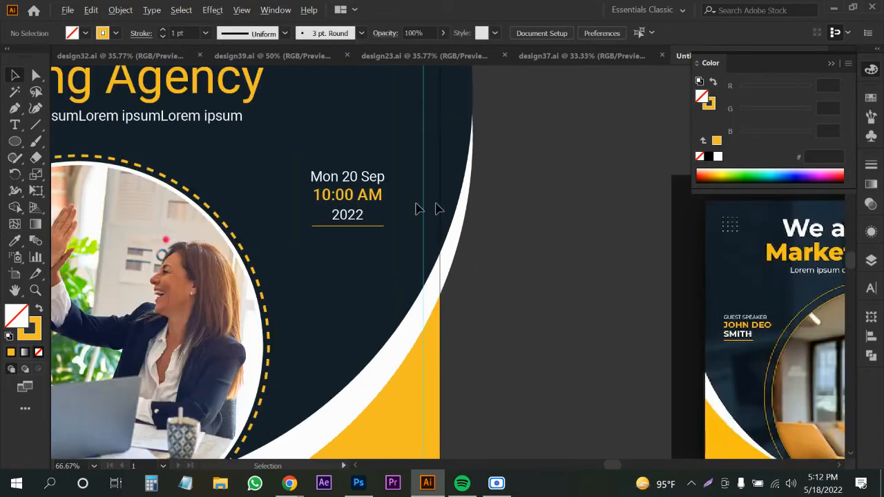
{"action": "left_click", "coordinate": [362, 213]}
{"action": "left_click", "coordinate": [525, 32]}
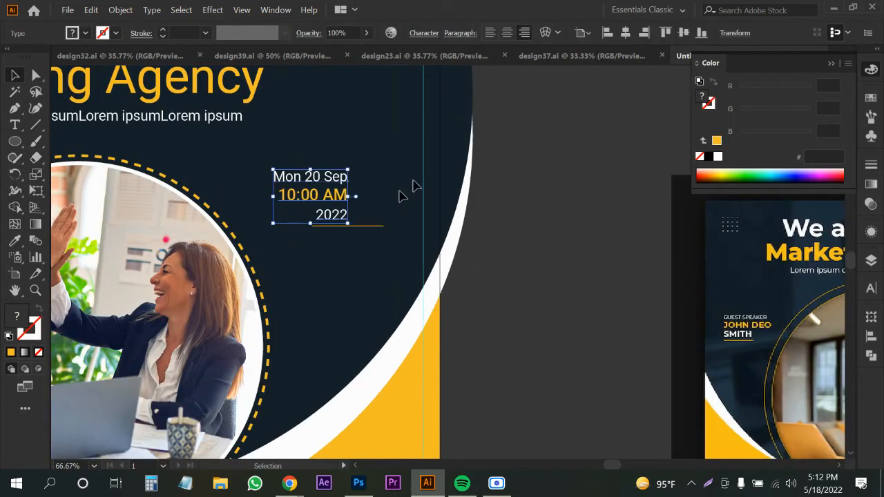
Move the date text right onto its underline and select the date block.
{"action": "left_click_drag", "start_coordinate": [321, 197], "coordinate": [359, 197]}
{"action": "scroll", "coordinate": [426, 276], "scroll_direction": "down", "scroll_amount": 2}
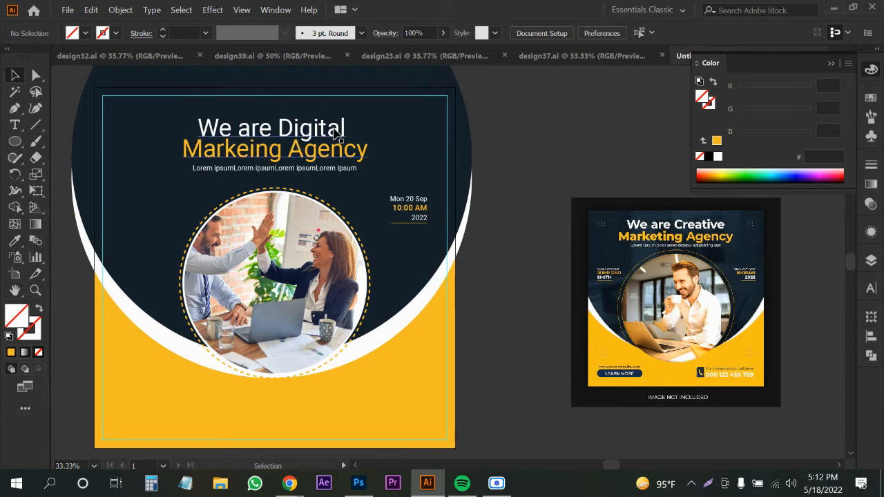
{"action": "scroll", "coordinate": [266, 207], "scroll_direction": "left", "scroll_amount": 3}
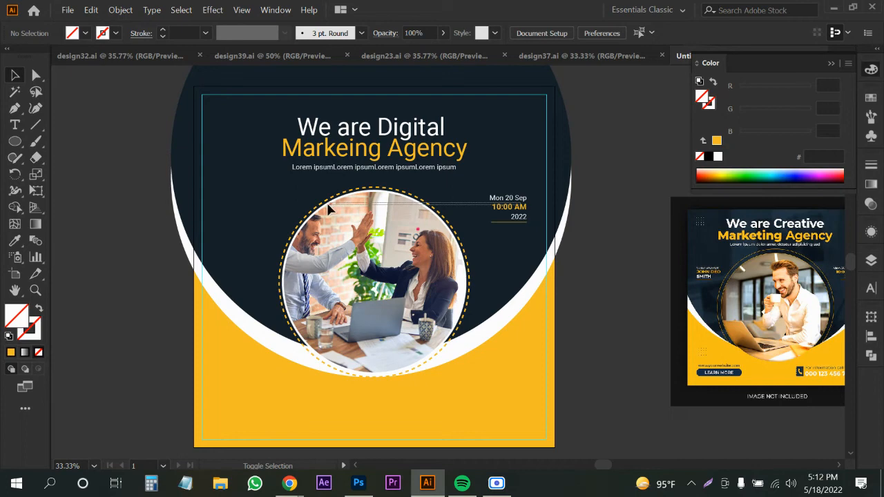
{"action": "left_click", "coordinate": [533, 224]}
{"action": "left_click", "coordinate": [592, 239]}
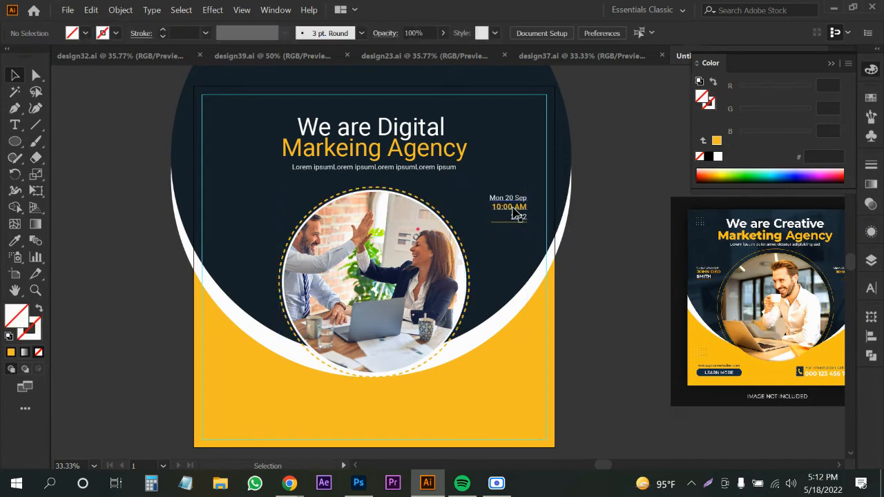
{"action": "left_click", "coordinate": [515, 215]}
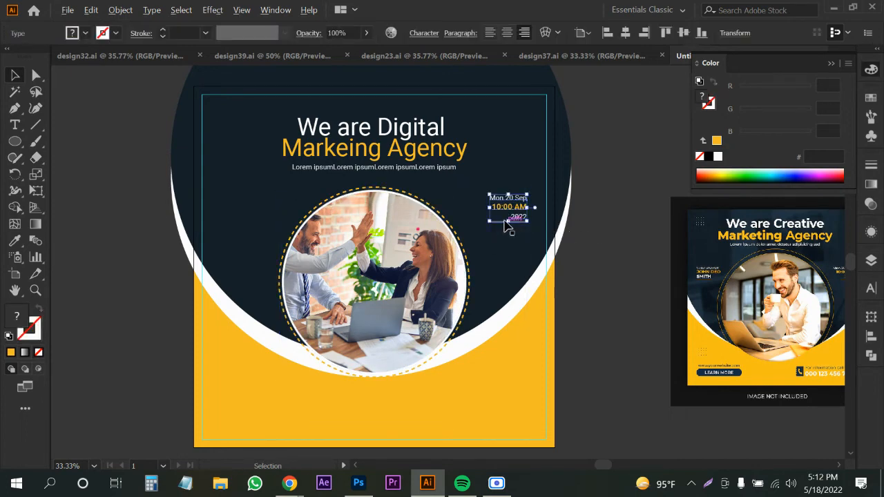
Copy the date block to the left of the photo and shift it further left with its underline.
{"action": "scroll", "coordinate": [791, 280], "scroll_direction": "up", "scroll_amount": 3}
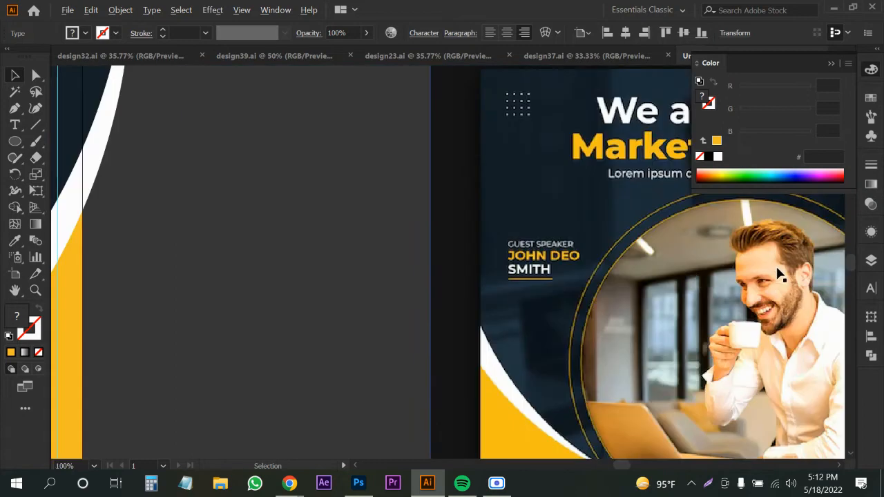
{"action": "scroll", "coordinate": [780, 274], "scroll_direction": "down", "scroll_amount": 3}
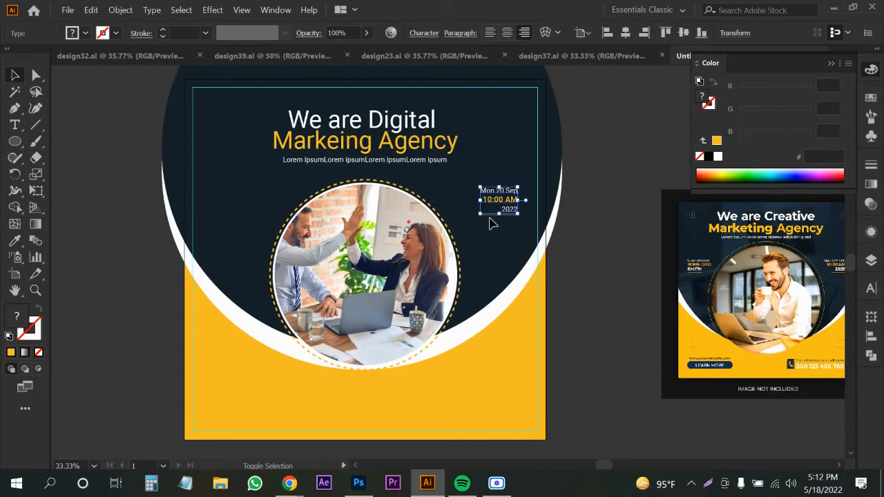
{"action": "left_click_drag", "start_coordinate": [490, 221], "coordinate": [237, 206]}
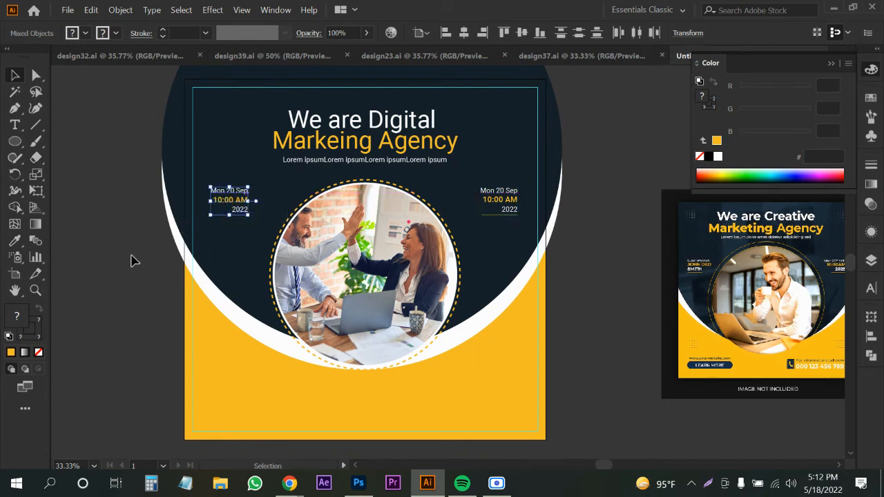
{"action": "left_click", "coordinate": [133, 261]}
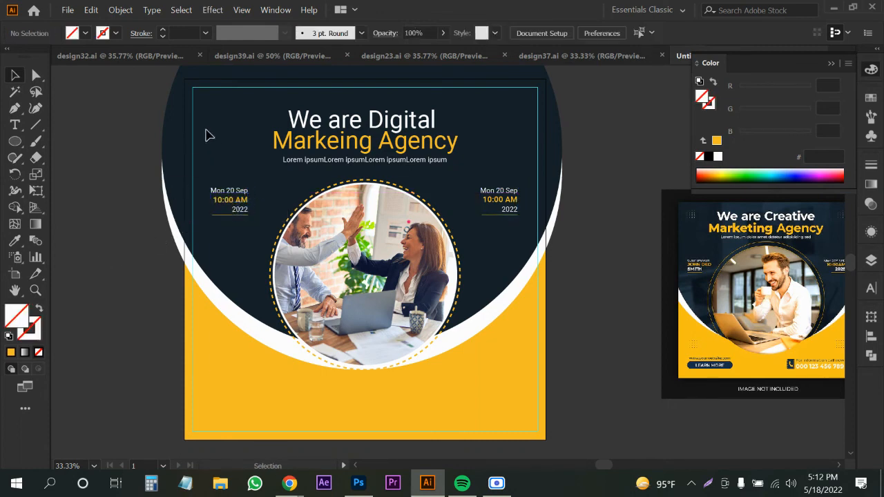
{"action": "left_click", "coordinate": [232, 200]}
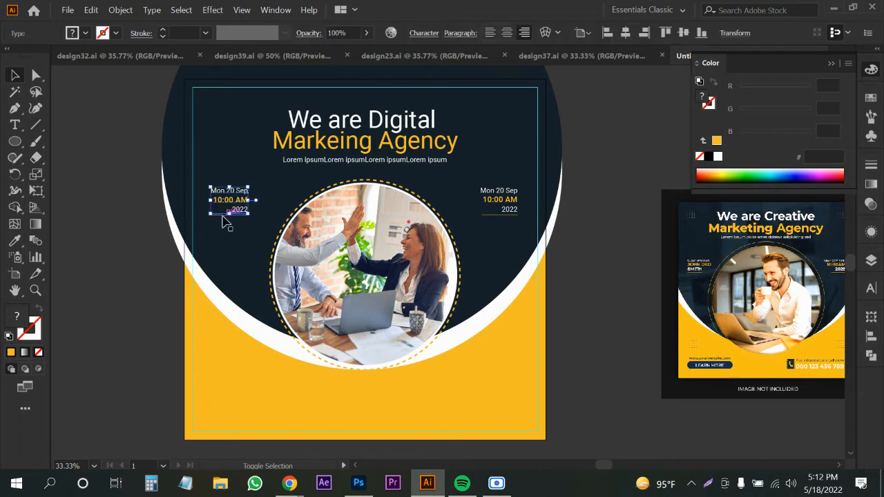
{"action": "scroll", "coordinate": [221, 221], "scroll_direction": "up", "scroll_amount": 1}
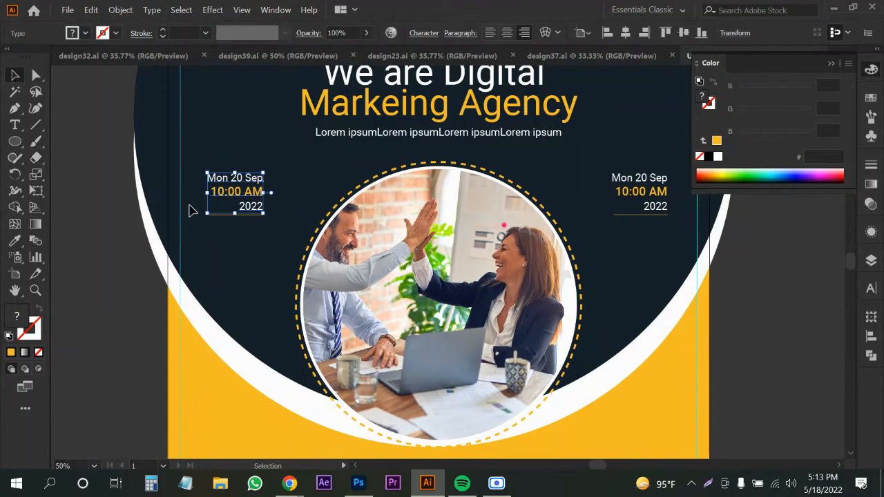
{"action": "left_click", "coordinate": [225, 215], "text": "shift"}
{"action": "left_click_drag", "start_coordinate": [229, 194], "coordinate": [203, 194]}
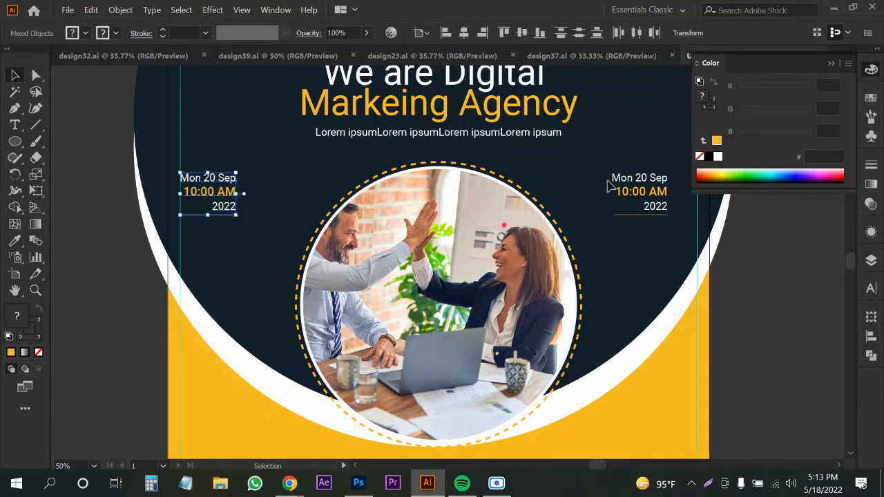
Move the right date block and its underline further right toward the edge.
{"action": "left_click", "coordinate": [643, 183]}
{"action": "left_click", "coordinate": [625, 214], "text": "shift"}
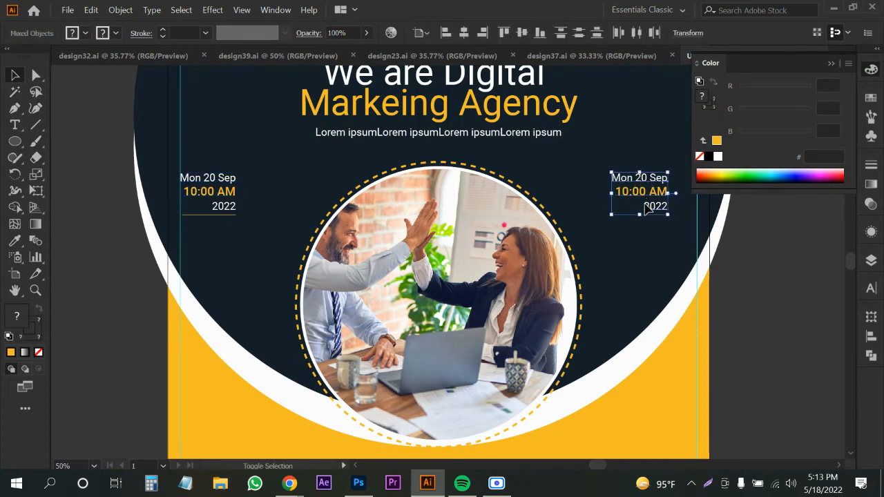
{"action": "left_click_drag", "start_coordinate": [654, 206], "coordinate": [680, 207]}
{"action": "left_click", "coordinate": [738, 257]}
Enlarge both date texts to 30 pt, left-aligning the left one against the margin.
{"action": "left_click", "coordinate": [677, 206]}
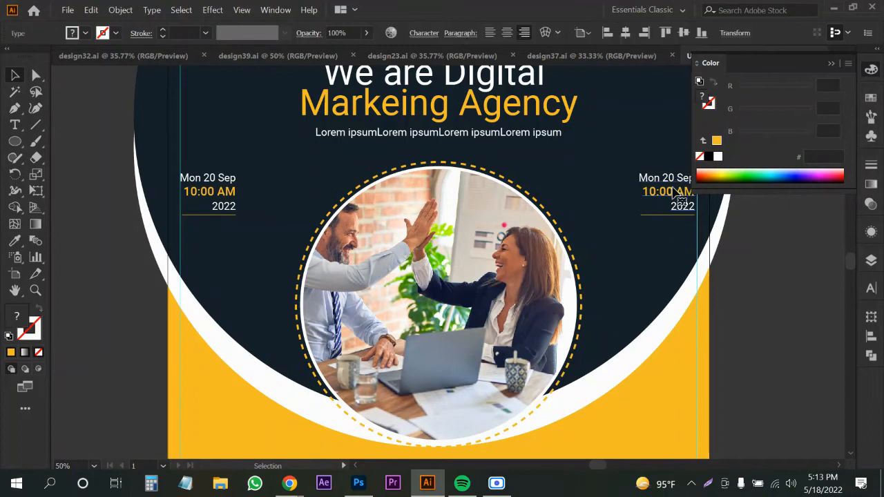
{"action": "left_click", "coordinate": [870, 291]}
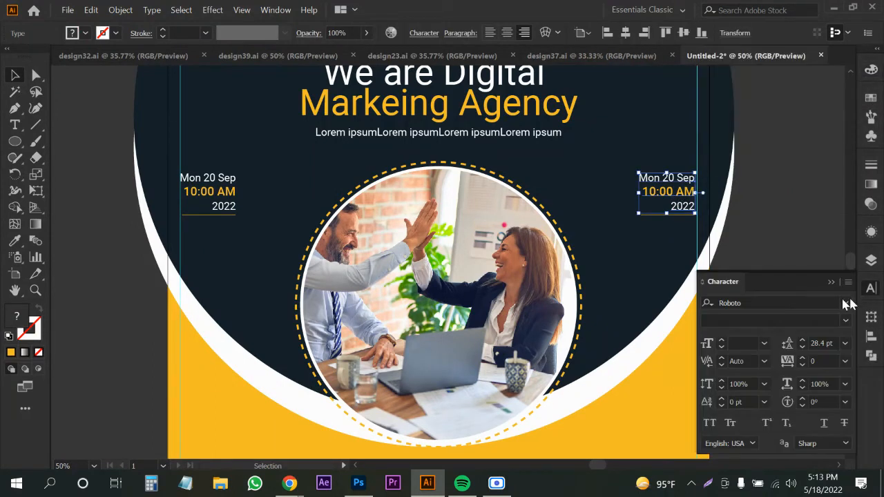
{"action": "left_click", "coordinate": [745, 342]}
{"action": "scroll", "coordinate": [745, 342], "scroll_direction": "up", "scroll_amount": 8}
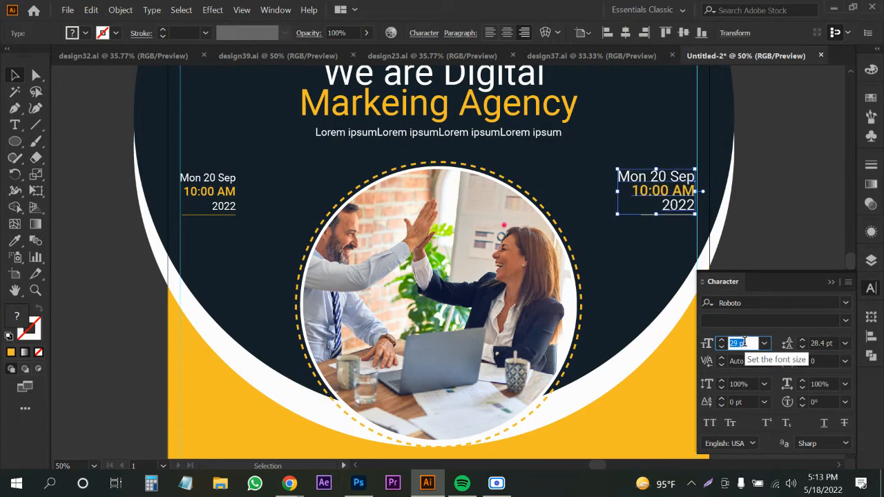
{"action": "left_click", "coordinate": [208, 199]}
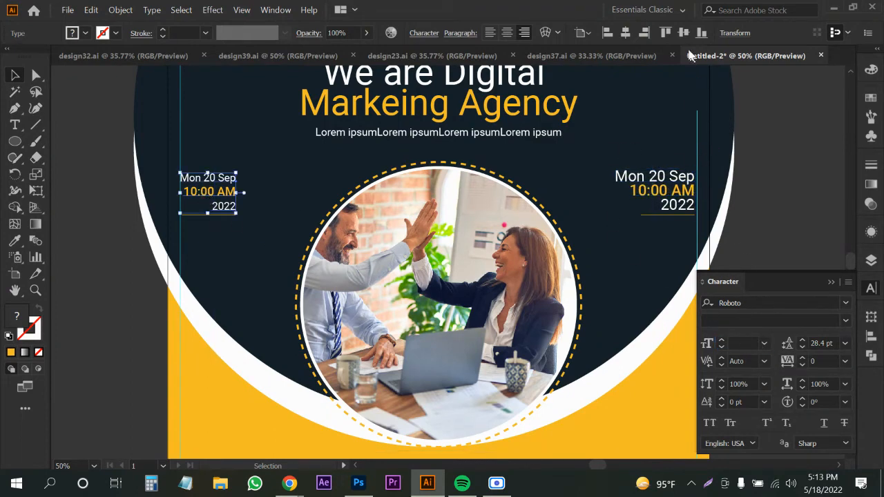
{"action": "left_click", "coordinate": [488, 34]}
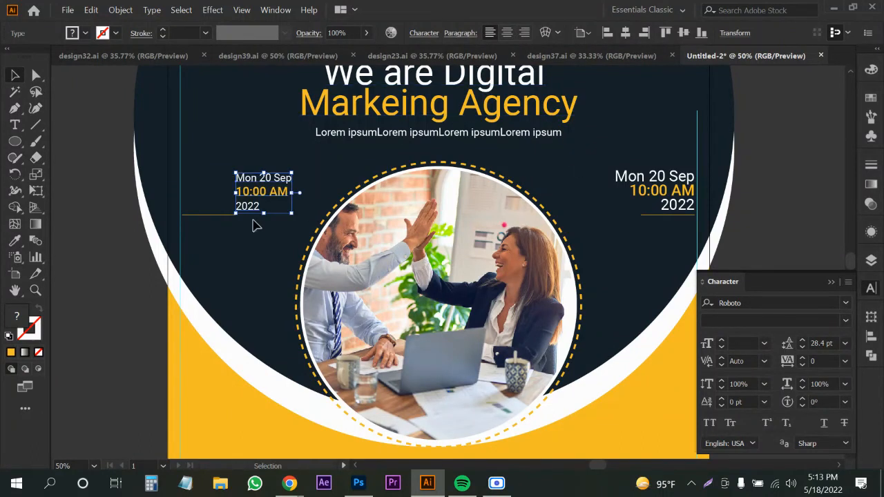
{"action": "left_click_drag", "start_coordinate": [268, 196], "coordinate": [214, 193]}
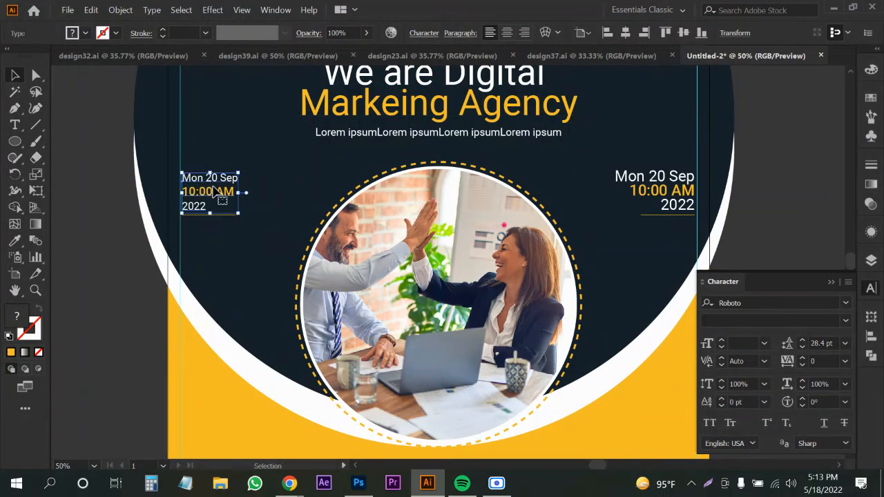
{"action": "left_click", "coordinate": [742, 343]}
{"action": "type", "text": "30"}
{"action": "key", "text": "Return"}
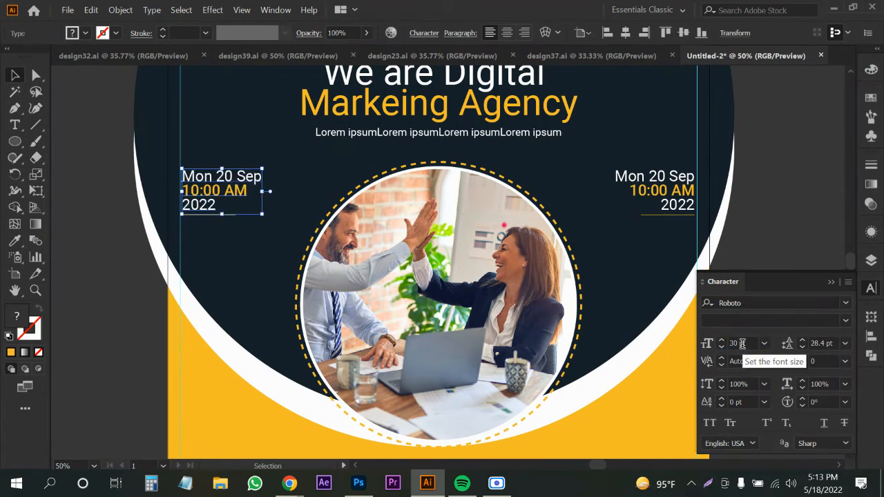
Replace the copied date lines with 'GUEST Speaker' and the speaker's first name.
{"action": "double_click", "coordinate": [205, 181]}
{"action": "triple_click", "coordinate": [205, 177]}
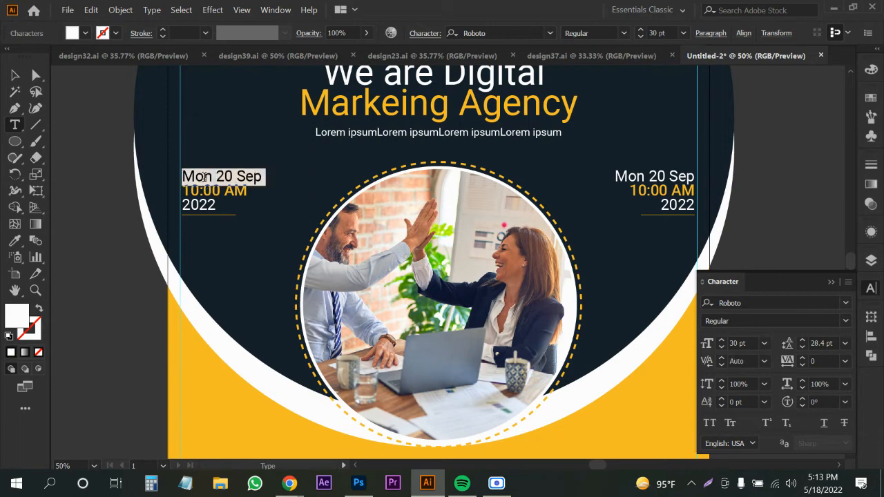
{"action": "type", "text": "GUES"}
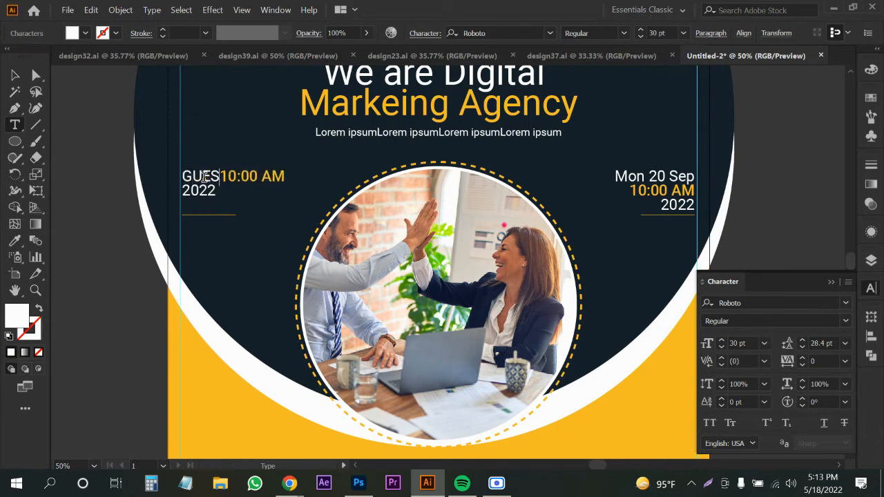
{"action": "type", "text": "T "}
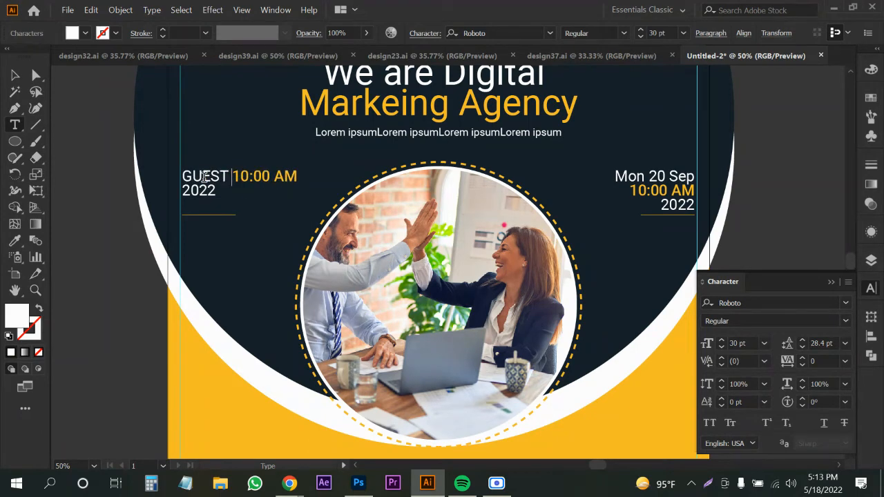
{"action": "type", "text": "S"}
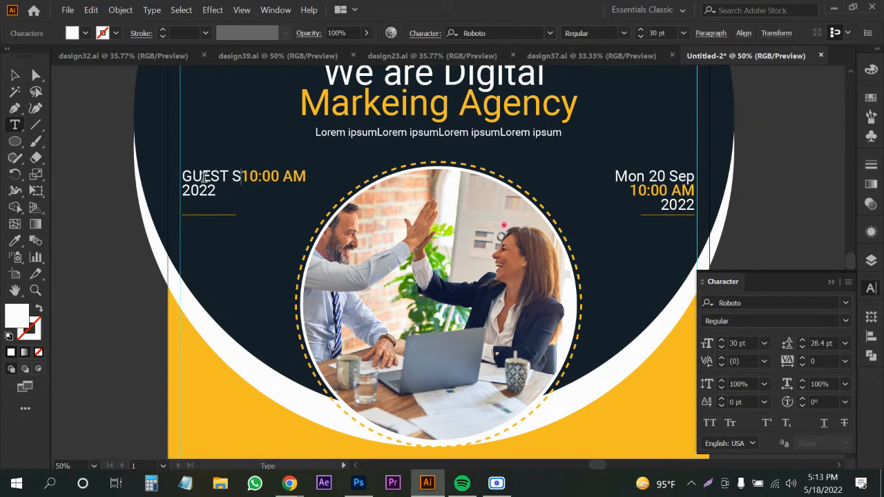
{"action": "type", "text": "peaker"}
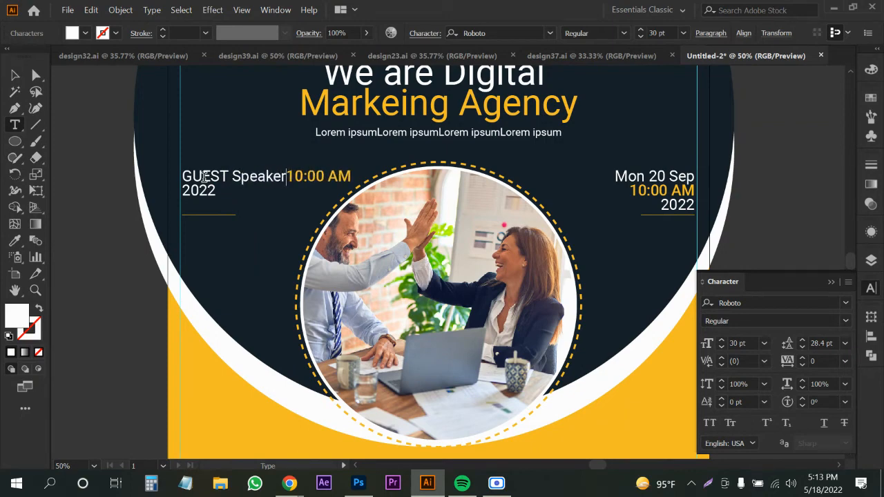
{"action": "key", "text": "Return"}
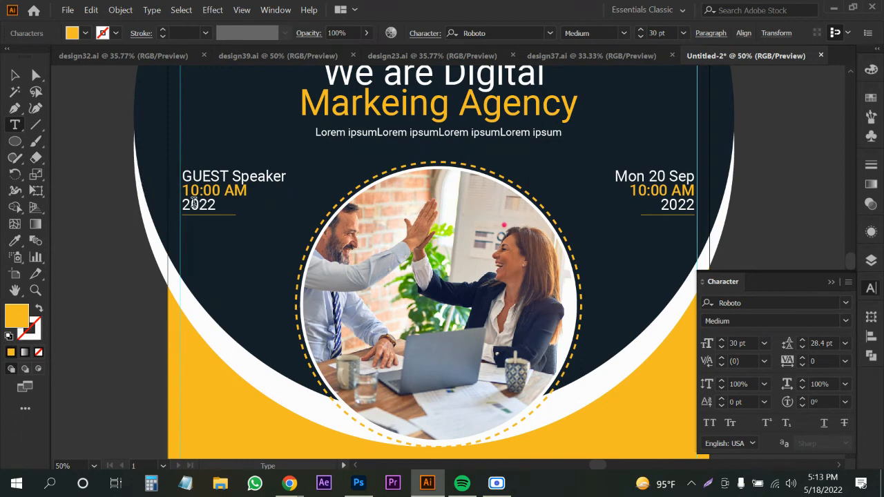
{"action": "mouse_move", "coordinate": [185, 191]}
{"action": "left_mouse_down"}
{"action": "mouse_move", "coordinate": [258, 192]}
{"action": "mouse_move", "coordinate": [183, 191]}
{"action": "left_mouse_up"}
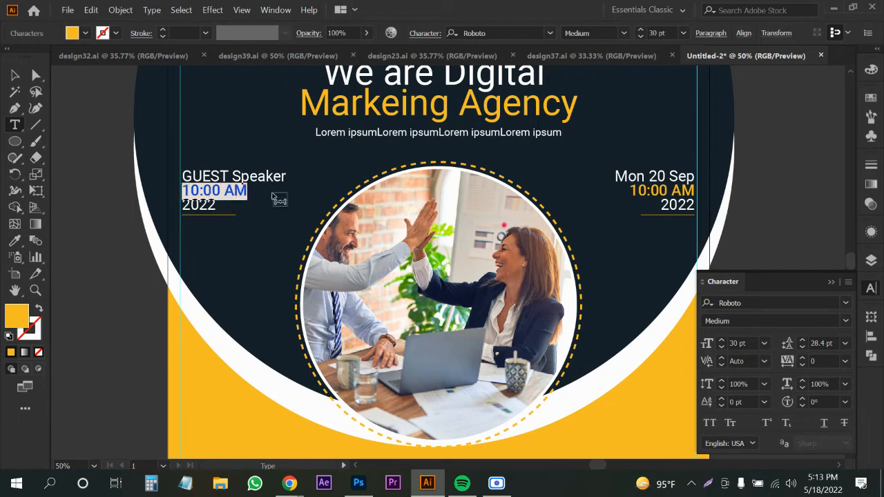
{"action": "type", "text": "Jhon "}
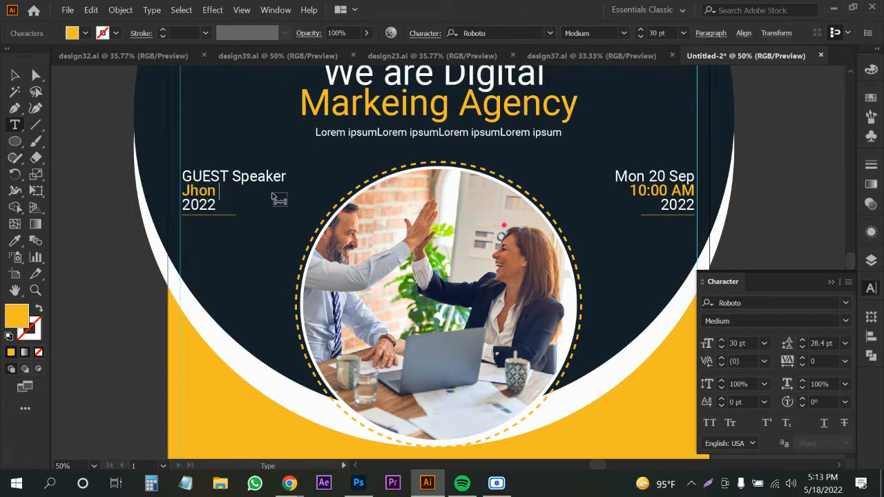
{"action": "type", "text": "Doe"}
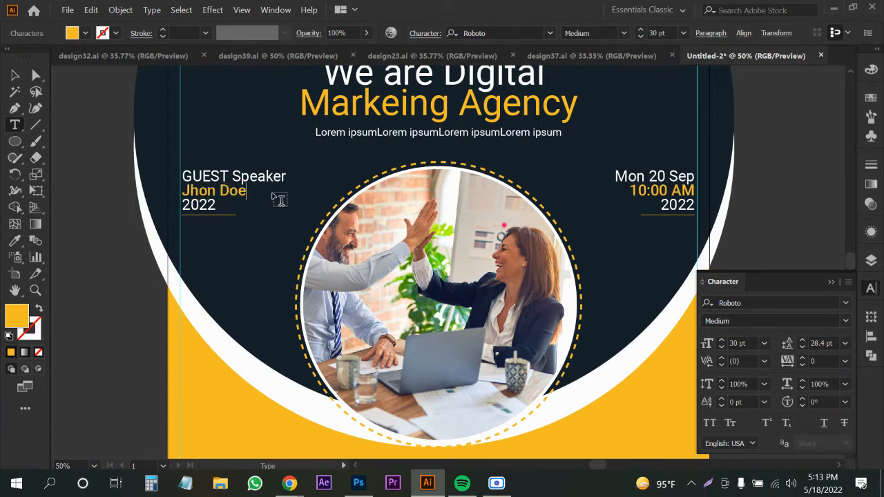
{"action": "left_click", "coordinate": [16, 76]}
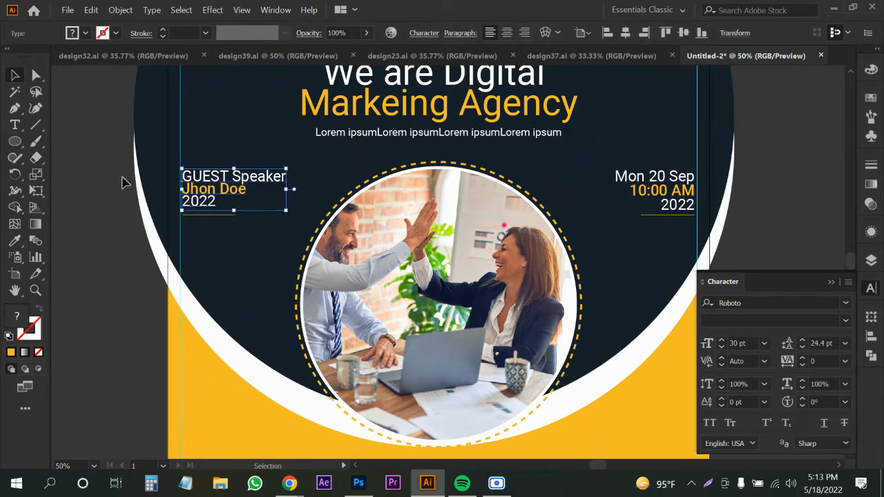
Loosen the speaker block's line spacing and enlarge the name line to 32 pt, keeping Medium weight.
{"action": "key", "text": "alt+Down"}
{"action": "left_click_drag", "start_coordinate": [200, 196], "coordinate": [199, 192]}
{"action": "double_click", "coordinate": [200, 192]}
{"action": "triple_click", "coordinate": [200, 192]}
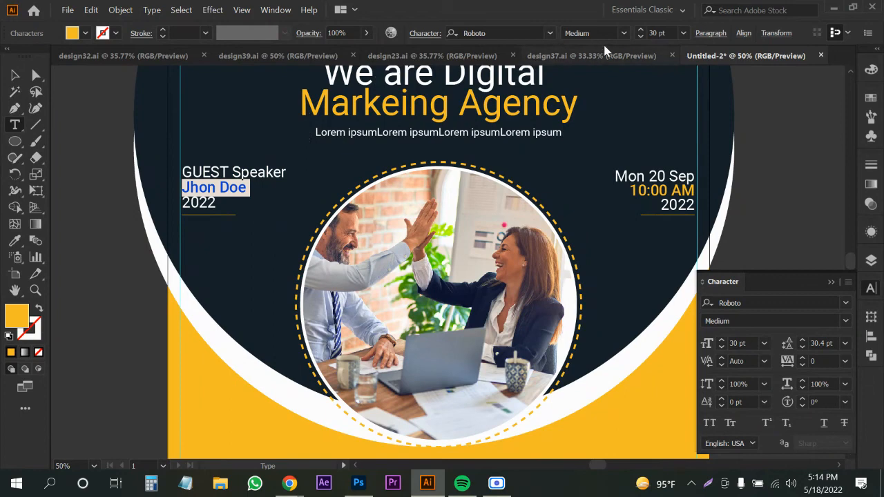
{"action": "key", "text": "ctrl+shift+period"}
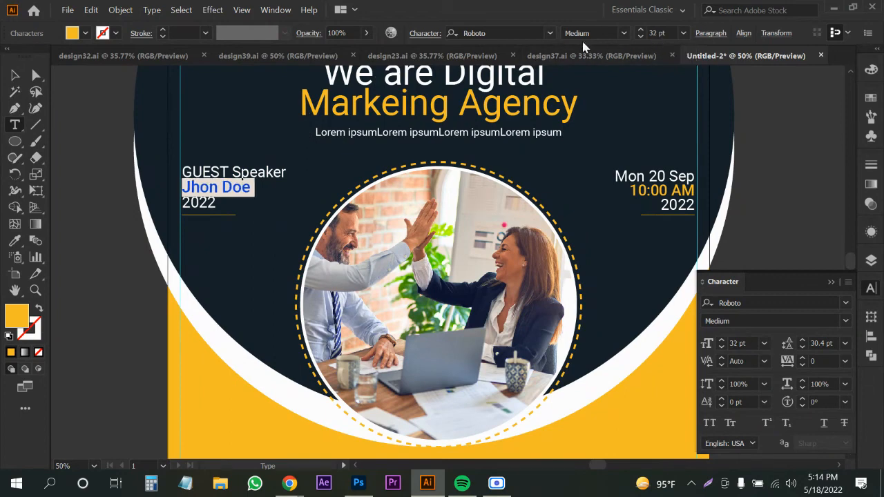
{"action": "left_click", "coordinate": [624, 33]}
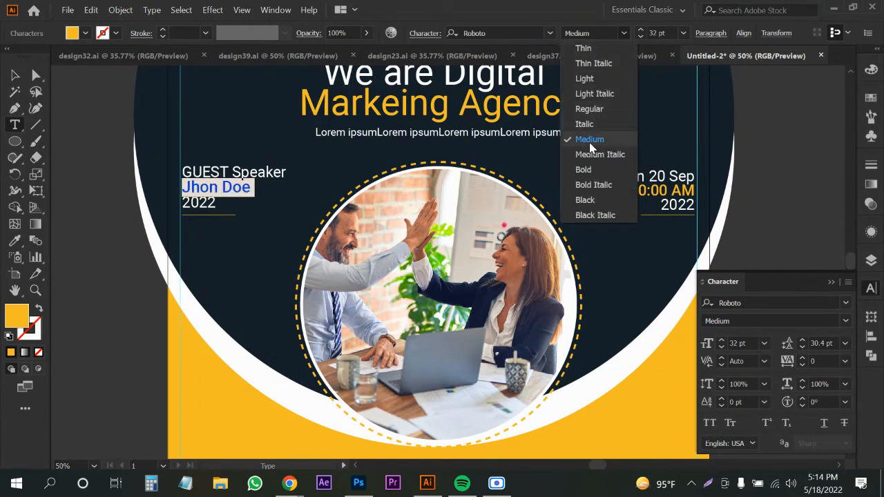
{"action": "key", "text": "Escape"}
{"action": "left_click", "coordinate": [15, 74]}
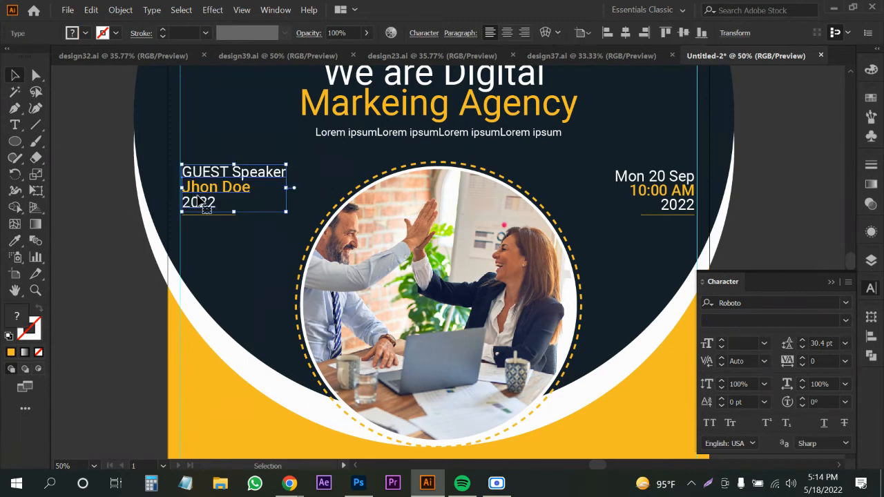
Replace the year 2022 with the speaker's surname.
{"action": "scroll", "coordinate": [199, 200], "scroll_direction": "down", "scroll_amount": 1}
{"action": "scroll", "coordinate": [199, 200], "scroll_direction": "up", "scroll_amount": 1}
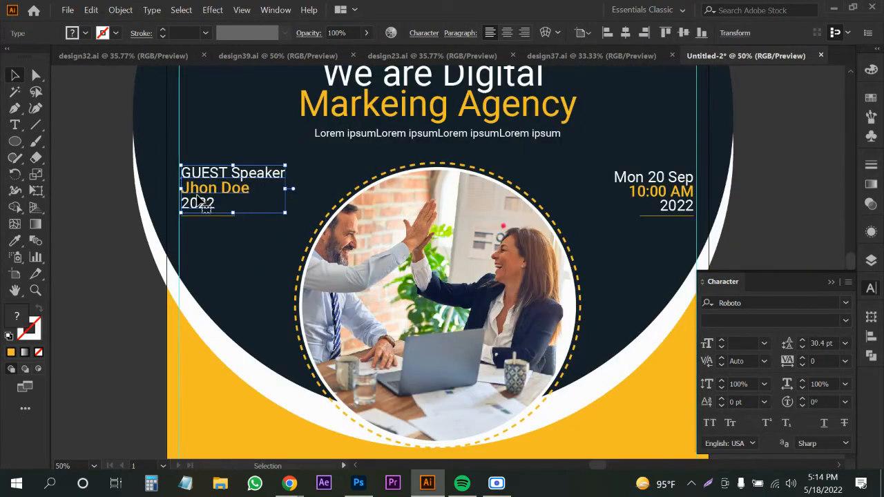
{"action": "double_click", "coordinate": [199, 202]}
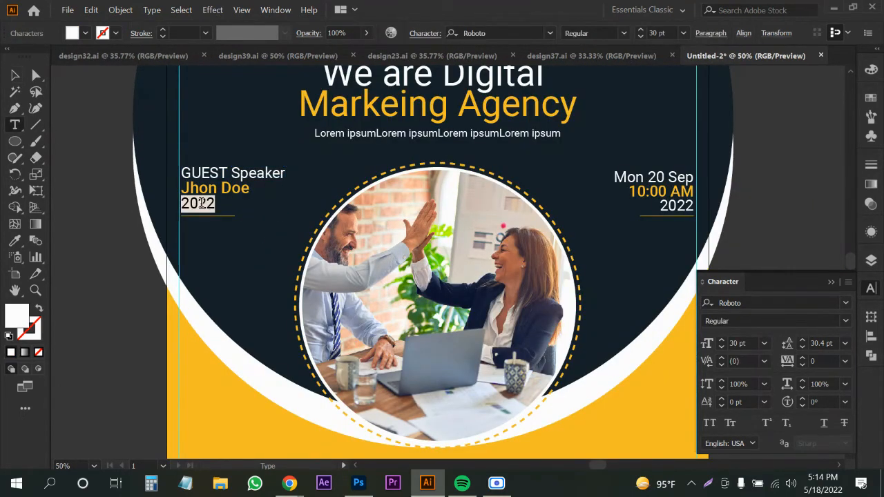
{"action": "type", "text": "Smith"}
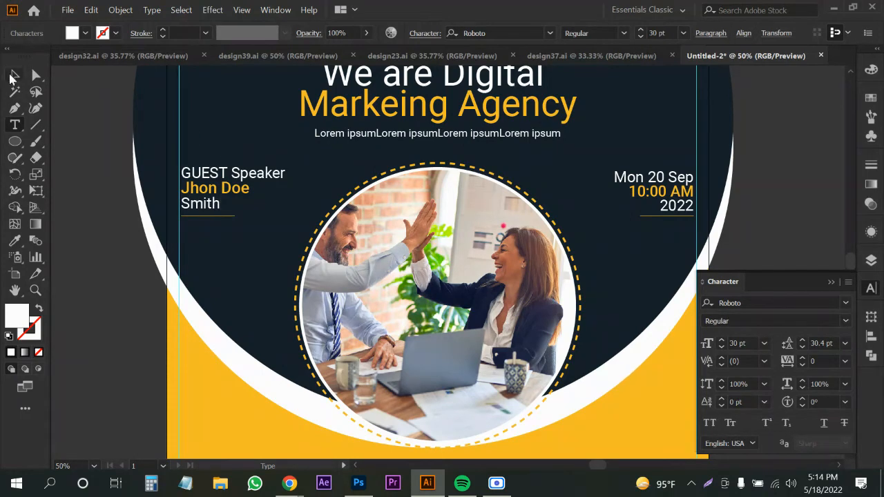
{"action": "left_click", "coordinate": [12, 76]}
{"action": "scroll", "coordinate": [254, 178], "scroll_direction": "down", "scroll_amount": 2}
{"action": "scroll", "coordinate": [470, 287], "scroll_direction": "down", "scroll_amount": 1}
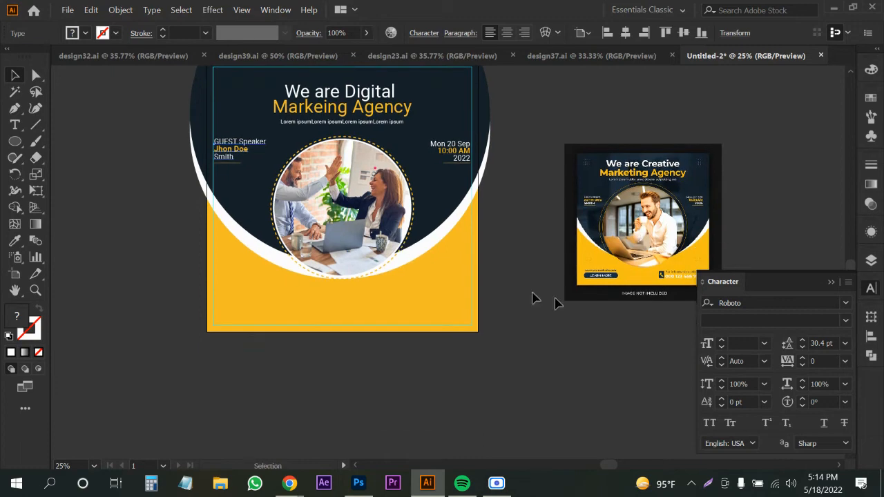
Draw a small circle near the bottom of the yellow base.
{"action": "scroll", "coordinate": [638, 290], "scroll_direction": "up", "scroll_amount": 2}
{"action": "scroll", "coordinate": [594, 269], "scroll_direction": "down", "scroll_amount": 1}
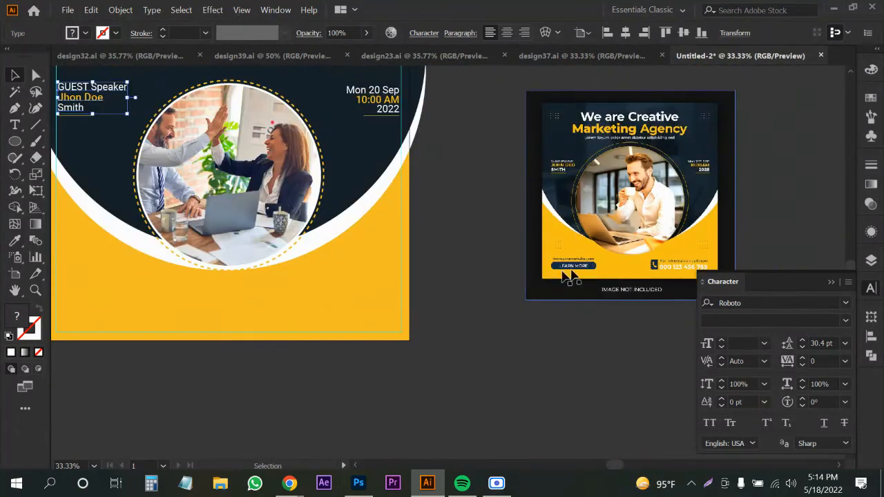
{"action": "left_click_drag", "start_coordinate": [390, 261], "coordinate": [401, 235]}
{"action": "left_click_drag", "start_coordinate": [309, 277], "coordinate": [402, 289]}
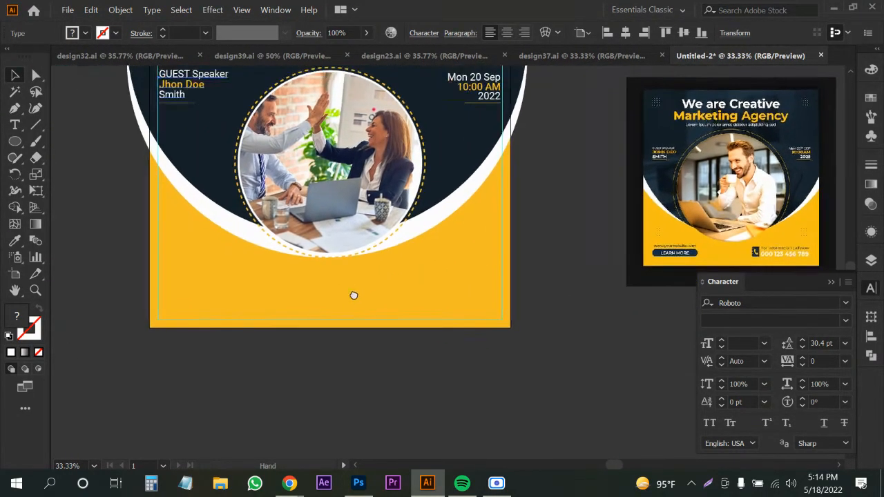
{"action": "left_click", "coordinate": [14, 125]}
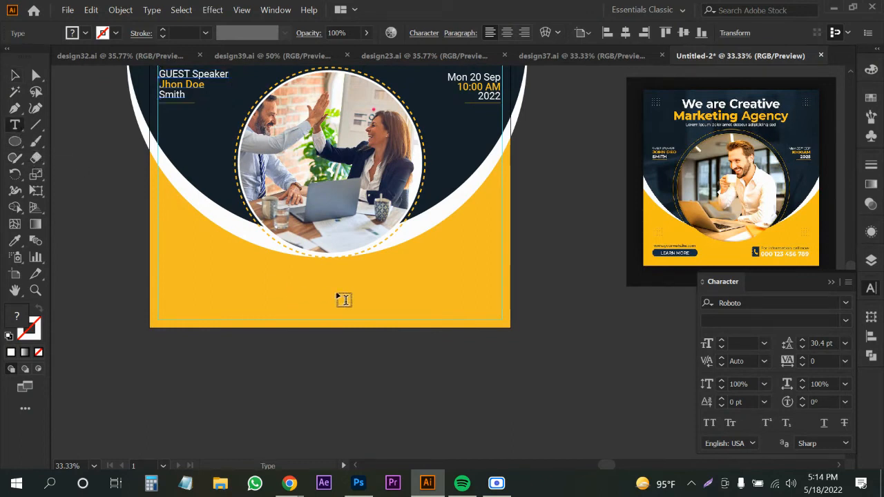
{"action": "left_click", "coordinate": [15, 142]}
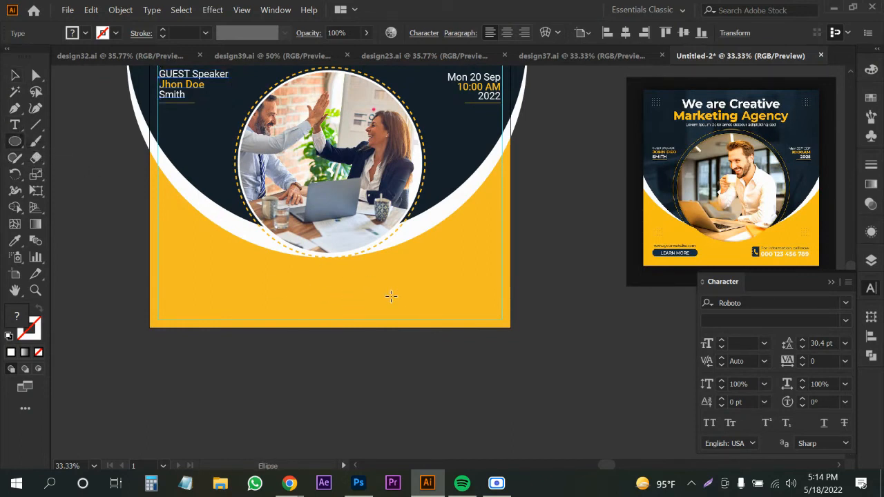
{"action": "left_click_drag", "start_coordinate": [389, 294], "coordinate": [403, 303]}
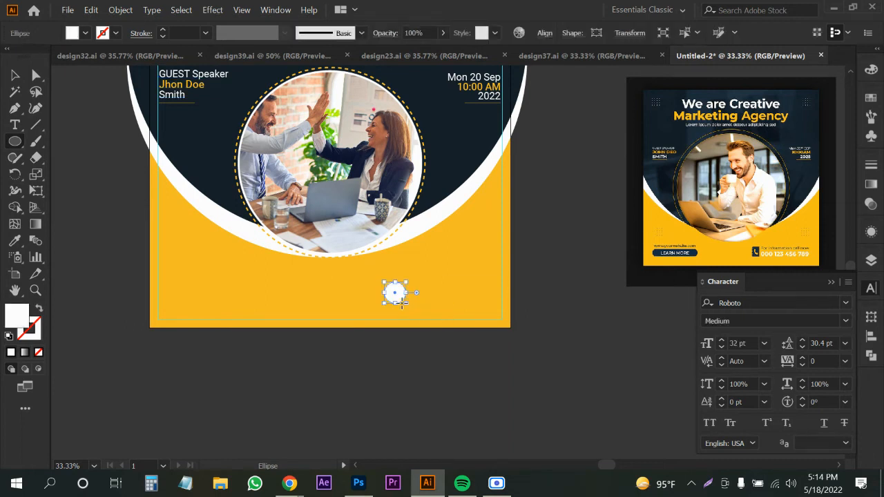
Type the phone number as a text line right of the circle.
{"action": "key", "text": "t"}
{"action": "left_click", "coordinate": [417, 294]}
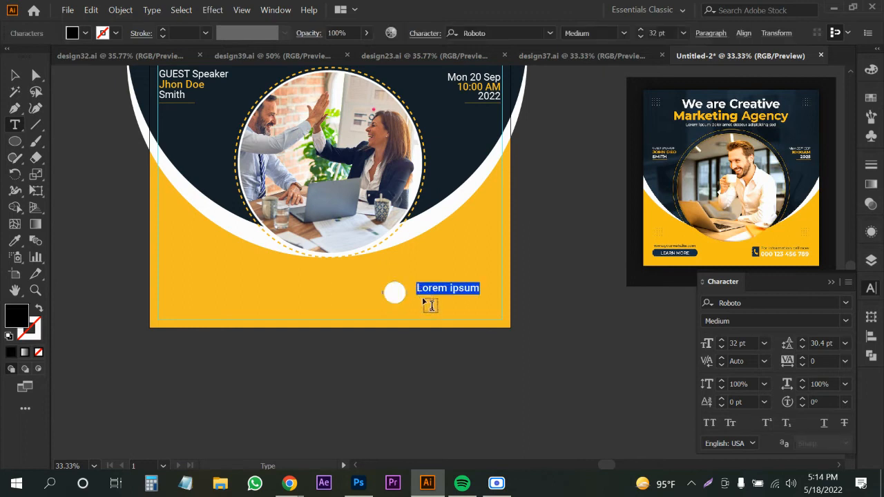
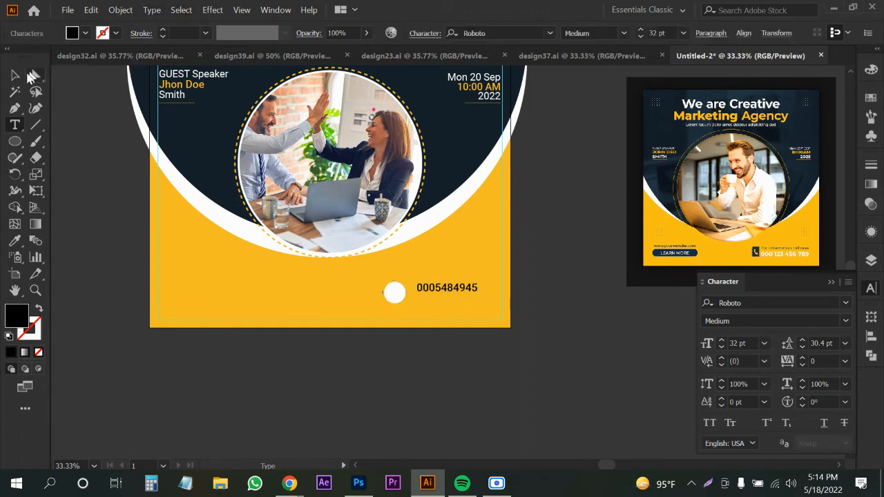
{"action": "left_click", "coordinate": [16, 75]}
Duplicate the number line just above it and change the copy to 'Call us'.
{"action": "scroll", "coordinate": [397, 268], "scroll_direction": "up", "scroll_amount": 1}
{"action": "mouse_move", "coordinate": [445, 302]}
{"action": "left_mouse_down"}
{"action": "mouse_move", "coordinate": [442, 315]}
{"action": "mouse_move", "coordinate": [441, 297]}
{"action": "left_mouse_up"}
{"action": "double_click", "coordinate": [436, 296]}
{"action": "type", "text": "Call us"}
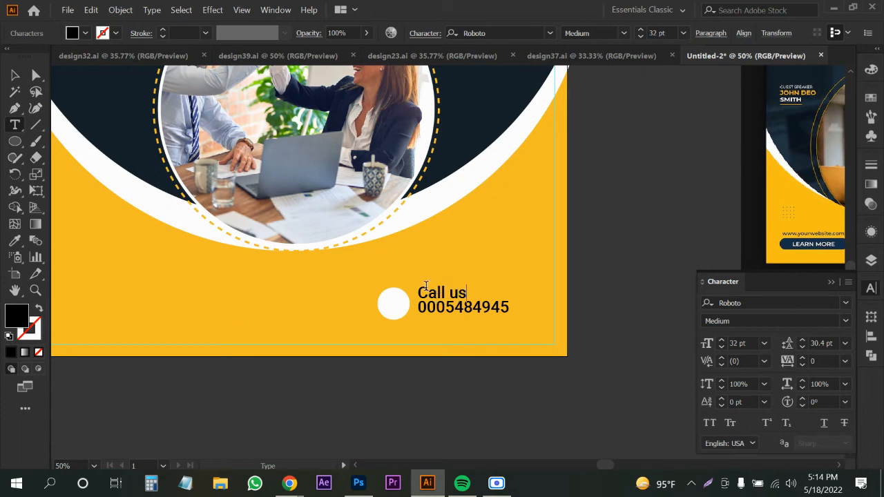
{"action": "left_click", "coordinate": [15, 80]}
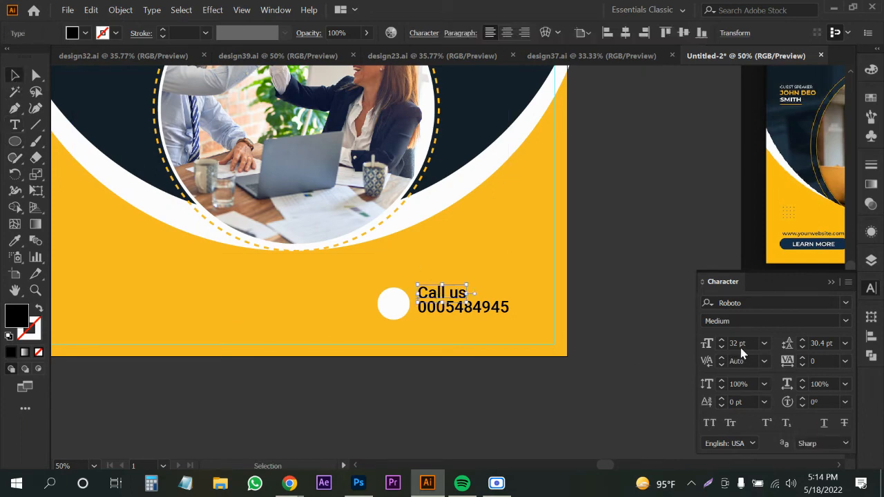
Set 'Call us' to Regular weight and make both contact lines white like the circle.
{"action": "scroll", "coordinate": [743, 353], "scroll_direction": "down", "scroll_amount": 9}
{"action": "left_click", "coordinate": [843, 321]}
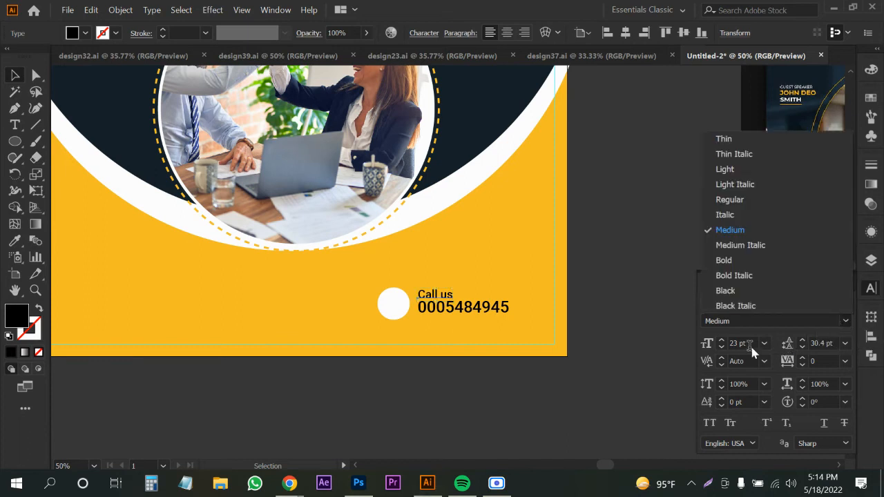
{"action": "left_click", "coordinate": [730, 199]}
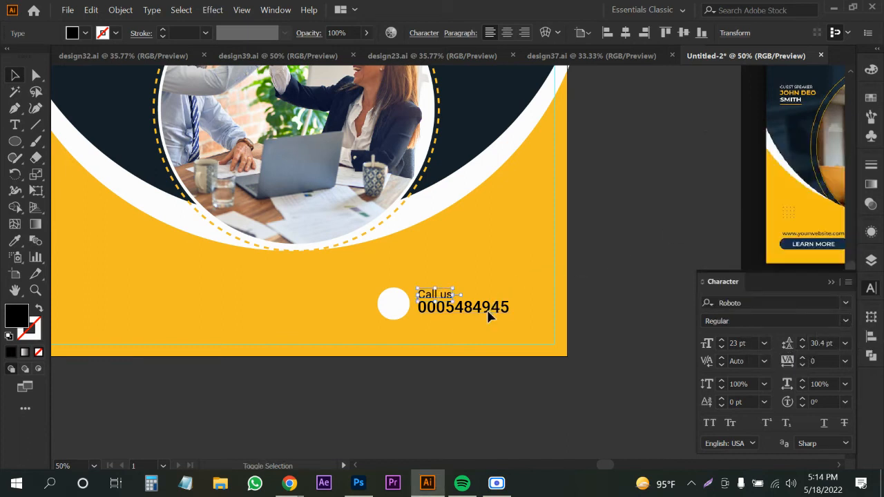
{"action": "left_click", "coordinate": [488, 316], "text": "shift"}
{"action": "key", "text": "i"}
{"action": "left_click", "coordinate": [404, 301]}
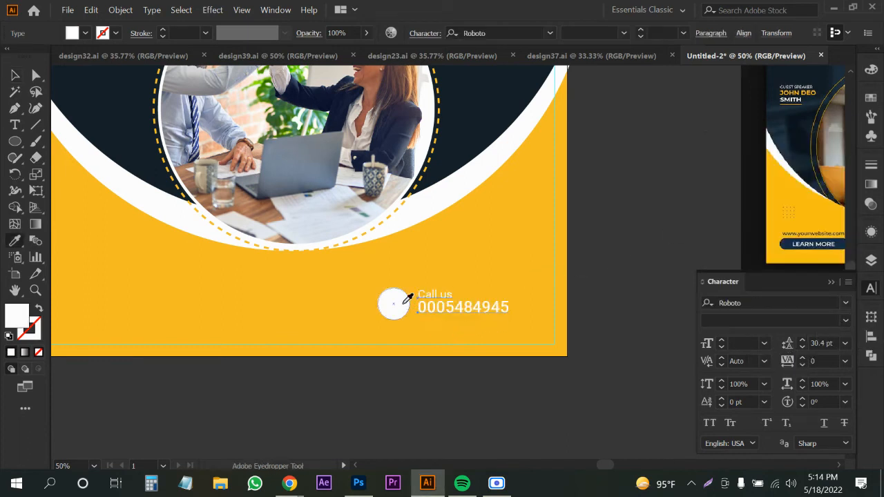
{"action": "key", "text": "v"}
{"action": "left_click", "coordinate": [644, 307]}
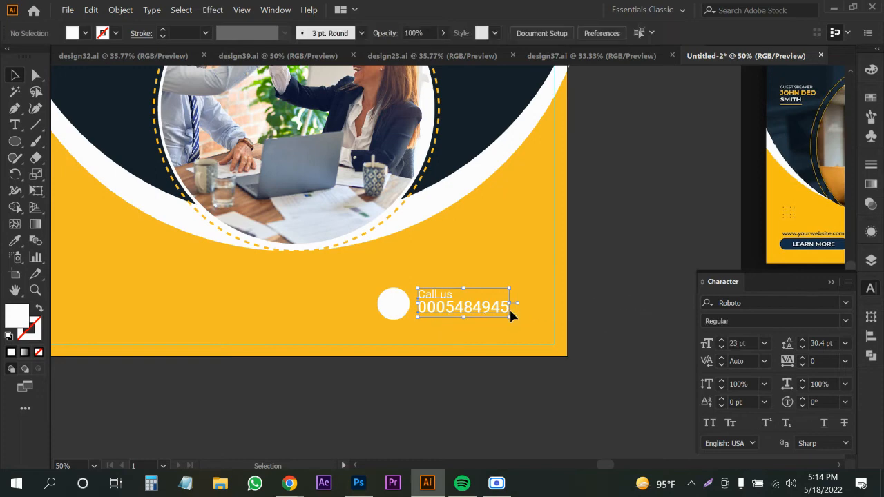
{"action": "scroll", "coordinate": [444, 299], "scroll_direction": "left", "scroll_amount": 5}
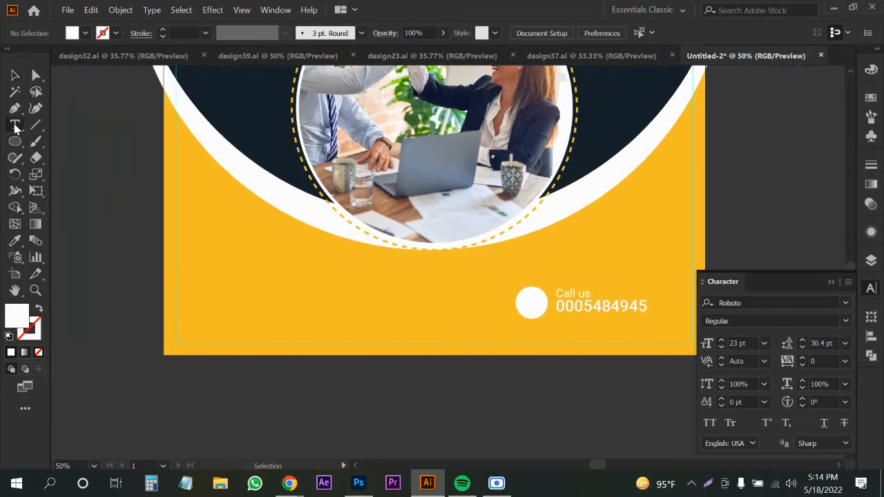
Begin a text line at the yellow base's lower left, typing 'ww' of the website address.
{"action": "left_click", "coordinate": [15, 124]}
{"action": "scroll", "coordinate": [211, 308], "scroll_direction": "down", "scroll_amount": 1, "text": "alt"}
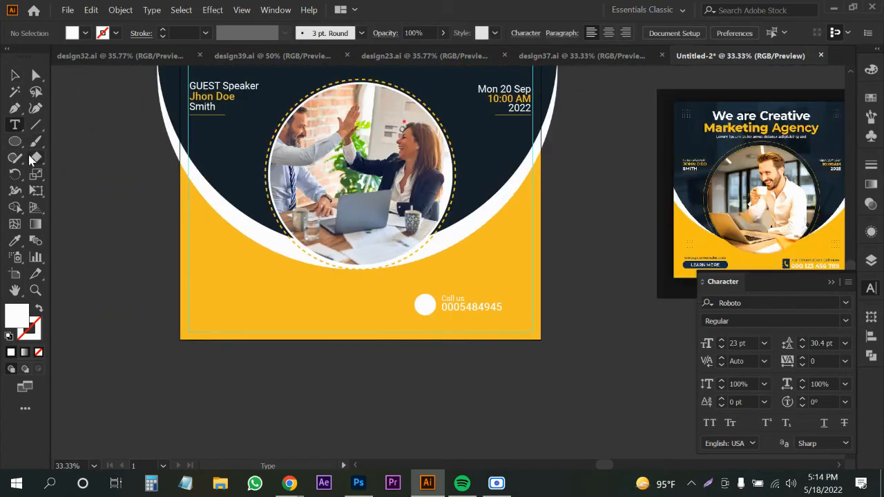
{"action": "scroll", "coordinate": [184, 282], "scroll_direction": "up", "scroll_amount": 2, "text": "alt"}
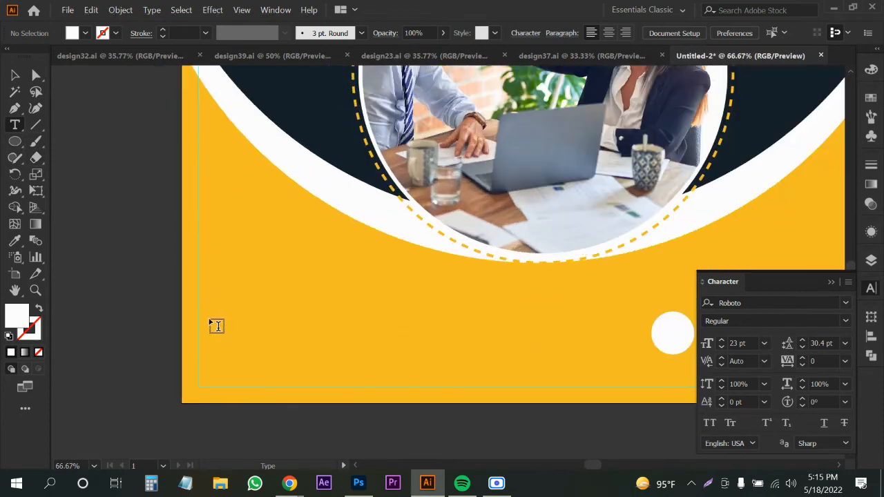
{"action": "left_click", "coordinate": [229, 341]}
{"action": "type", "text": "www.website.com"}
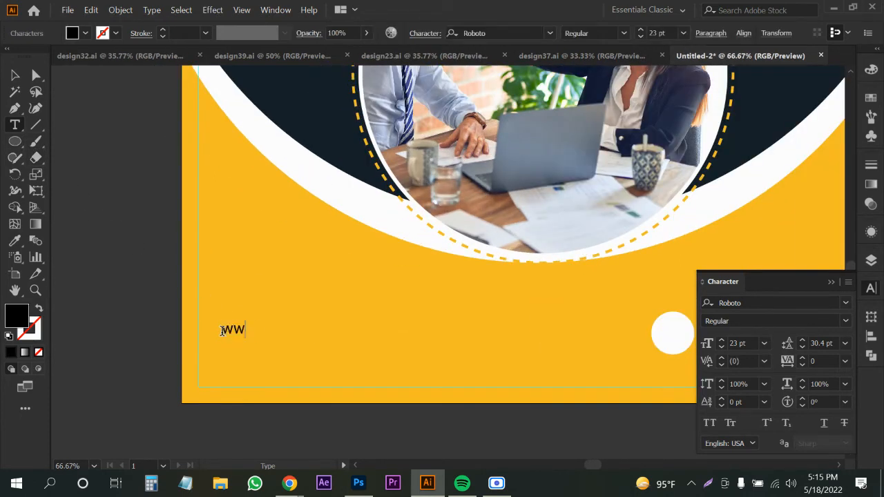
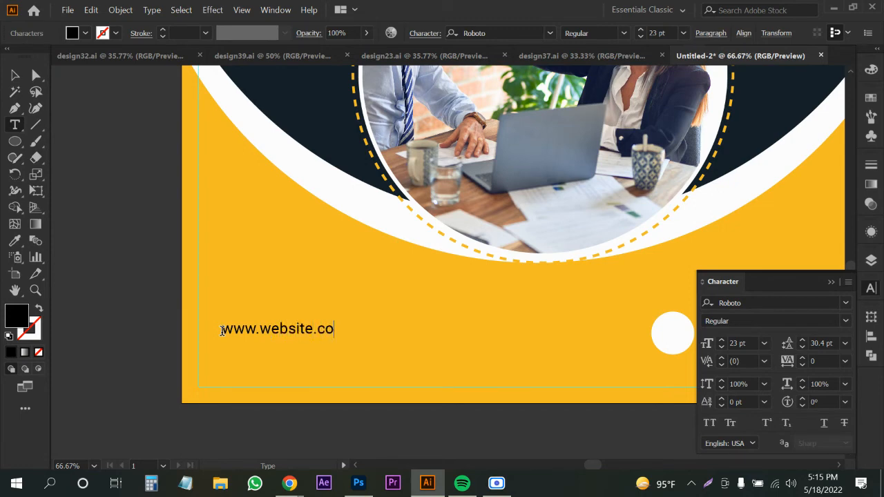
{"action": "left_click", "coordinate": [16, 76]}
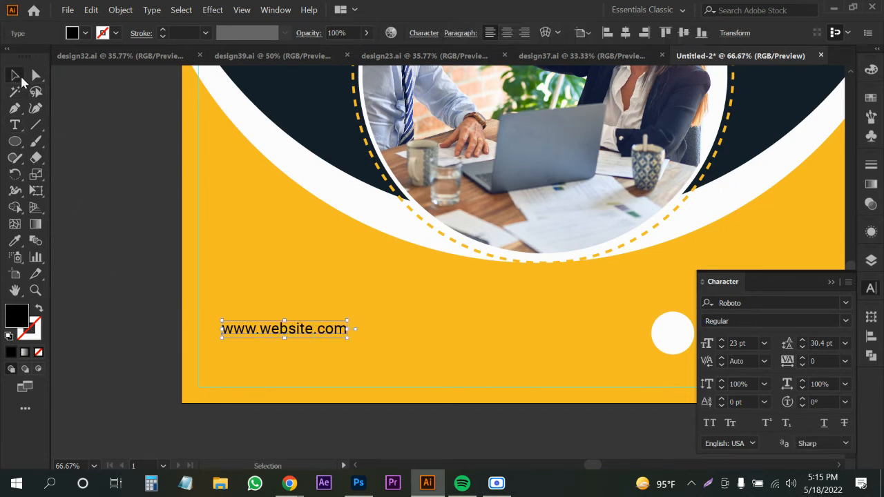
{"action": "key", "text": "i"}
{"action": "left_click", "coordinate": [288, 159]}
{"action": "key", "text": "v"}
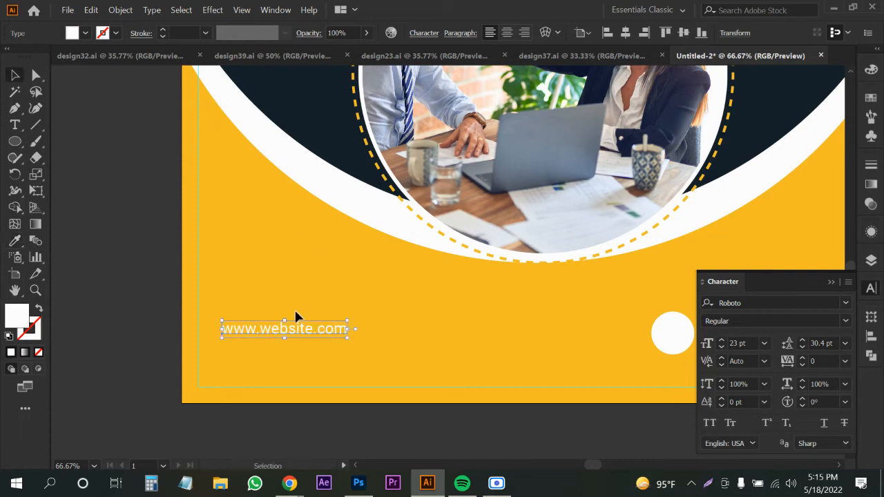
{"action": "left_click_drag", "start_coordinate": [298, 332], "coordinate": [275, 327]}
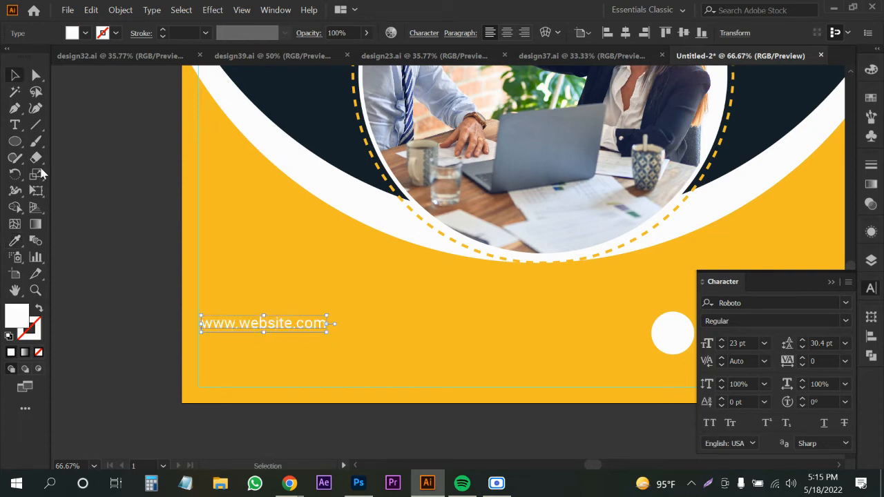
{"action": "left_click_drag", "start_coordinate": [20, 146], "coordinate": [60, 146]}
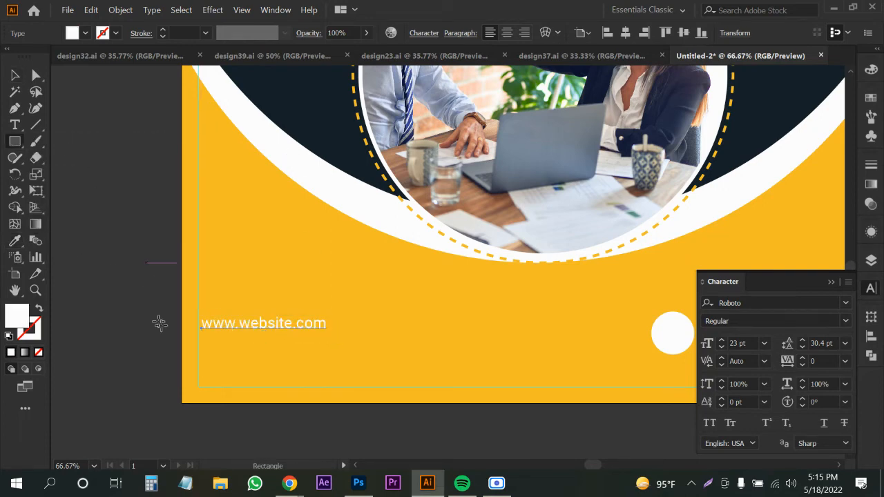
Draw a white rectangle under the URL and round its corners into a pill.
{"action": "left_click_drag", "start_coordinate": [198, 338], "coordinate": [331, 351]}
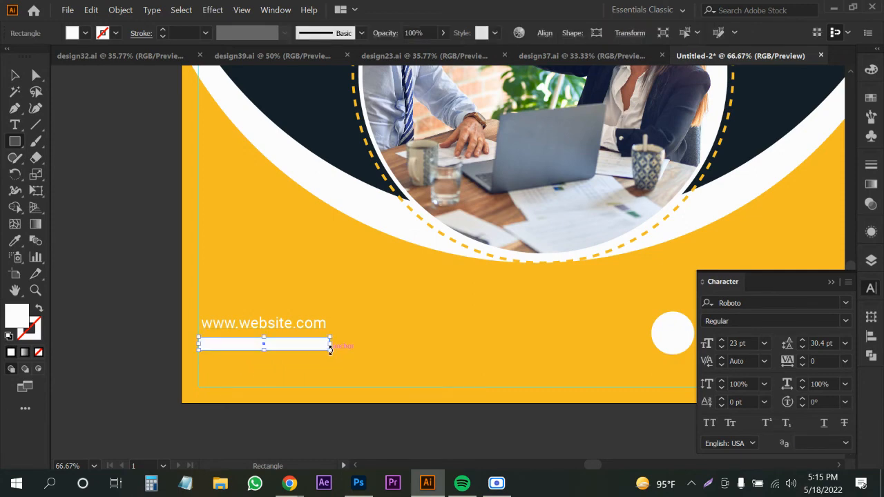
{"action": "scroll", "coordinate": [250, 356], "scroll_direction": "up", "scroll_amount": 1}
{"action": "left_click_drag", "start_coordinate": [274, 353], "coordinate": [274, 357]}
{"action": "key", "text": "a"}
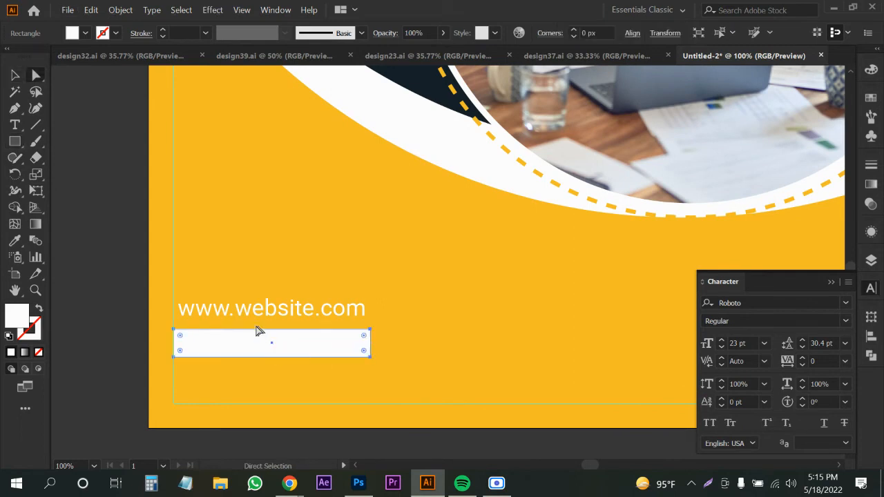
{"action": "left_click_drag", "start_coordinate": [179, 337], "coordinate": [211, 341]}
{"action": "key", "text": "v"}
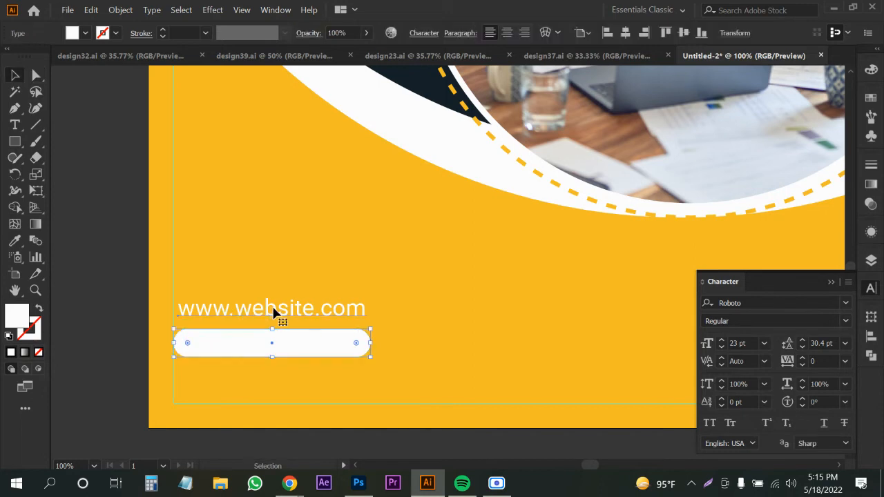
Copy the URL text onto the pill, colour it yellow and change it to 'Learn more'.
{"action": "left_click_drag", "start_coordinate": [276, 319], "coordinate": [276, 342]}
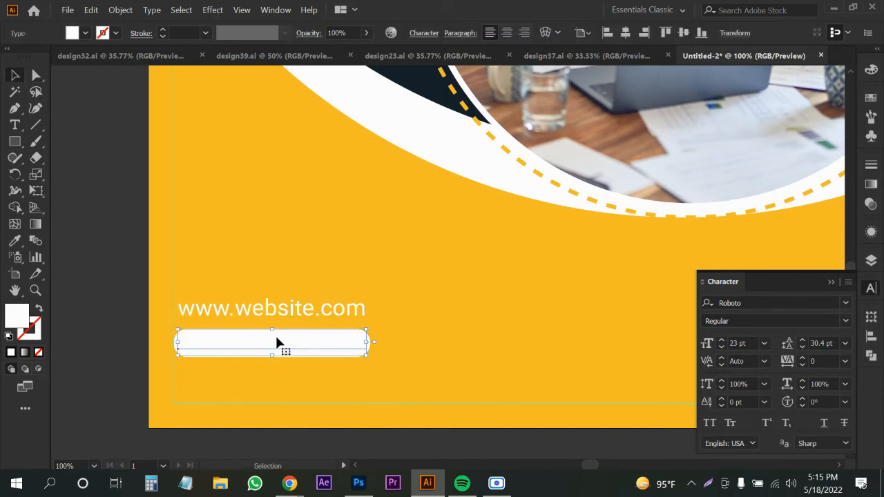
{"action": "key", "text": "i"}
{"action": "left_click", "coordinate": [273, 236]}
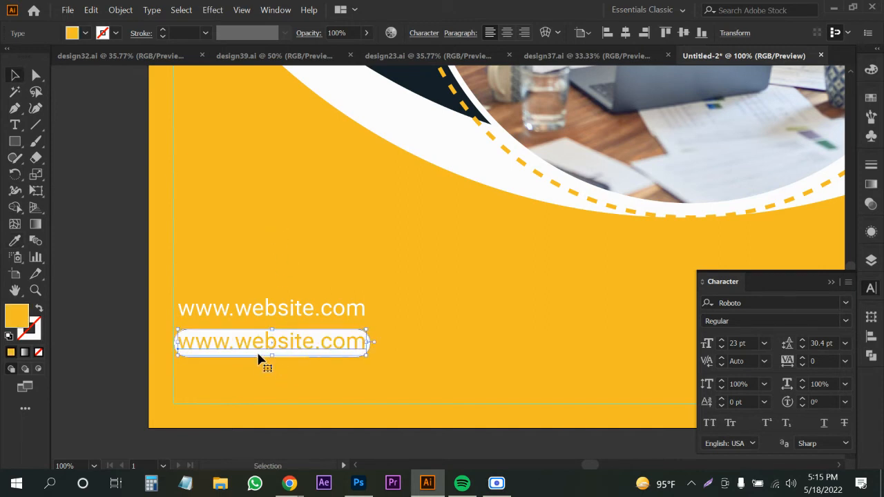
{"action": "key", "text": "t"}
{"action": "triple_click", "coordinate": [252, 349]}
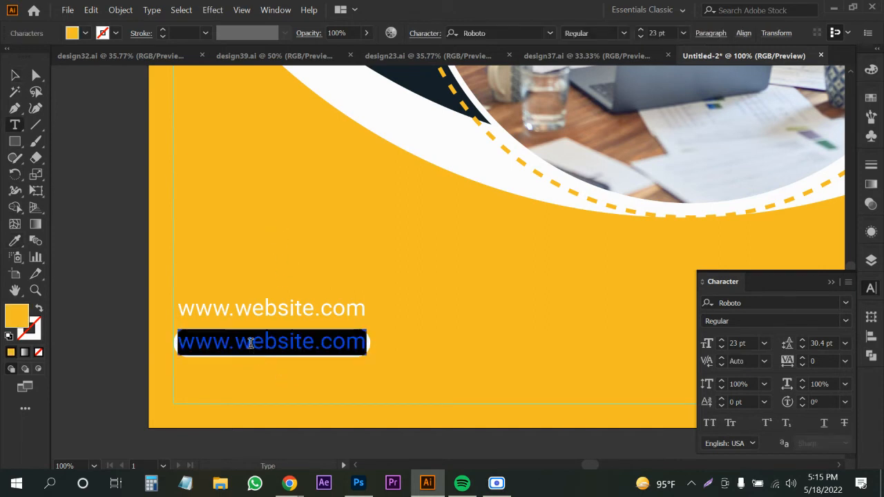
{"action": "type", "text": "Learn m"}
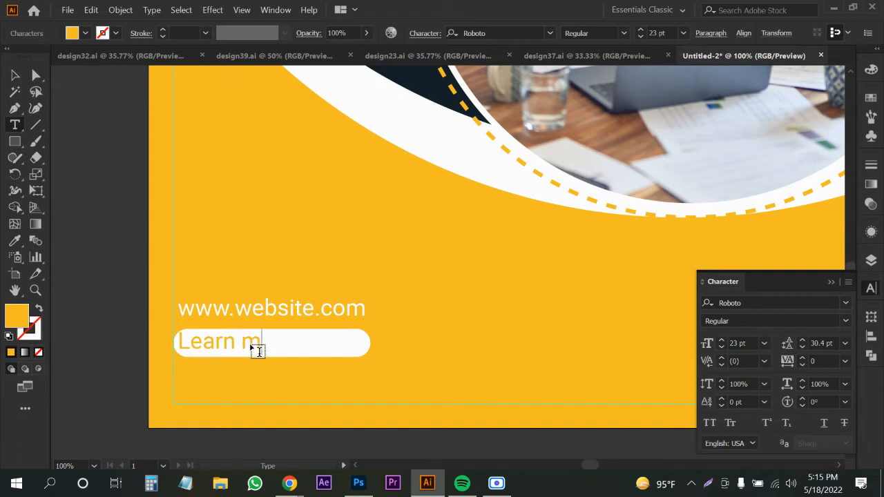
{"action": "type", "text": "ore"}
{"action": "left_click", "coordinate": [16, 74]}
Set the label to 14 pt, centre it on the pill and move the button under the URL.
{"action": "left_click", "coordinate": [765, 343]}
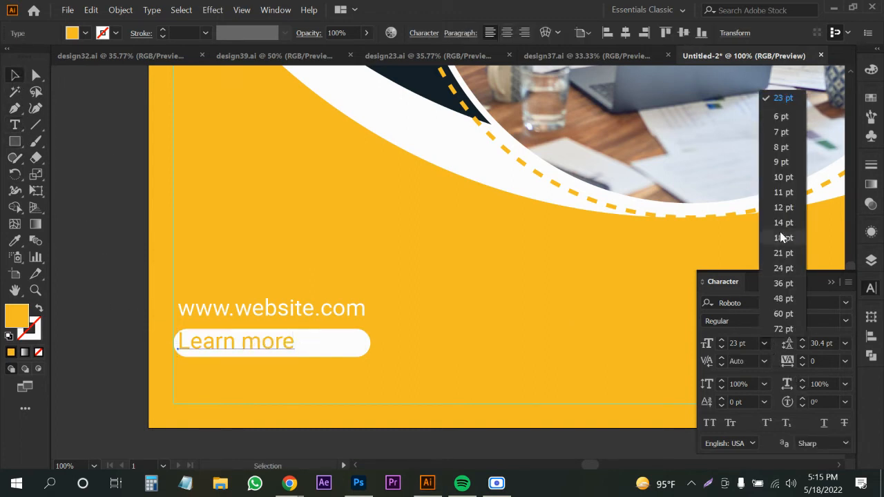
{"action": "left_click", "coordinate": [785, 223]}
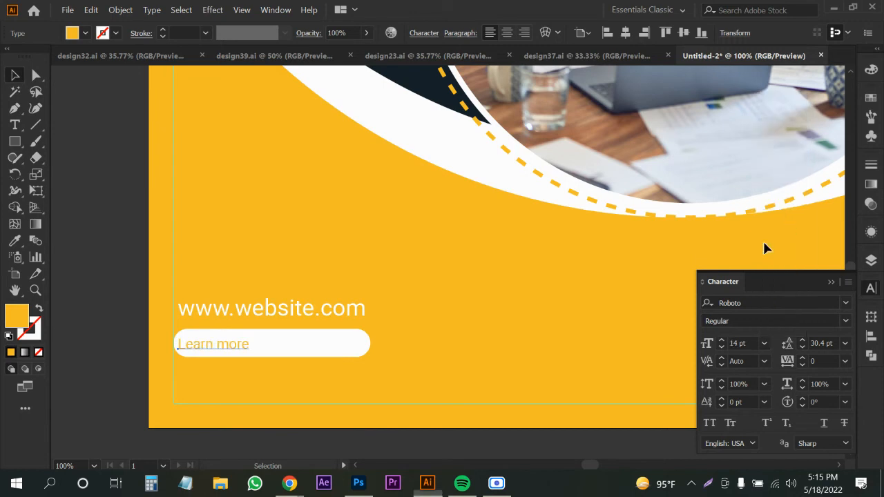
{"action": "left_click", "coordinate": [304, 339], "text": "shift"}
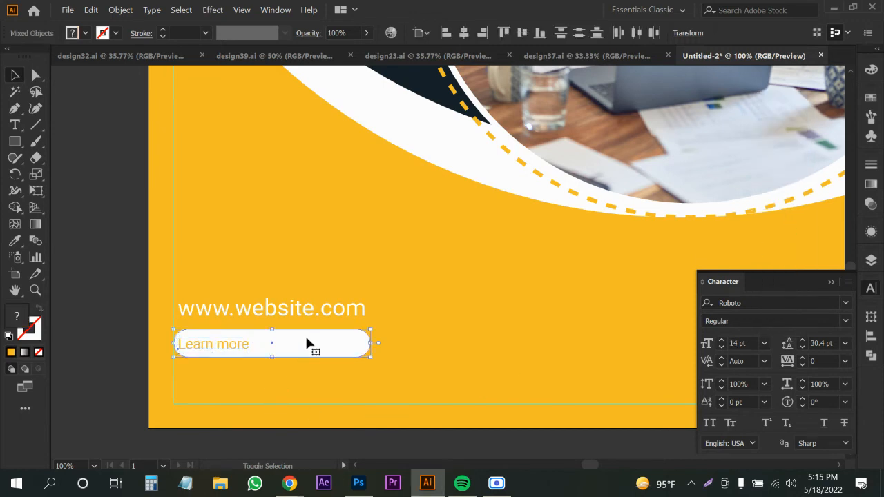
{"action": "left_click", "coordinate": [421, 33]}
{"action": "left_click", "coordinate": [445, 45]}
{"action": "left_click", "coordinate": [464, 32]}
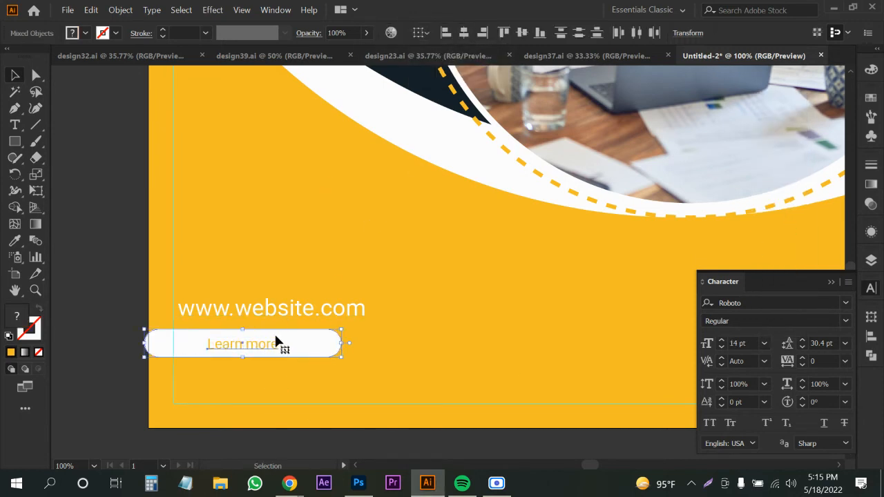
{"action": "left_click_drag", "start_coordinate": [277, 343], "coordinate": [318, 341]}
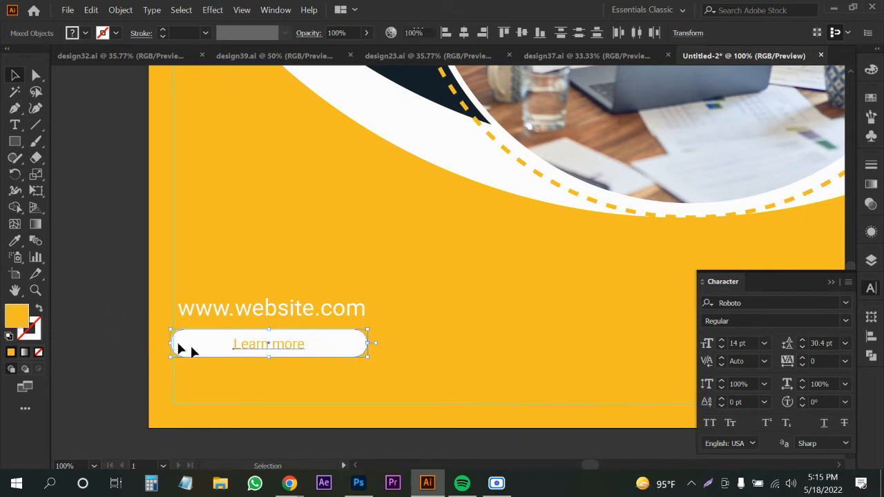
Enlarge the 'Learn more' label to 18 pt, recentre it in the pill and nudge the button left.
{"action": "left_click", "coordinate": [280, 344]}
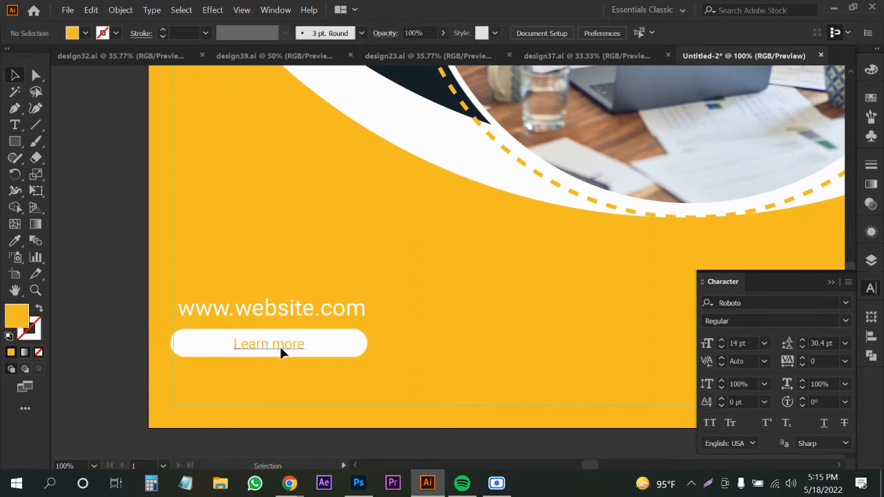
{"action": "left_click", "coordinate": [765, 343]}
{"action": "left_click", "coordinate": [781, 238]}
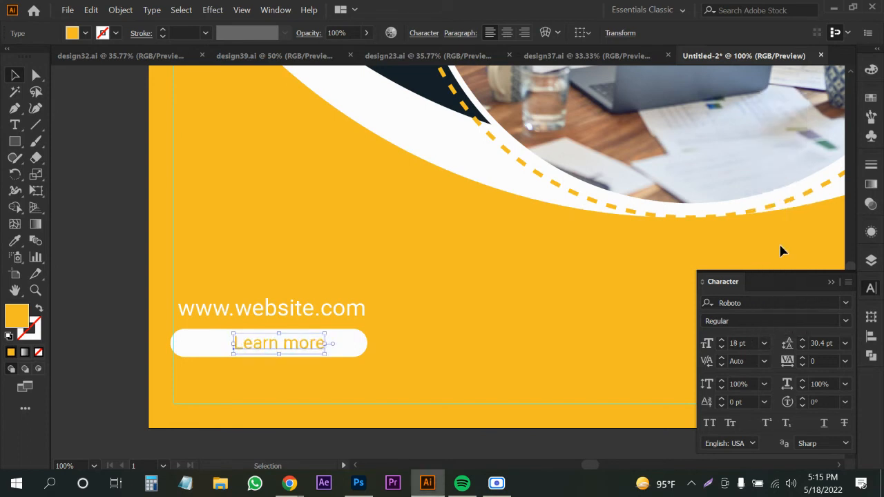
{"action": "left_click", "coordinate": [355, 349], "text": "shift"}
{"action": "left_click", "coordinate": [463, 33]}
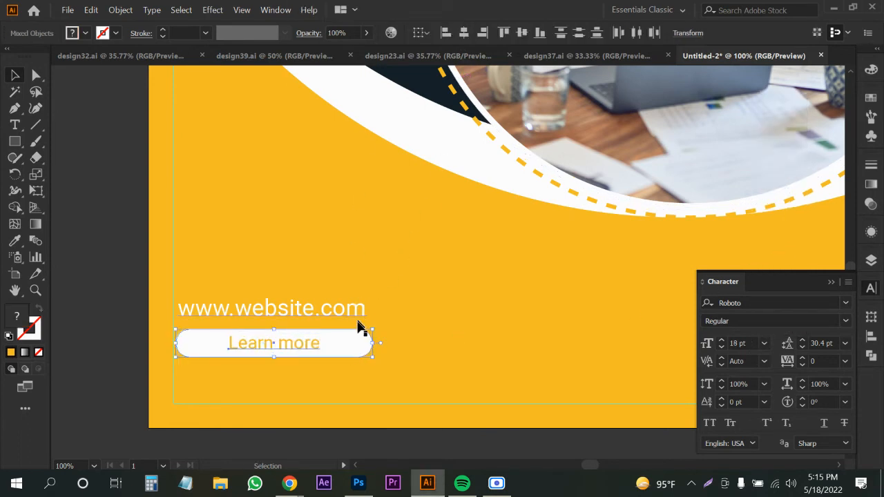
{"action": "key", "text": "Left"}
{"action": "key", "text": "Left"}
{"action": "key", "text": "Left"}
{"action": "key", "text": "Left"}
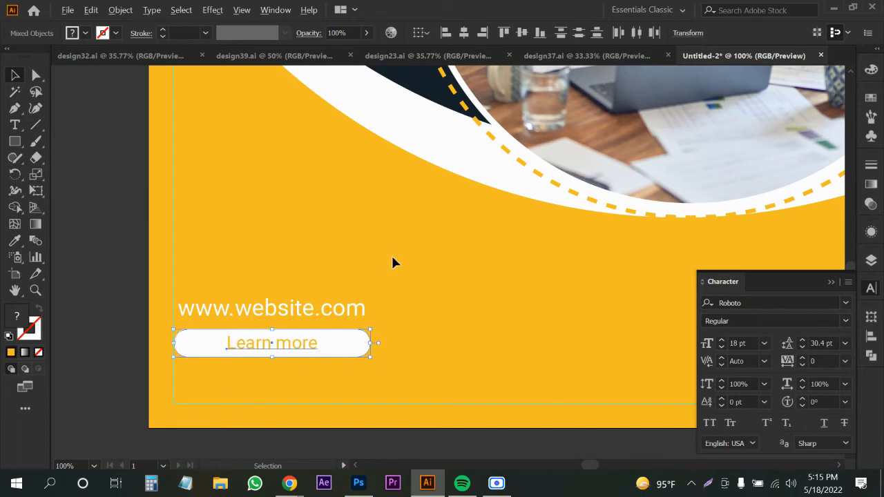
{"action": "scroll", "coordinate": [397, 264], "scroll_direction": "down", "scroll_amount": 4}
Draw a small circle beside the artboard and repeat copies into a row of five.
{"action": "left_click_drag", "start_coordinate": [256, 253], "coordinate": [197, 302]}
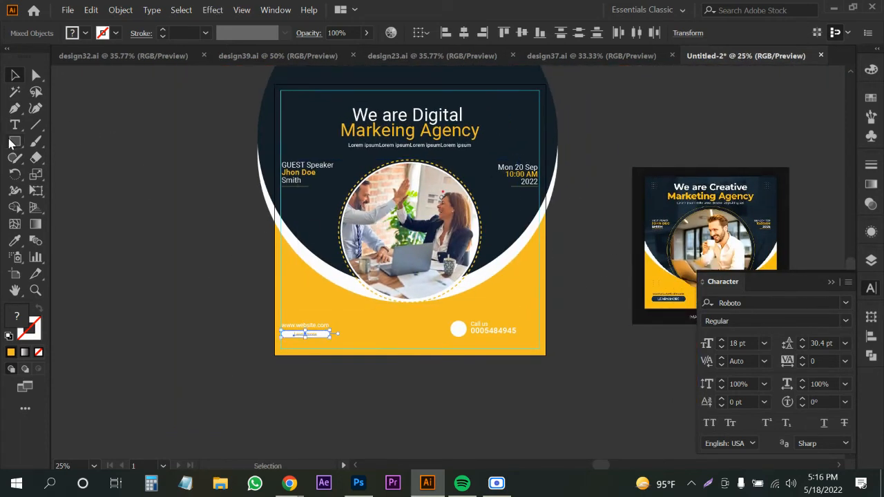
{"action": "left_click_drag", "start_coordinate": [11, 143], "coordinate": [54, 175]}
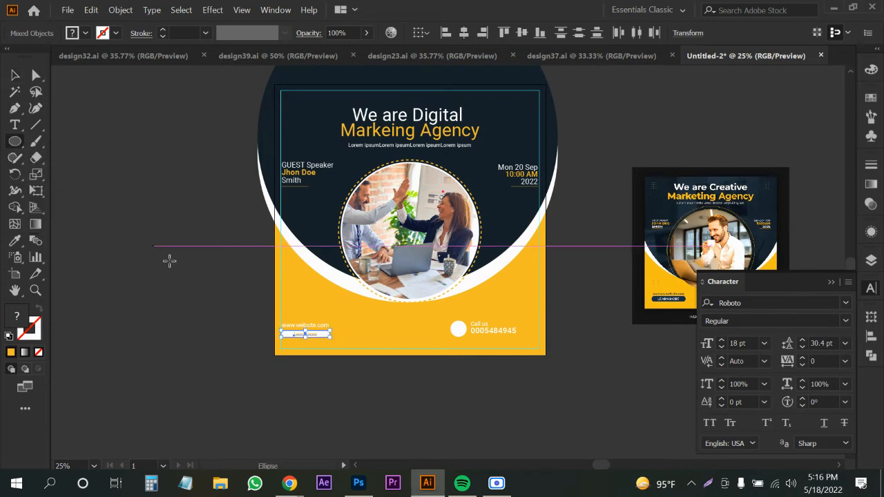
{"action": "scroll", "coordinate": [170, 261], "scroll_direction": "up", "scroll_amount": 1}
{"action": "left_click_drag", "start_coordinate": [138, 240], "coordinate": [237, 229]}
{"action": "scroll", "coordinate": [138, 253], "scroll_direction": "up", "scroll_amount": 4}
{"action": "key", "text": "v"}
{"action": "left_click", "coordinate": [166, 209]}
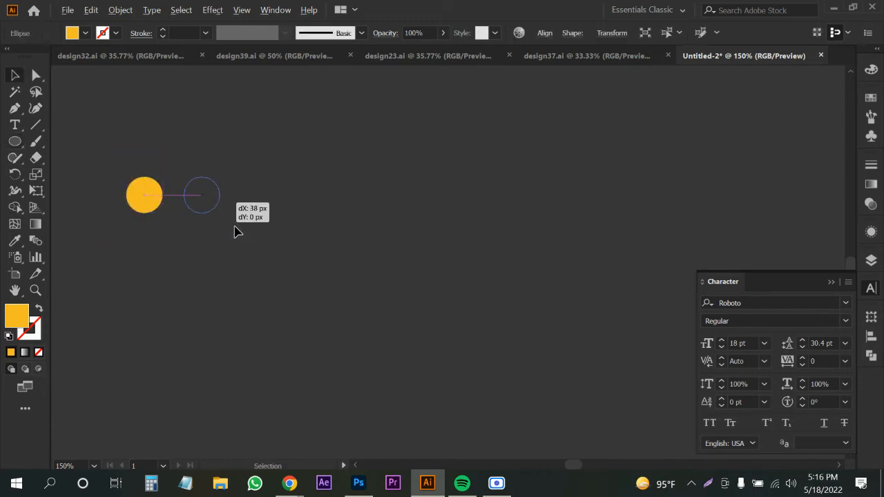
{"action": "scroll", "coordinate": [237, 230], "scroll_direction": "down", "scroll_amount": 3}
{"action": "key", "text": "ctrl+d"}
{"action": "key", "text": "ctrl+d"}
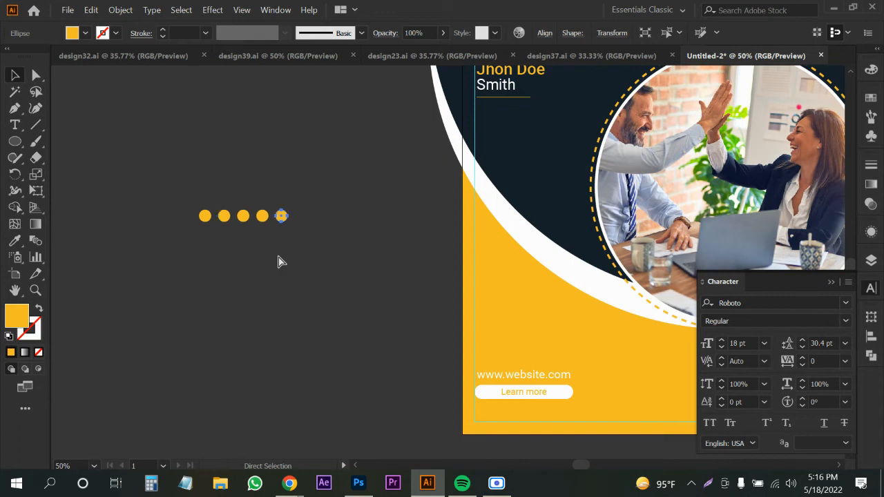
Copy the row of circles downward repeatedly to build a 5×5 grid, then ungroup it.
{"action": "left_click_drag", "start_coordinate": [183, 183], "coordinate": [361, 228]}
{"action": "left_click", "coordinate": [296, 255]}
{"action": "left_click_drag", "start_coordinate": [287, 220], "coordinate": [288, 236]}
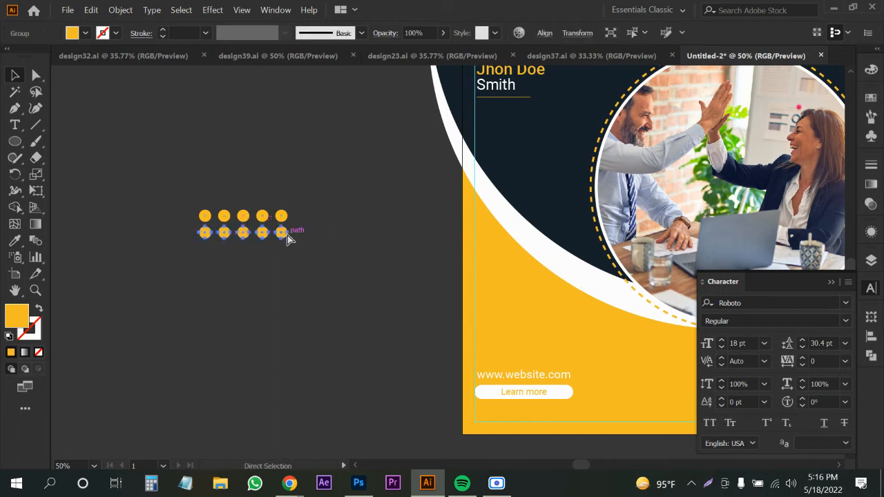
{"action": "key", "text": "ctrl+d"}
{"action": "key", "text": "ctrl+d"}
{"action": "key", "text": "ctrl+d"}
{"action": "left_click", "coordinate": [162, 273]}
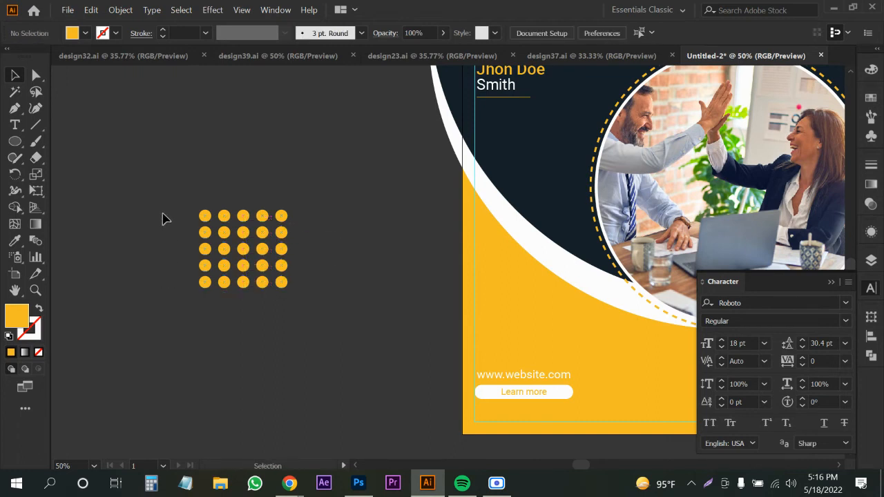
{"action": "left_click_drag", "start_coordinate": [170, 207], "coordinate": [321, 304]}
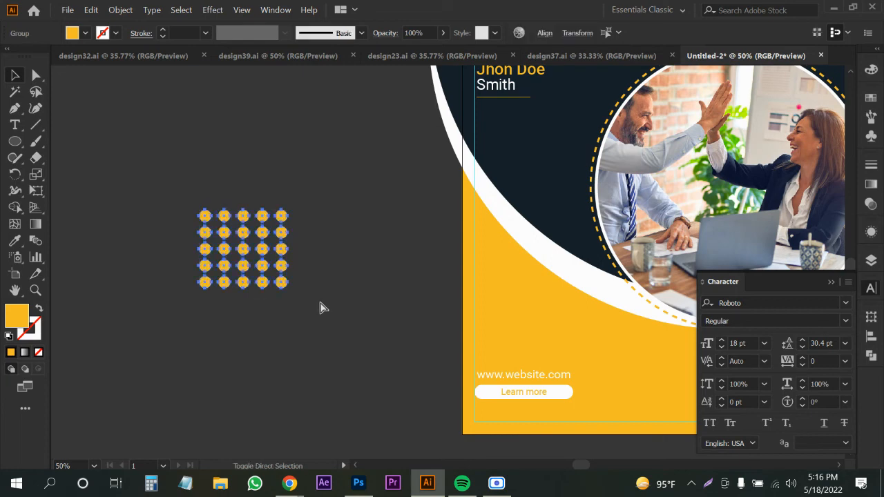
{"action": "key", "text": "ctrl+shift+g"}
Make all 25 dots white by sampling the white ring's colour.
{"action": "left_click_drag", "start_coordinate": [332, 207], "coordinate": [191, 303]}
{"action": "scroll", "coordinate": [193, 290], "scroll_direction": "down", "scroll_amount": 2}
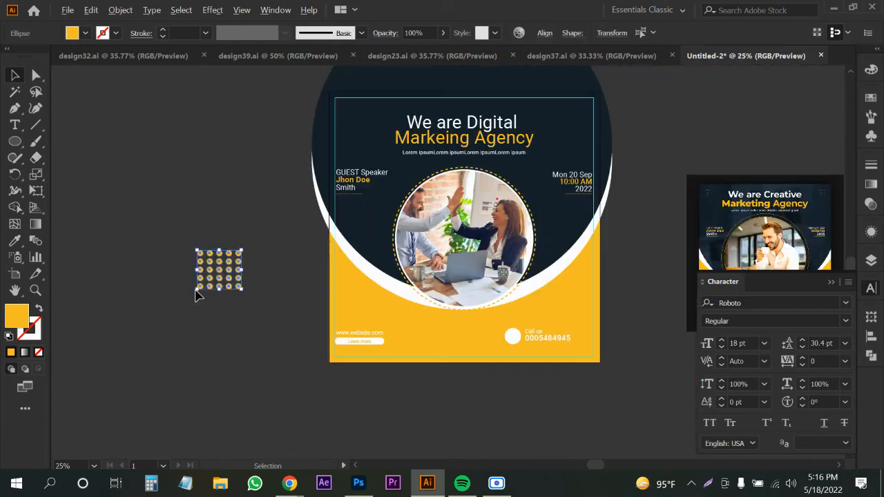
{"action": "left_click_drag", "start_coordinate": [418, 315], "coordinate": [381, 351]}
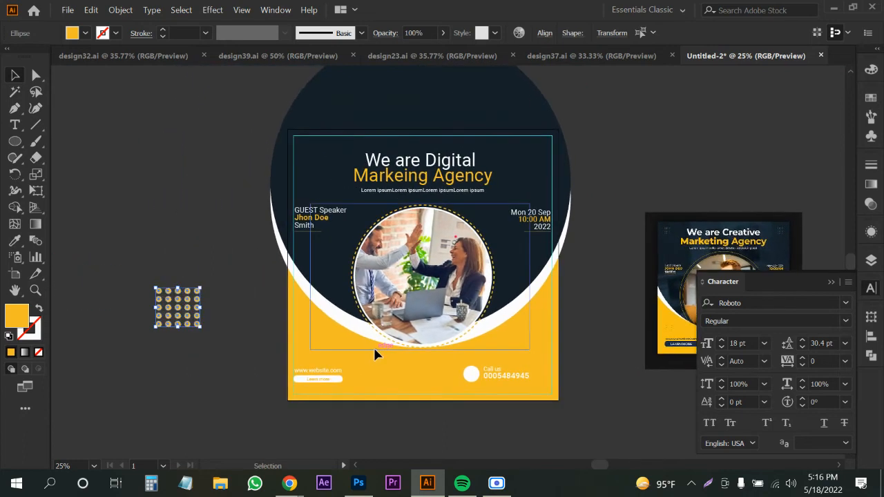
{"action": "key", "text": "i"}
{"action": "left_click", "coordinate": [349, 313]}
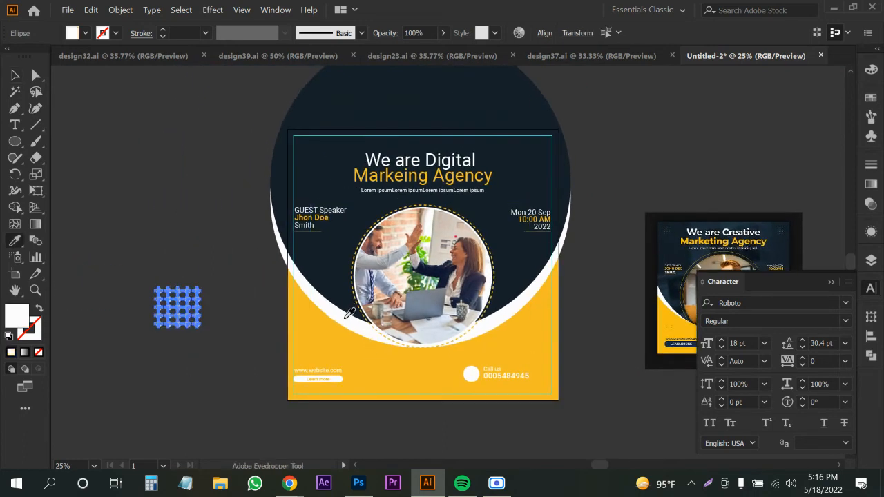
{"action": "key", "text": "v"}
{"action": "left_click", "coordinate": [172, 338]}
Lower the opacity of all the dots to about 74%.
{"action": "scroll", "coordinate": [171, 335], "scroll_direction": "up", "scroll_amount": 3}
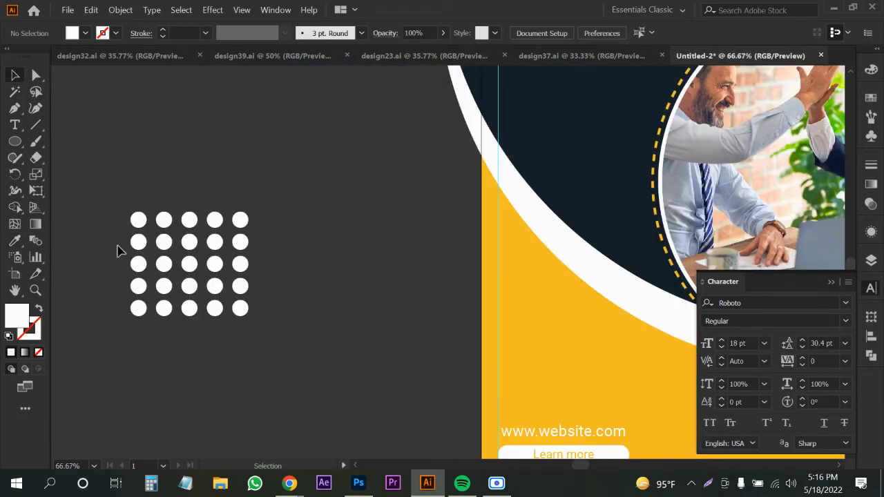
{"action": "left_click_drag", "start_coordinate": [118, 249], "coordinate": [249, 304]}
{"action": "left_click_drag", "start_coordinate": [271, 209], "coordinate": [196, 225]}
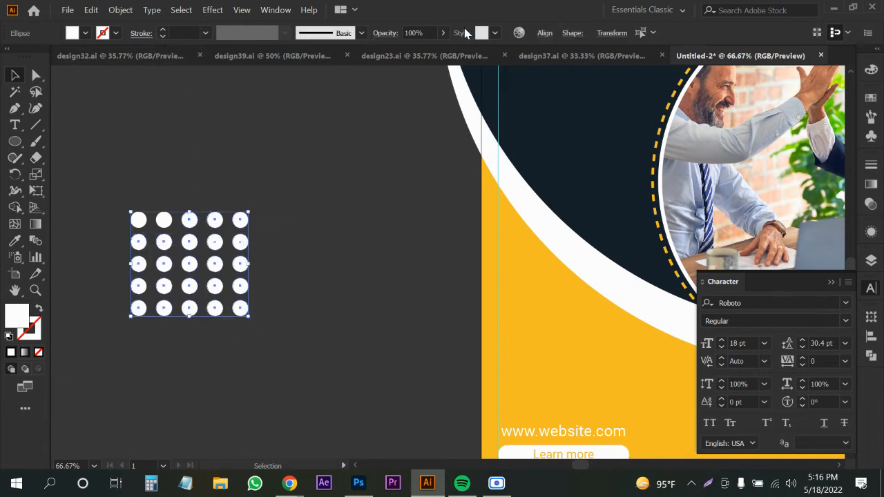
{"action": "left_click", "coordinate": [442, 33]}
{"action": "left_click_drag", "start_coordinate": [434, 53], "coordinate": [426, 54]}
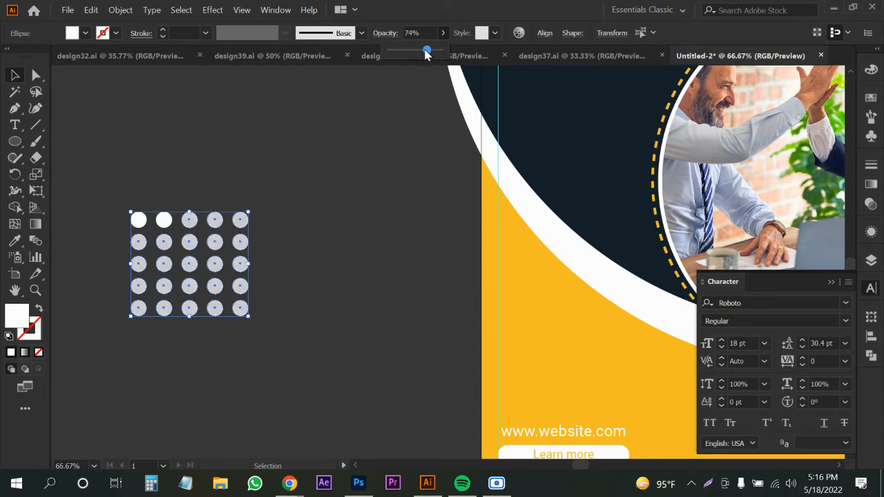
{"action": "left_click", "coordinate": [357, 180]}
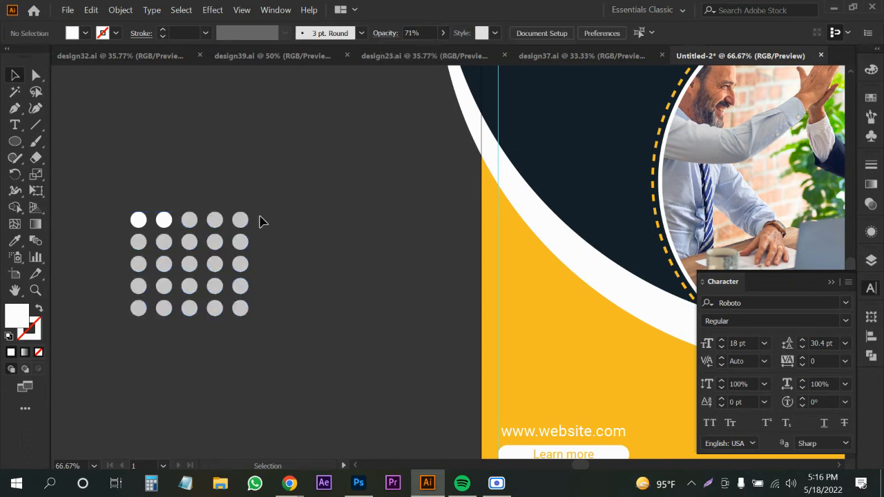
Group the dot grid and move it onto the flyer's lower left.
{"action": "left_click_drag", "start_coordinate": [118, 228], "coordinate": [258, 341]}
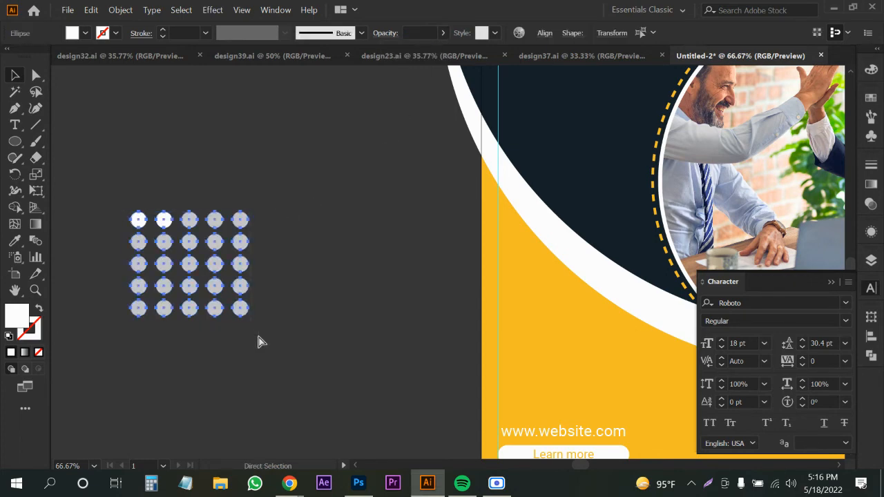
{"action": "key", "text": "ctrl+g"}
{"action": "scroll", "coordinate": [247, 276], "scroll_direction": "down", "scroll_amount": 3}
{"action": "left_click_drag", "start_coordinate": [243, 277], "coordinate": [401, 324]}
Place copies of the dot grid into the flyer's top-left and other corners.
{"action": "left_click", "coordinate": [297, 340]}
{"action": "scroll", "coordinate": [411, 321], "scroll_direction": "up", "scroll_amount": 3}
{"action": "scroll", "coordinate": [268, 327], "scroll_direction": "down", "scroll_amount": 3}
{"action": "left_click", "coordinate": [250, 339]}
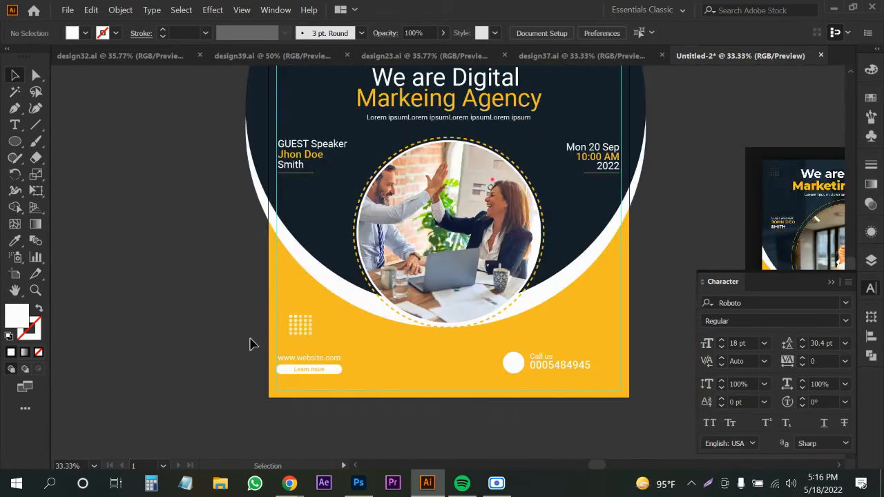
{"action": "left_click_drag", "start_coordinate": [297, 322], "coordinate": [299, 87]}
{"action": "left_click_drag", "start_coordinate": [364, 117], "coordinate": [330, 192]}
{"action": "left_click_drag", "start_coordinate": [279, 170], "coordinate": [584, 165]}
{"action": "left_click_drag", "start_coordinate": [550, 160], "coordinate": [566, 398]}
{"action": "left_click", "coordinate": [627, 316]}
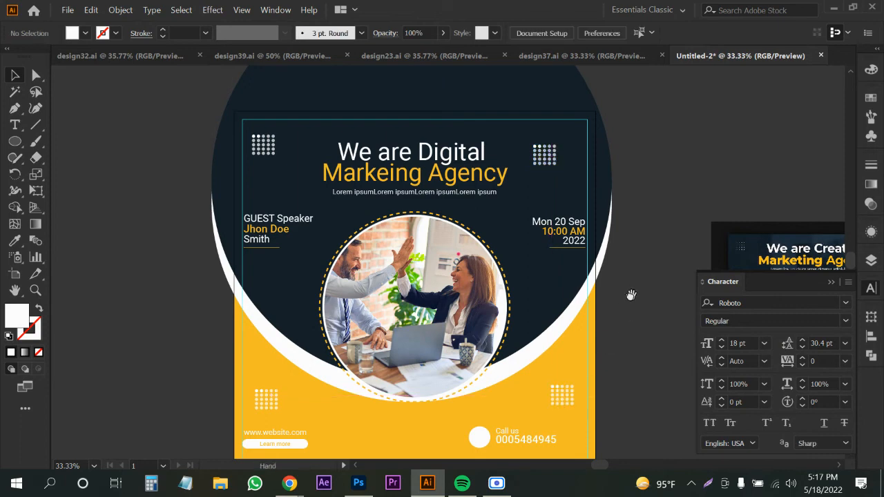
{"action": "left_click_drag", "start_coordinate": [634, 295], "coordinate": [512, 258]}
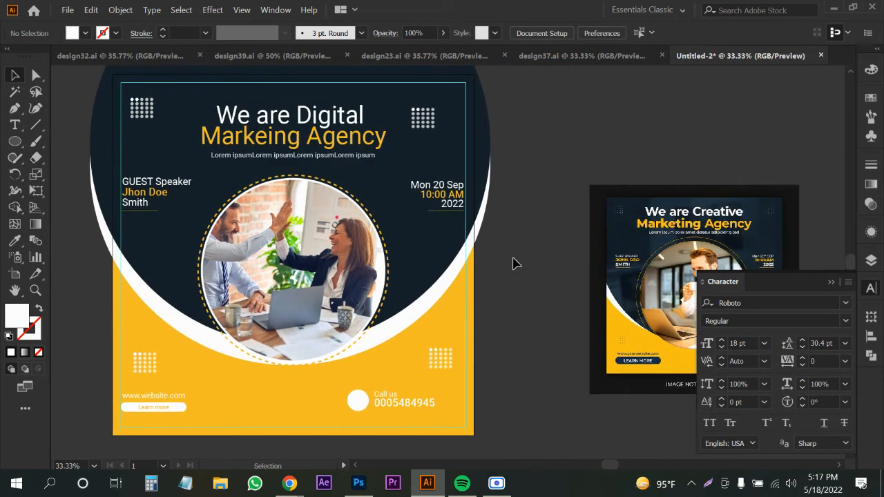
Select all four corner dot grids and lower their opacity to 71%.
{"action": "left_click", "coordinate": [154, 116]}
{"action": "left_click", "coordinate": [431, 121], "text": "shift"}
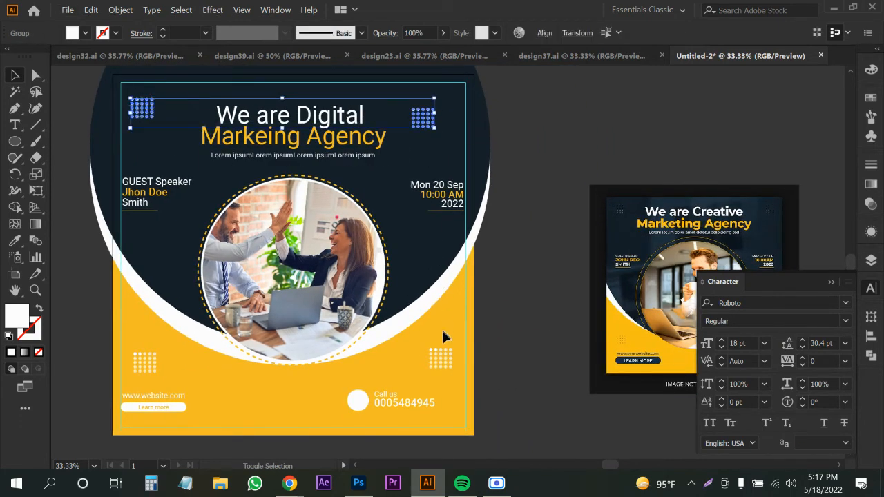
{"action": "left_click", "coordinate": [441, 357], "text": "shift"}
{"action": "left_click", "coordinate": [154, 369], "text": "shift"}
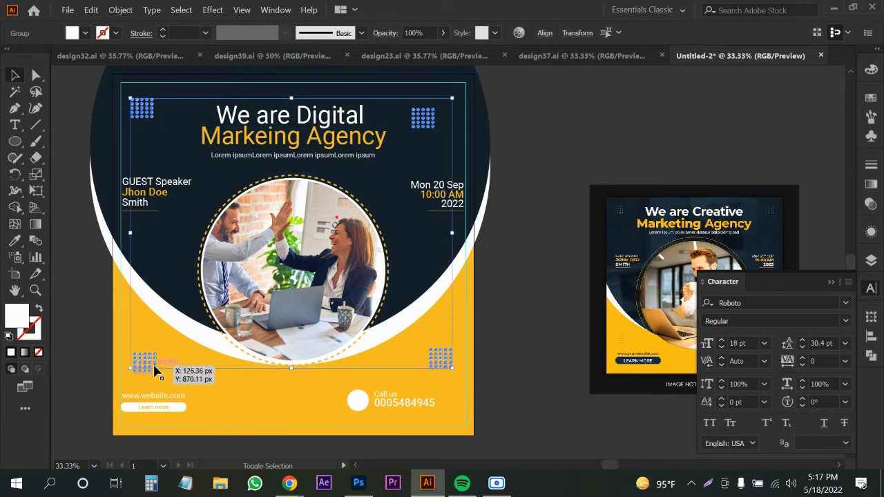
{"action": "left_click", "coordinate": [443, 34]}
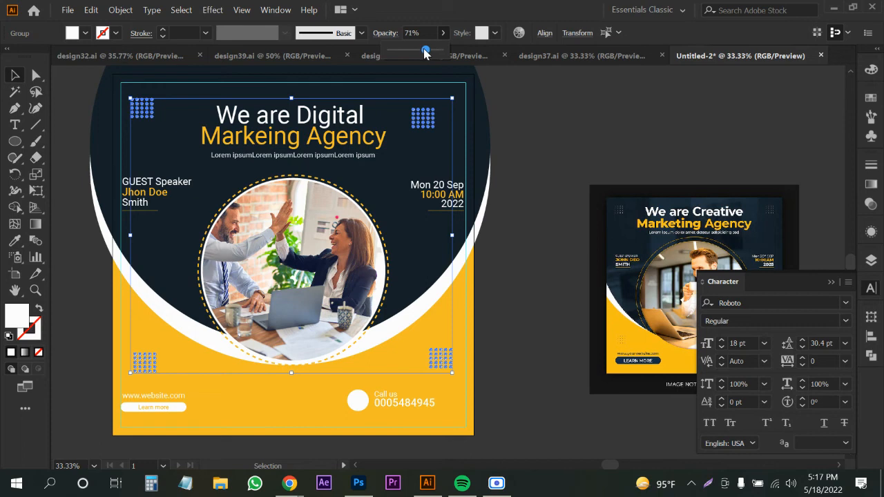
{"action": "left_click", "coordinate": [564, 129]}
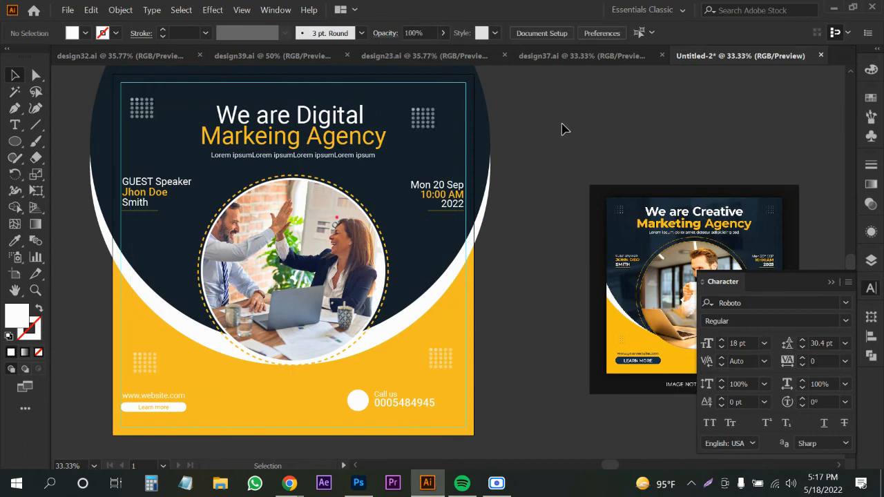
{"action": "scroll", "coordinate": [562, 126], "scroll_direction": "down", "scroll_amount": 1}
{"action": "left_click_drag", "start_coordinate": [546, 196], "coordinate": [536, 226]}
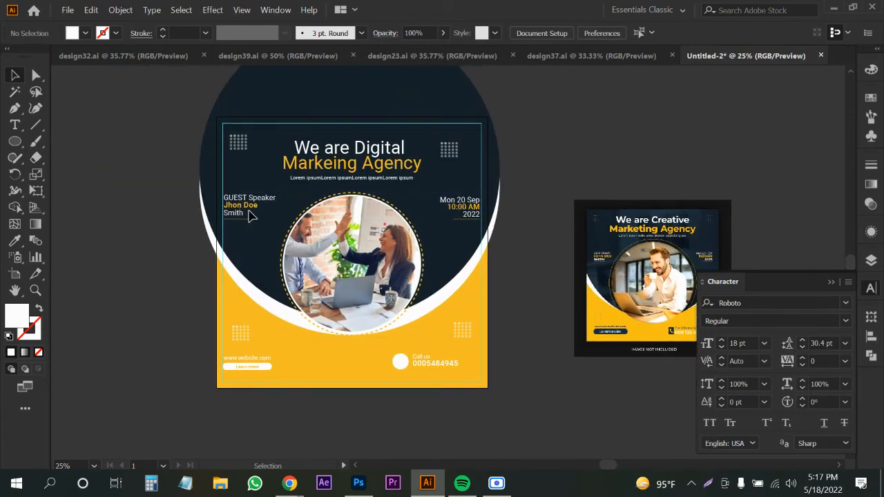
Unlock all shapes, bring the yellow square to front and clip the design to it with Ctrl+7.
{"action": "key", "text": "ctrl+alt+2"}
{"action": "left_click", "coordinate": [196, 217]}
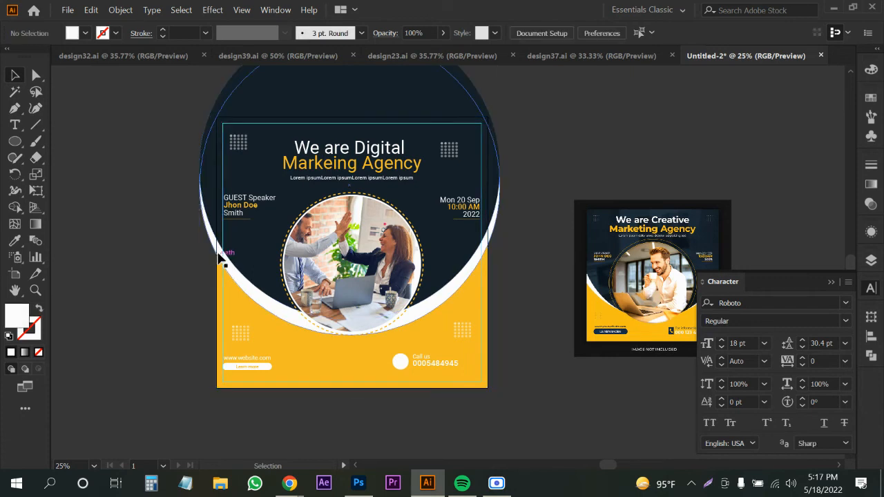
{"action": "left_click", "coordinate": [220, 257]}
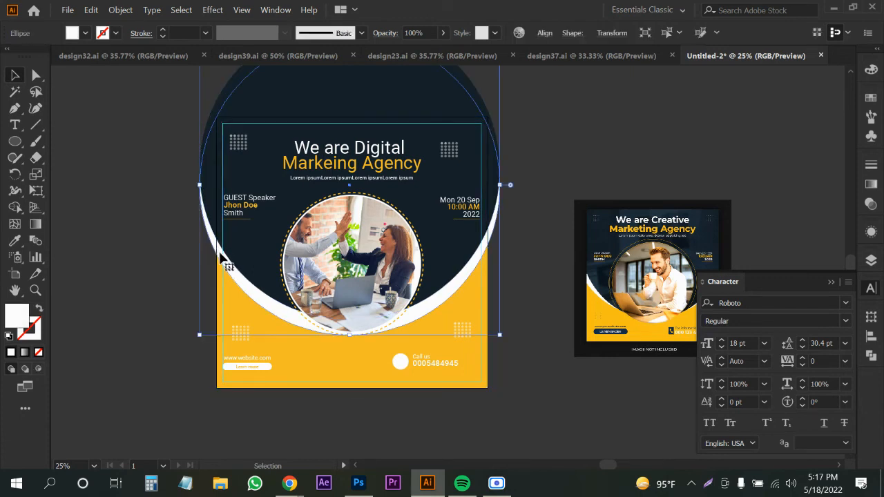
{"action": "left_click", "coordinate": [220, 280]}
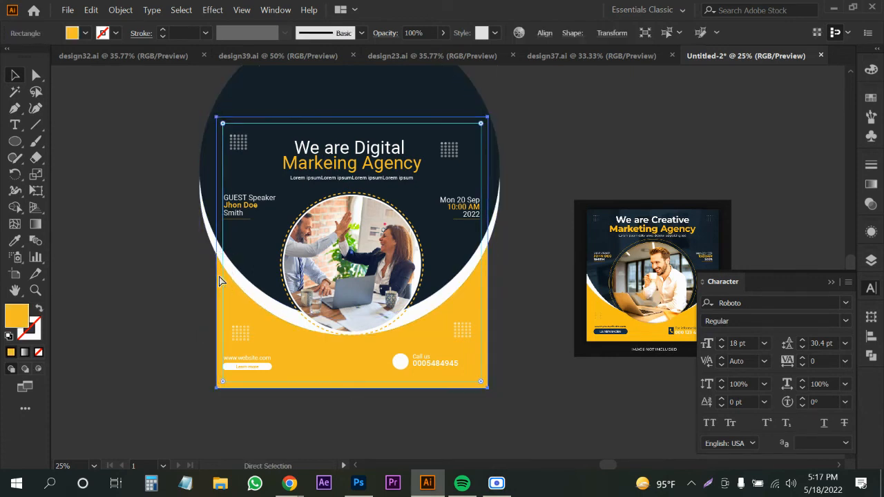
{"action": "key", "text": "ctrl+shift+bracketright"}
{"action": "key", "text": "ctrl+a"}
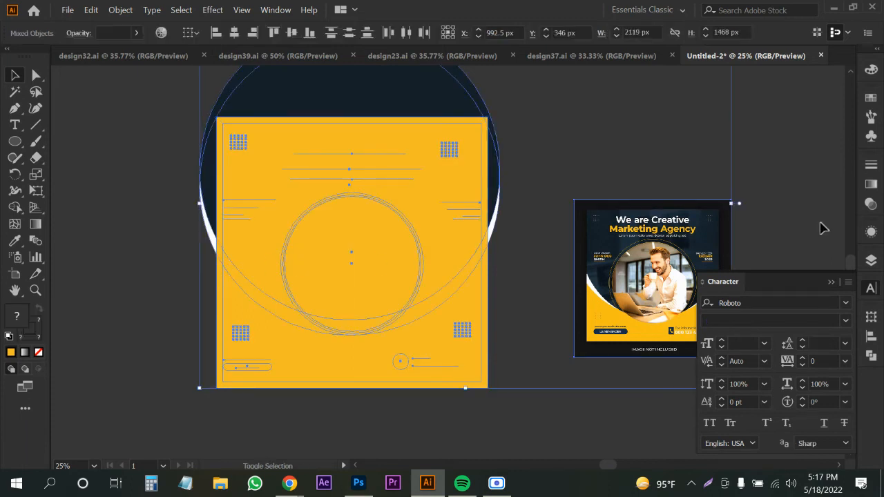
{"action": "left_click", "coordinate": [653, 263], "text": "shift"}
{"action": "key", "text": "ctrl+7"}
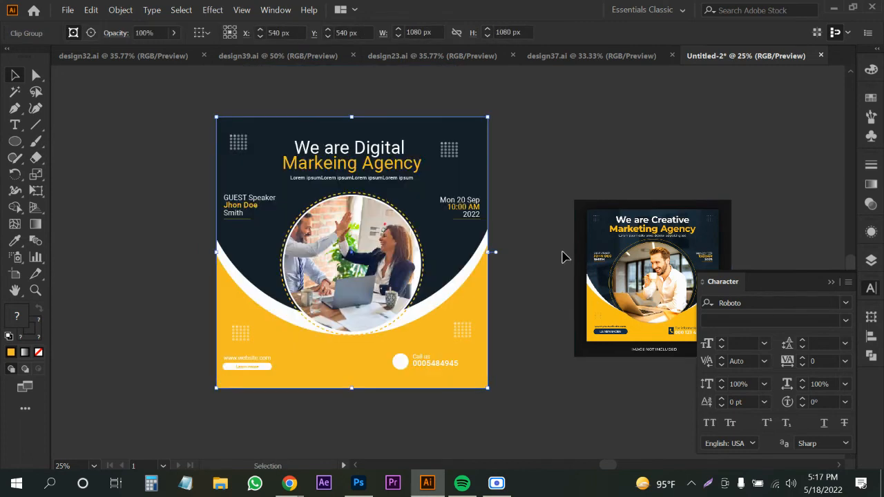
Delete the reference mockup on the right and reselect the clipped design.
{"action": "left_click", "coordinate": [569, 263]}
{"action": "left_click", "coordinate": [602, 269]}
{"action": "key", "text": "Delete"}
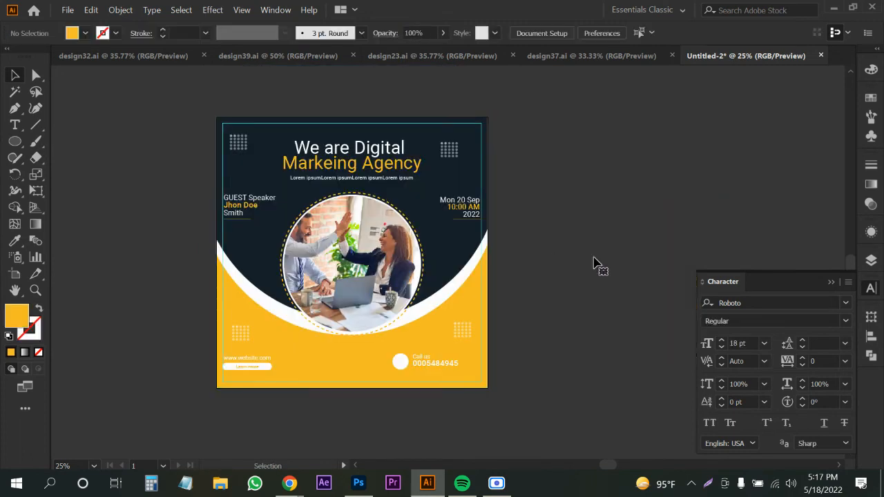
{"action": "left_click", "coordinate": [393, 287]}
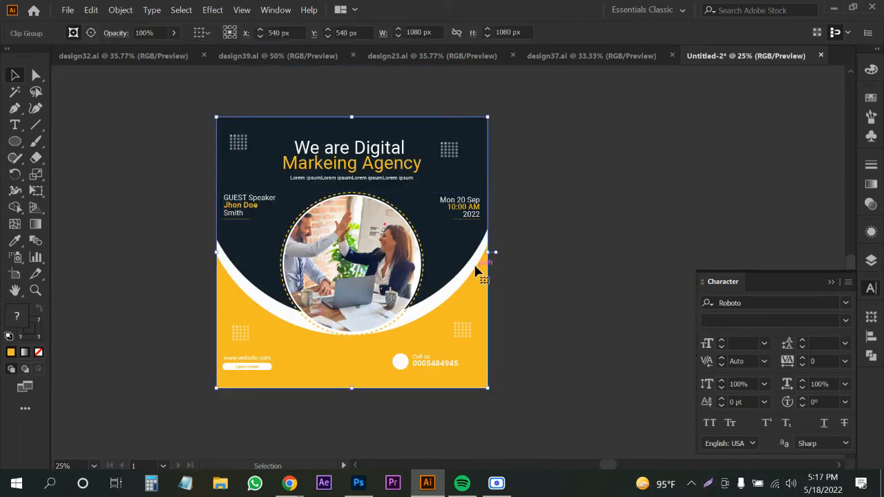
Scale the clipped design to 944 px and place a 1080 px yellow square behind it.
{"action": "left_click_drag", "start_coordinate": [488, 254], "coordinate": [472, 253]}
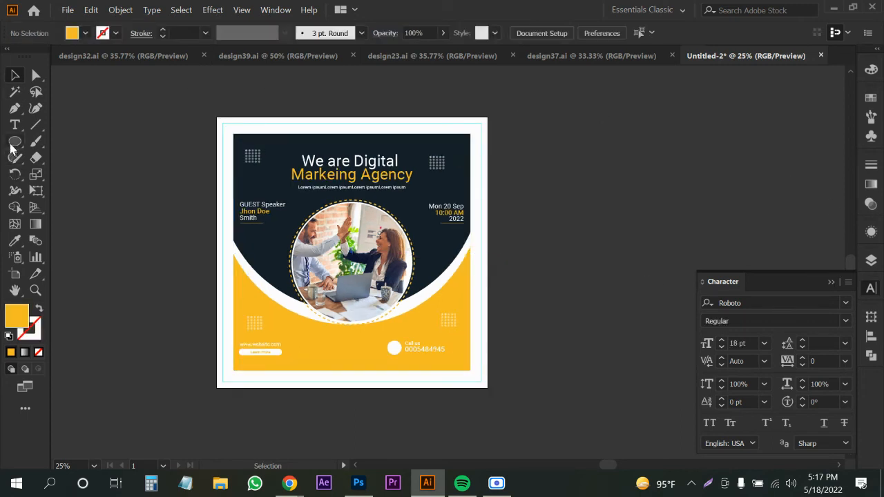
{"action": "left_click_drag", "start_coordinate": [15, 141], "coordinate": [62, 142]}
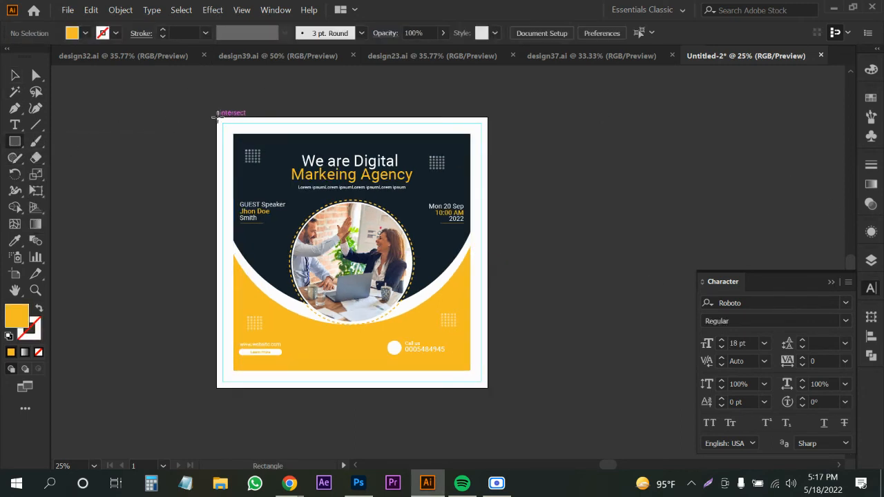
{"action": "left_click_drag", "start_coordinate": [216, 118], "coordinate": [488, 387]}
{"action": "key", "text": "ctrl+shift+bracketleft"}
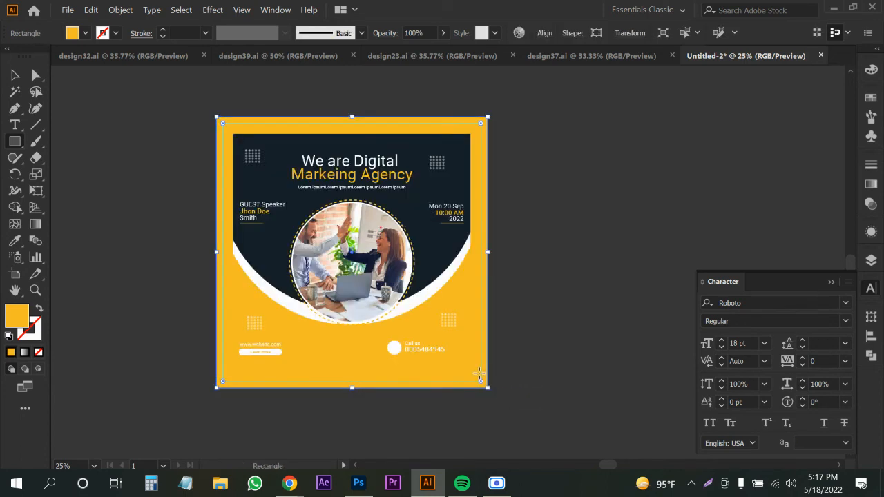
{"action": "key", "text": "i"}
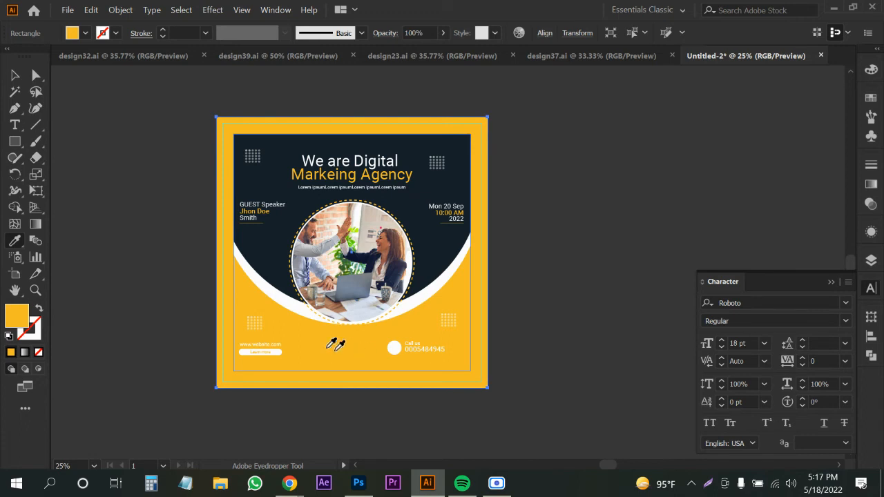
{"action": "key", "text": "v"}
{"action": "left_click", "coordinate": [269, 165]}
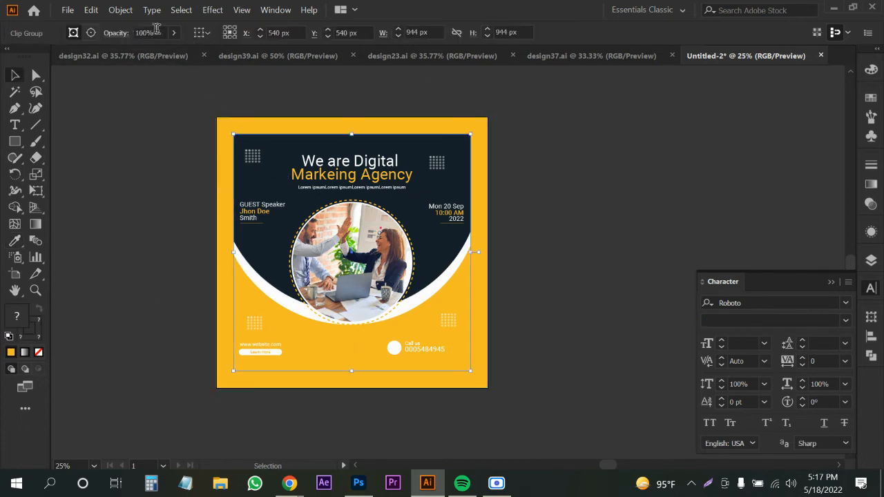
Apply an Outer Glow to the design: Normal mode, 75% opacity, 7 px blur, dark grey 3F3F3F.
{"action": "left_click", "coordinate": [199, 11]}
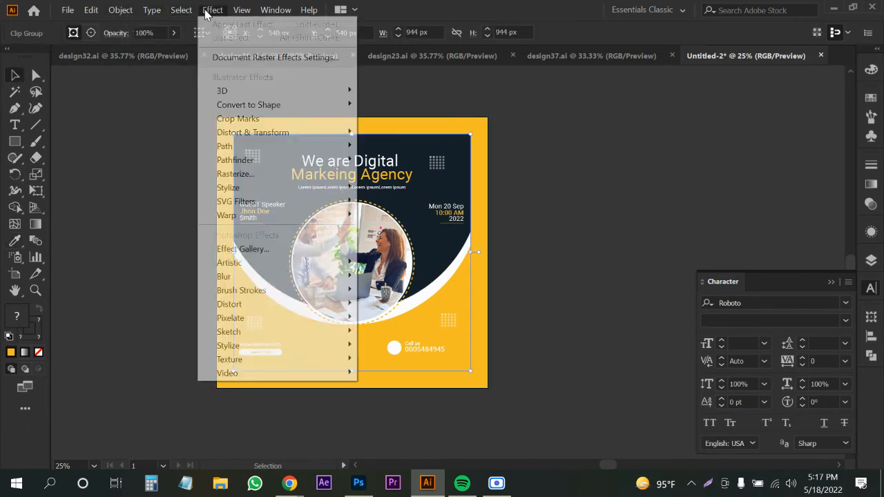
{"action": "mouse_move", "coordinate": [242, 190]}
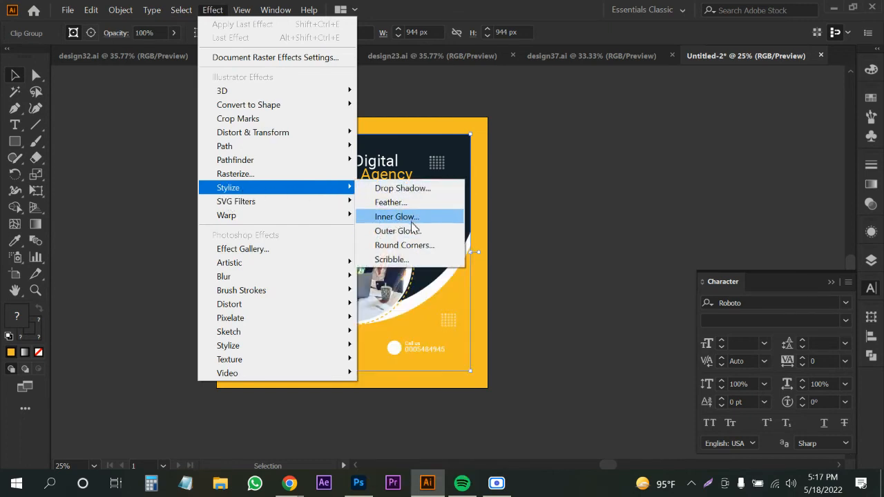
{"action": "left_click", "coordinate": [414, 230]}
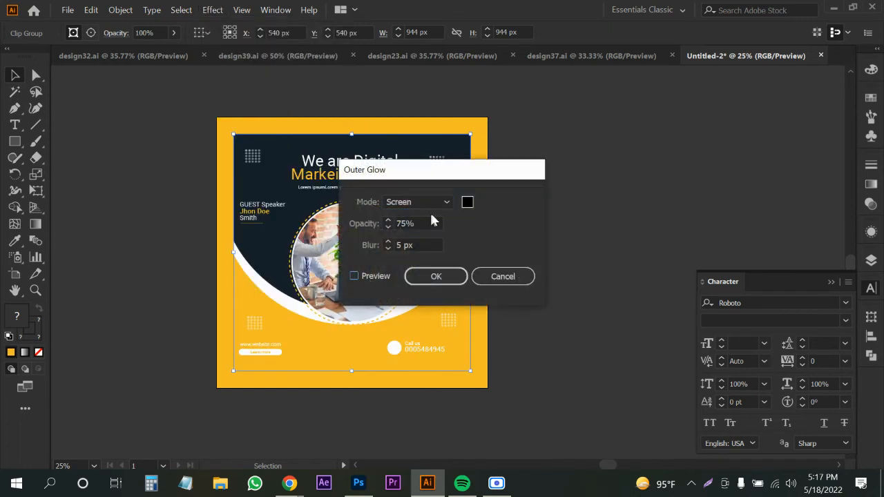
{"action": "left_click", "coordinate": [434, 207]}
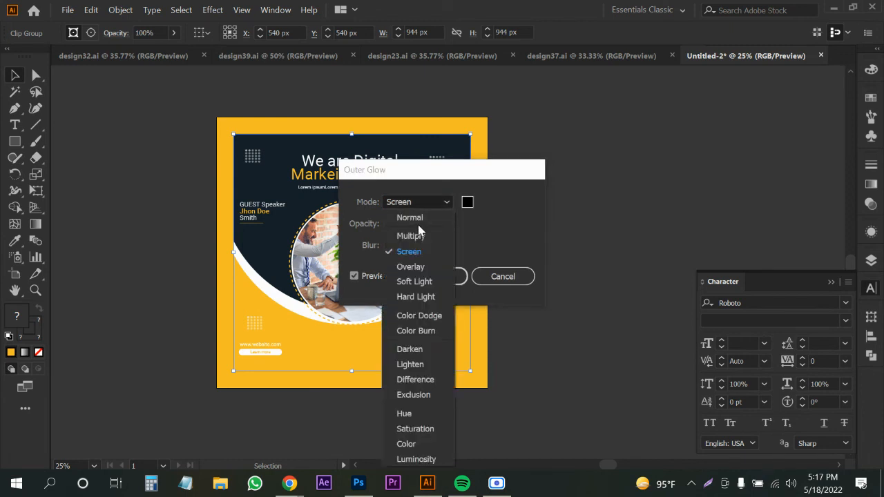
{"action": "left_click", "coordinate": [418, 222]}
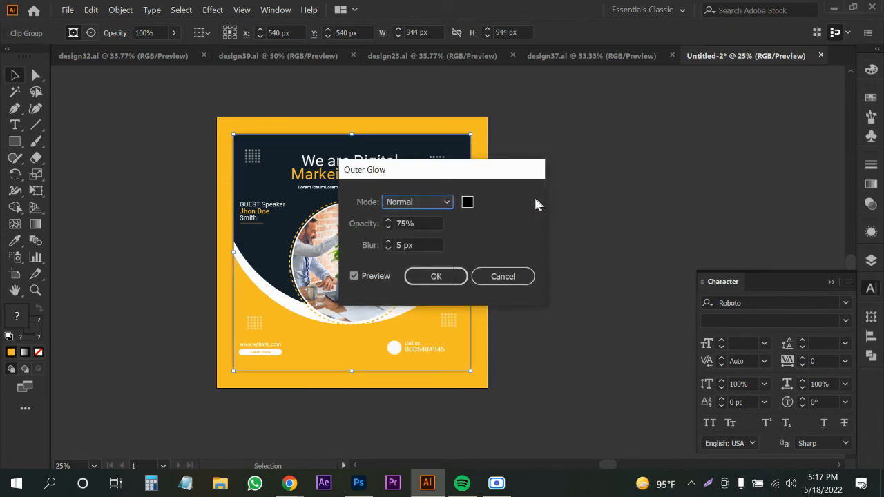
{"action": "left_click_drag", "start_coordinate": [484, 172], "coordinate": [643, 168]}
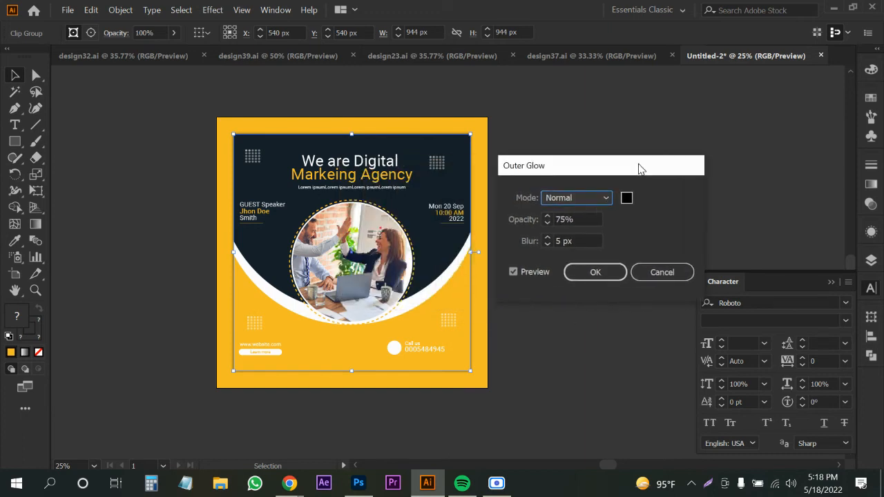
{"action": "left_click", "coordinate": [574, 220]}
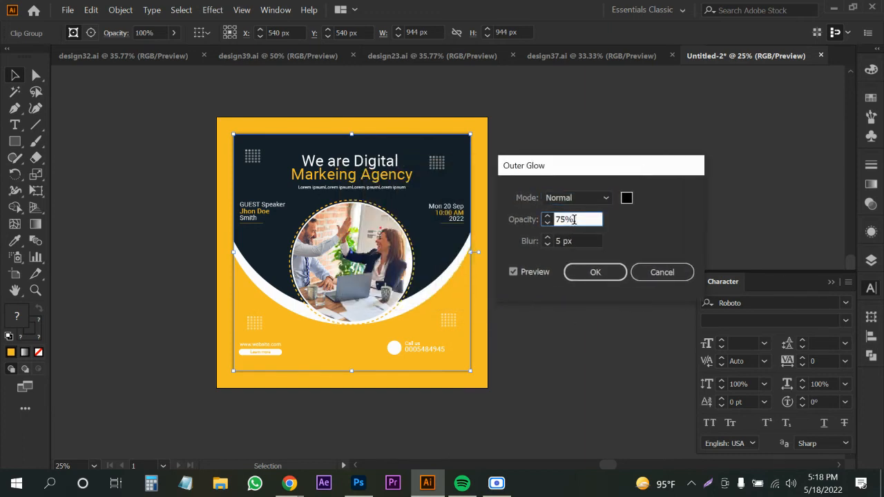
{"action": "left_click", "coordinate": [575, 240]}
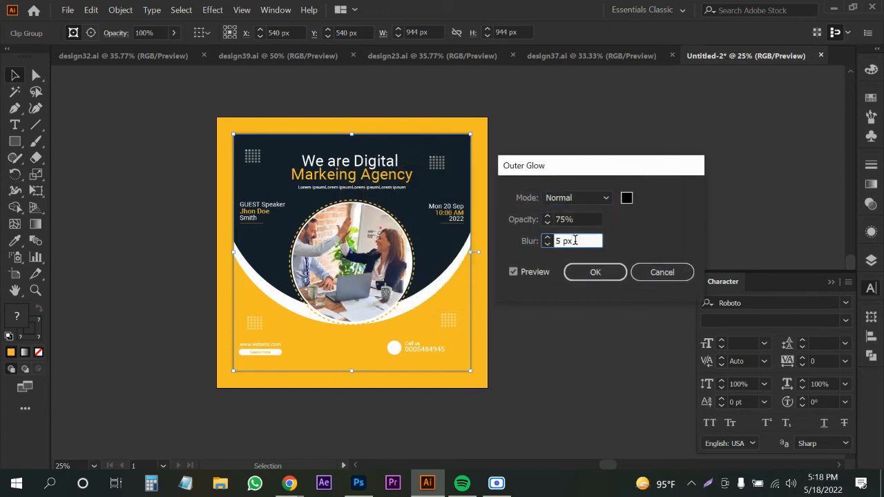
{"action": "key", "text": "Up"}
{"action": "left_click", "coordinate": [628, 199]}
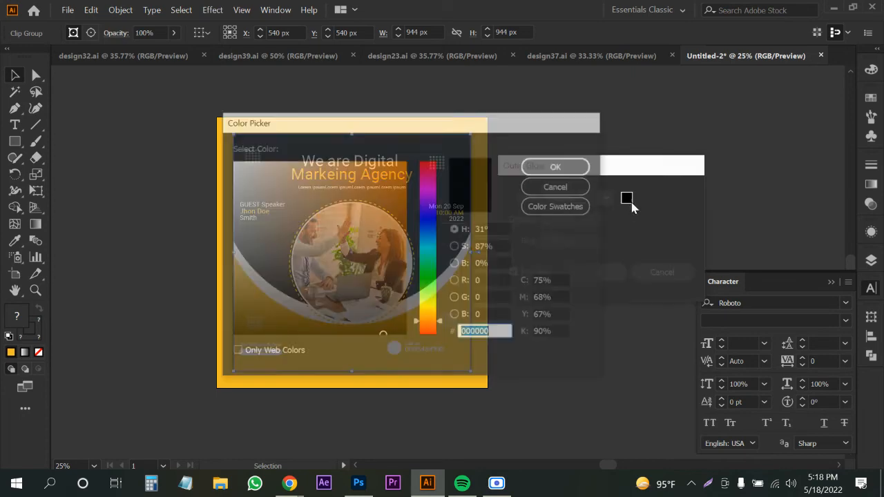
{"action": "left_click_drag", "start_coordinate": [257, 301], "coordinate": [214, 293]}
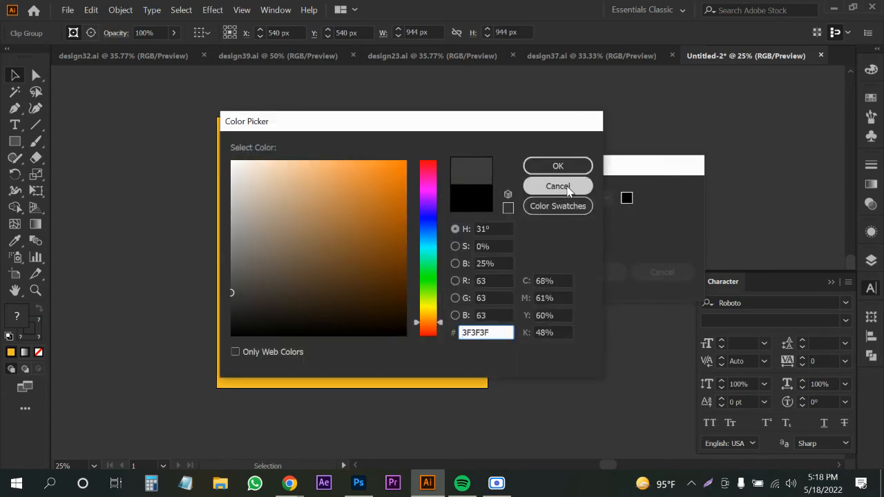
{"action": "left_click", "coordinate": [558, 167]}
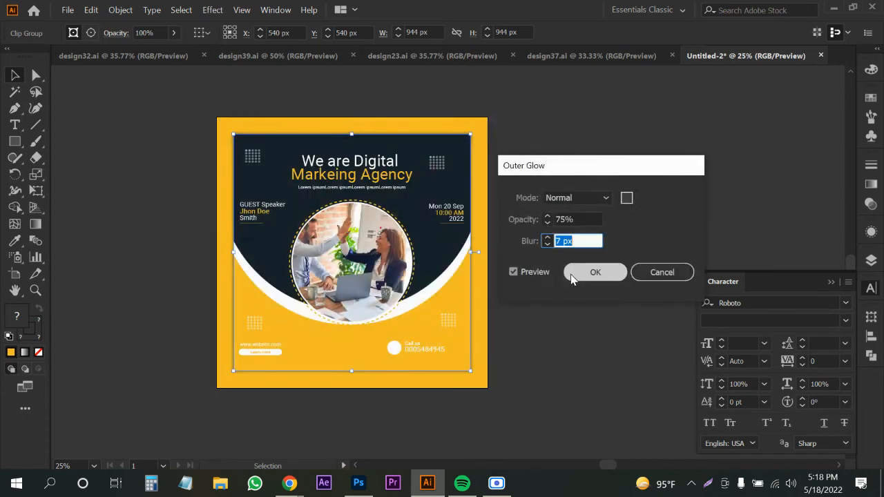
{"action": "left_click", "coordinate": [572, 272]}
{"action": "left_click", "coordinate": [569, 266]}
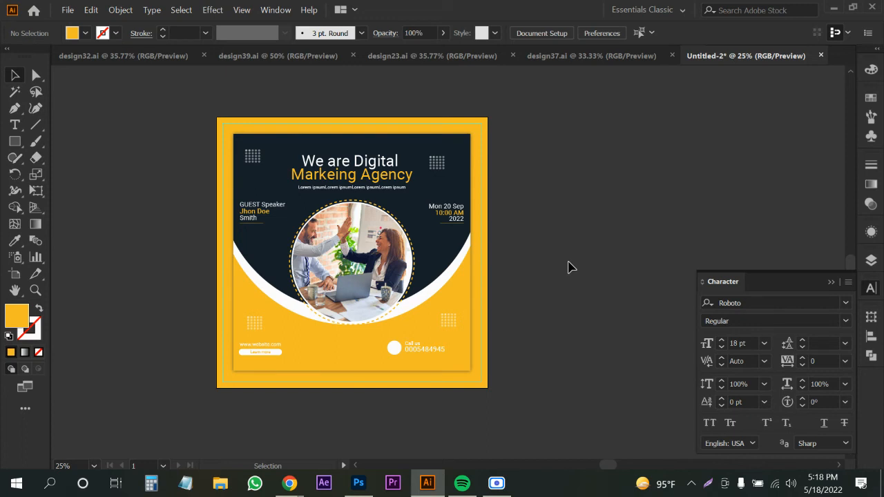
Preview the Dribbble business post result in Chrome and compare it with the Illustrator design.
{"action": "mouse_move", "coordinate": [290, 483]}
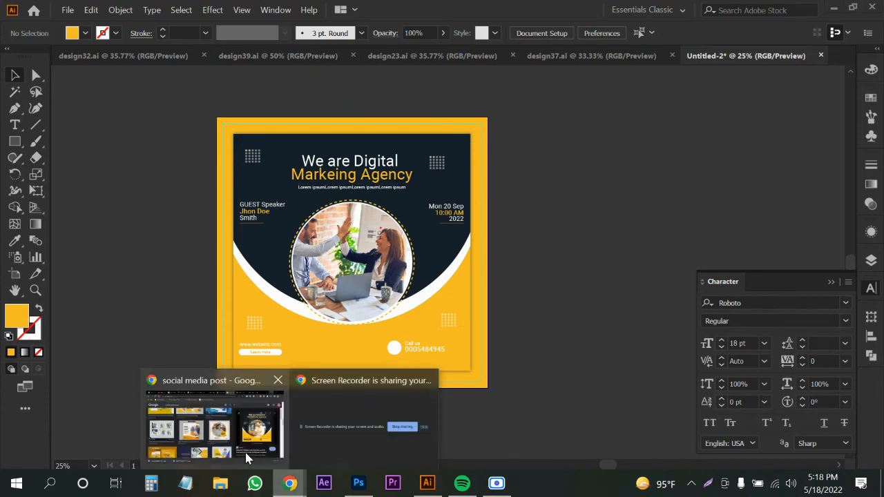
{"action": "left_click", "coordinate": [245, 442]}
{"action": "scroll", "coordinate": [256, 313], "scroll_direction": "up", "scroll_amount": 5}
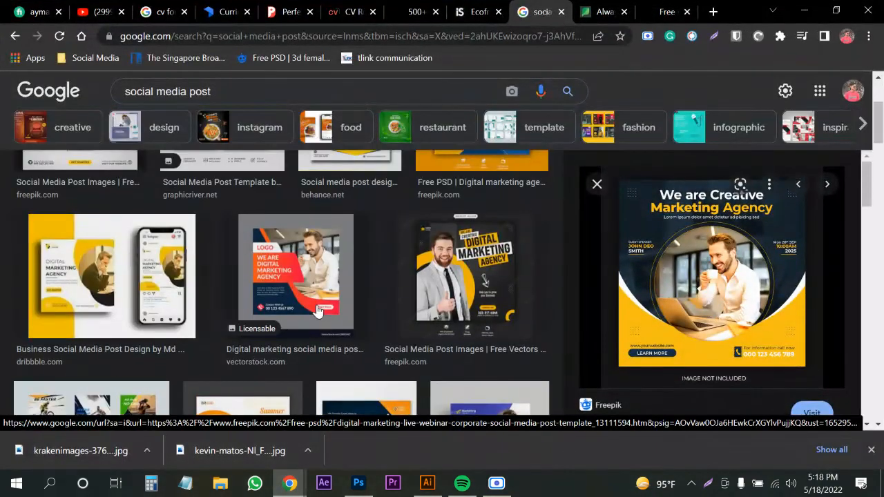
{"action": "left_click", "coordinate": [111, 276]}
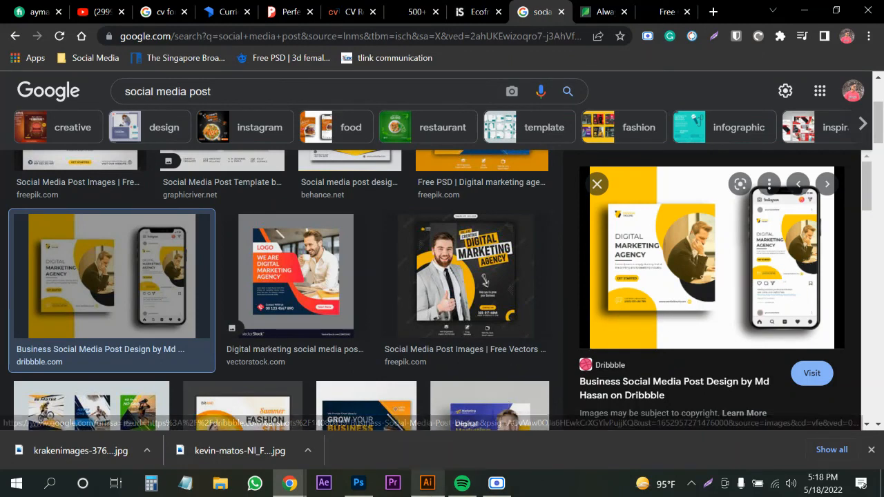
{"action": "left_click", "coordinate": [427, 483]}
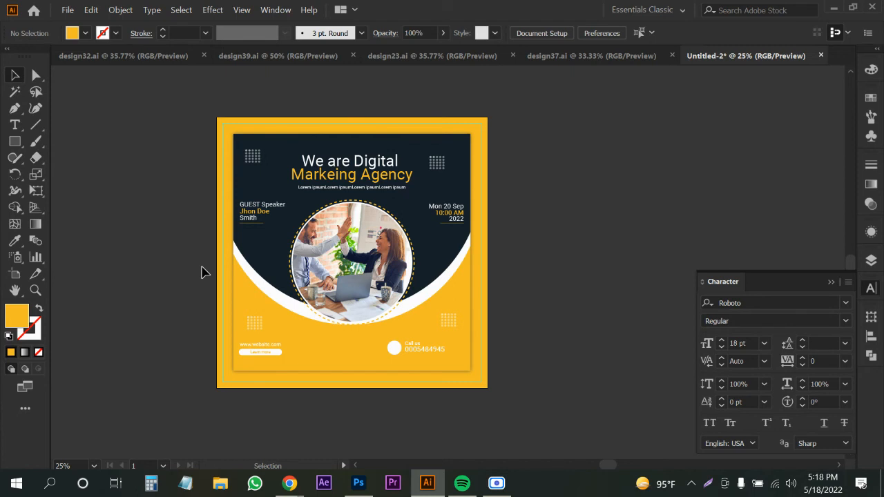
Scroll through more 'social media post' image results in Google Images.
{"action": "mouse_move", "coordinate": [290, 484]}
{"action": "left_click", "coordinate": [260, 443]}
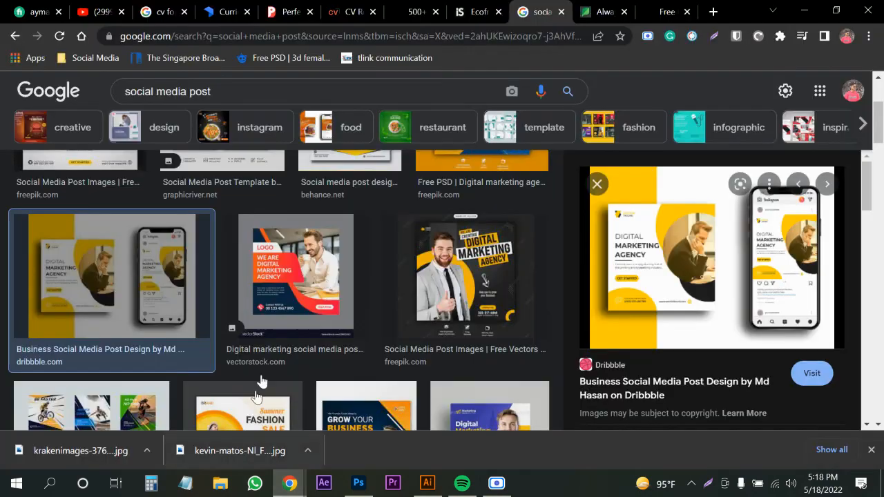
{"action": "scroll", "coordinate": [325, 318], "scroll_direction": "down", "scroll_amount": 10}
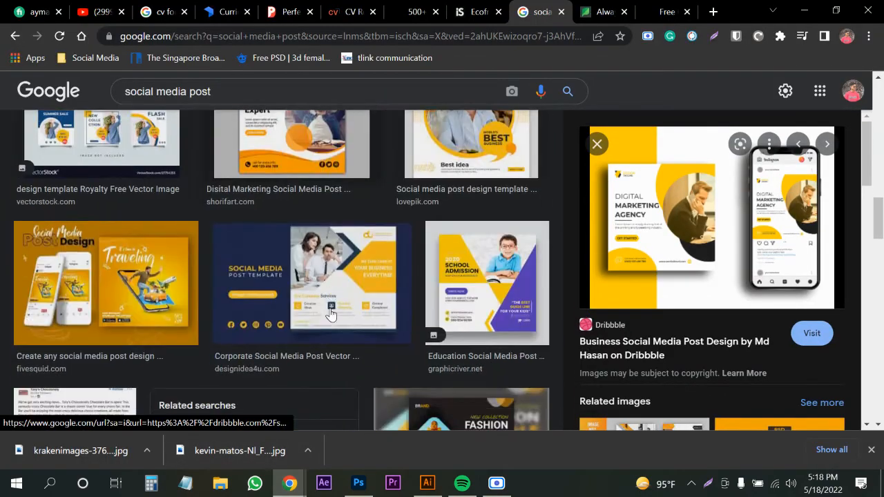
{"action": "scroll", "coordinate": [332, 311], "scroll_direction": "down", "scroll_amount": 2}
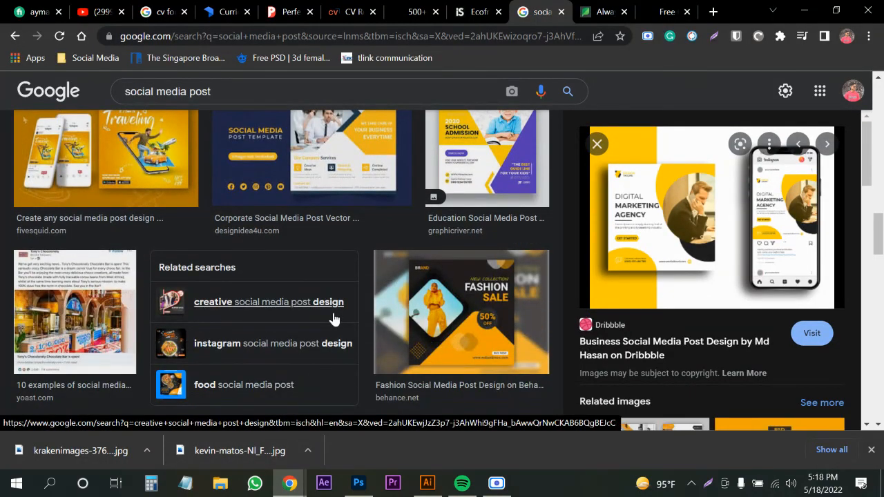
{"action": "scroll", "coordinate": [334, 317], "scroll_direction": "down", "scroll_amount": 1}
{"action": "scroll", "coordinate": [335, 318], "scroll_direction": "up", "scroll_amount": 3}
{"action": "scroll", "coordinate": [292, 315], "scroll_direction": "down", "scroll_amount": 2}
{"action": "scroll", "coordinate": [296, 311], "scroll_direction": "down", "scroll_amount": 6}
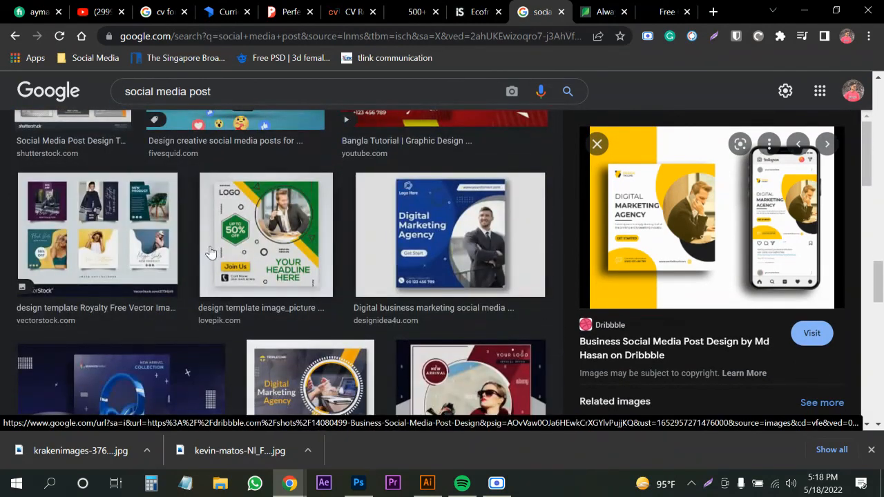
{"action": "scroll", "coordinate": [260, 242], "scroll_direction": "down", "scroll_amount": 9}
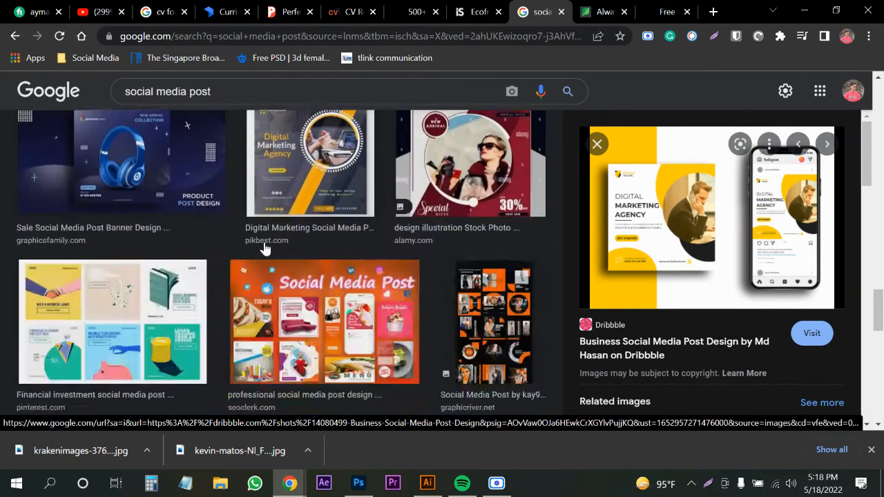
{"action": "scroll", "coordinate": [259, 278], "scroll_direction": "down", "scroll_amount": 5}
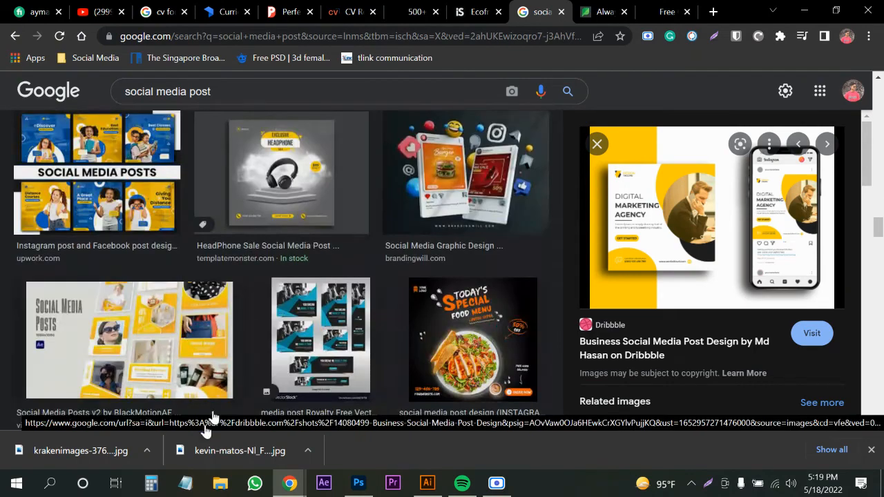
{"action": "left_click", "coordinate": [665, 11]}
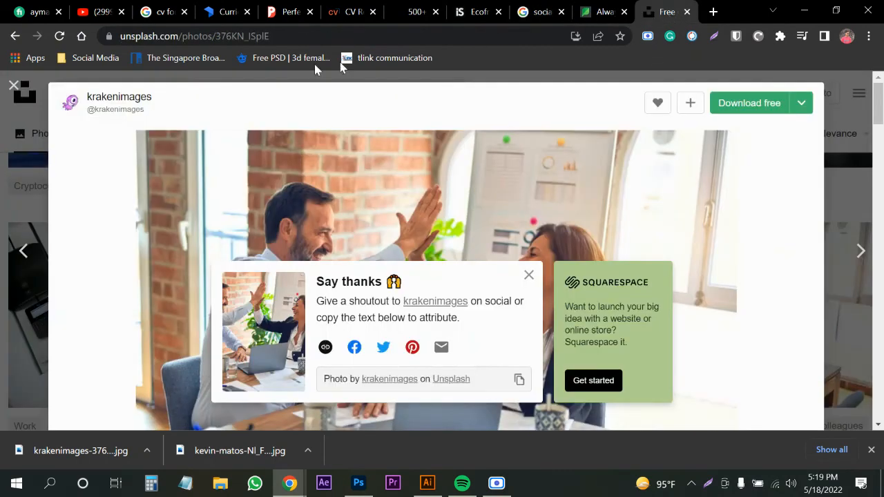
Go to the Freepik website from the browser address bar.
{"action": "left_click", "coordinate": [164, 40]}
{"action": "type", "text": "free"}
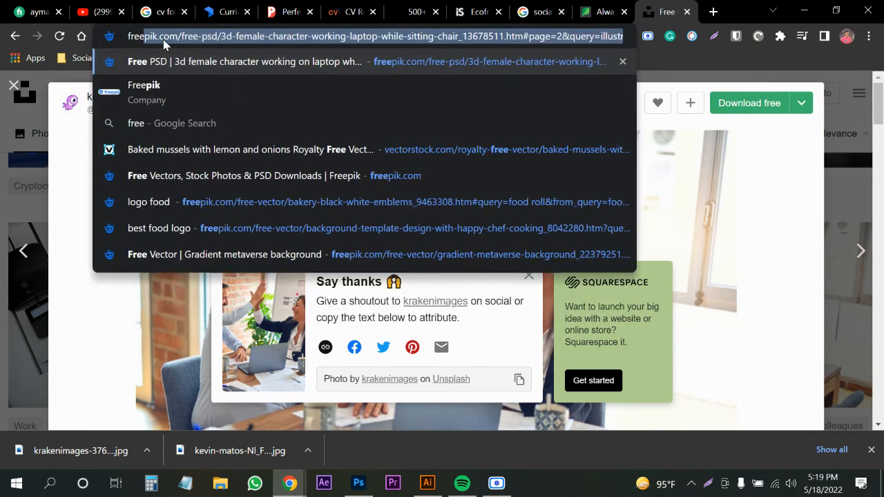
{"action": "key", "text": "Return"}
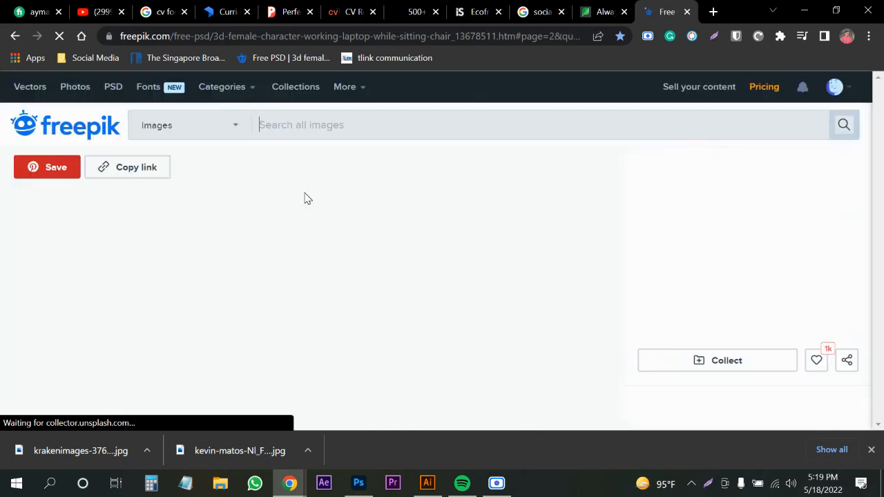
Search Freepik for 'social media kit', then refine the search to 'social media post'.
{"action": "left_click", "coordinate": [309, 134]}
{"action": "type", "text": "so"}
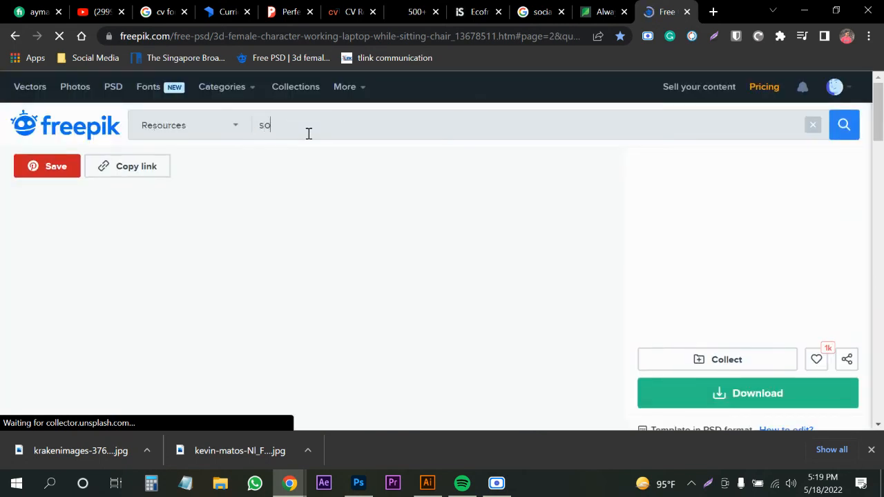
{"action": "type", "text": "cial me"}
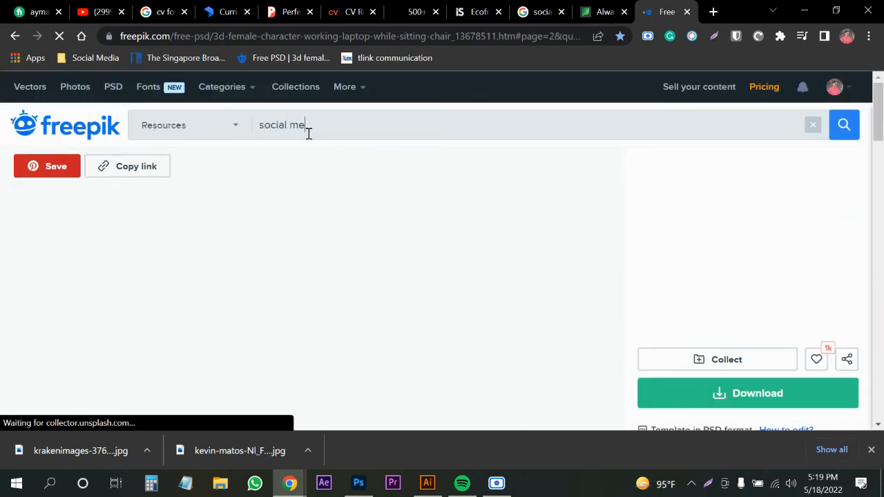
{"action": "type", "text": "dia "}
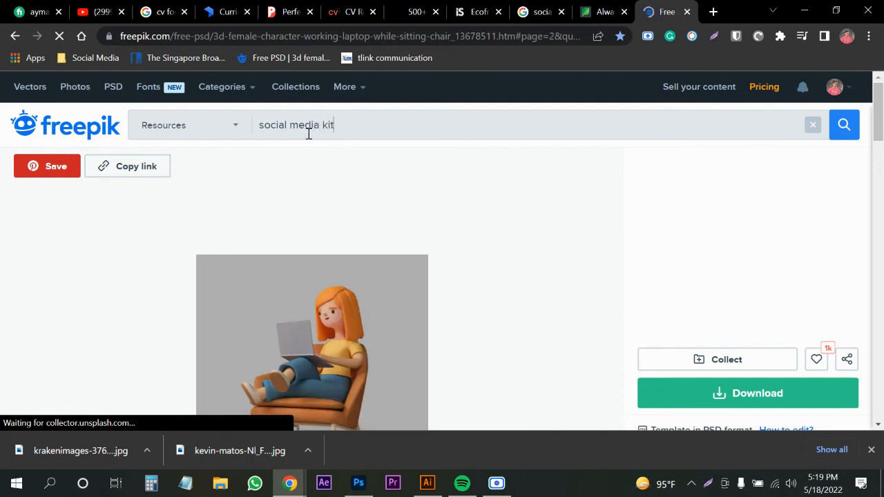
{"action": "type", "text": "kit"}
{"action": "key", "text": "Return"}
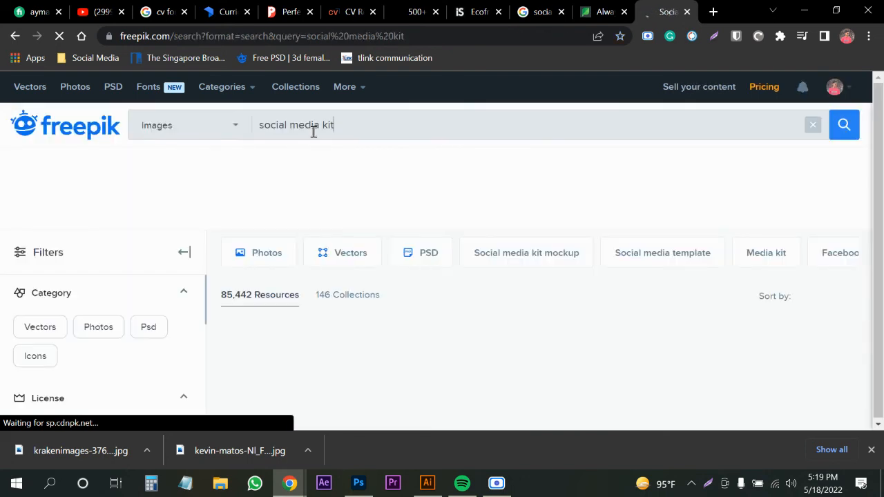
{"action": "scroll", "coordinate": [523, 249], "scroll_direction": "down", "scroll_amount": 1}
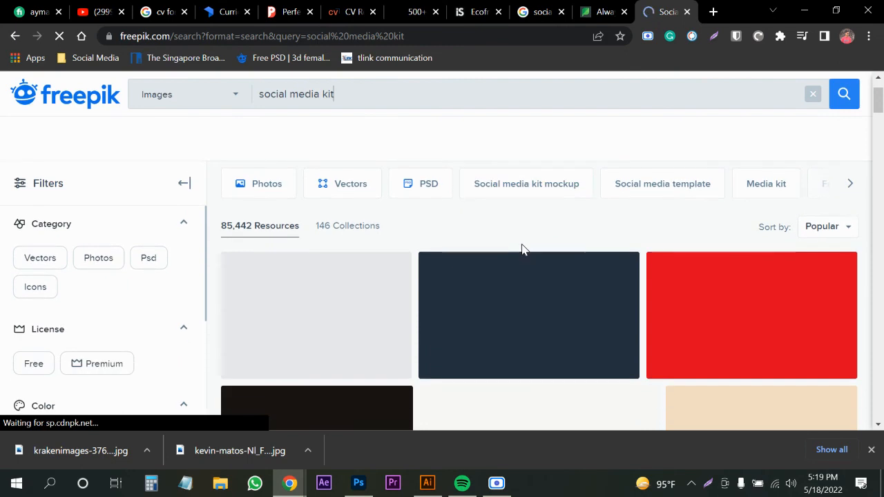
{"action": "scroll", "coordinate": [523, 250], "scroll_direction": "up", "scroll_amount": 1}
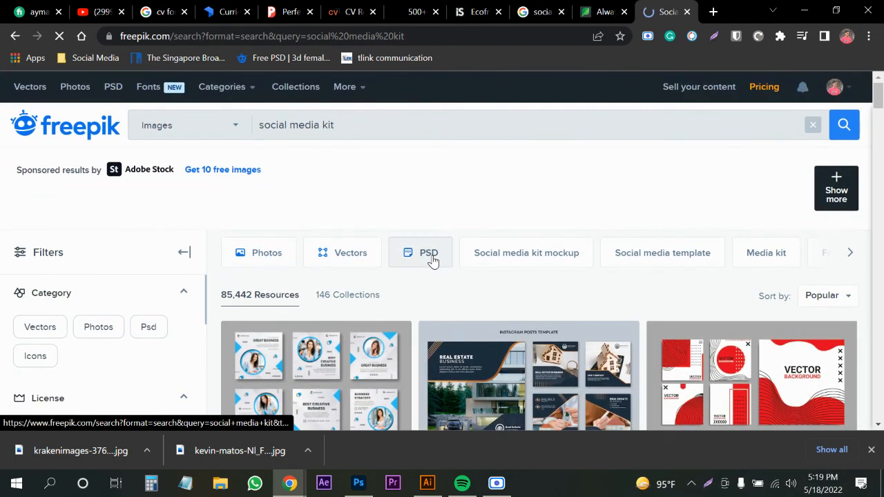
{"action": "key", "text": "BackSpace"}
{"action": "type", "text": "po"}
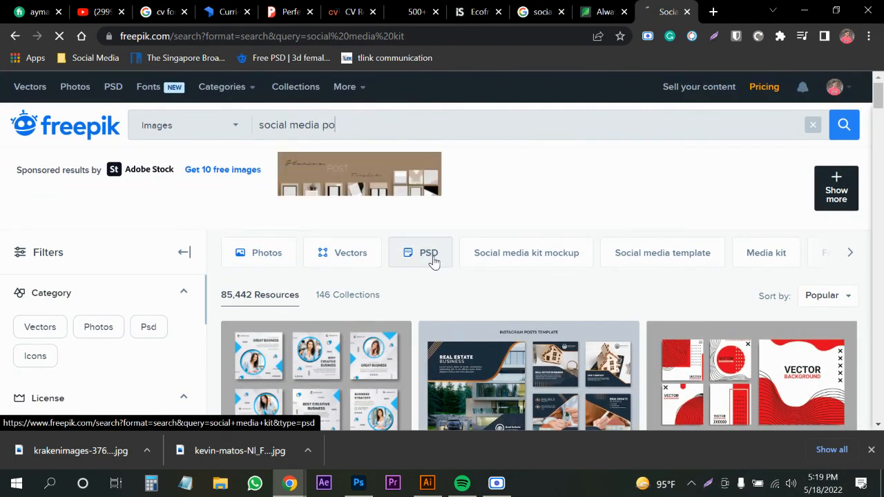
{"action": "type", "text": "st"}
{"action": "key", "text": "Return"}
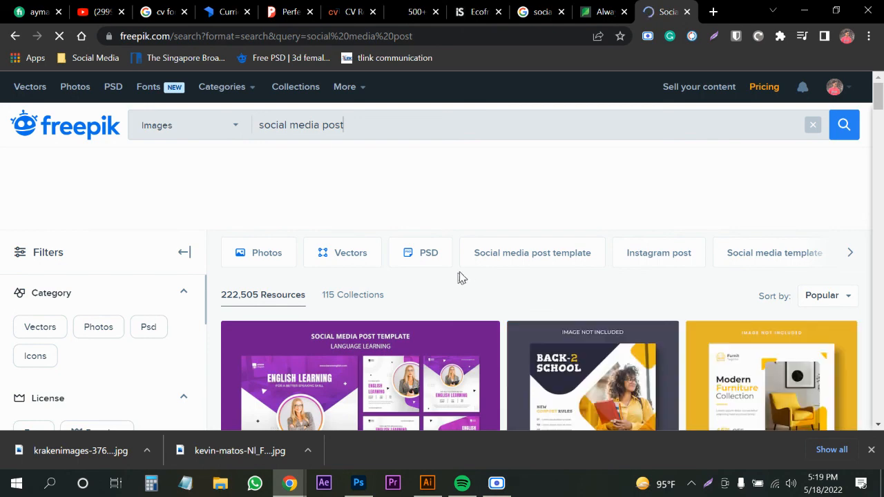
Preview the English learning post template and close it.
{"action": "scroll", "coordinate": [460, 276], "scroll_direction": "down", "scroll_amount": 2}
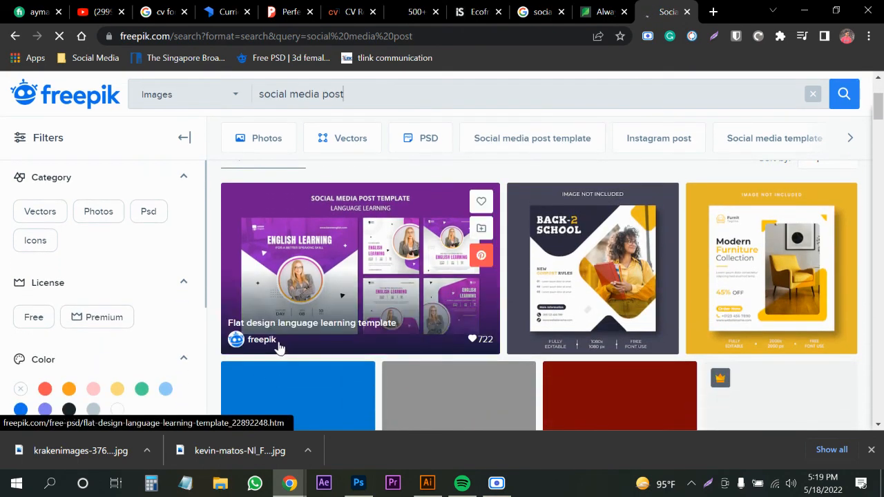
{"action": "left_click", "coordinate": [298, 287]}
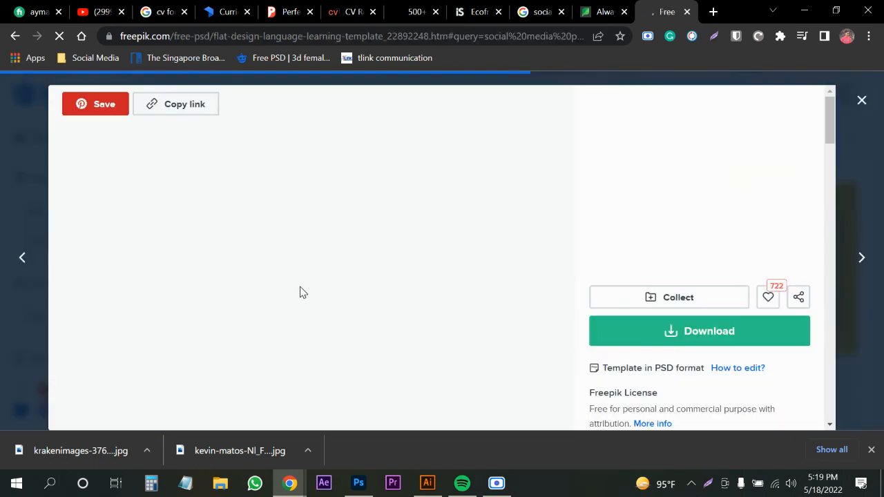
{"action": "left_click", "coordinate": [861, 102]}
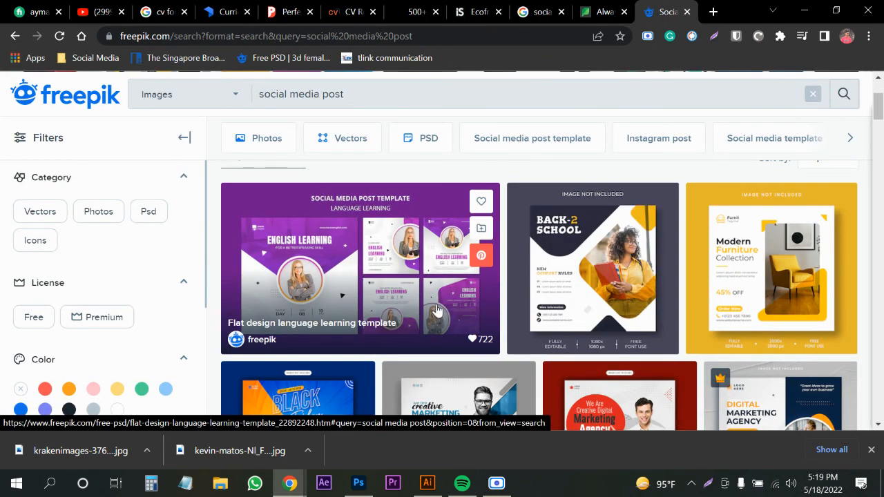
Preview the Black Friday post template, then limit the results to Vectors.
{"action": "scroll", "coordinate": [438, 312], "scroll_direction": "down", "scroll_amount": 2}
{"action": "scroll", "coordinate": [436, 310], "scroll_direction": "down", "scroll_amount": 2}
{"action": "scroll", "coordinate": [529, 278], "scroll_direction": "up", "scroll_amount": 2}
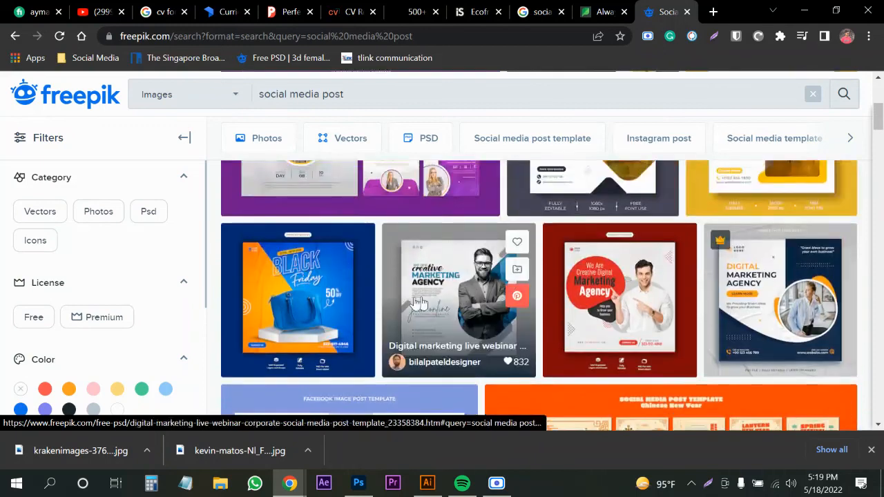
{"action": "left_click", "coordinate": [297, 325]}
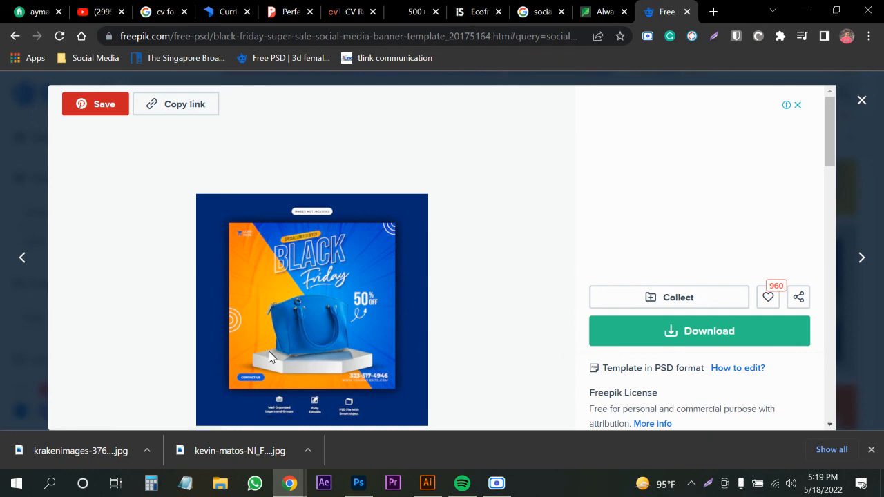
{"action": "left_click", "coordinate": [861, 100]}
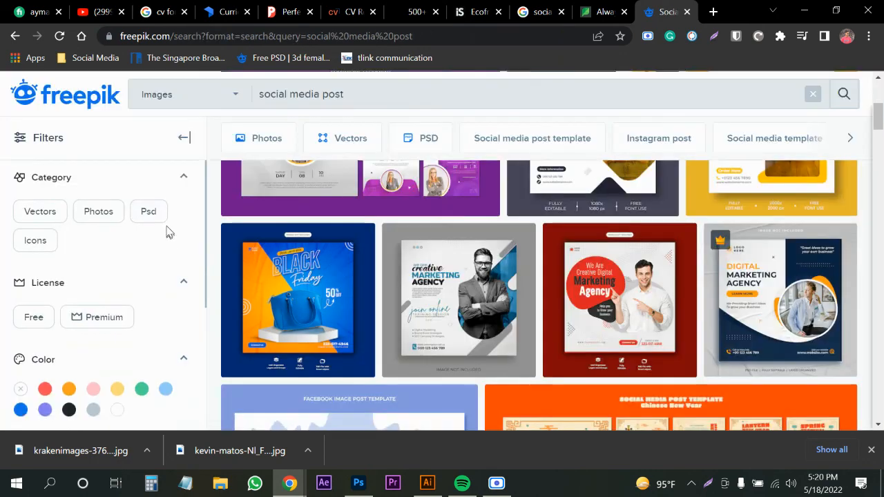
{"action": "left_click", "coordinate": [41, 217]}
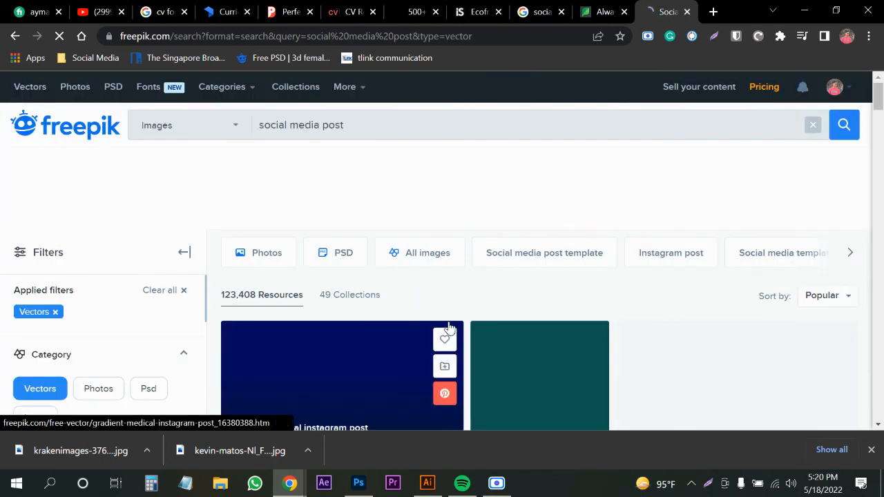
{"action": "scroll", "coordinate": [470, 296], "scroll_direction": "down", "scroll_amount": 3}
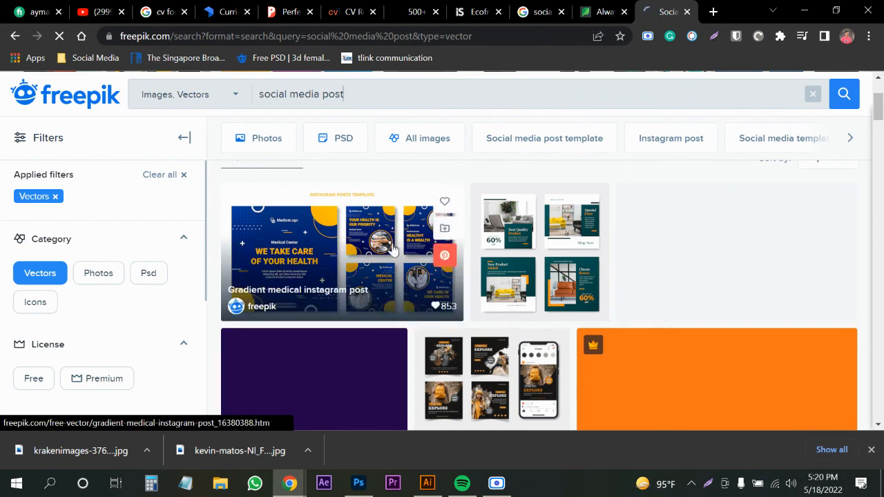
{"action": "scroll", "coordinate": [304, 340], "scroll_direction": "down", "scroll_amount": 3}
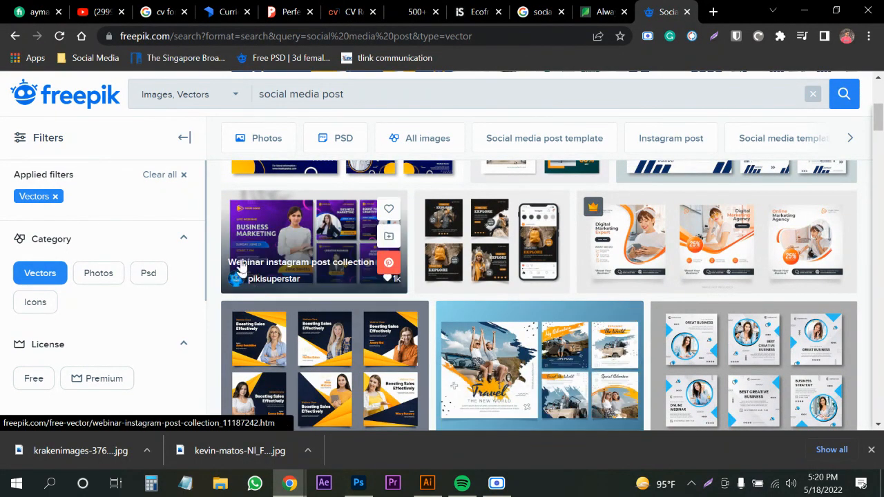
{"action": "left_click", "coordinate": [254, 242]}
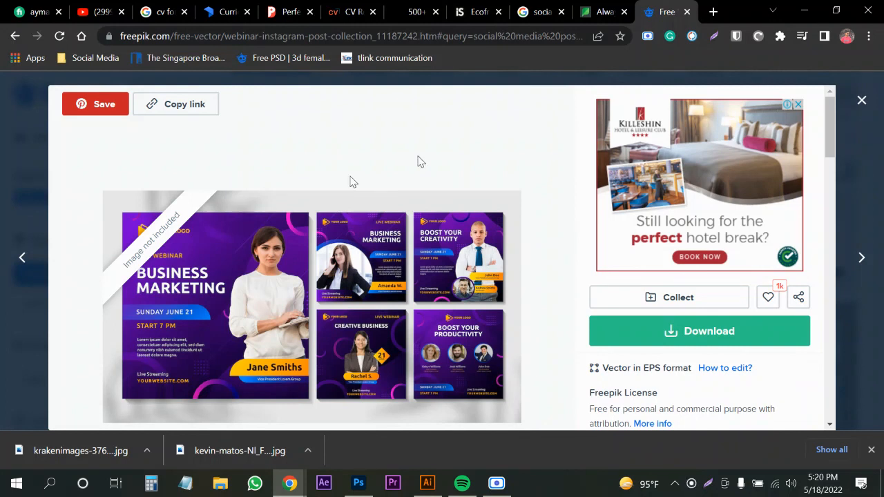
{"action": "left_click", "coordinate": [862, 101]}
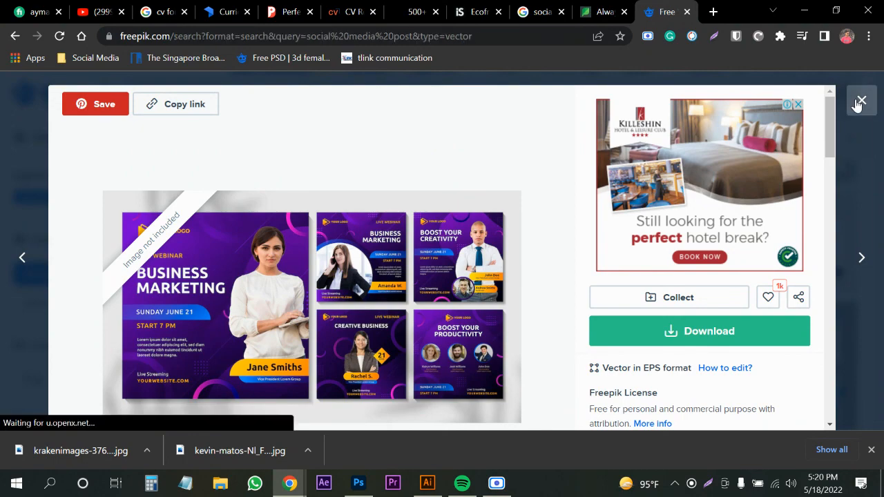
{"action": "scroll", "coordinate": [387, 276], "scroll_direction": "down", "scroll_amount": 3}
{"action": "scroll", "coordinate": [385, 276], "scroll_direction": "up", "scroll_amount": 2}
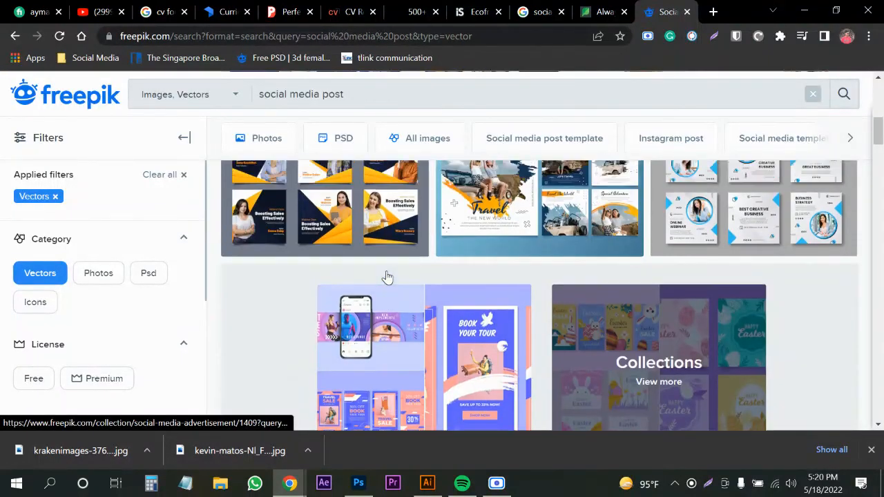
{"action": "left_click", "coordinate": [339, 99]}
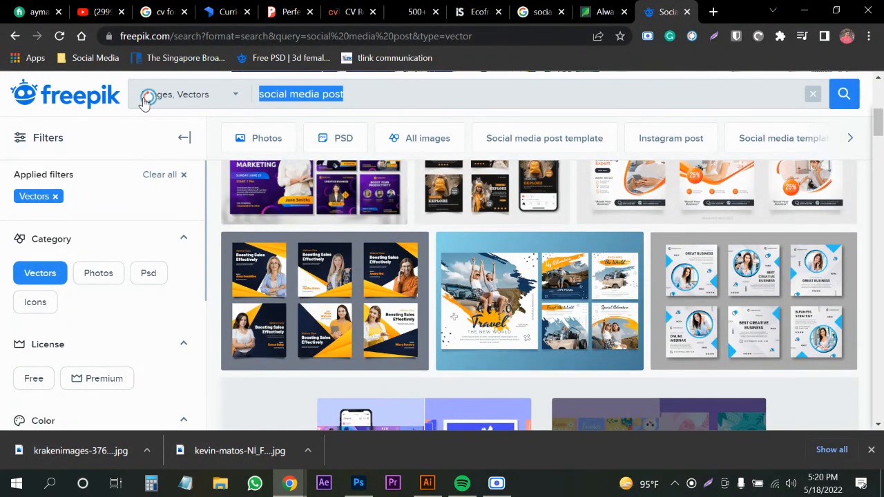
Search the Freepik vectors for 'background' using the suggested search.
{"action": "type", "text": "backjg"}
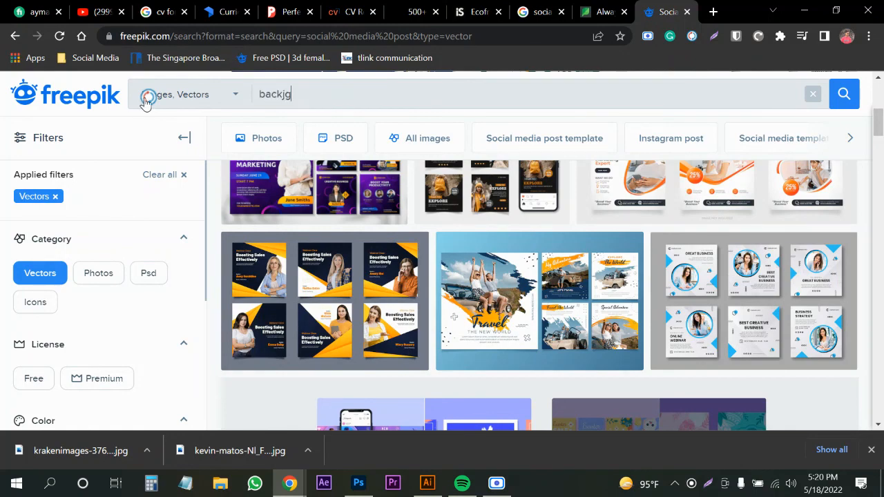
{"action": "key", "text": "BackSpace"}
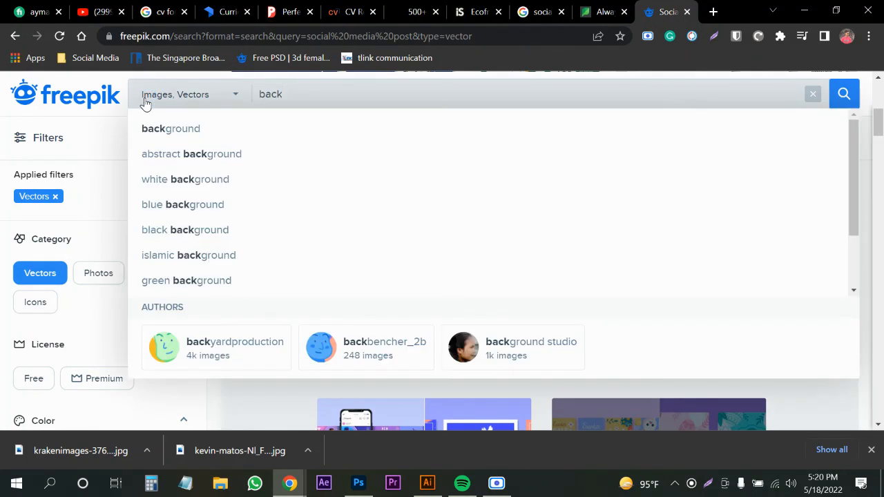
{"action": "type", "text": "gound"}
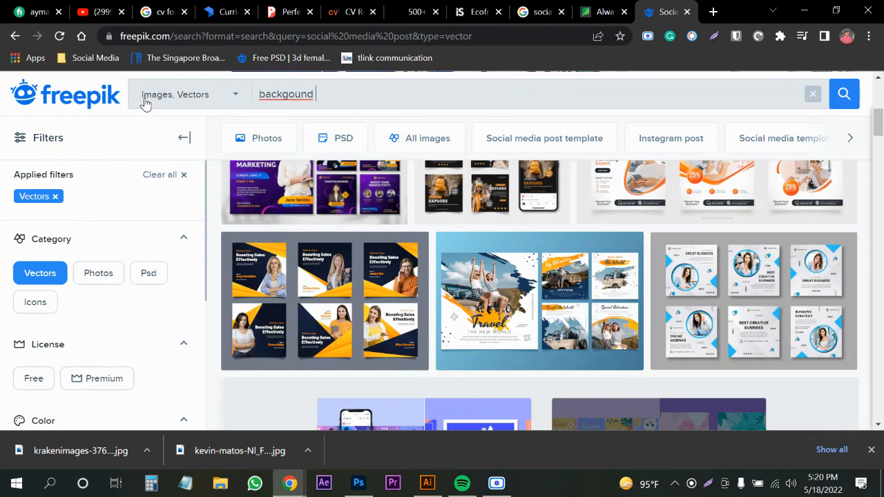
{"action": "left_click", "coordinate": [202, 133]}
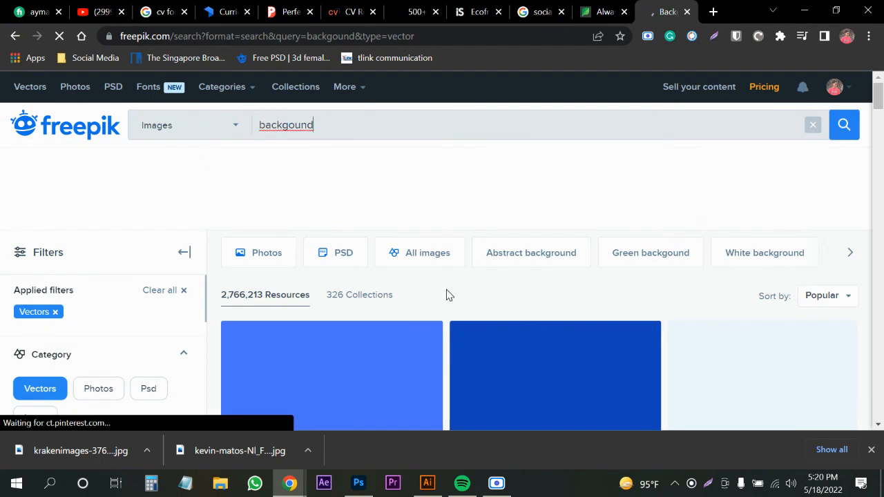
Browse the background results, then bring up the Scre.io screen recorder window.
{"action": "scroll", "coordinate": [448, 295], "scroll_direction": "down", "scroll_amount": 3}
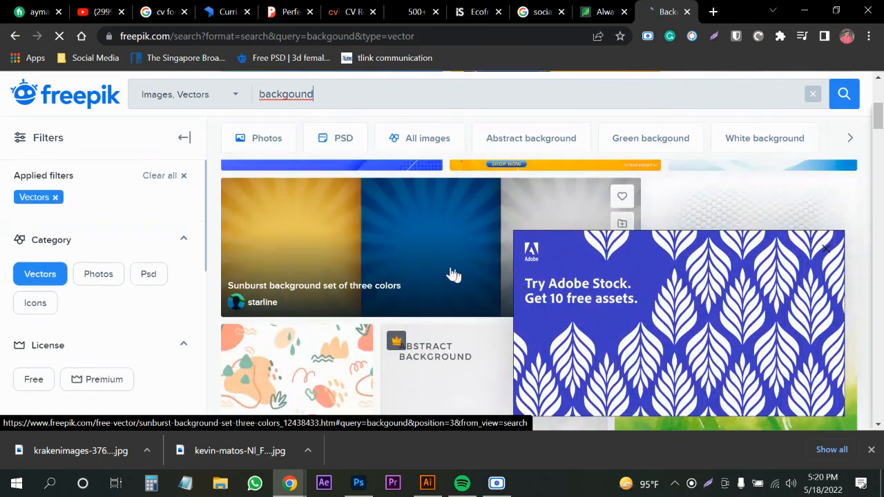
{"action": "scroll", "coordinate": [453, 275], "scroll_direction": "down", "scroll_amount": 6}
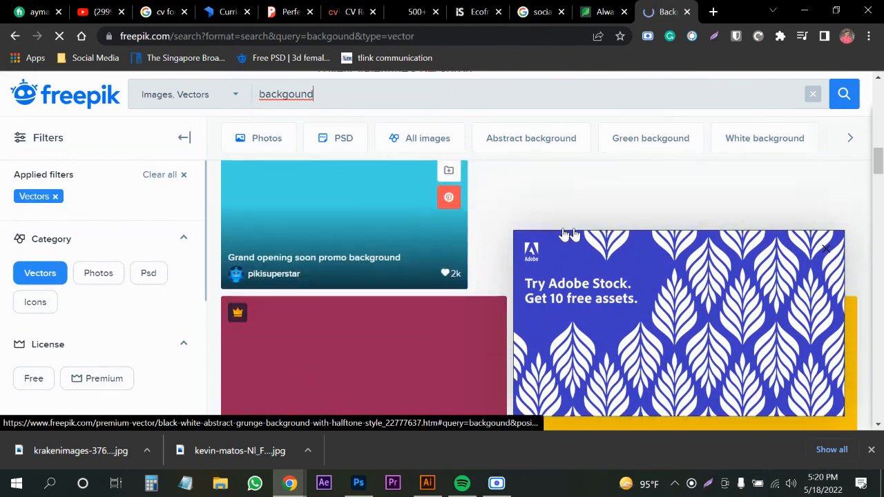
{"action": "scroll", "coordinate": [480, 250], "scroll_direction": "up", "scroll_amount": 3}
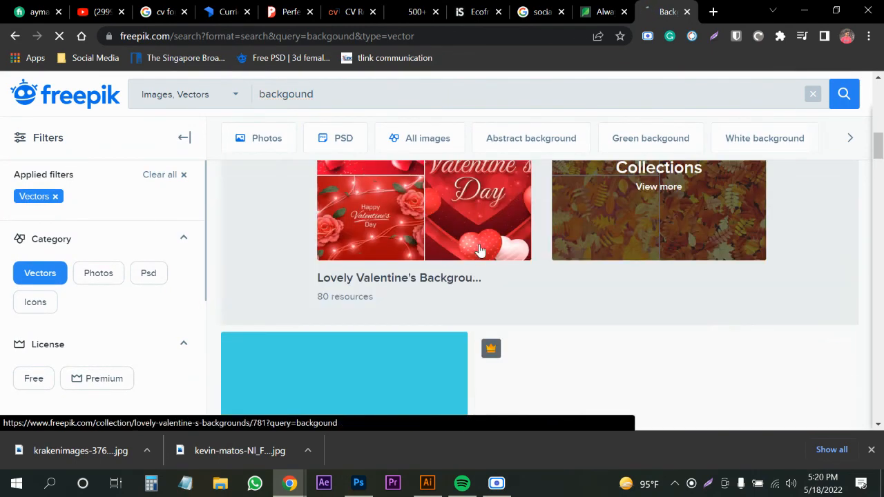
{"action": "scroll", "coordinate": [480, 250], "scroll_direction": "up", "scroll_amount": 2}
{"action": "scroll", "coordinate": [329, 235], "scroll_direction": "down", "scroll_amount": 10}
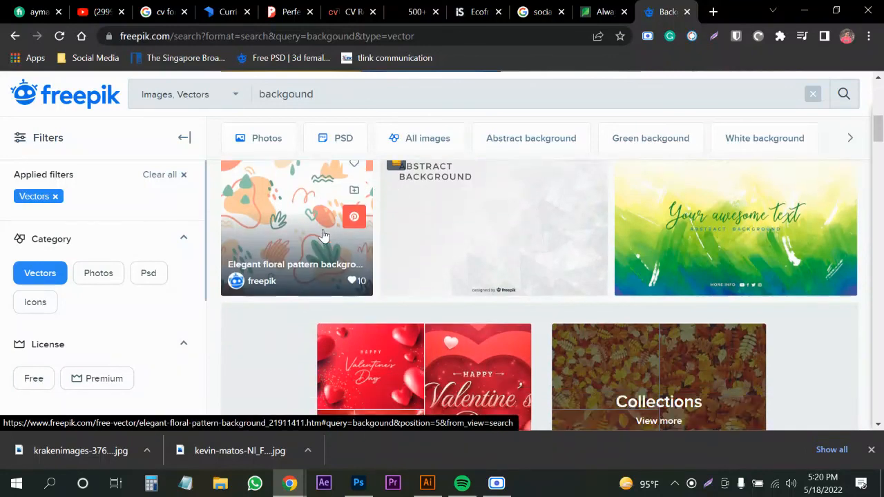
{"action": "scroll", "coordinate": [329, 235], "scroll_direction": "down", "scroll_amount": 5}
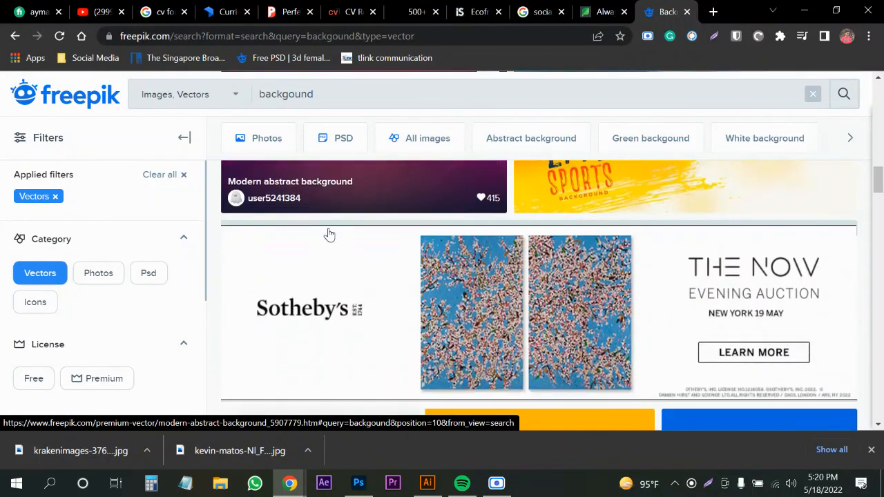
{"action": "scroll", "coordinate": [329, 235], "scroll_direction": "down", "scroll_amount": 3}
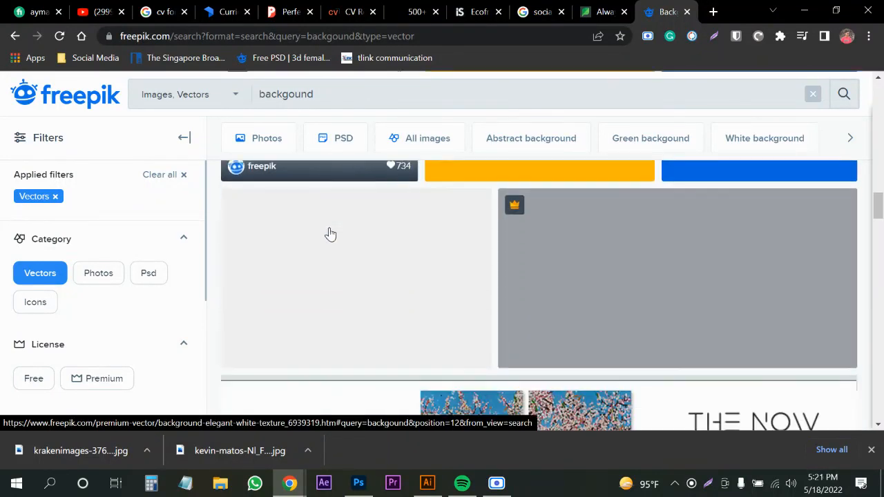
{"action": "scroll", "coordinate": [330, 234], "scroll_direction": "down", "scroll_amount": 6}
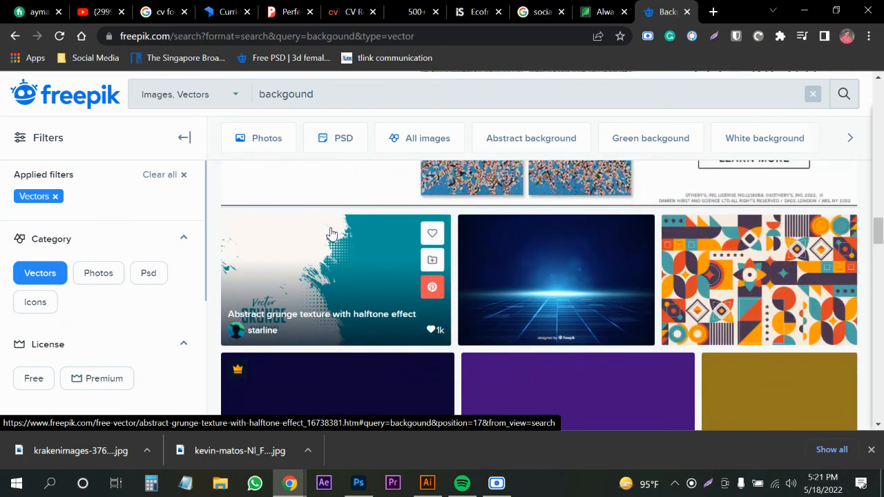
{"action": "scroll", "coordinate": [333, 235], "scroll_direction": "down", "scroll_amount": 6}
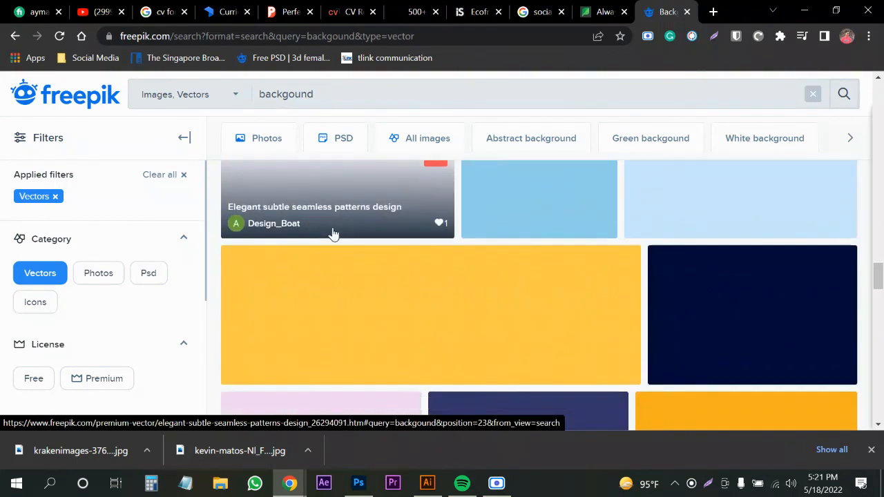
{"action": "scroll", "coordinate": [333, 235], "scroll_direction": "up", "scroll_amount": 2}
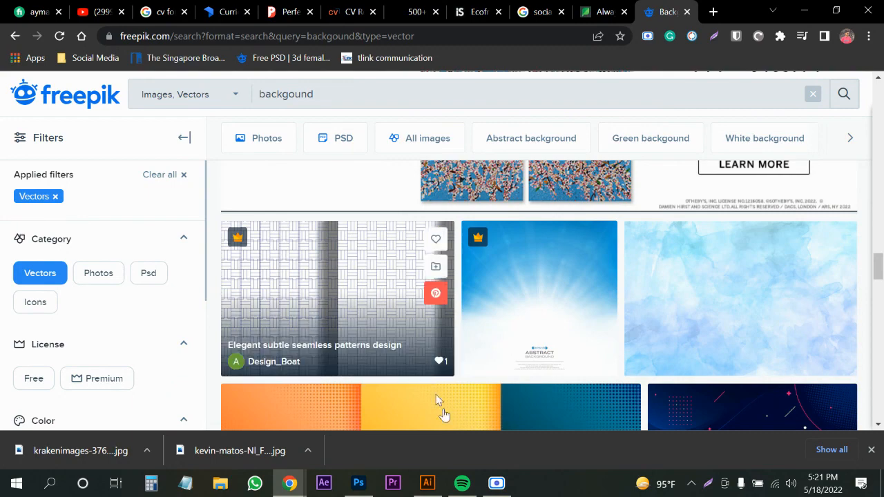
{"action": "left_click", "coordinate": [495, 485]}
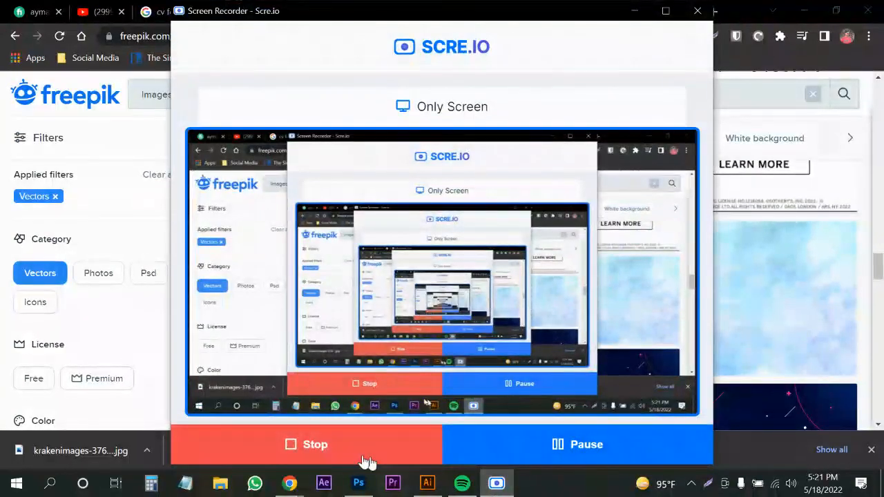